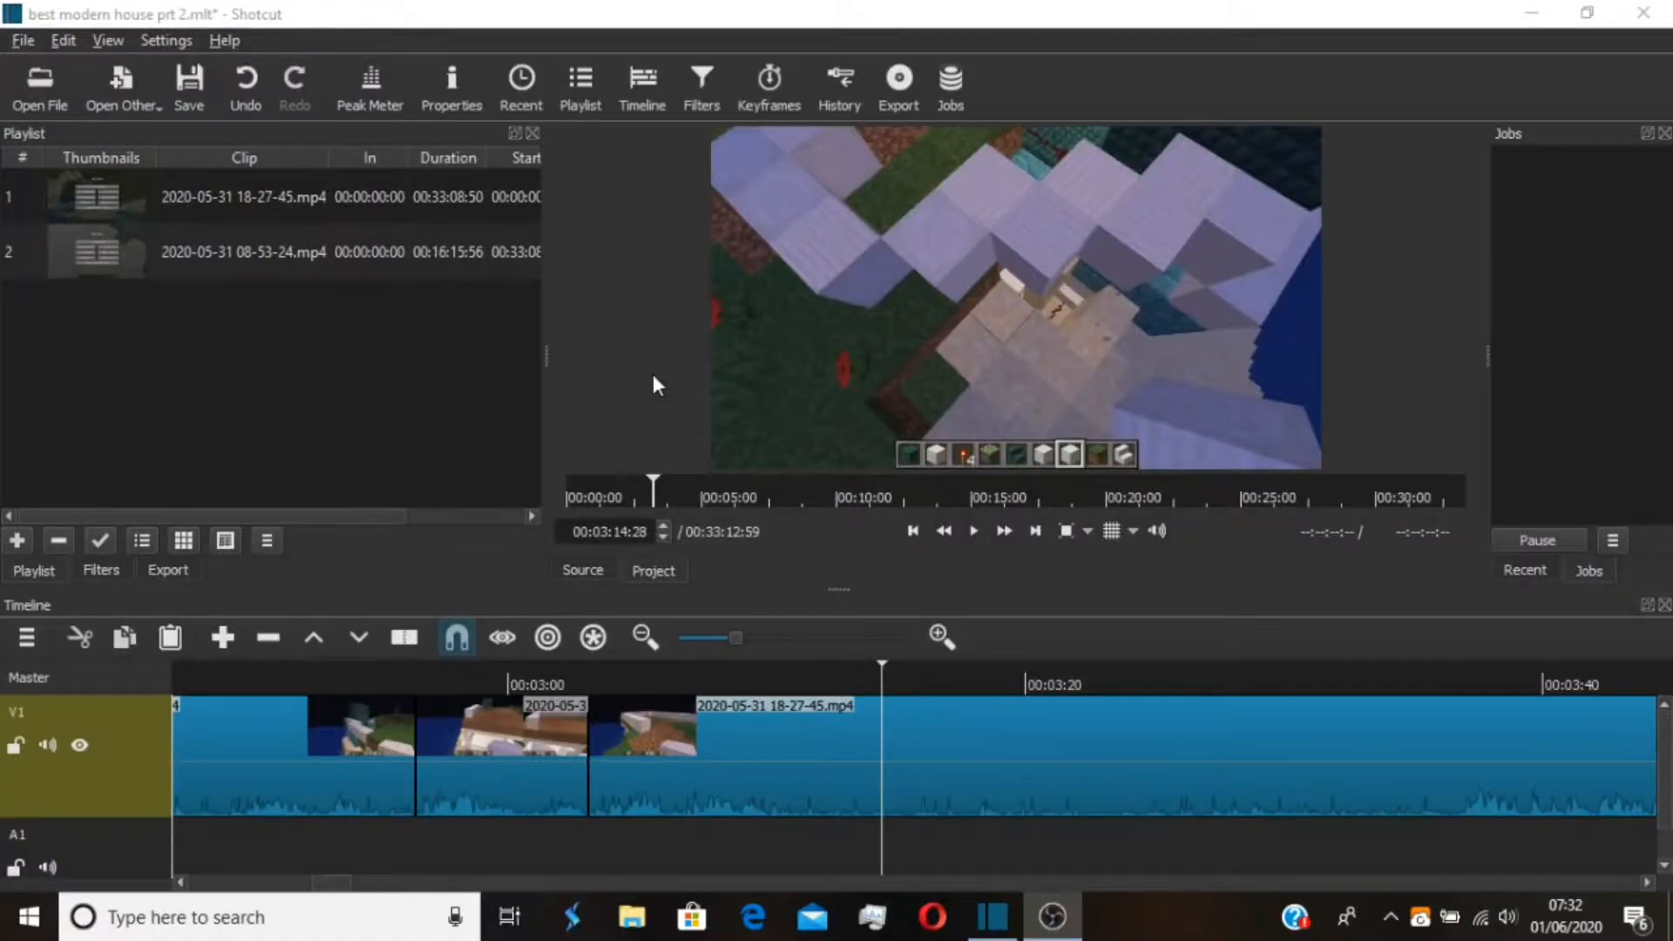
double_click(659, 16)
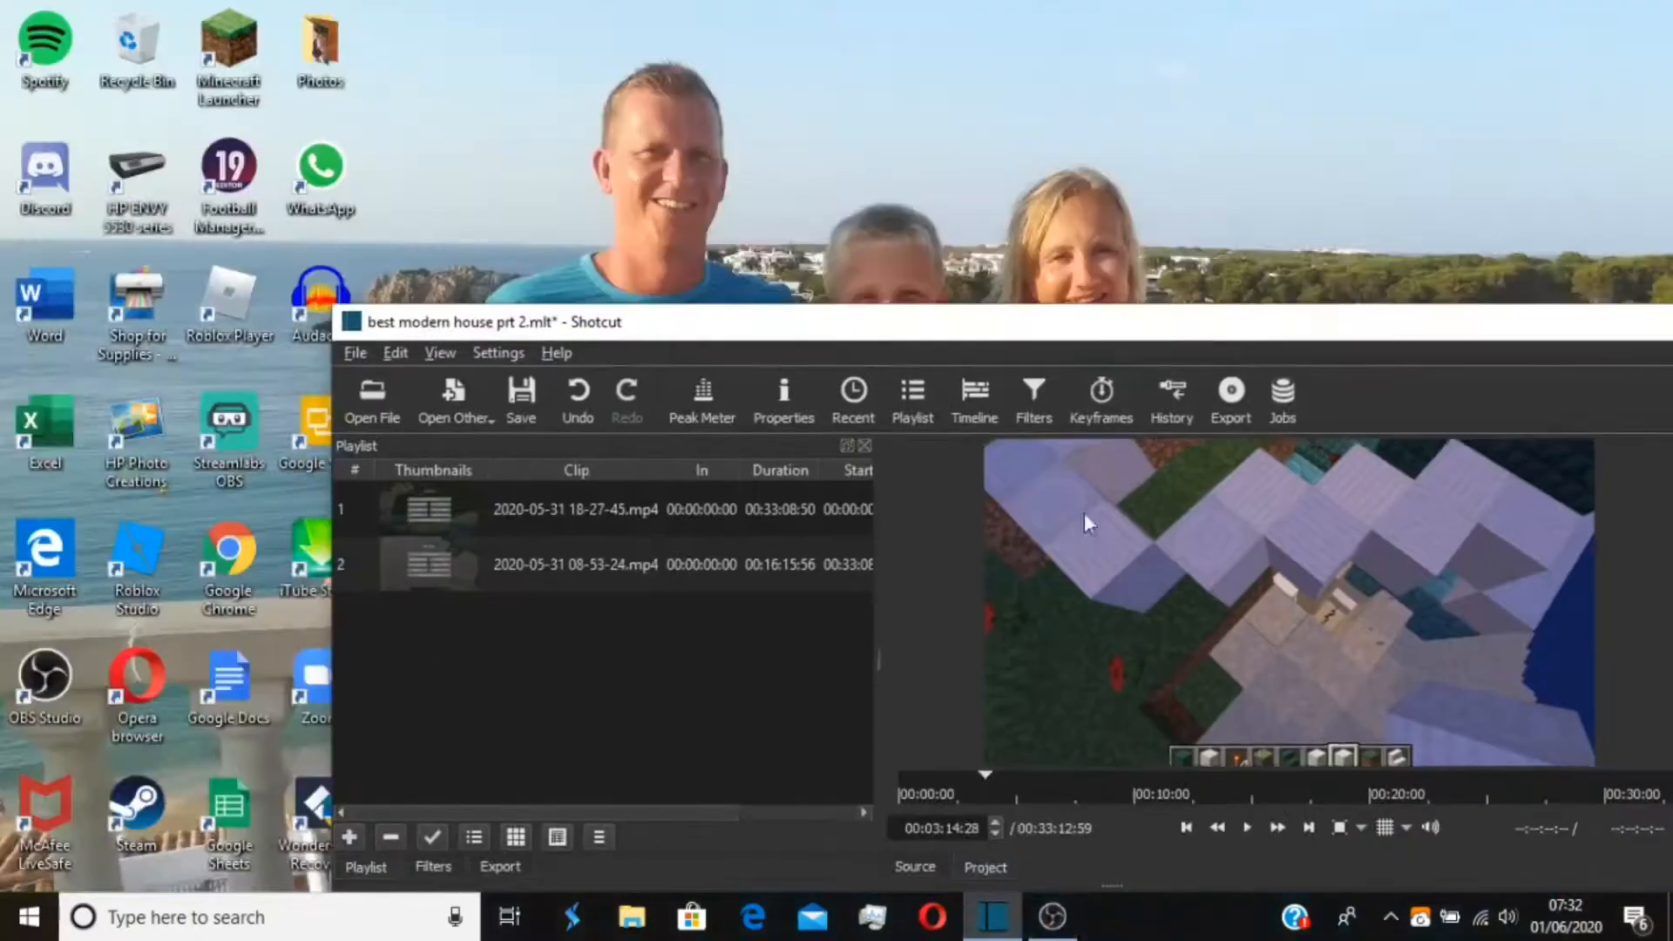
drag(1076, 331, 763, 120)
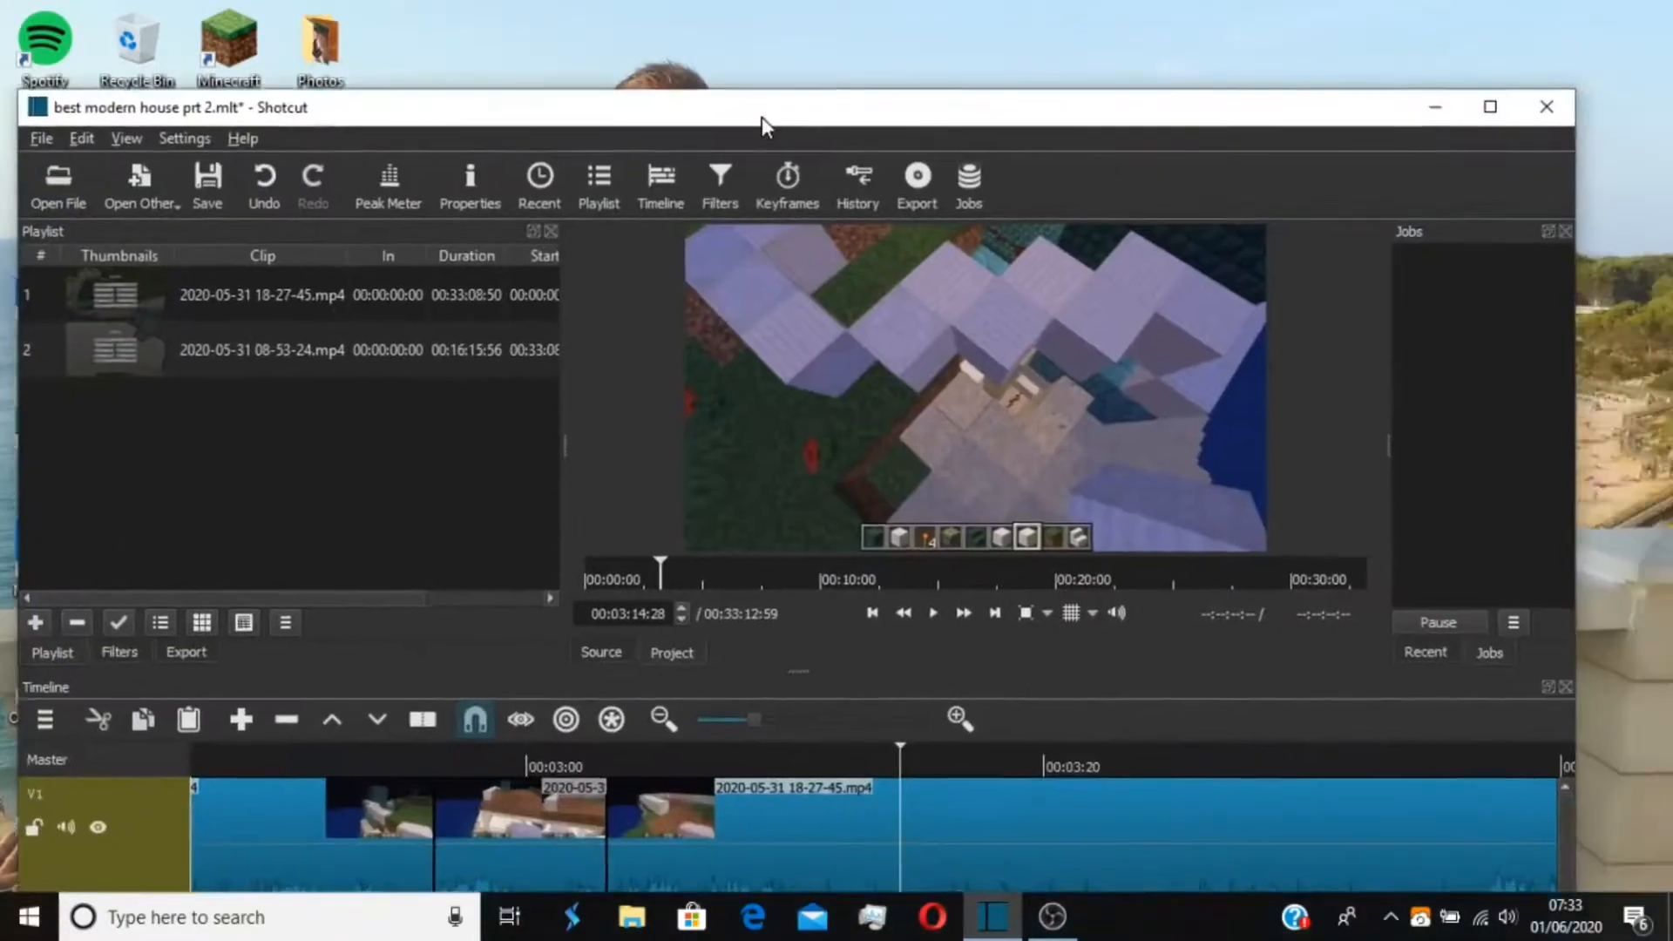
click(1491, 107)
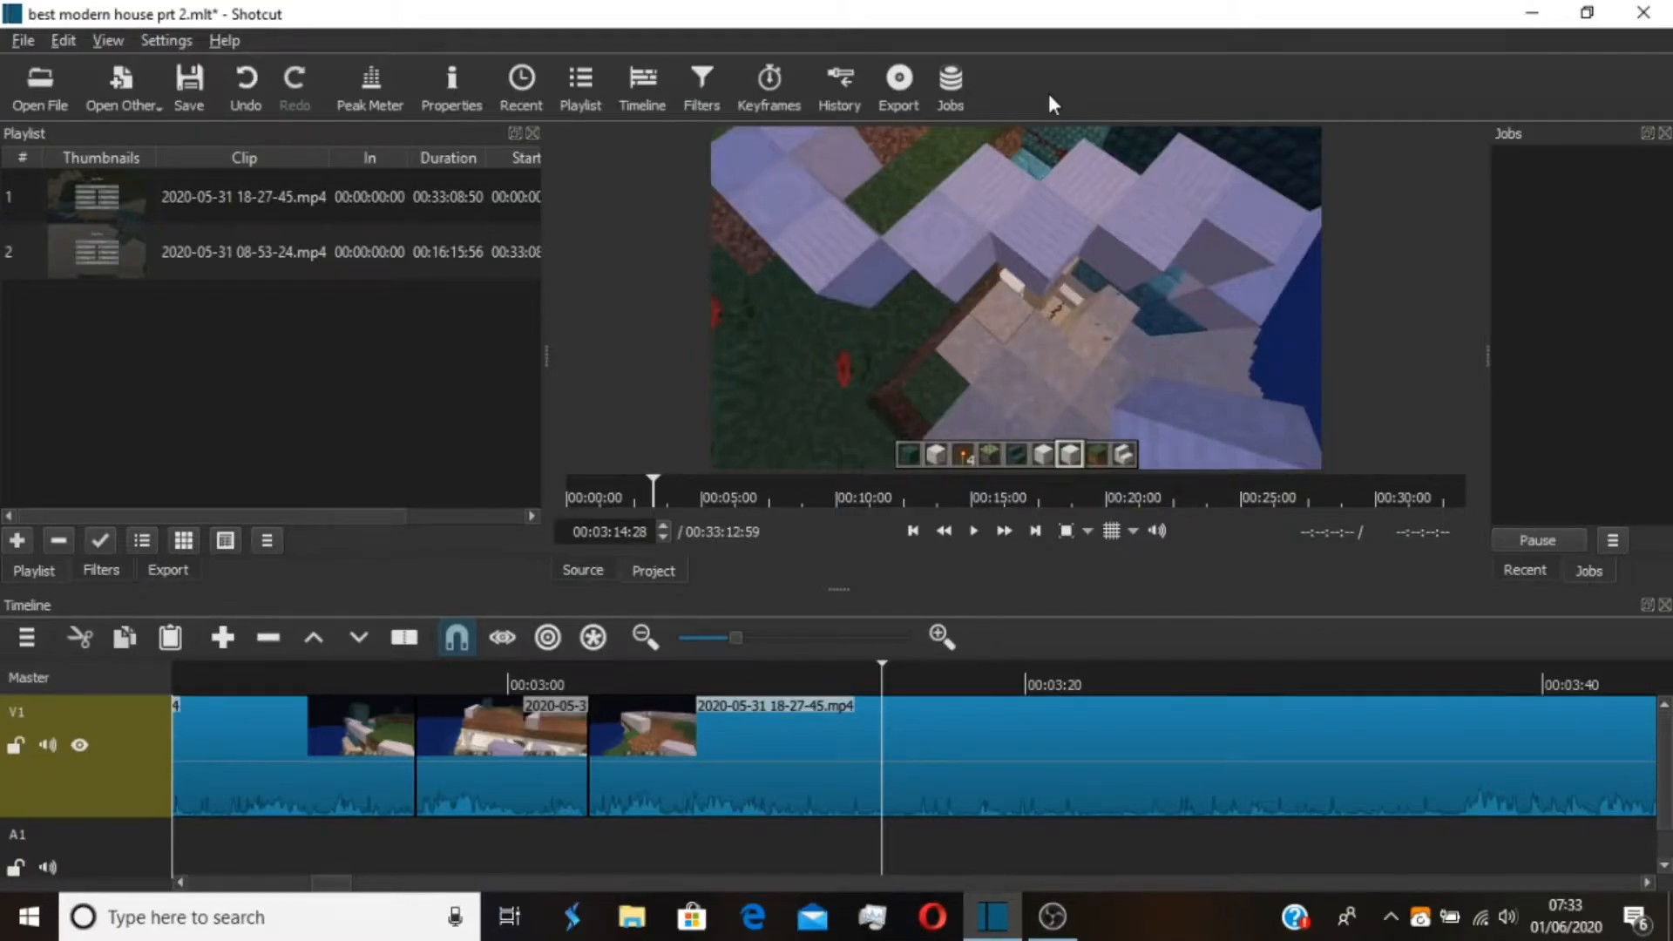
Switch to File Explorer, place its window over the editor and open the Youtube Videos 1 folder on YOUTUBE VID (E:)
click(632, 917)
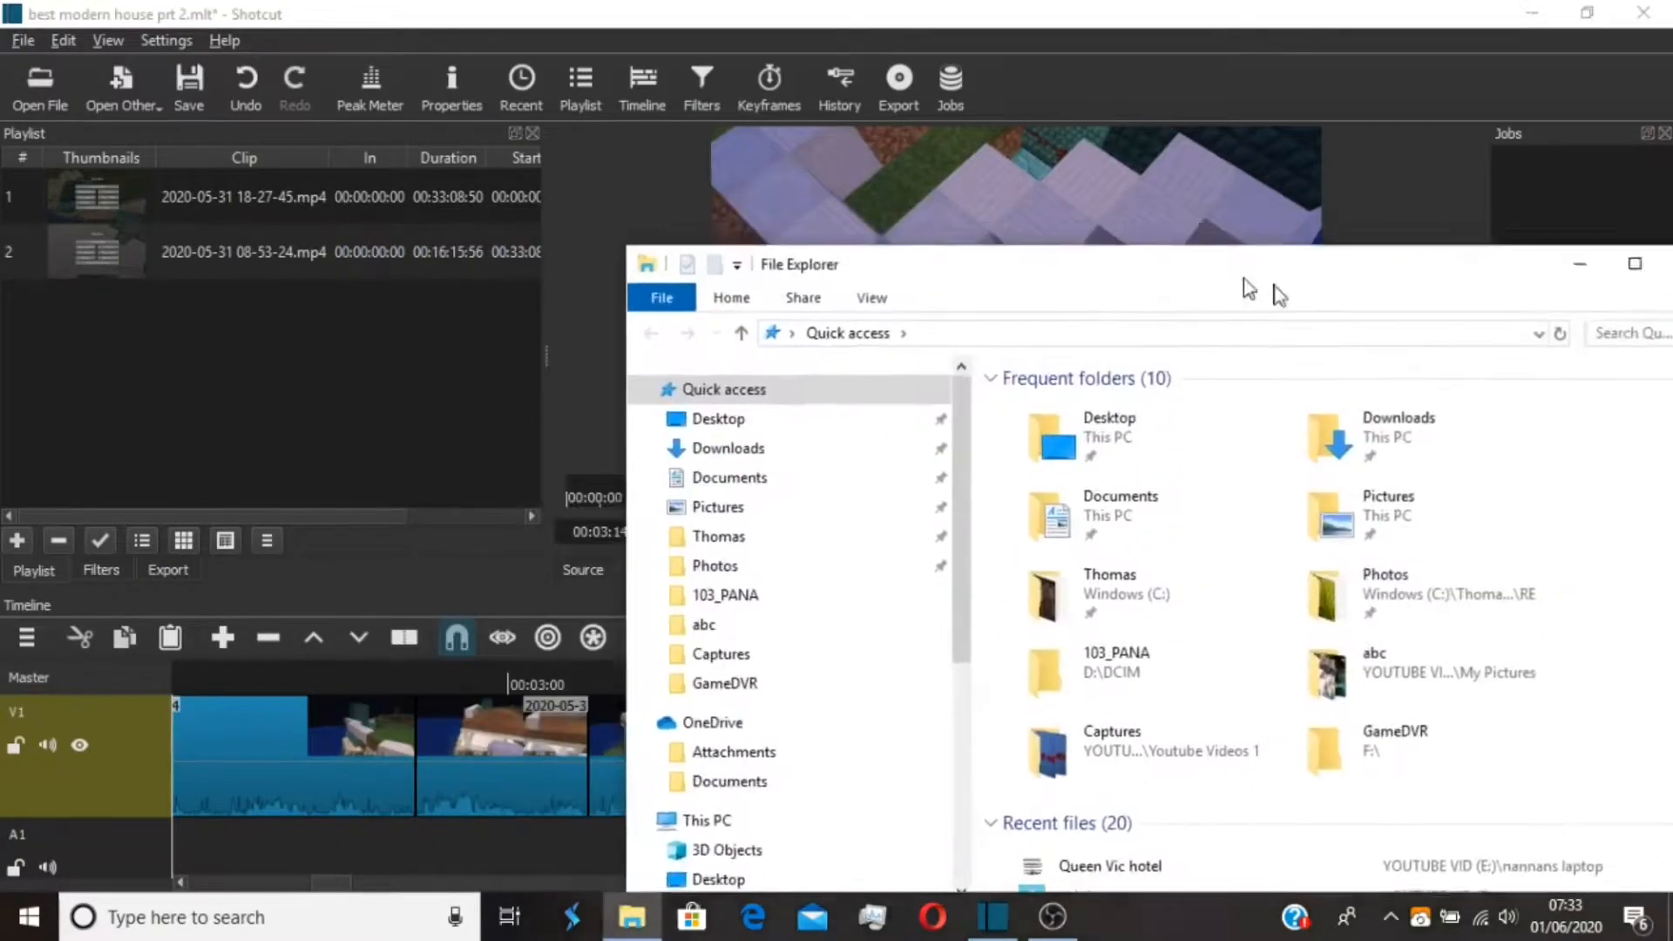
drag(1245, 277, 1672, 244)
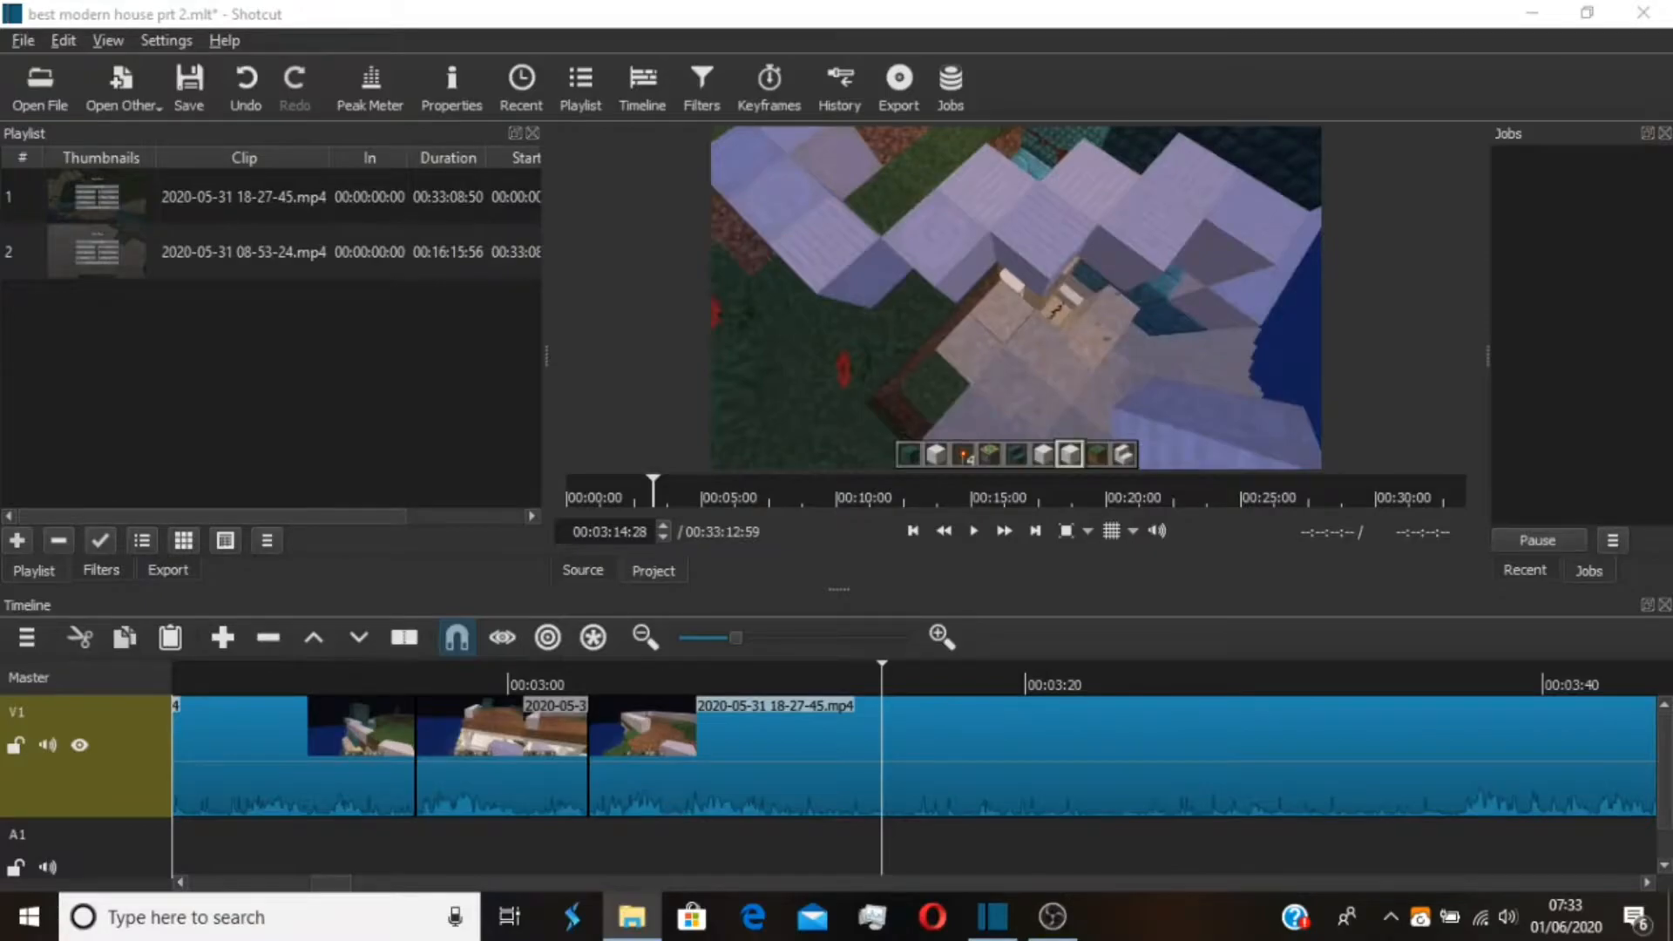
drag(1672, 244, 1084, 139)
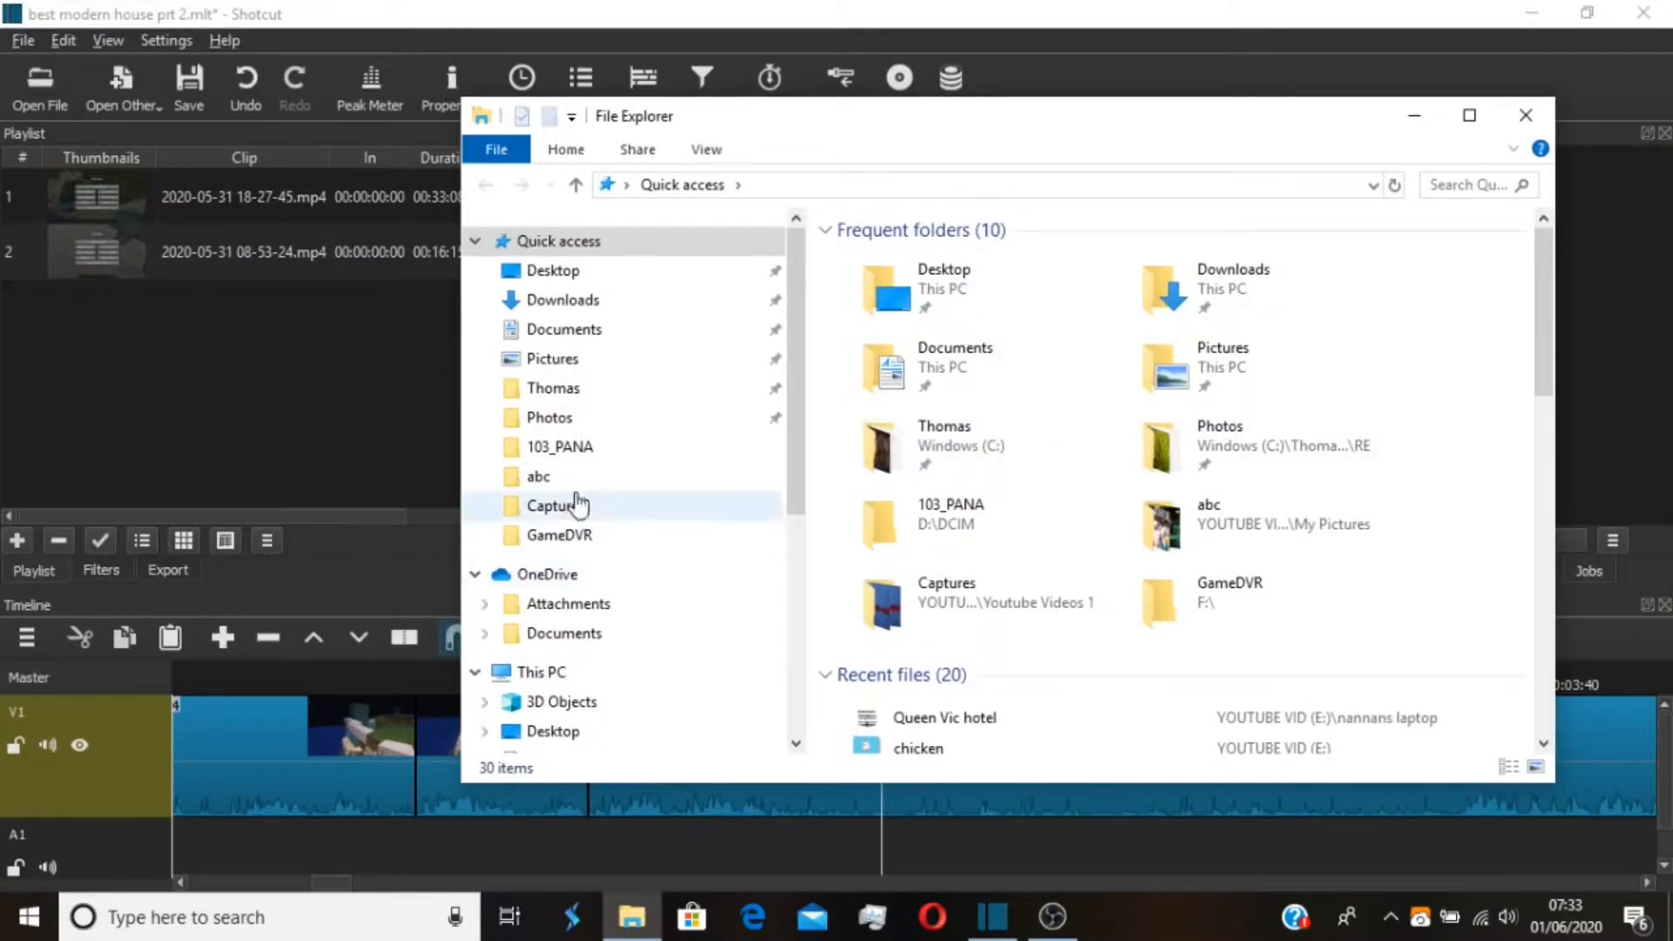
scroll(566, 502, down, 3)
scroll(583, 504, down, 3)
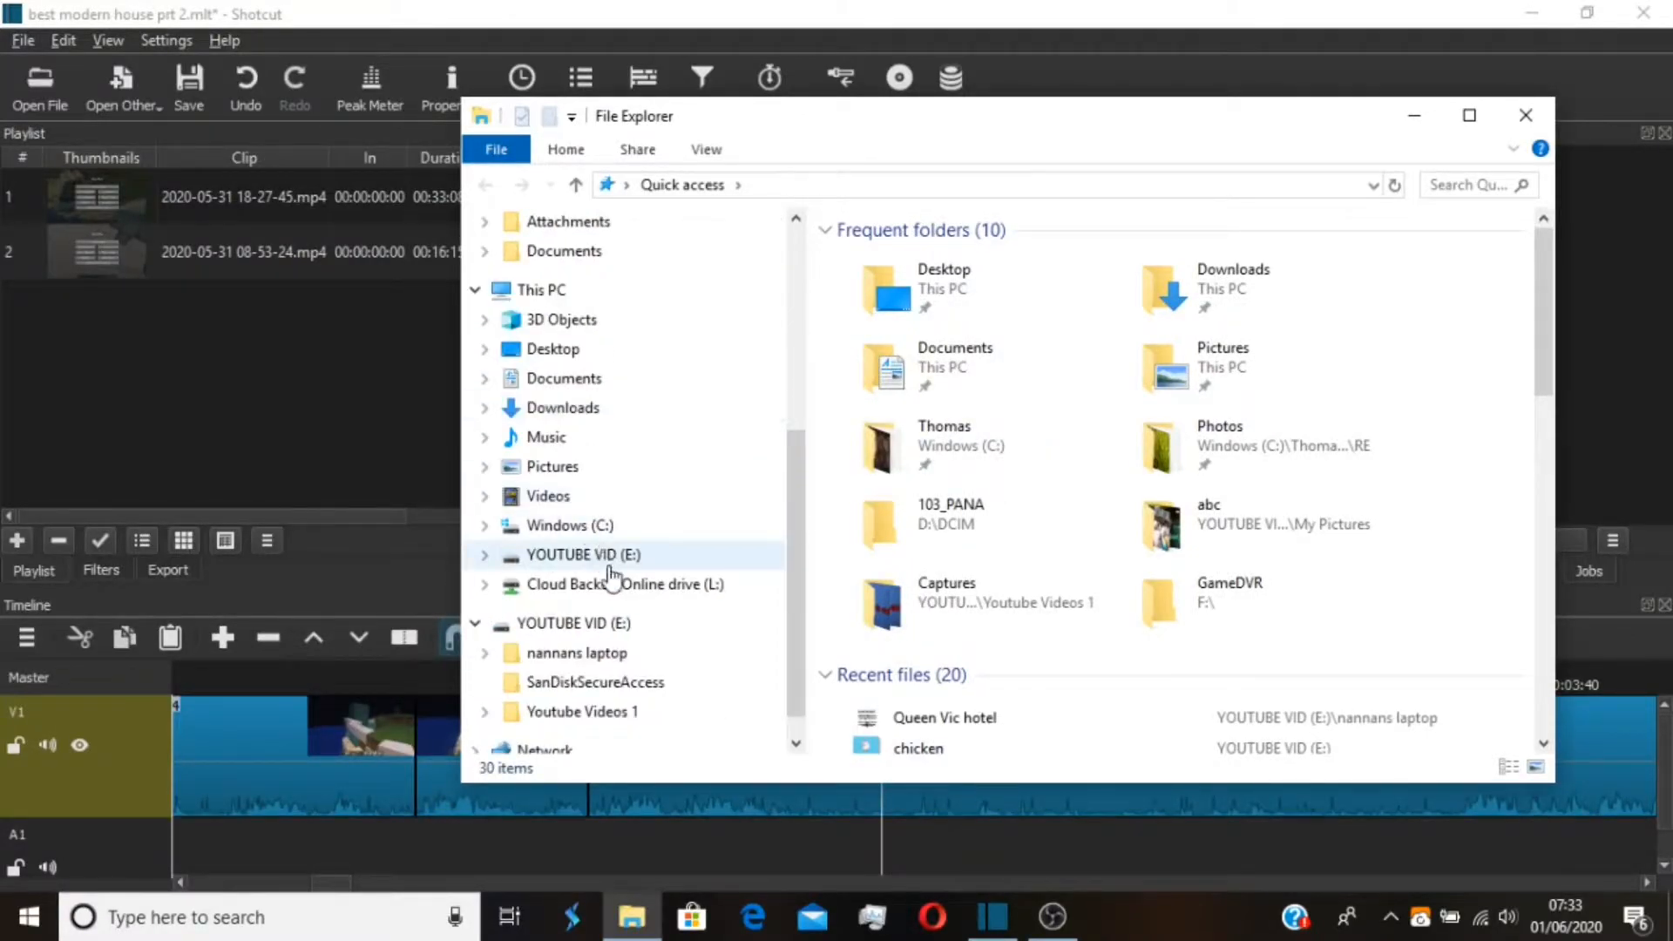
click(601, 555)
double_click(921, 314)
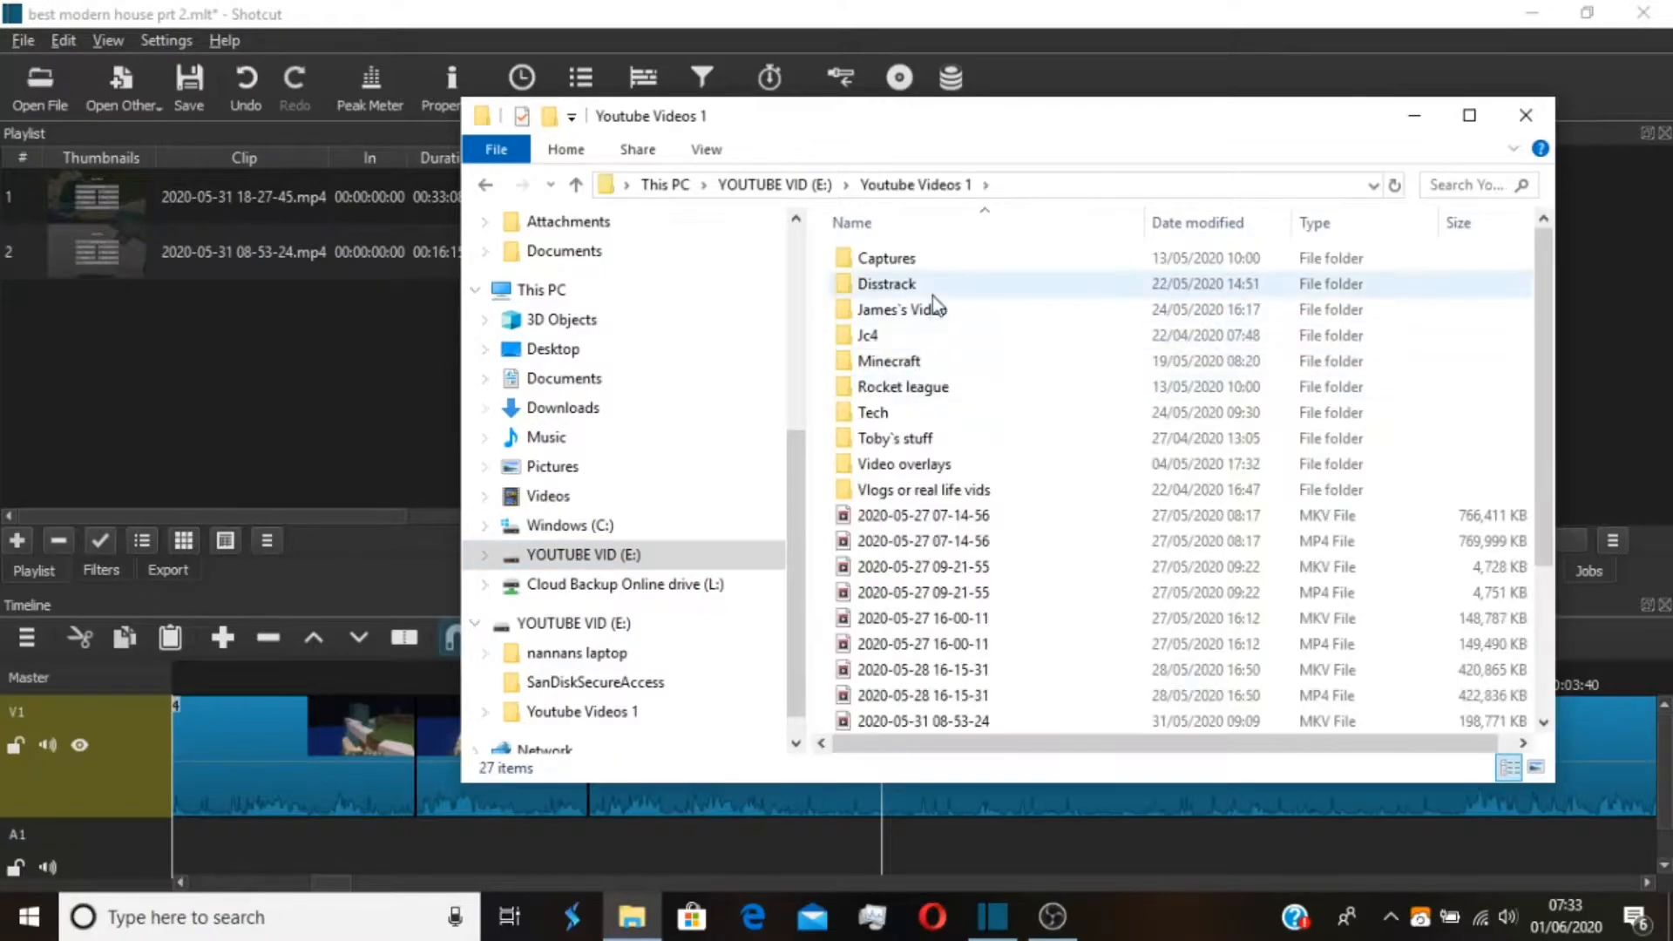
Open the Clips folder inside Rocket league > Montage
scroll(950, 332, down, 3)
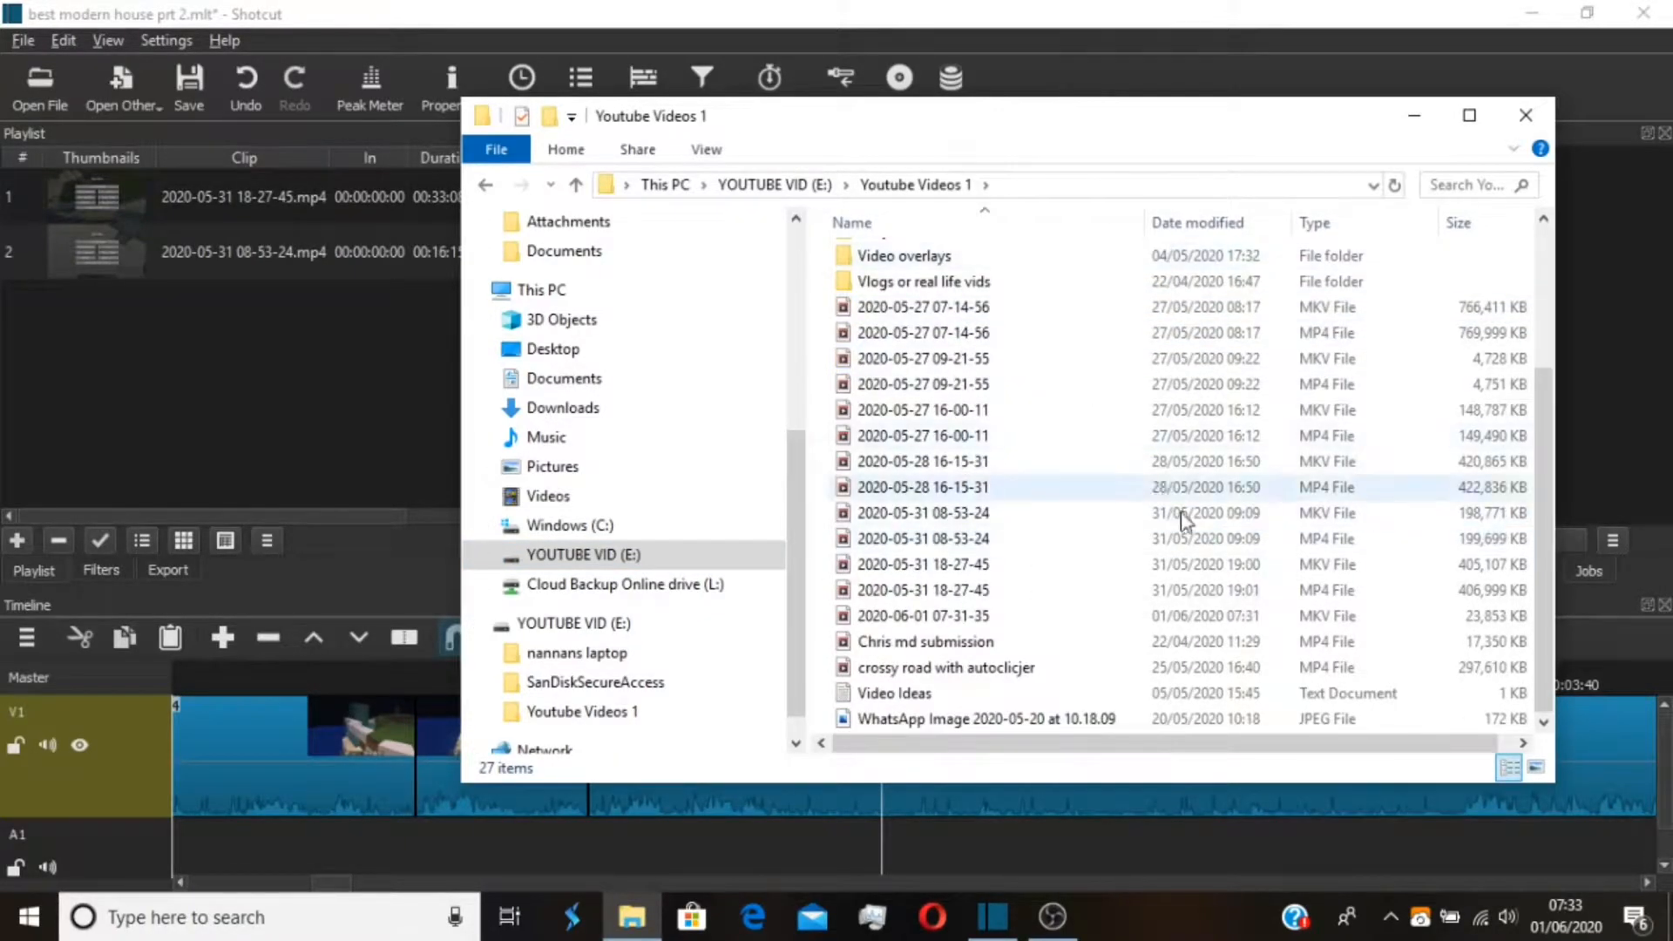
scroll(1198, 433, up, 3)
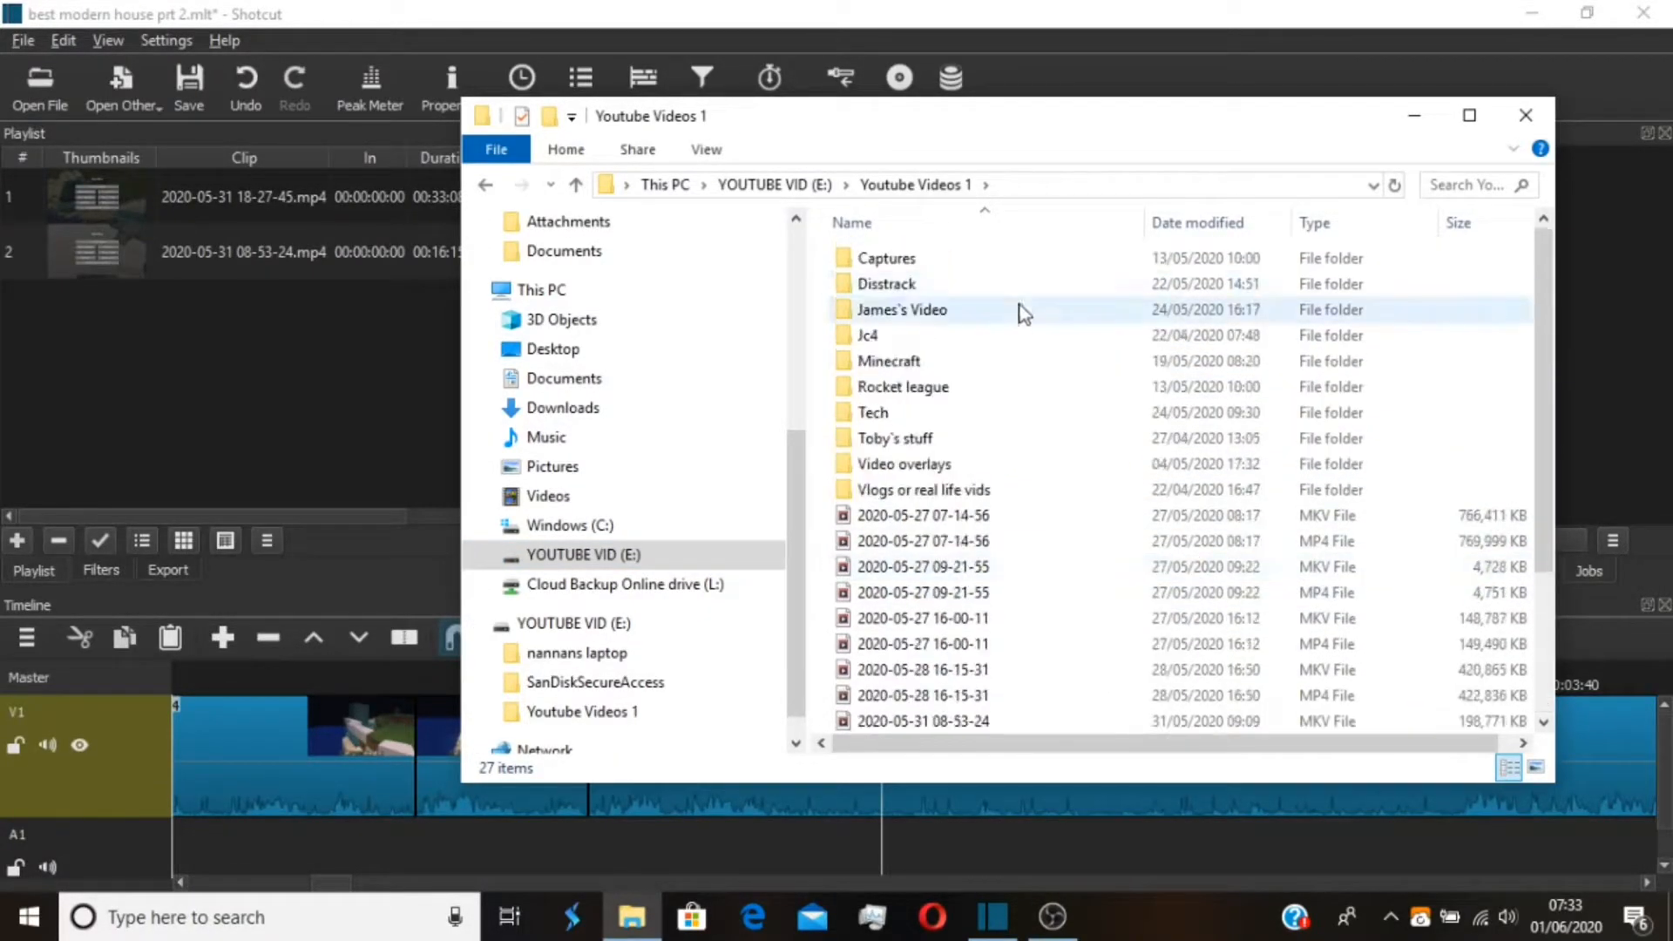
double_click(969, 394)
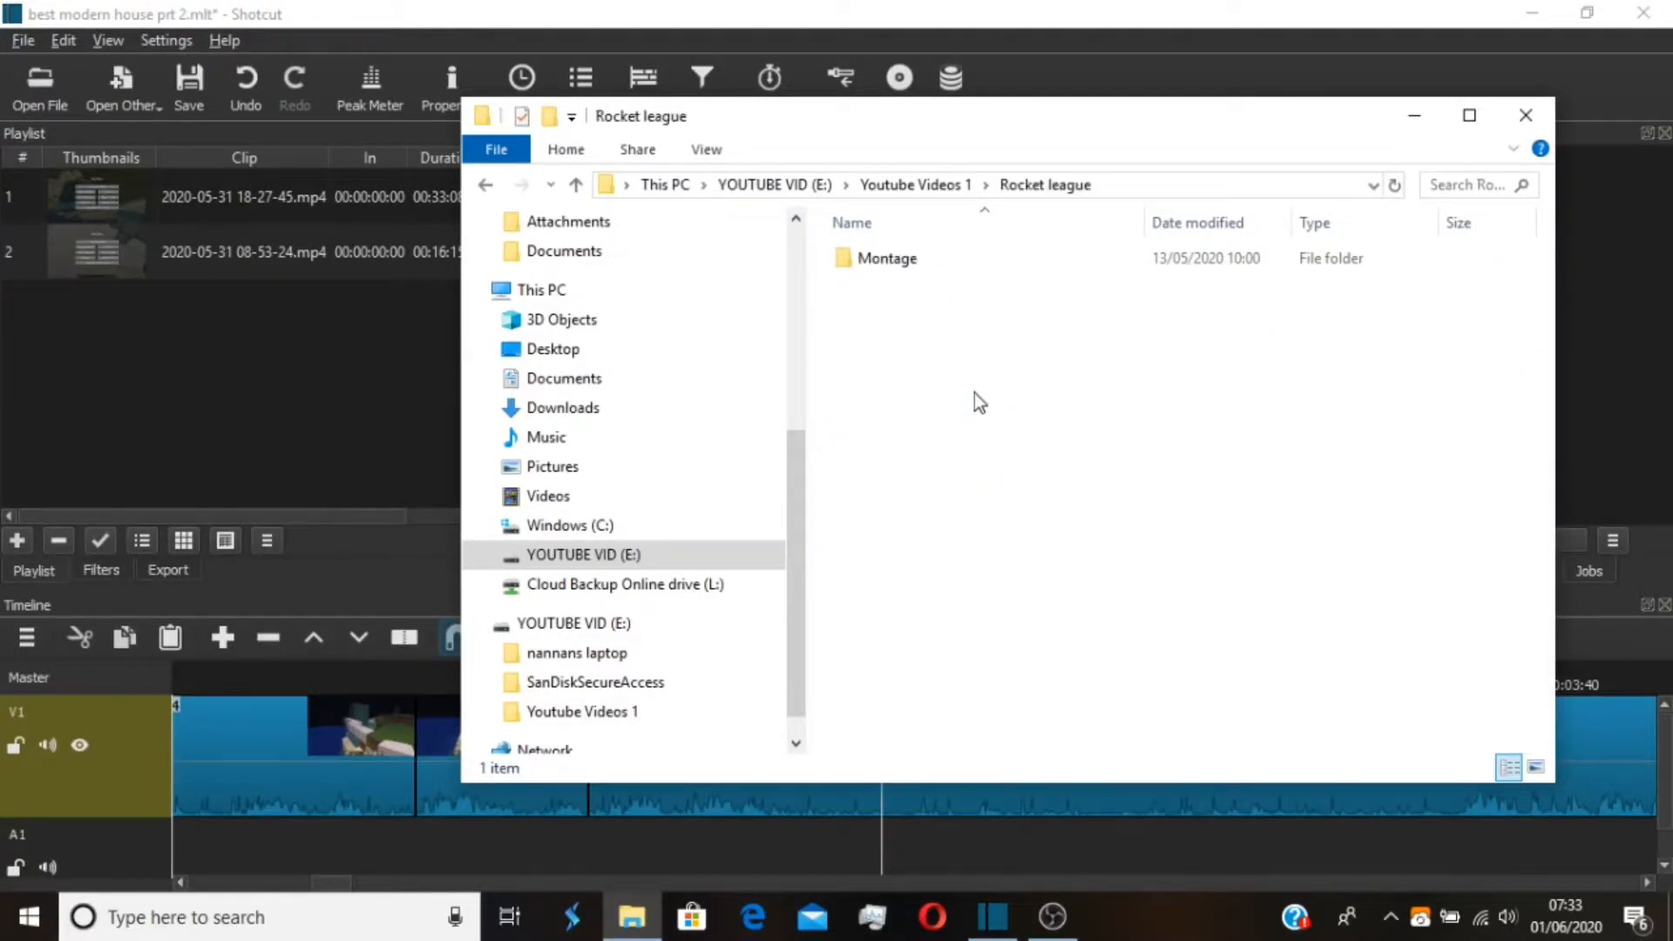
double_click(1025, 267)
double_click(1032, 265)
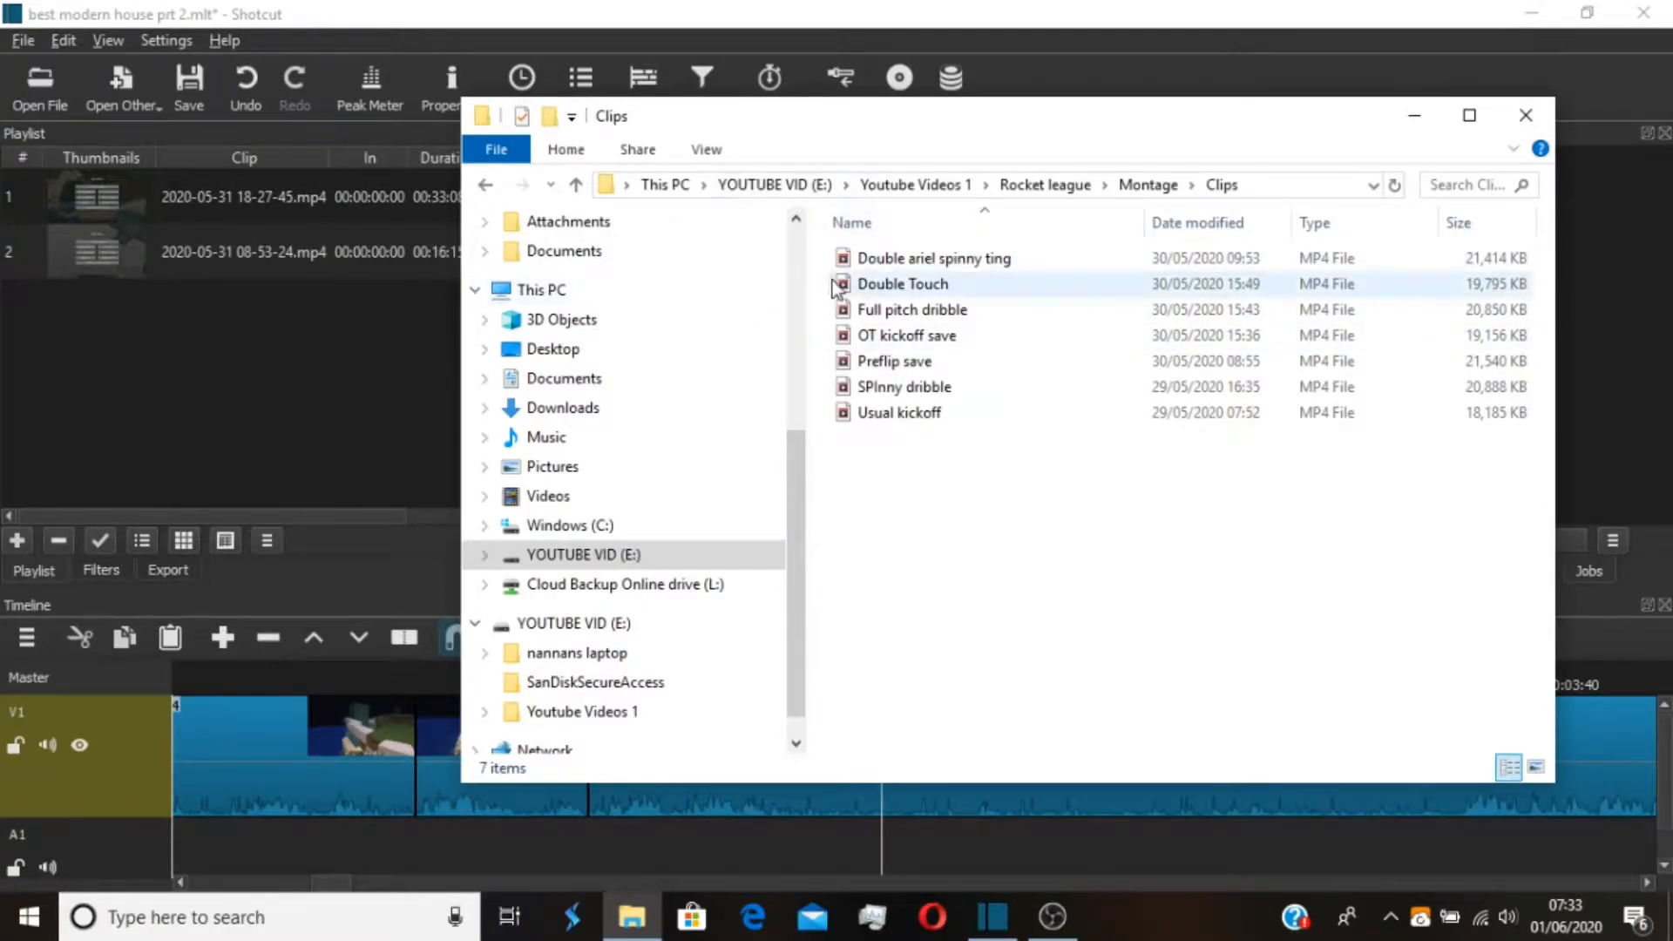
Add Double ariel spinny ting, Double Touch and Full pitch dribble to the Shotcut playlist and return to Shotcut
click(830, 254)
drag(814, 254, 1089, 319)
drag(906, 280, 244, 378)
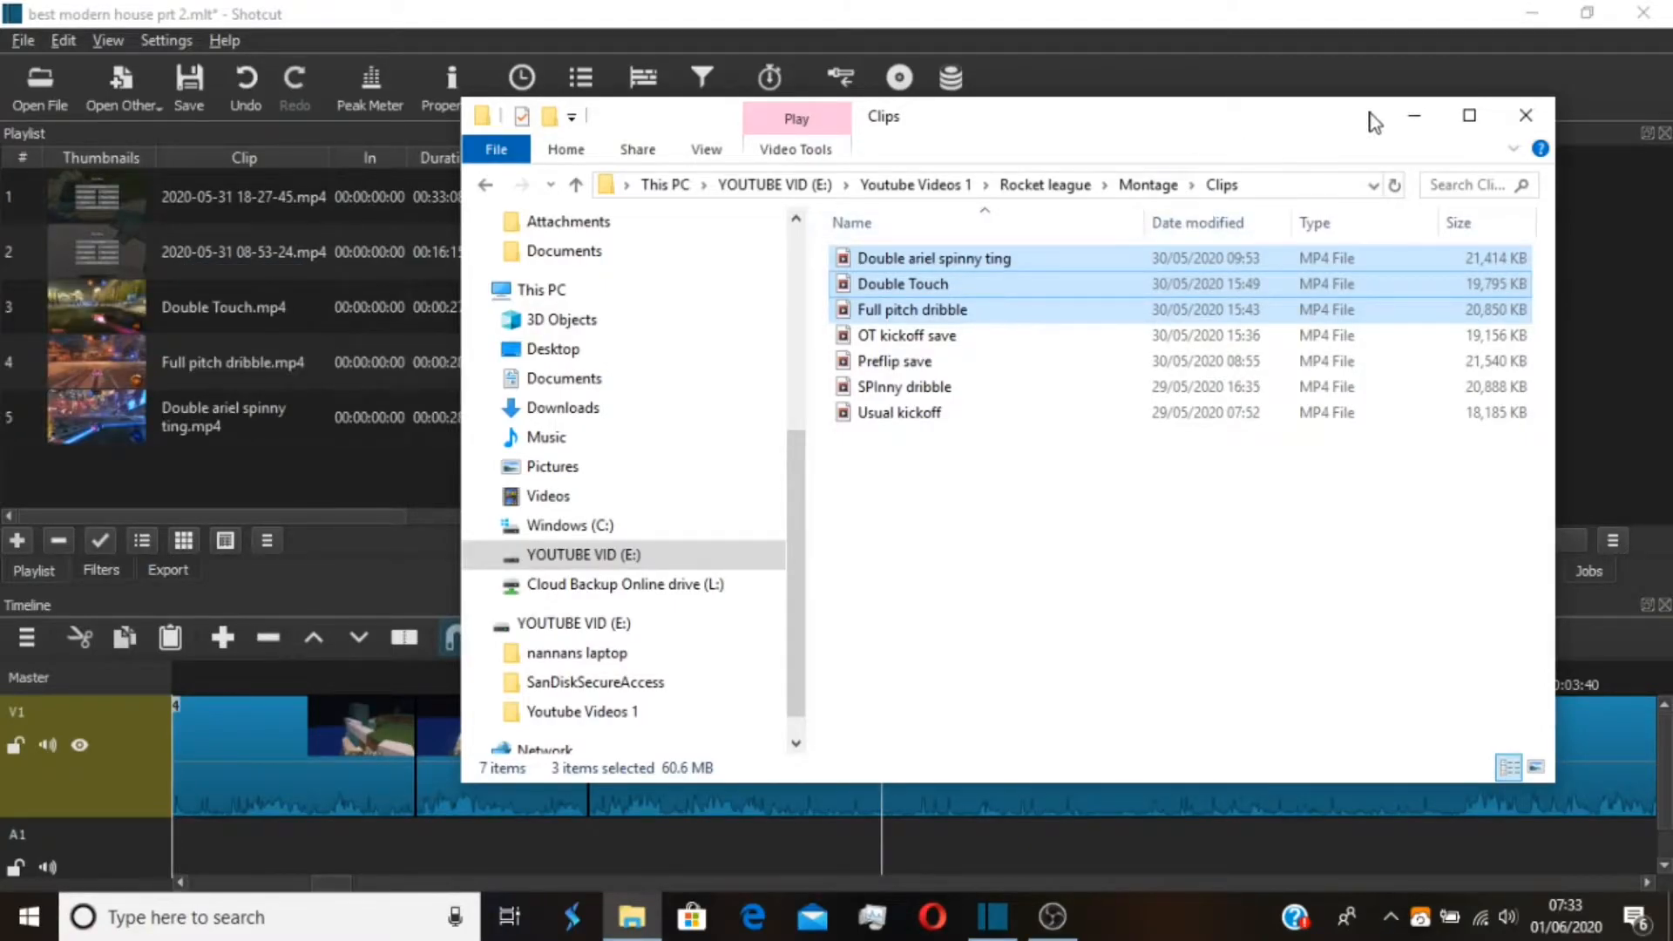
click(1403, 115)
Add a new video track above V1 in the timeline
right_click(922, 670)
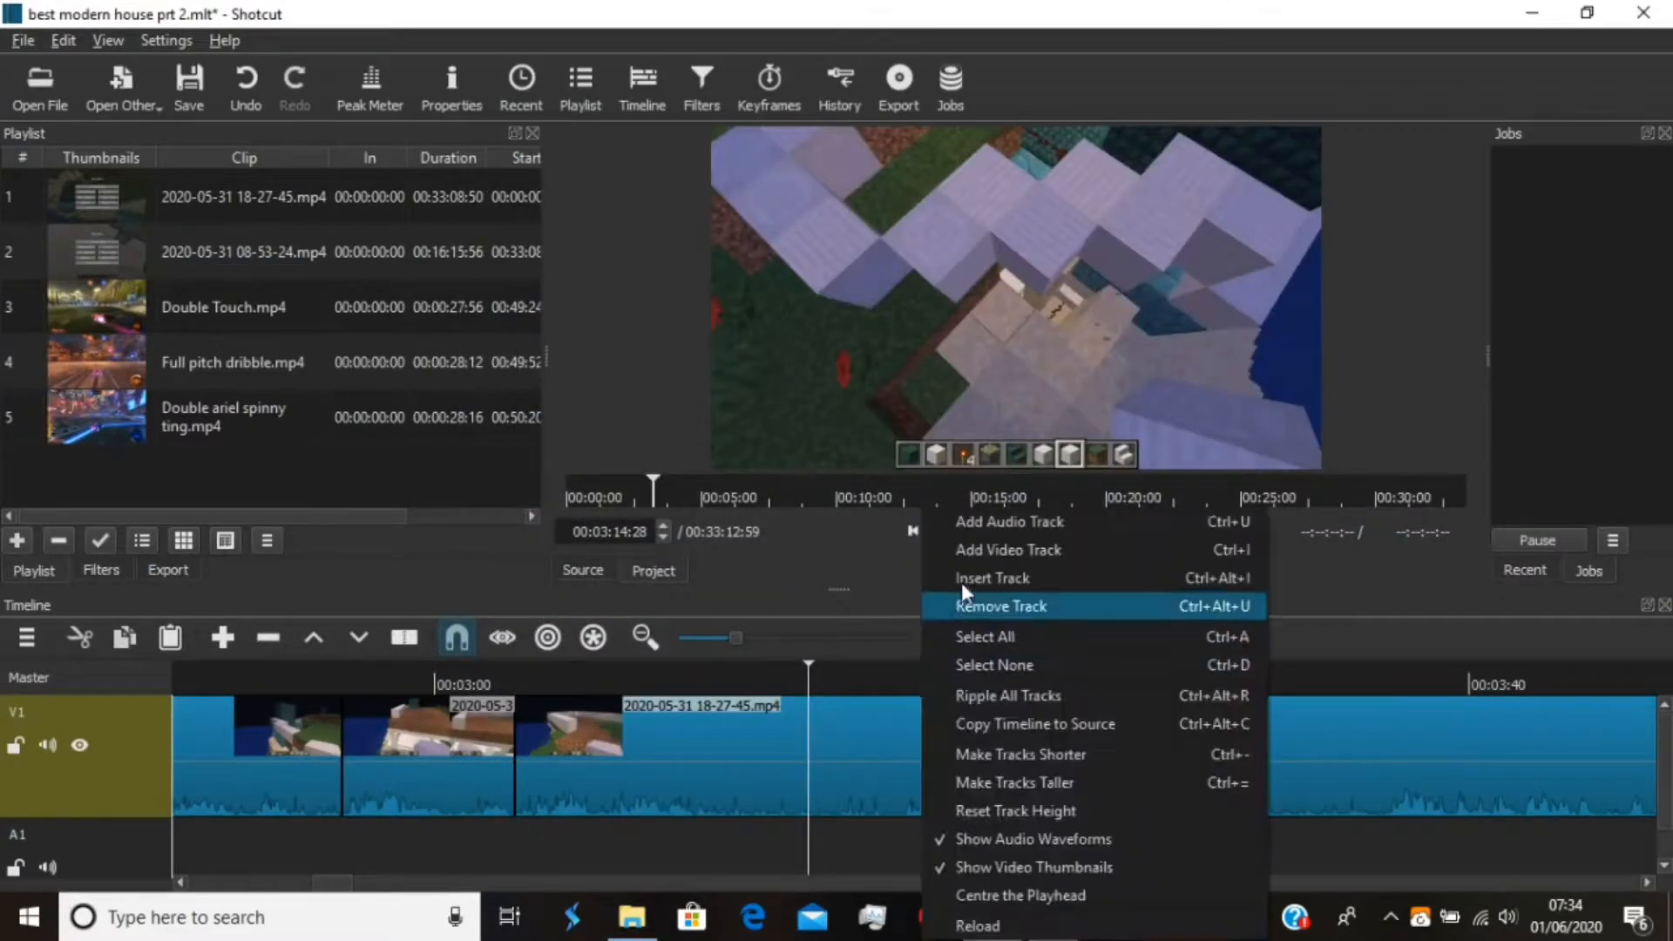
click(1035, 547)
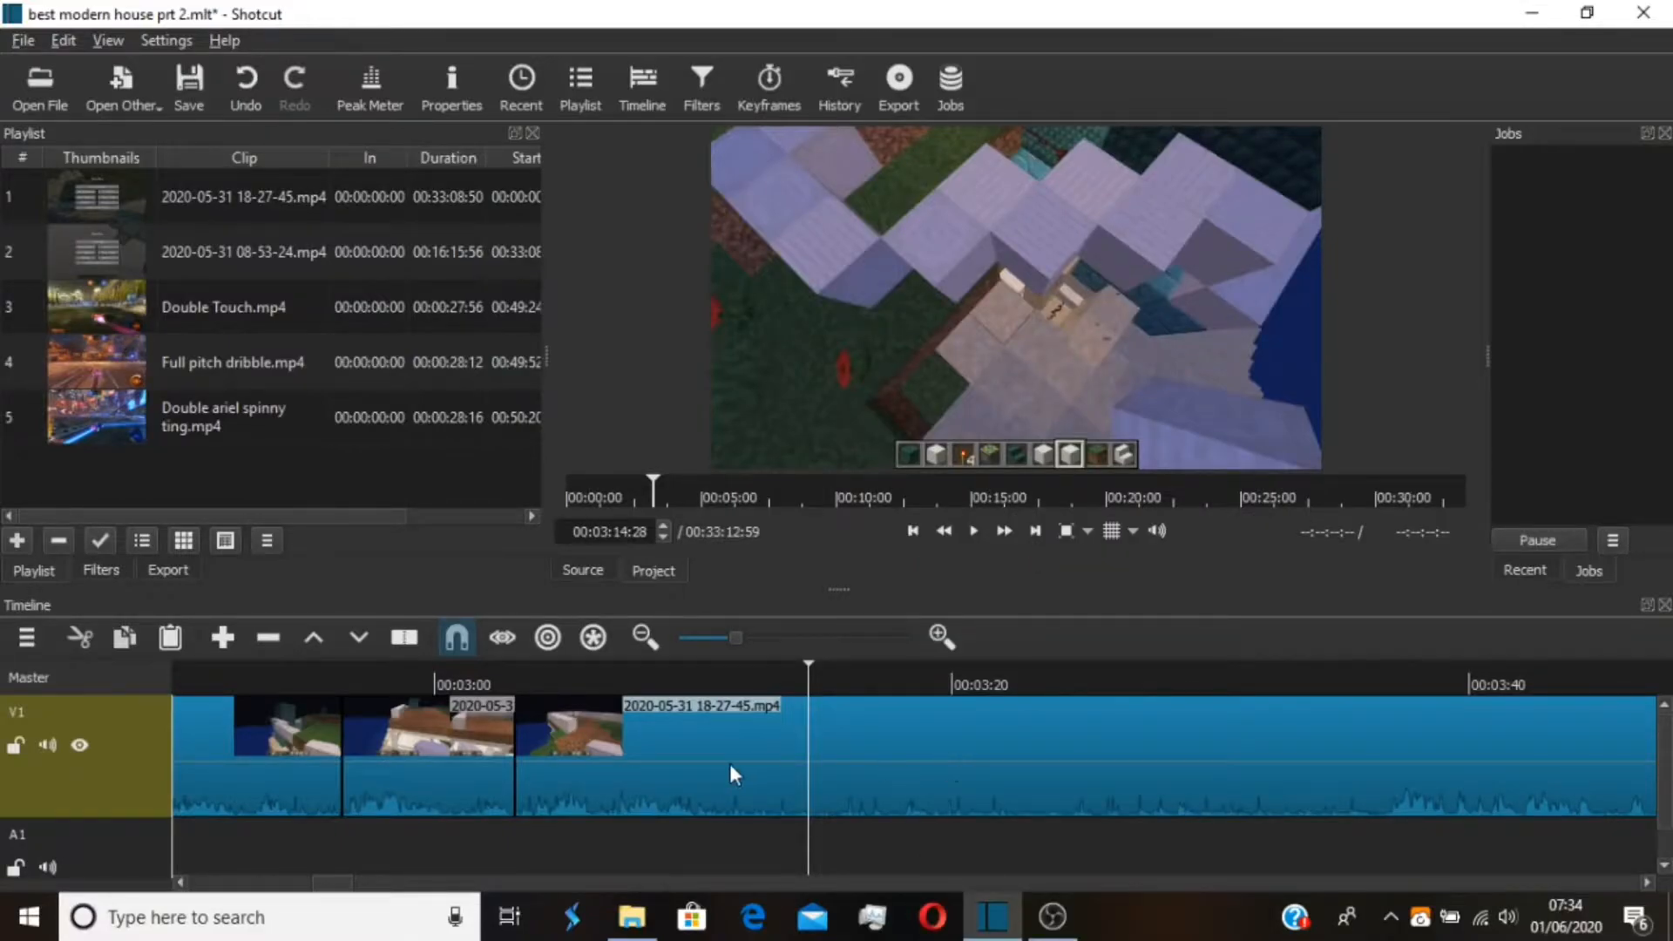
Try placing Full pitch dribble.mp4 on track V2 at about 00:03:05 and preview it over the V1 footage
drag(305, 365, 577, 741)
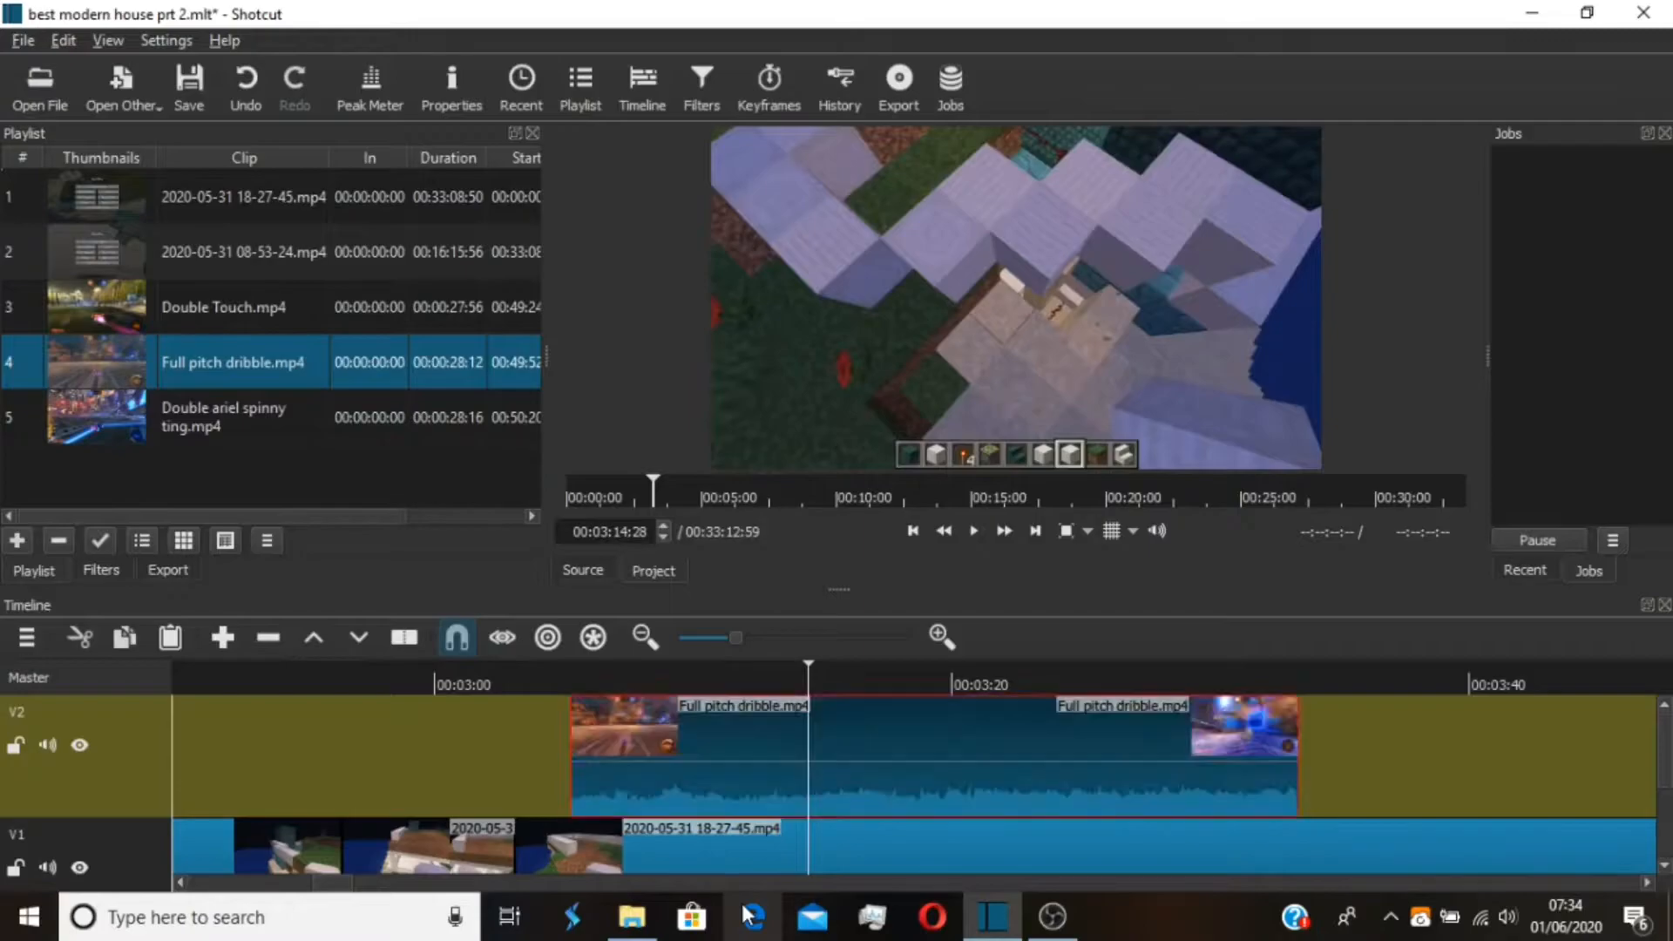
key(space)
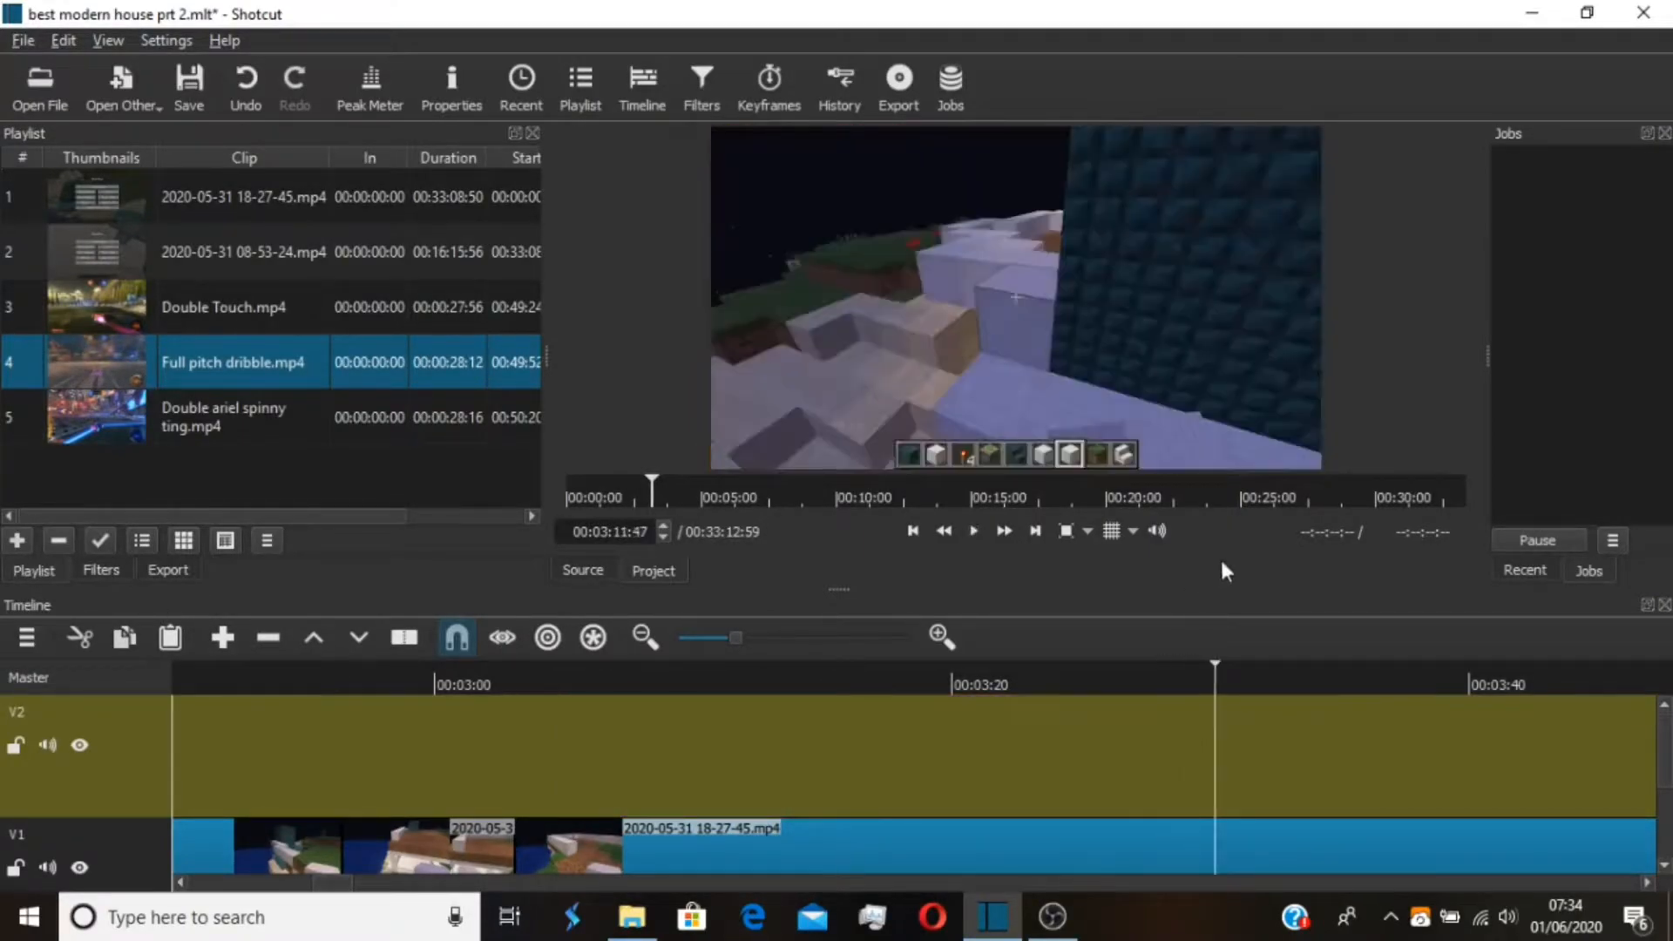
drag(1213, 677, 669, 685)
Try to remove the empty V2 track with a ripple delete in the timeline
right_click(703, 678)
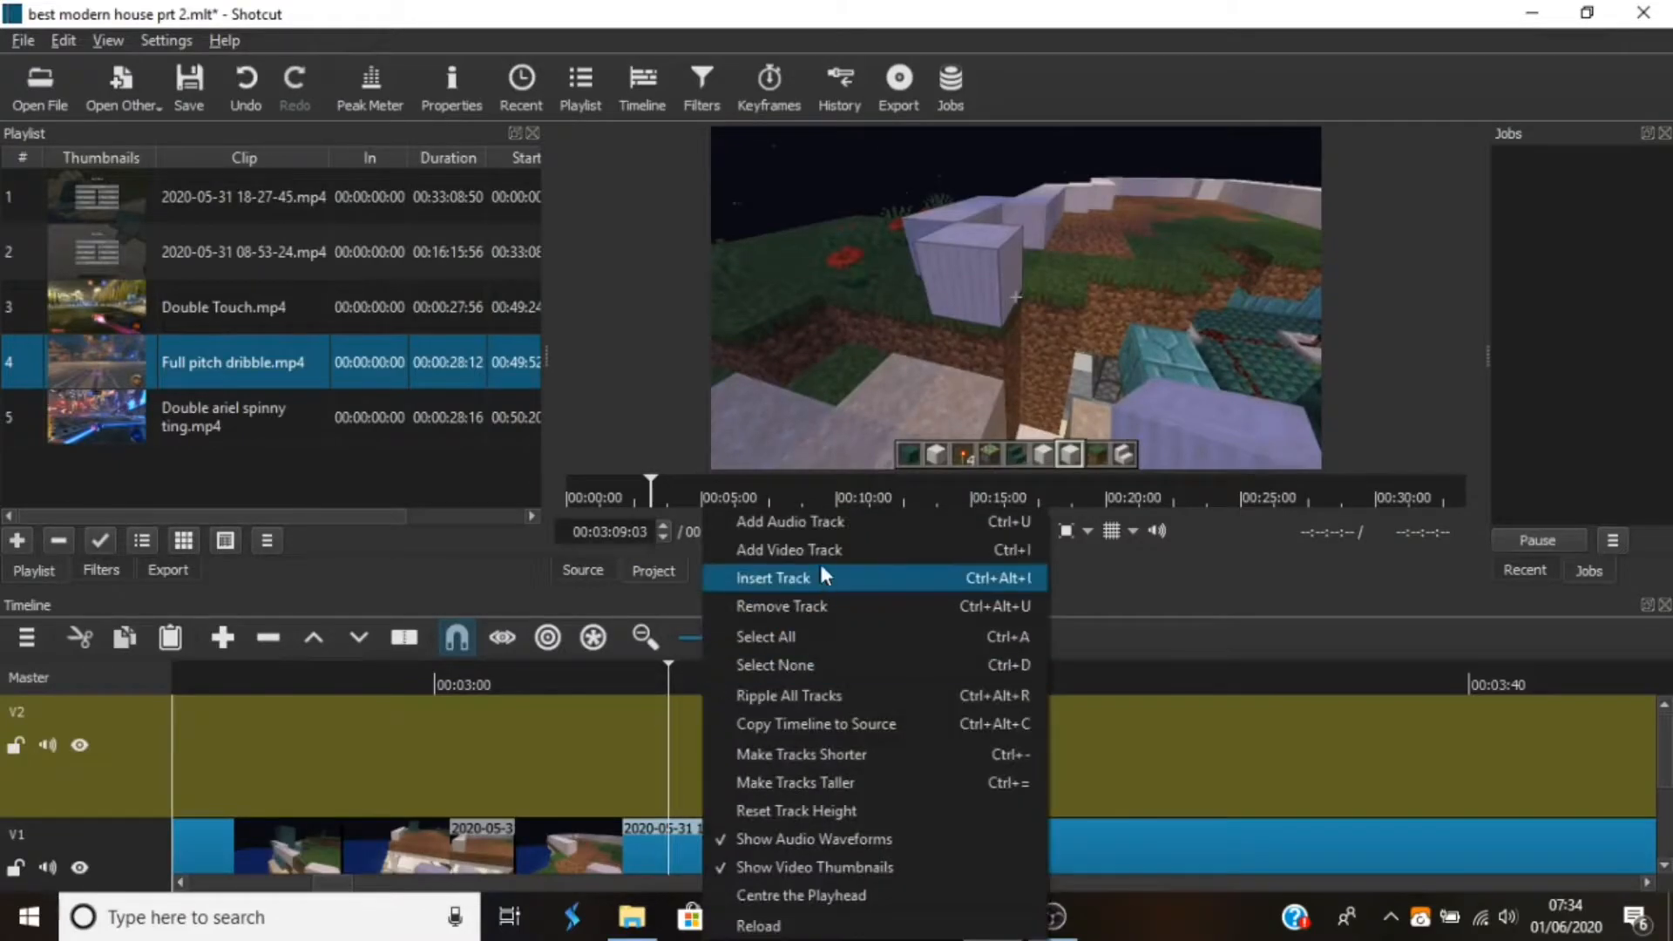
click(94, 732)
click(94, 740)
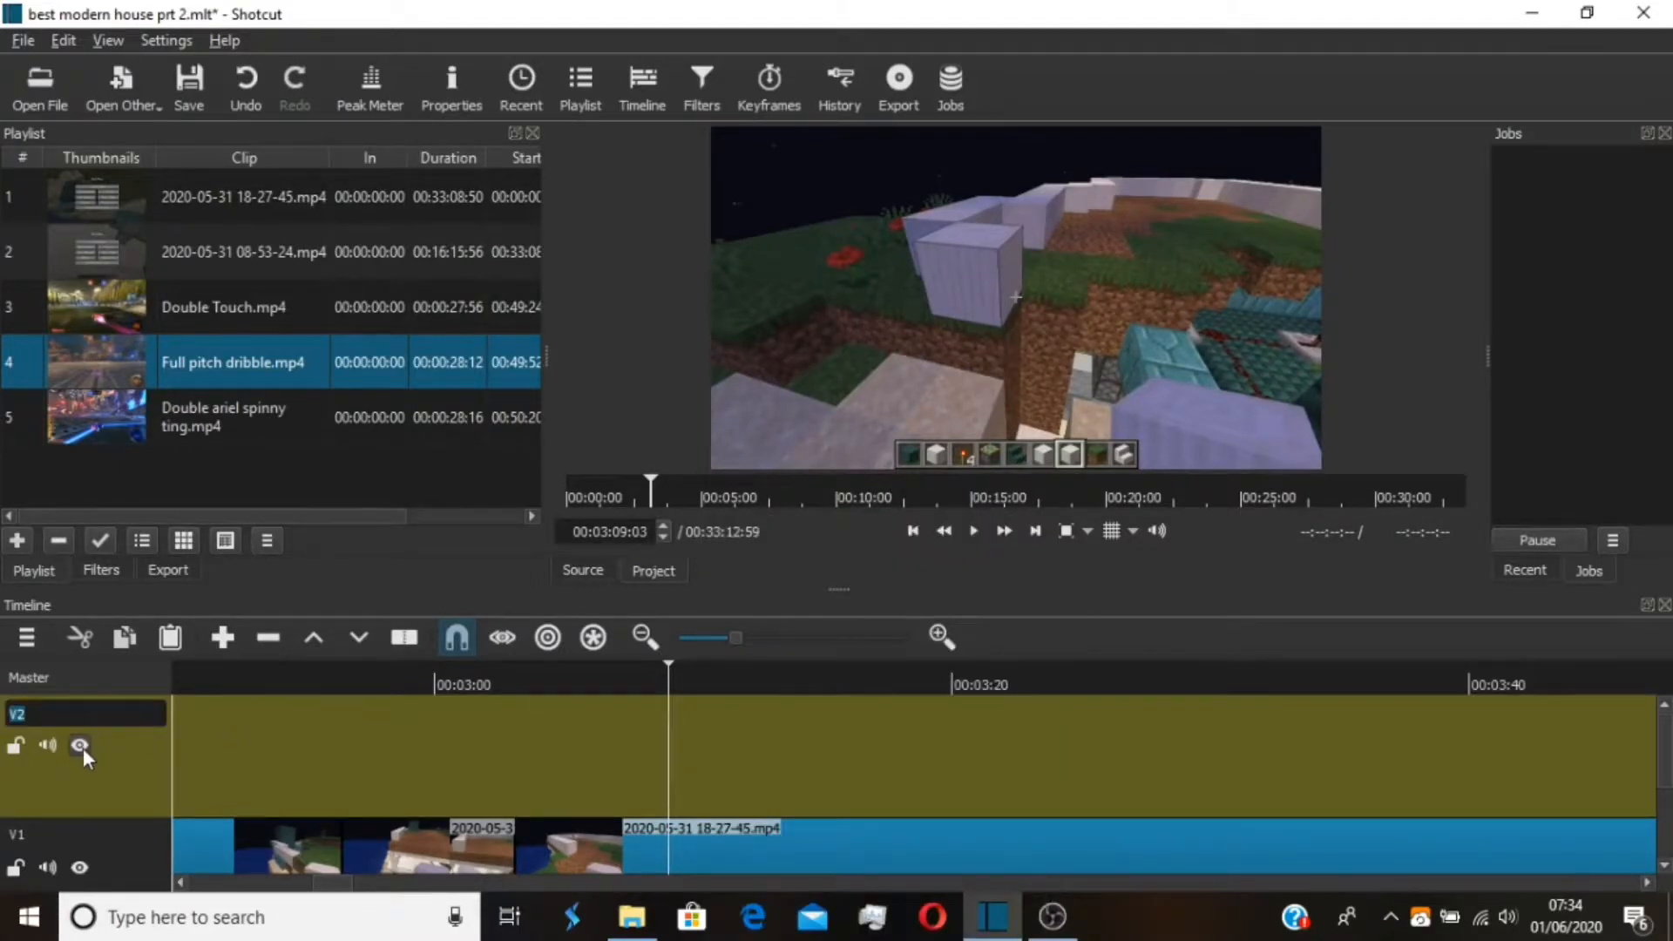
click(186, 754)
click(267, 637)
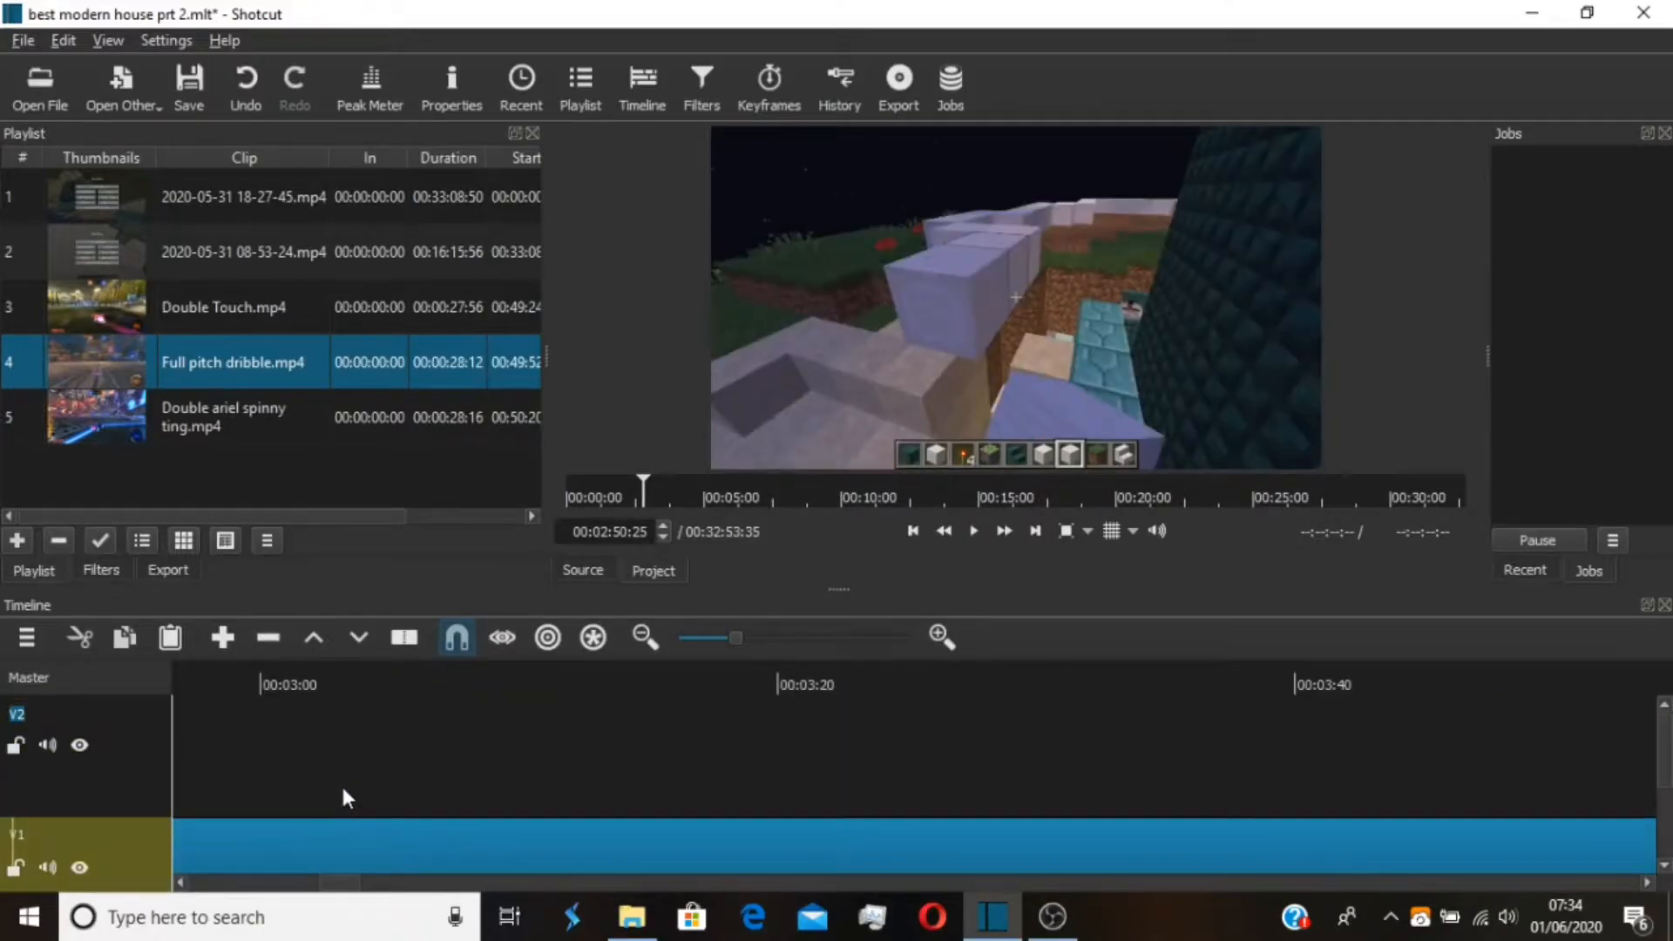
scroll(343, 790, up, 4)
scroll(343, 789, down, 4)
scroll(343, 790, up, 1)
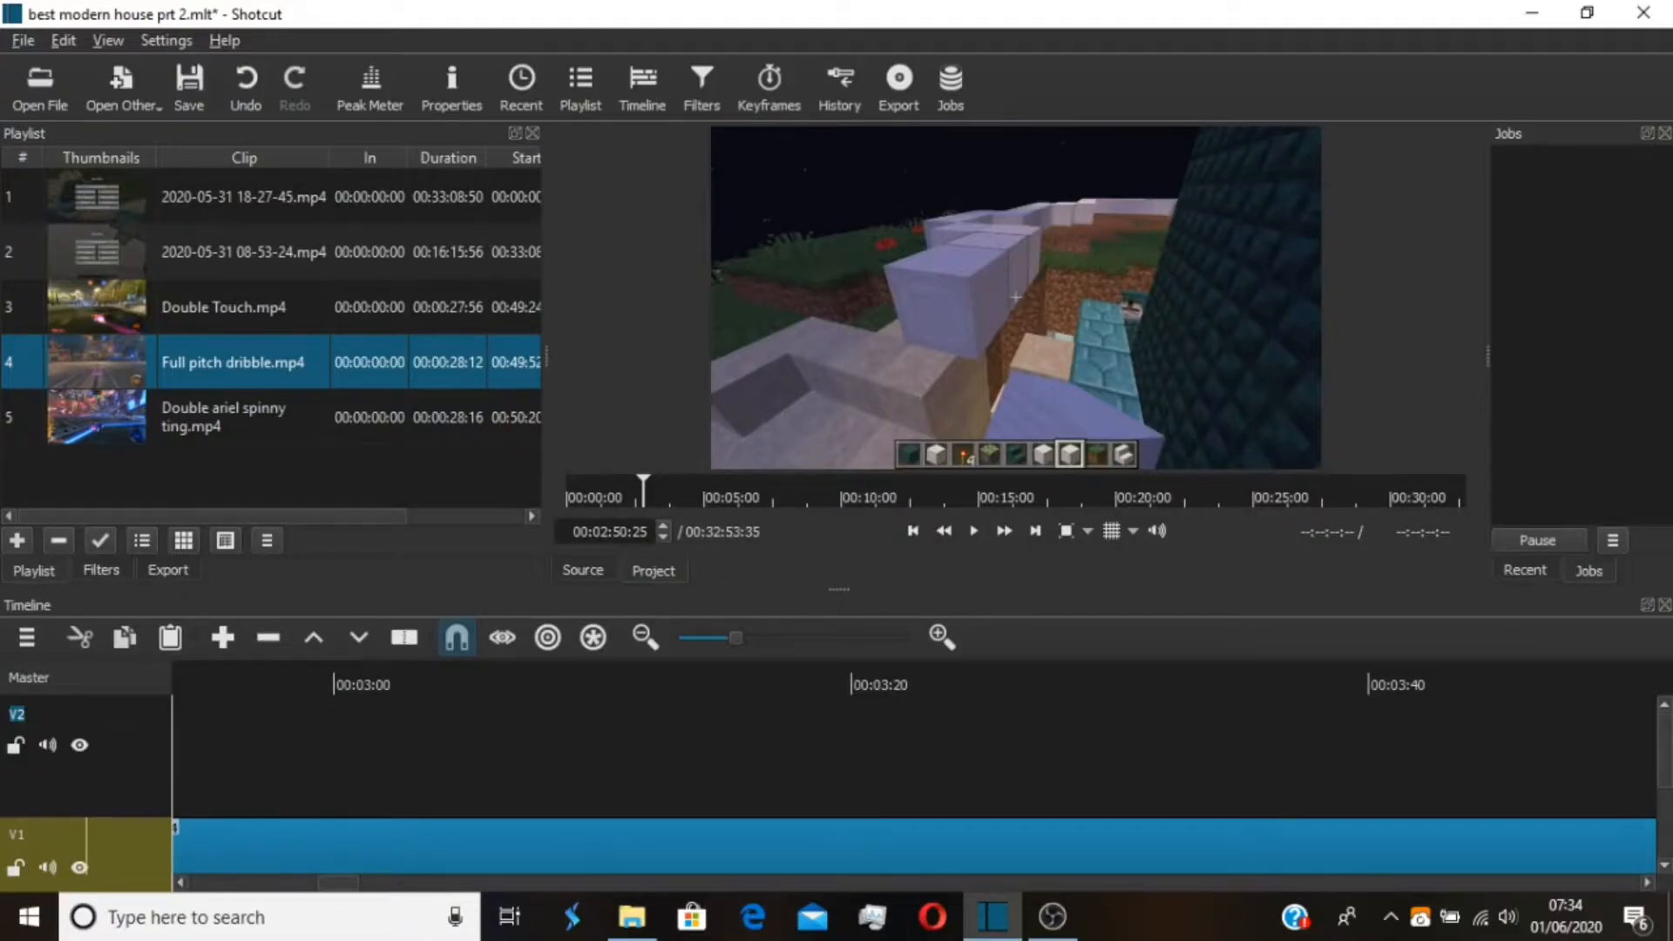
scroll(1662, 788, down, 1)
scroll(1660, 791, up, 1)
Remove Double ariel spinny ting.mp4, Full pitch dribble.mp4 and Double Touch.mp4 from the playlist
click(216, 416)
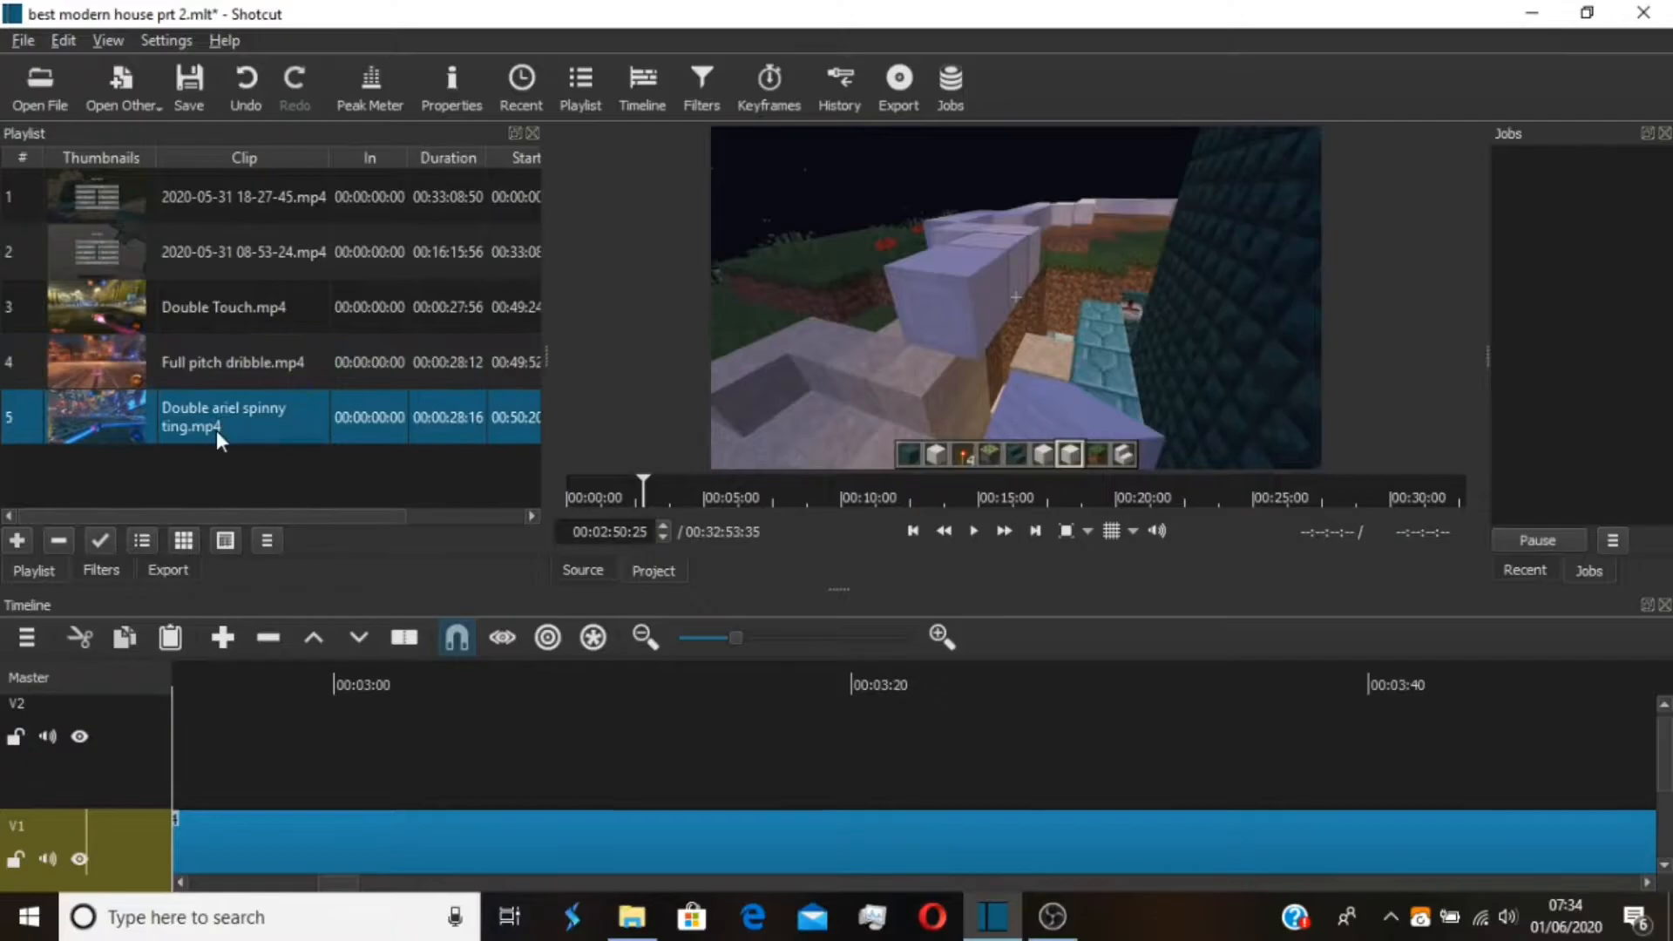
click(61, 539)
click(174, 364)
click(67, 542)
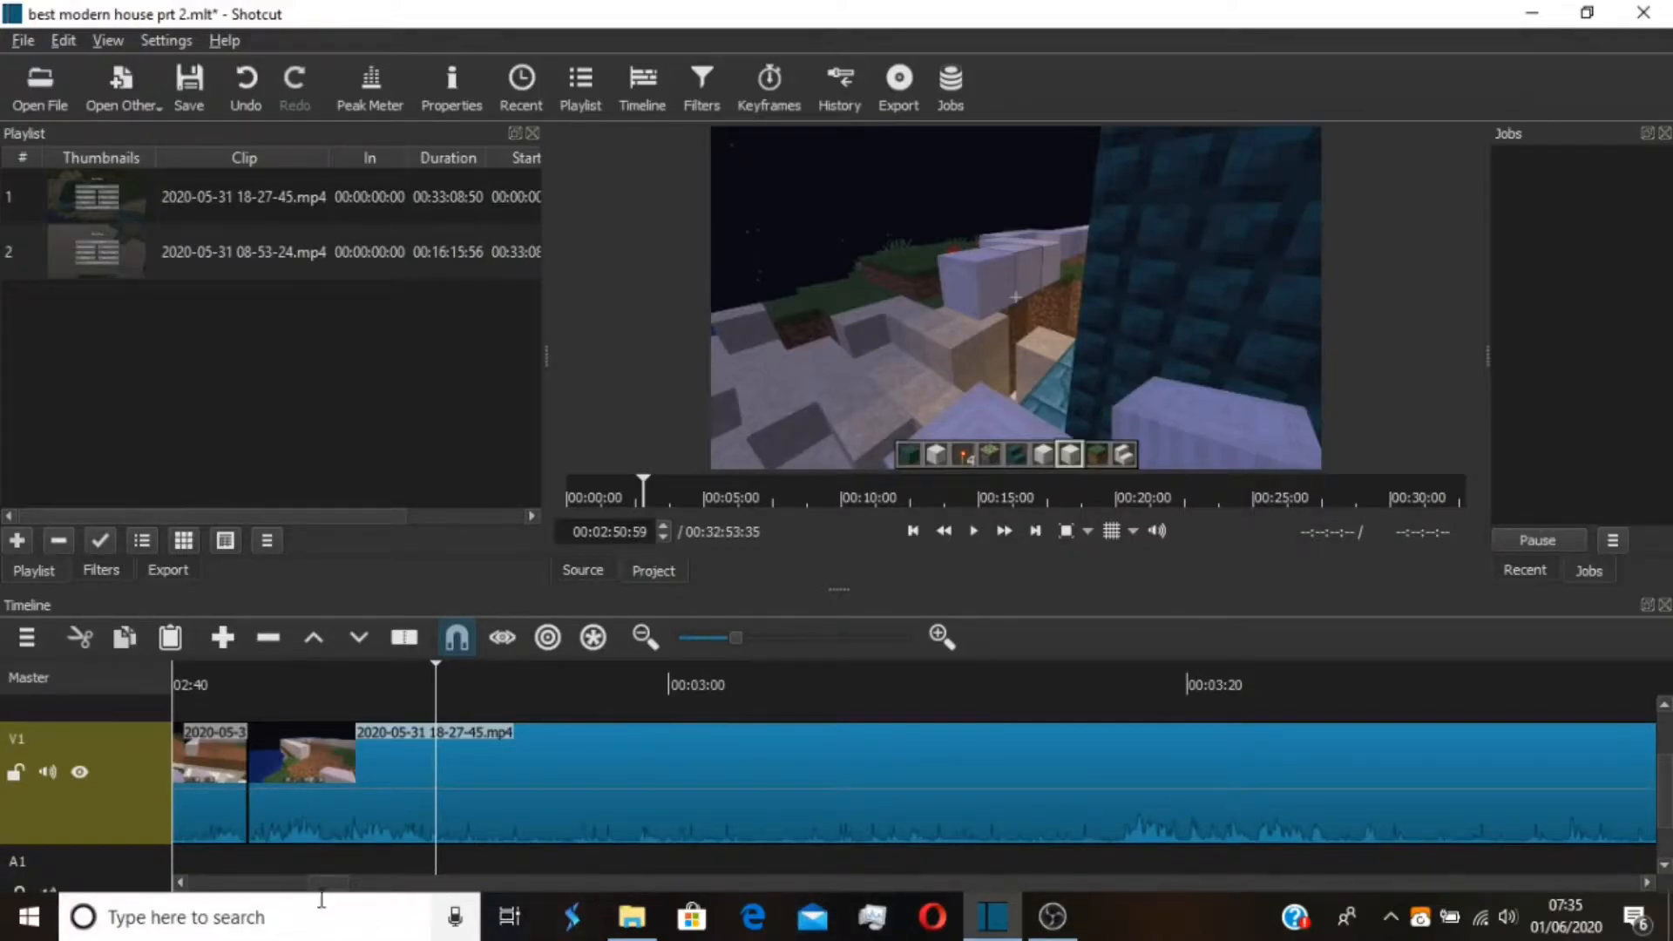
Split the V1 clip at 00:02:50:59 and slide the second part away from the cut and back against it
mouse_move(321, 887)
mouse_down()
mouse_move(176, 891)
mouse_move(329, 885)
mouse_move(314, 886)
mouse_up()
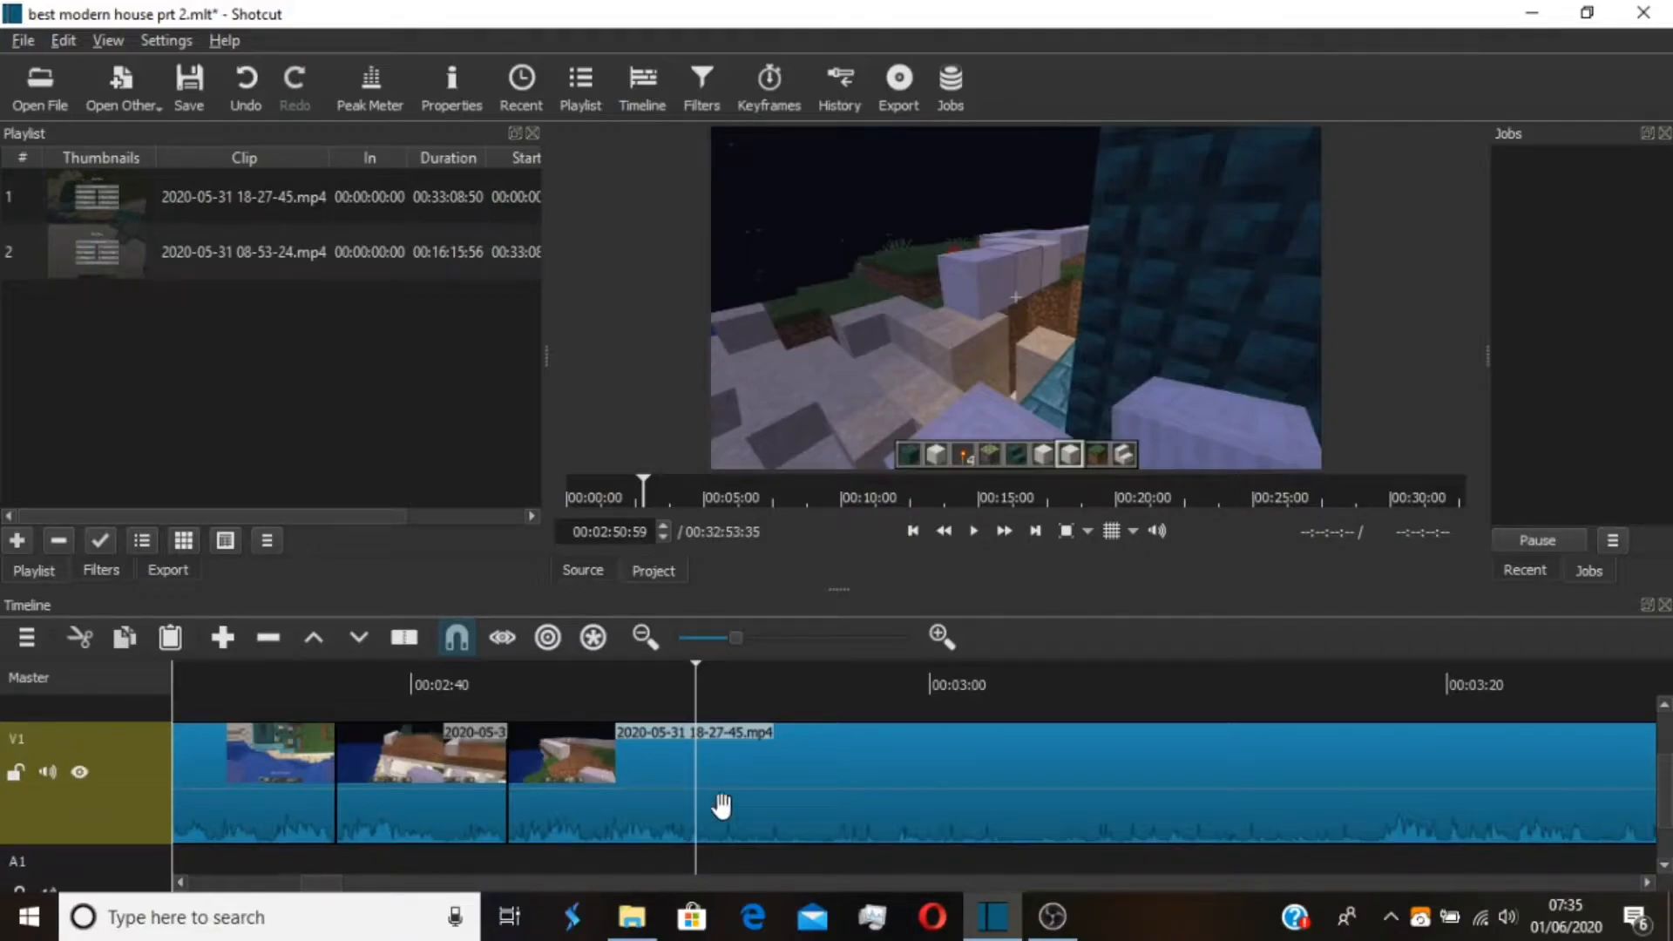
key(s)
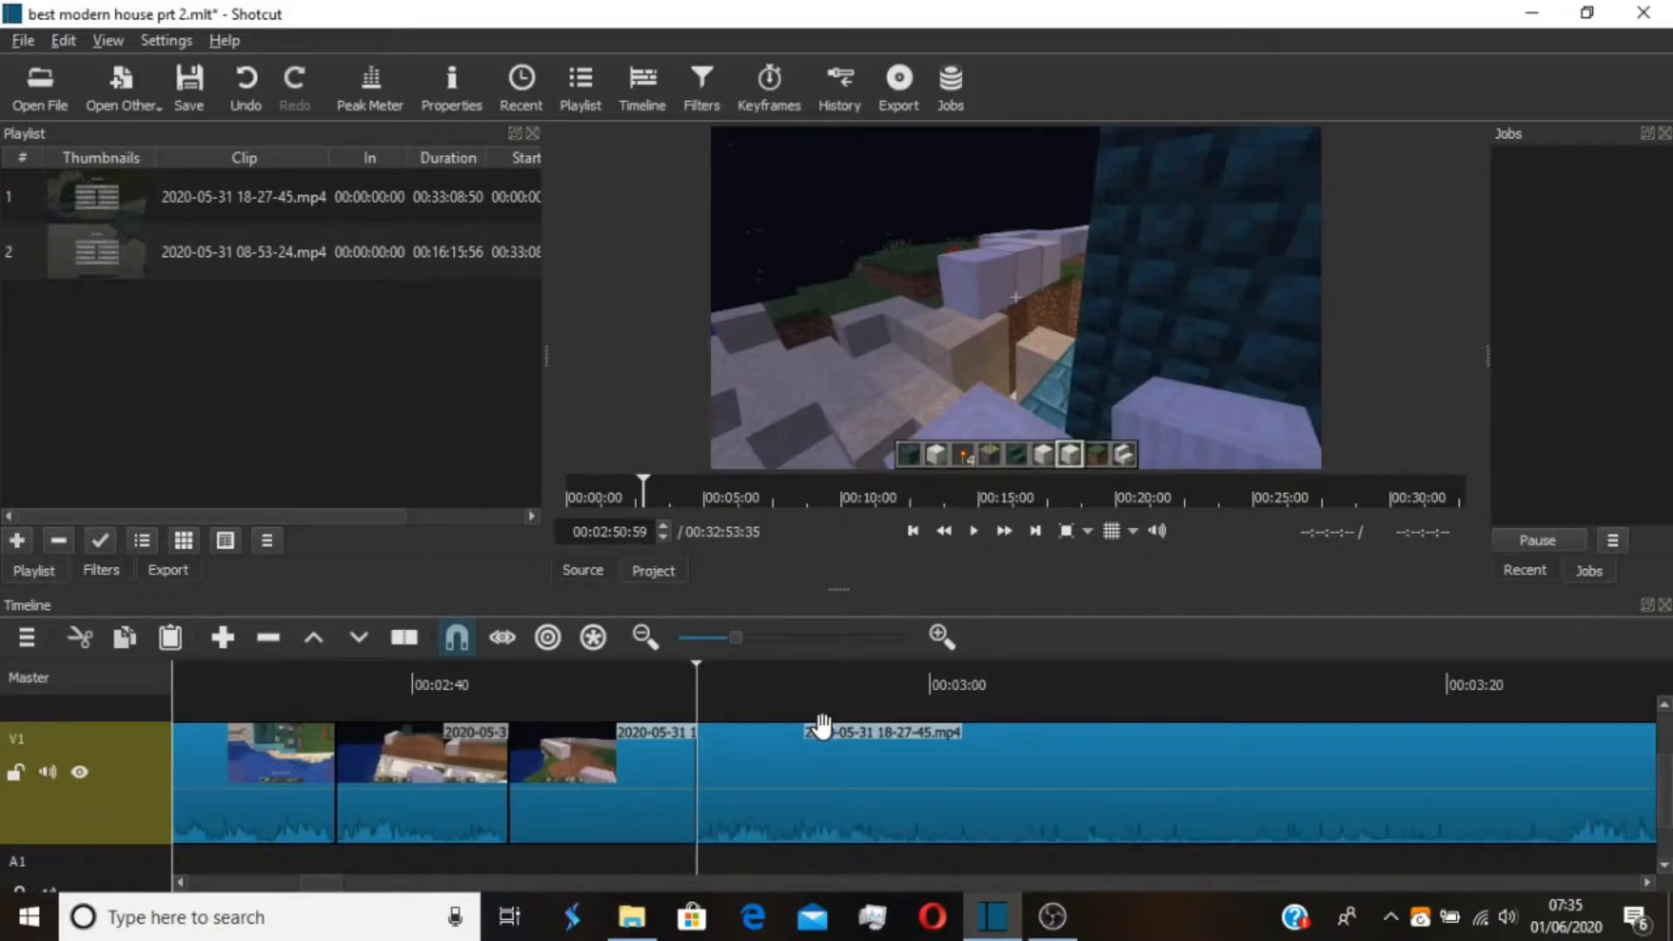
drag(822, 723, 993, 811)
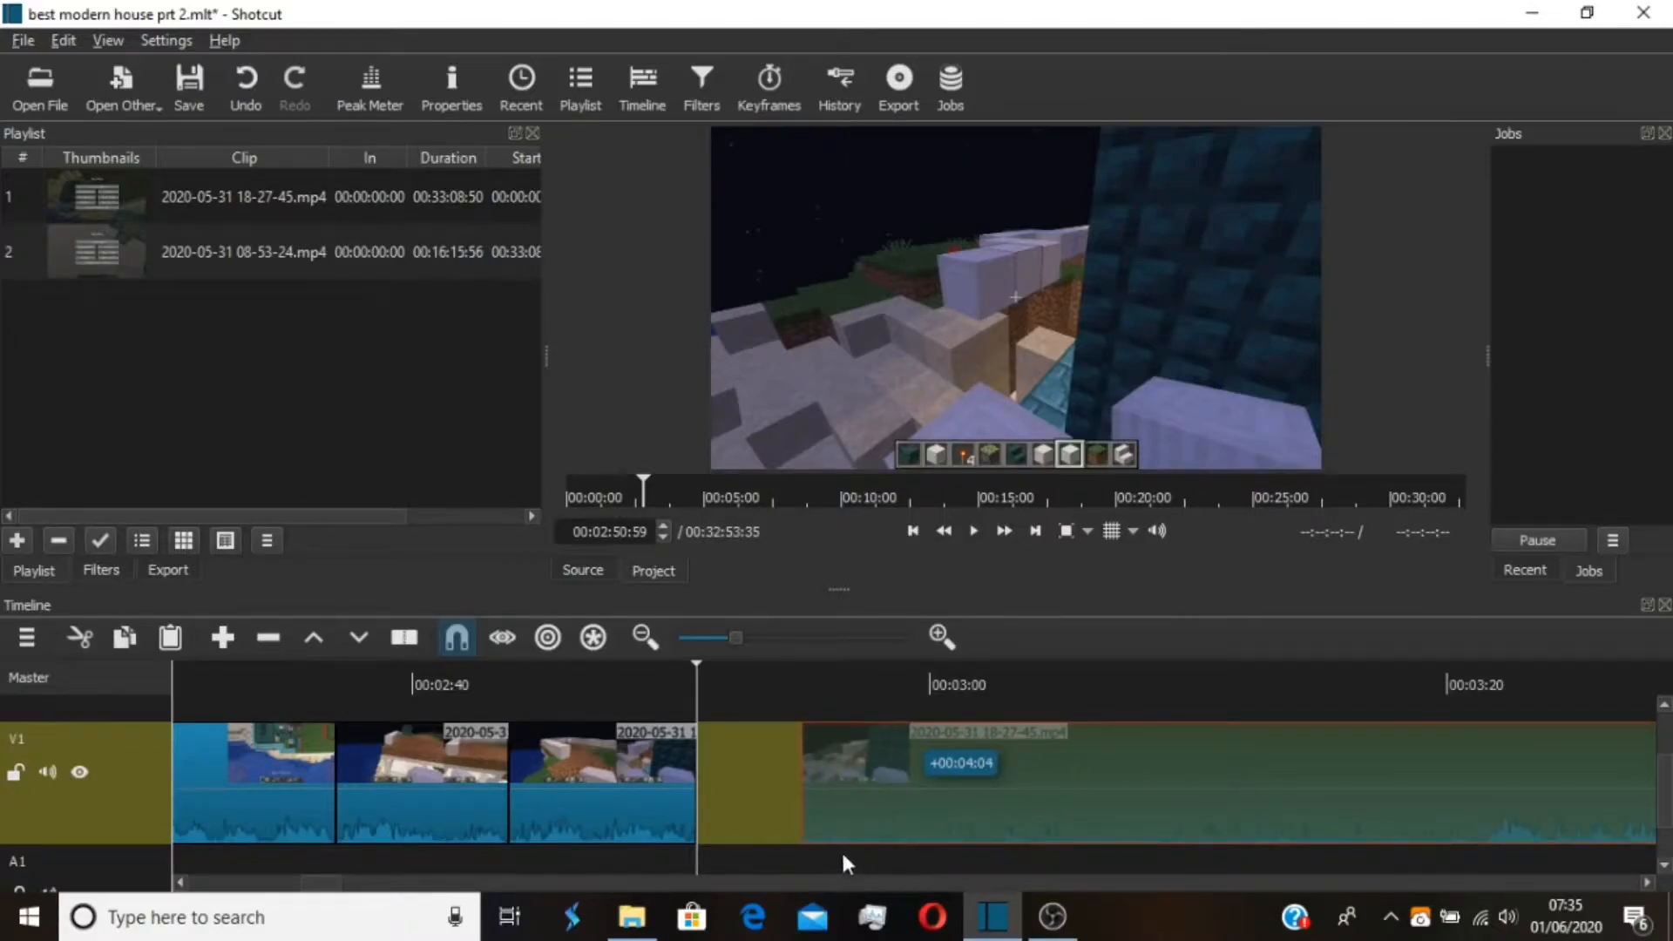
drag(781, 822, 730, 852)
Save the project
mouse_move(994, 922)
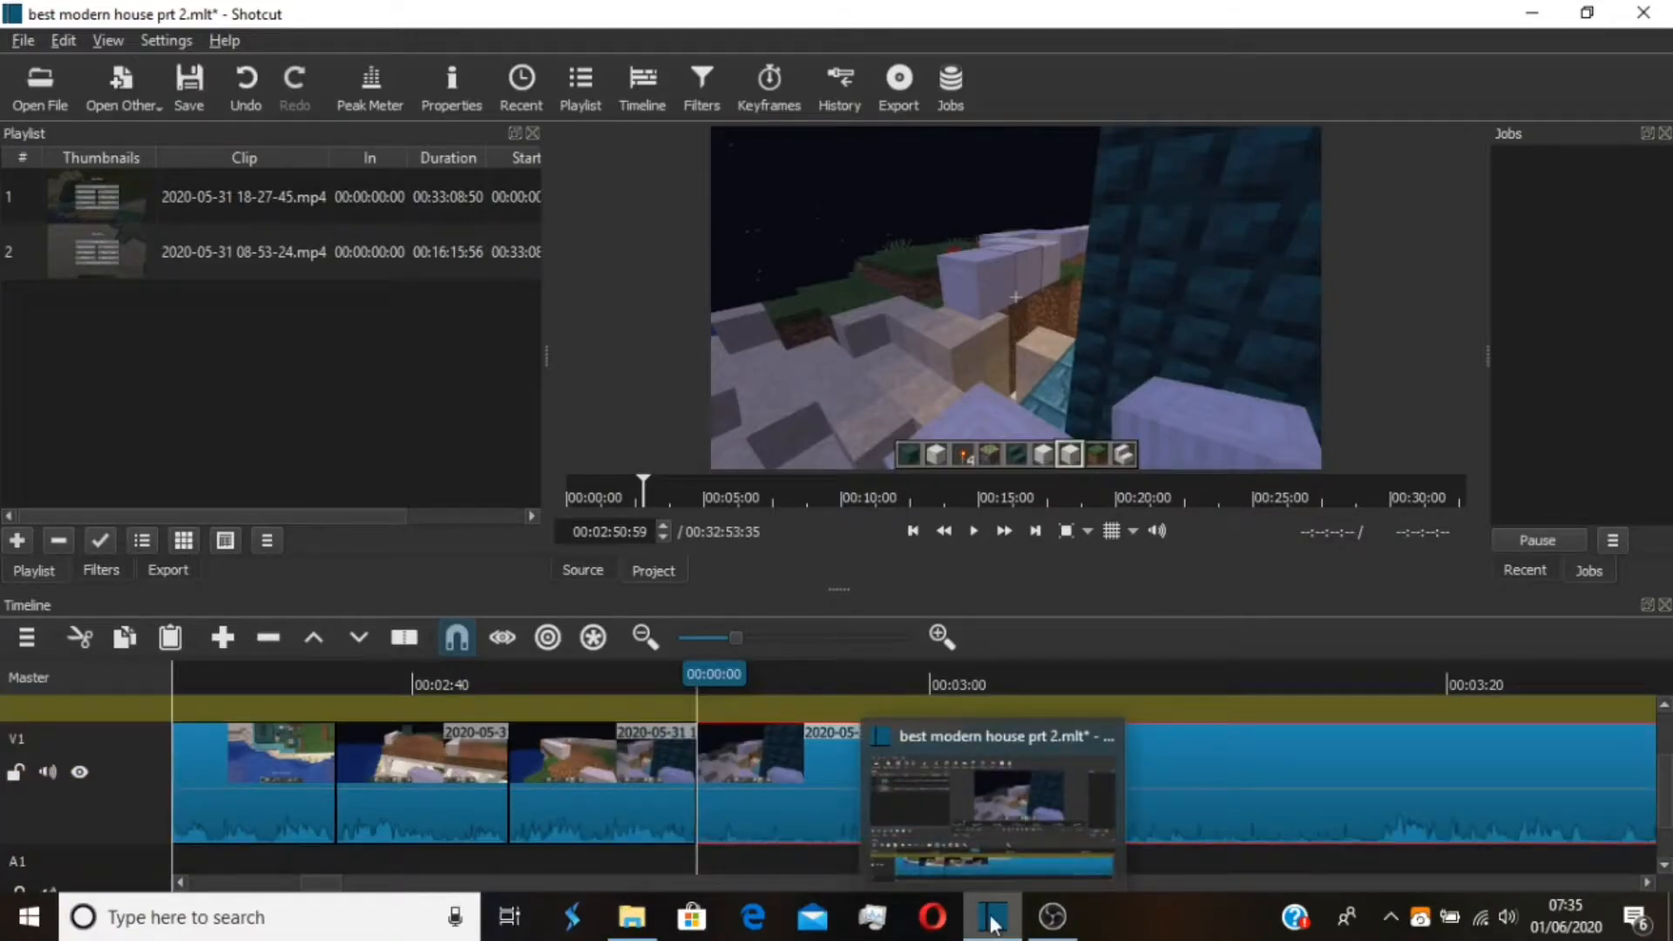
click(189, 80)
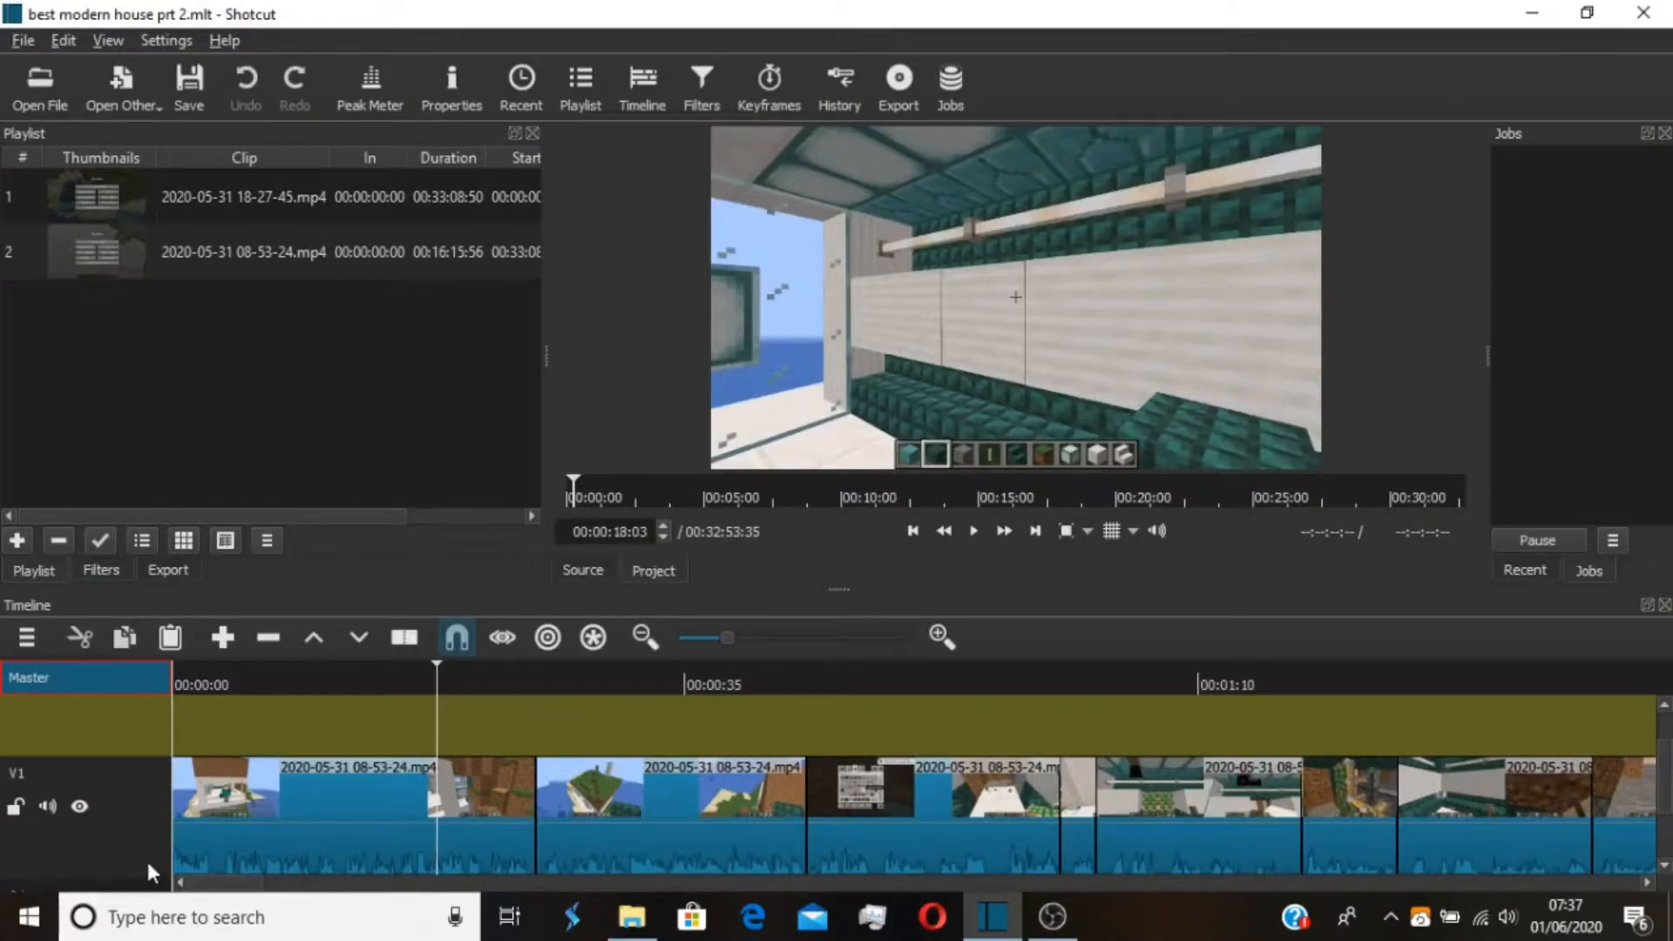
Split the last V1 clip at 00:03:16:50
drag(220, 883, 301, 867)
drag(1187, 687, 1237, 690)
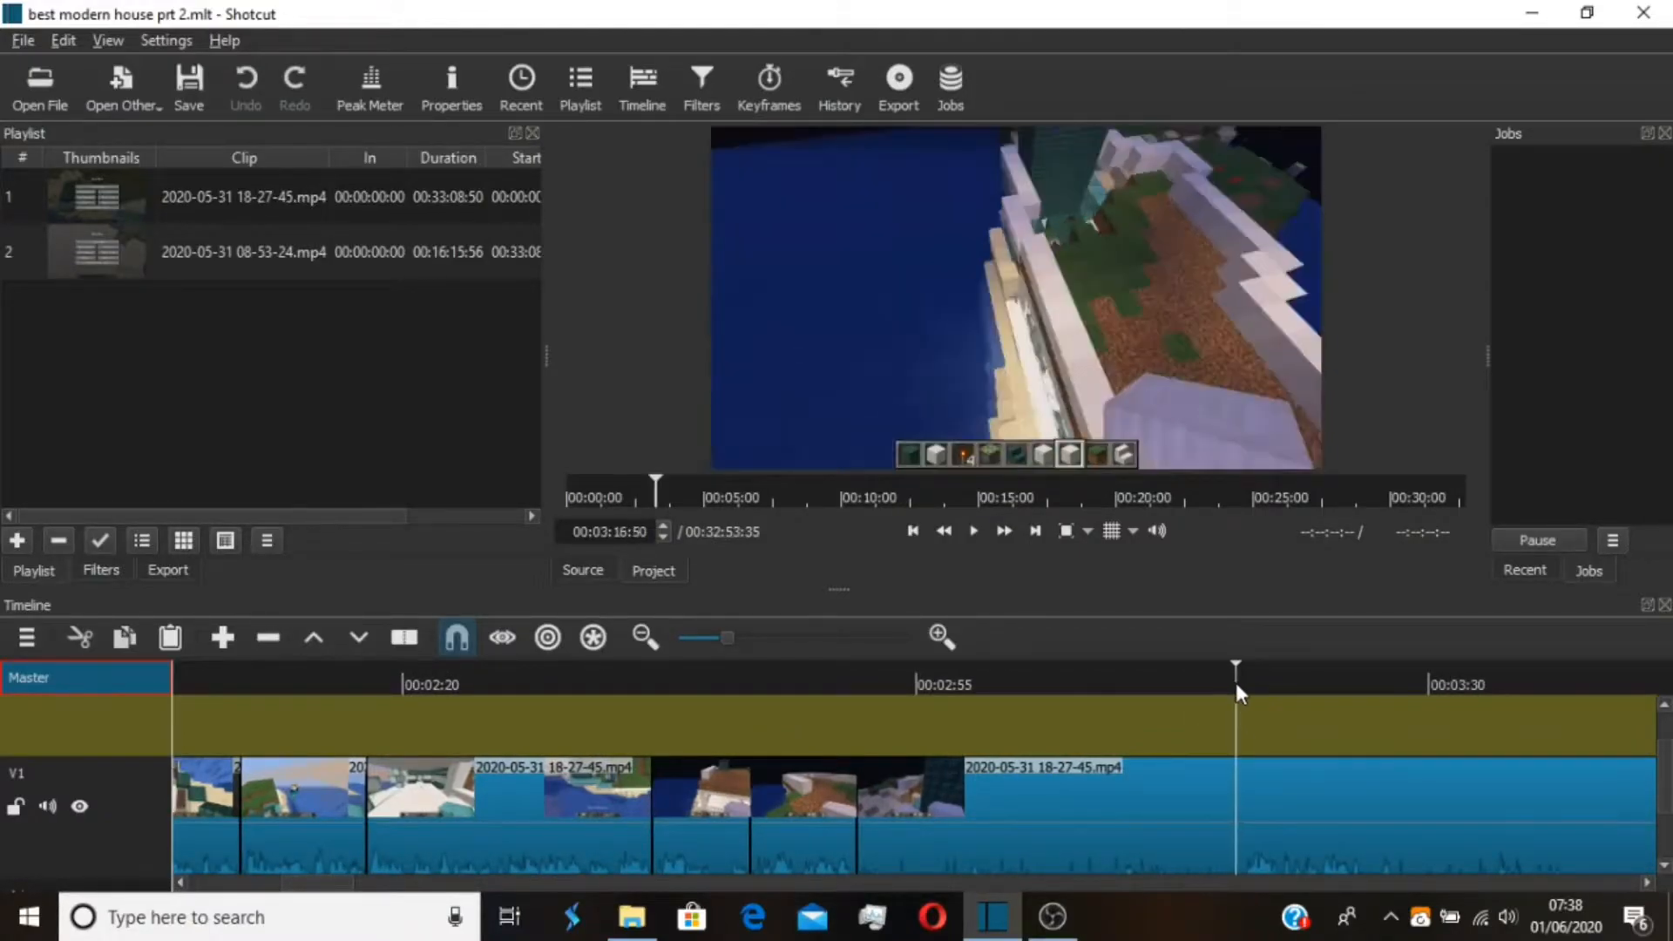
click(1307, 824)
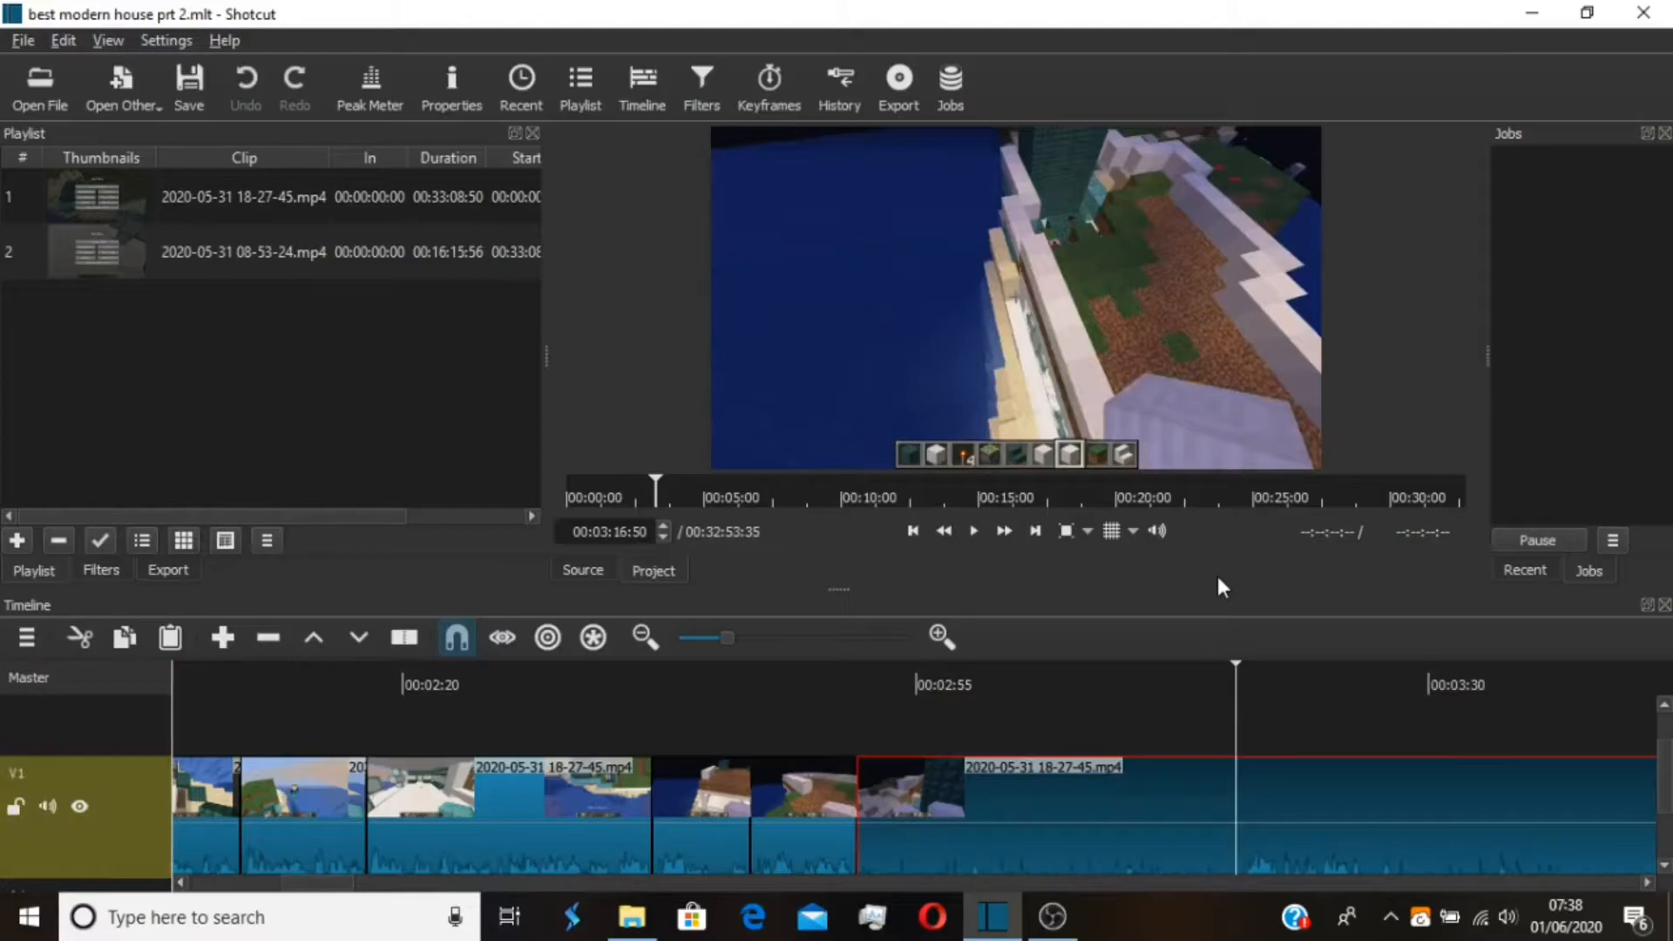
key(s)
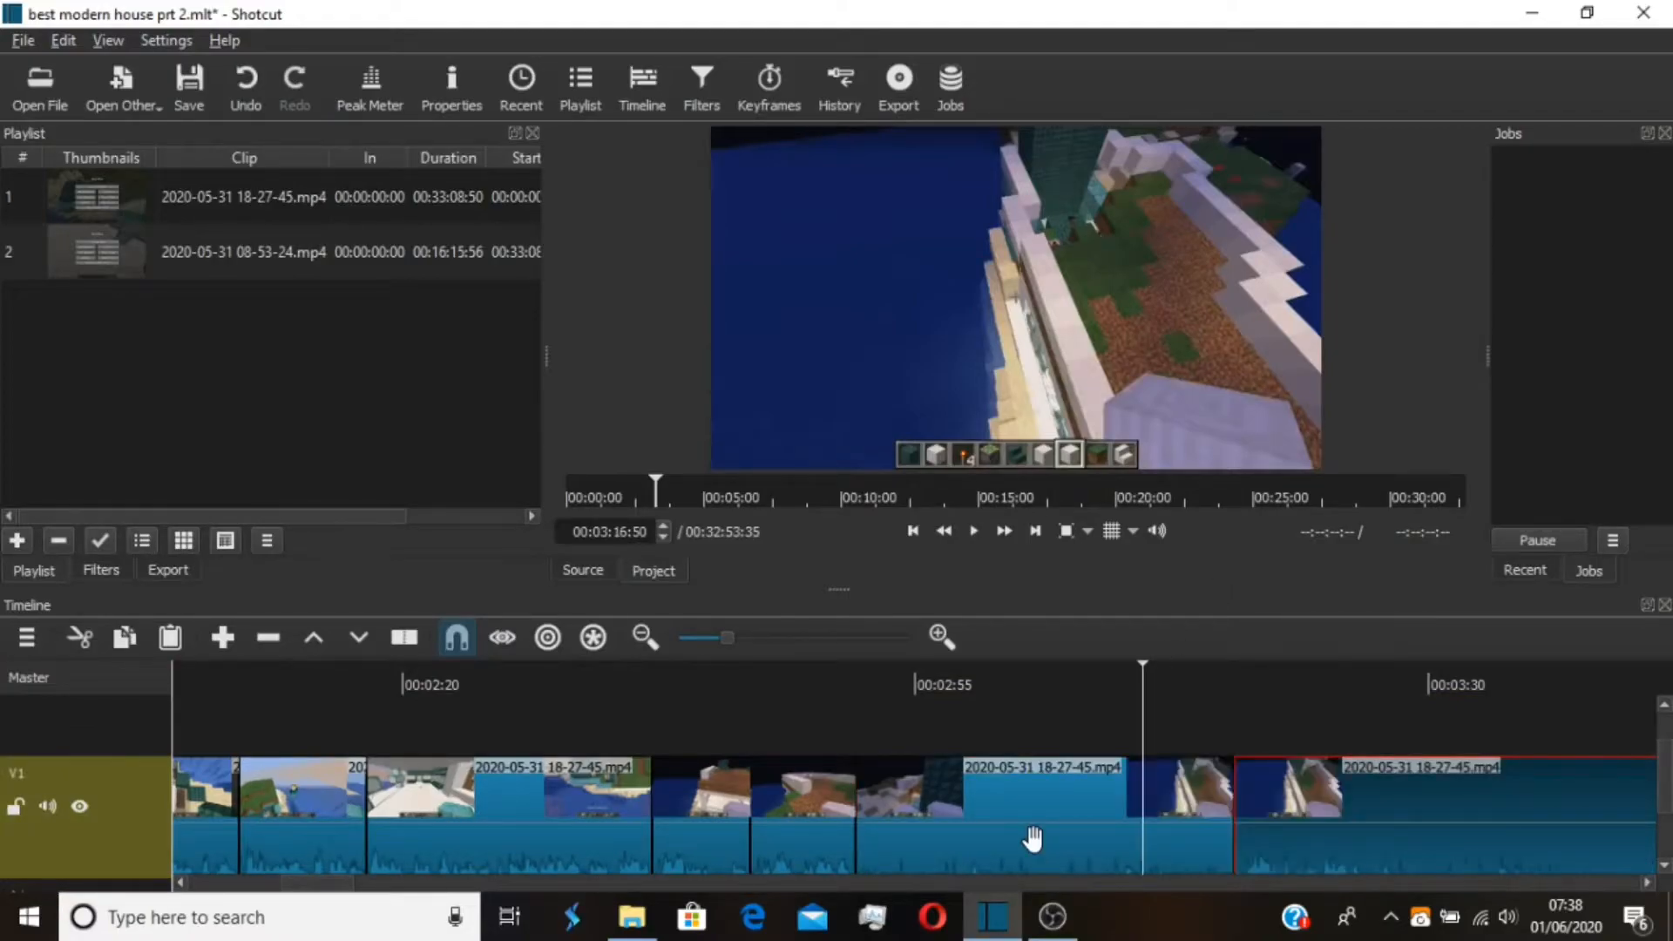
Add a Text: Simple filter to the V1 clip just before the new cut
click(1032, 837)
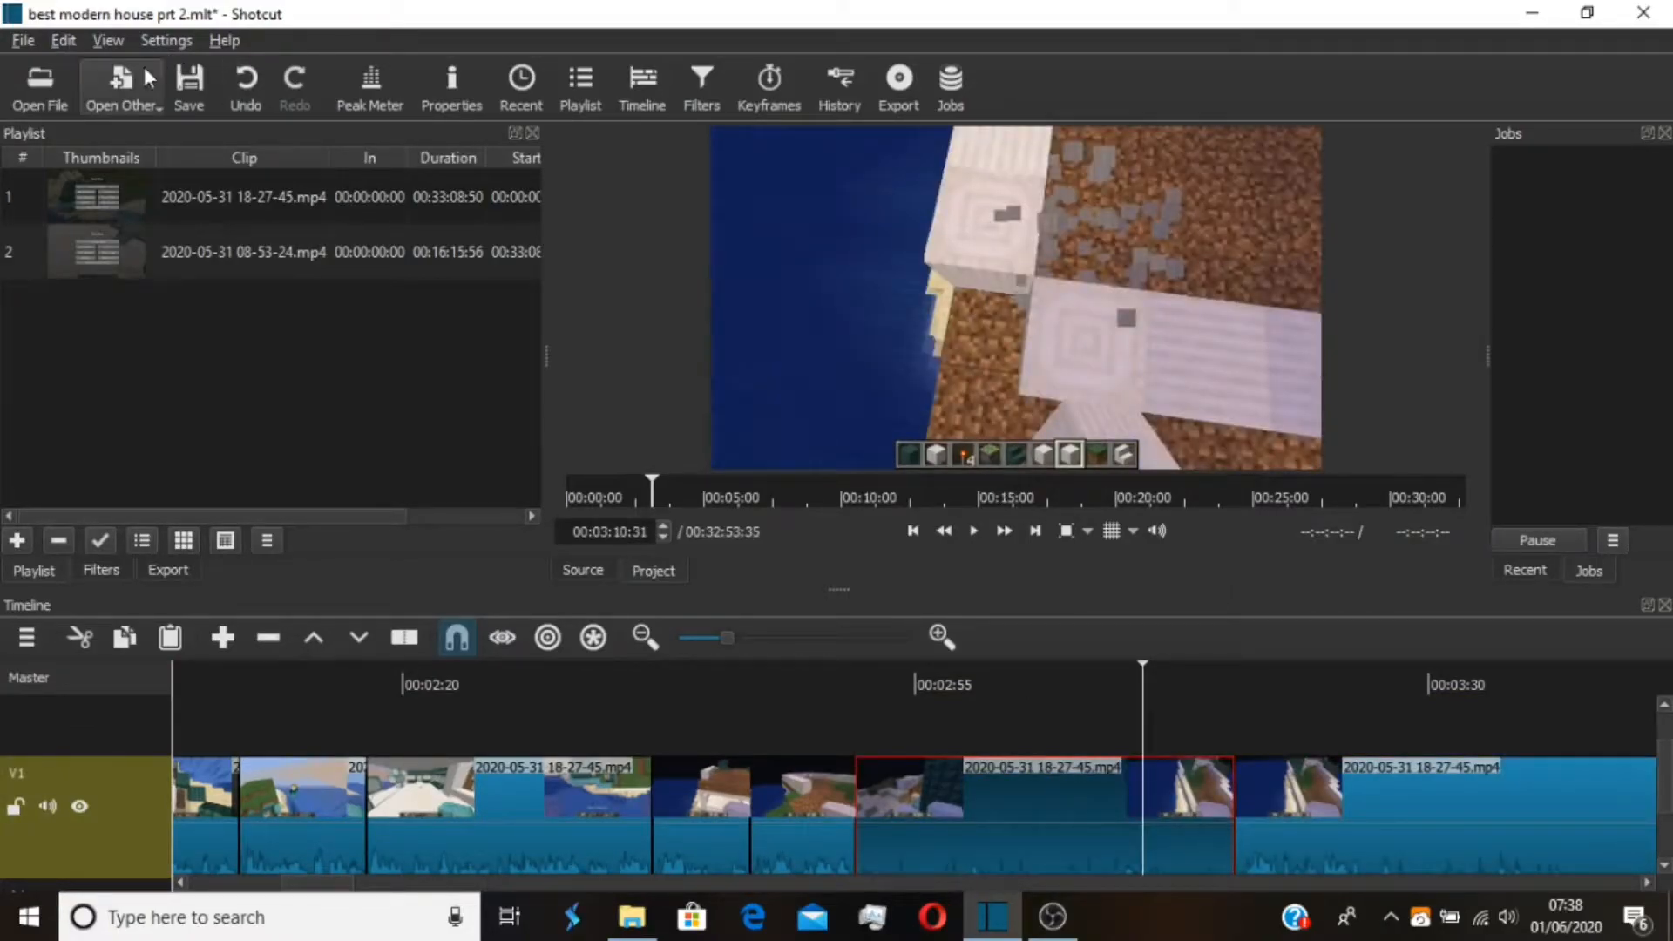
click(98, 571)
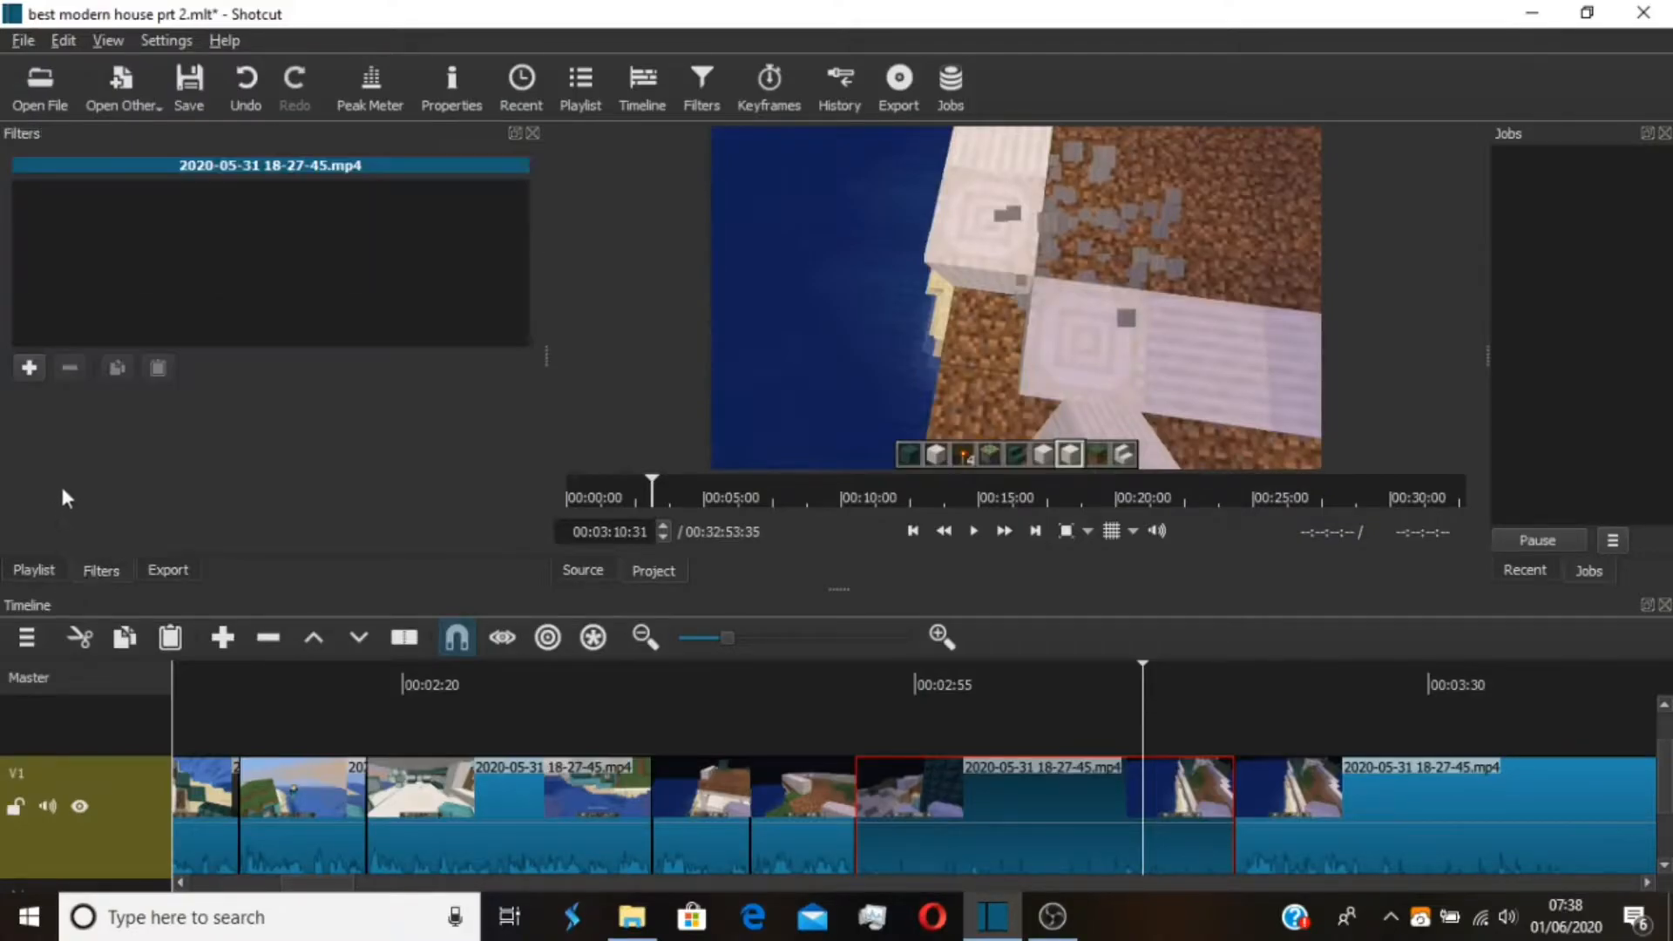
click(28, 367)
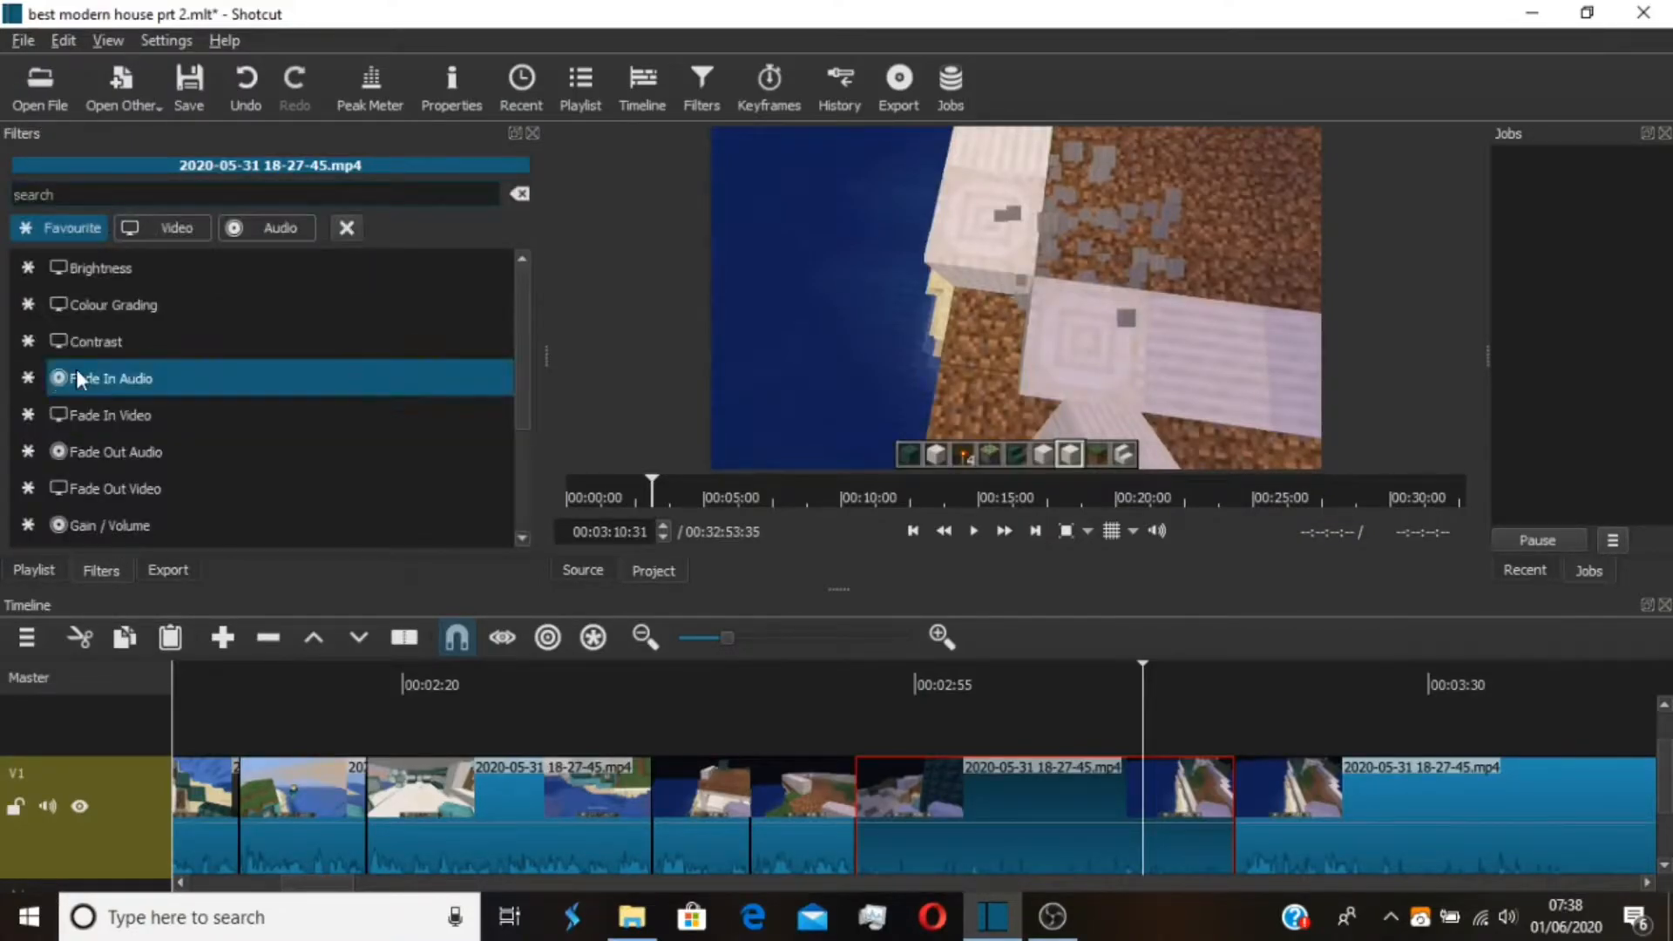
text(text)
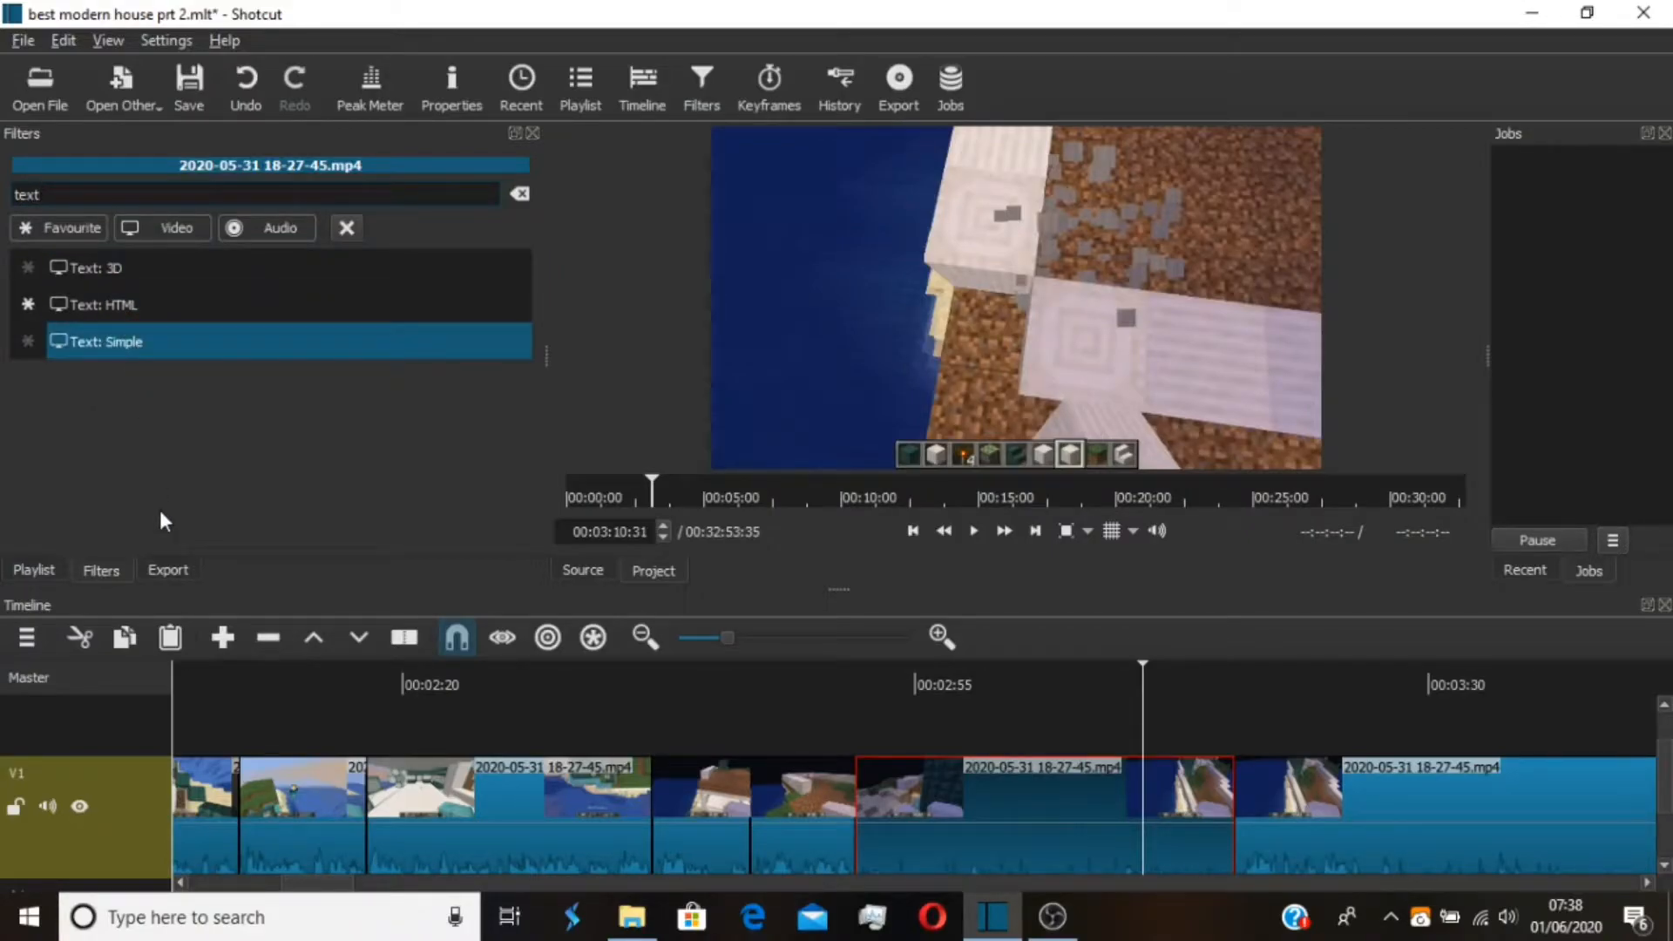
key(Return)
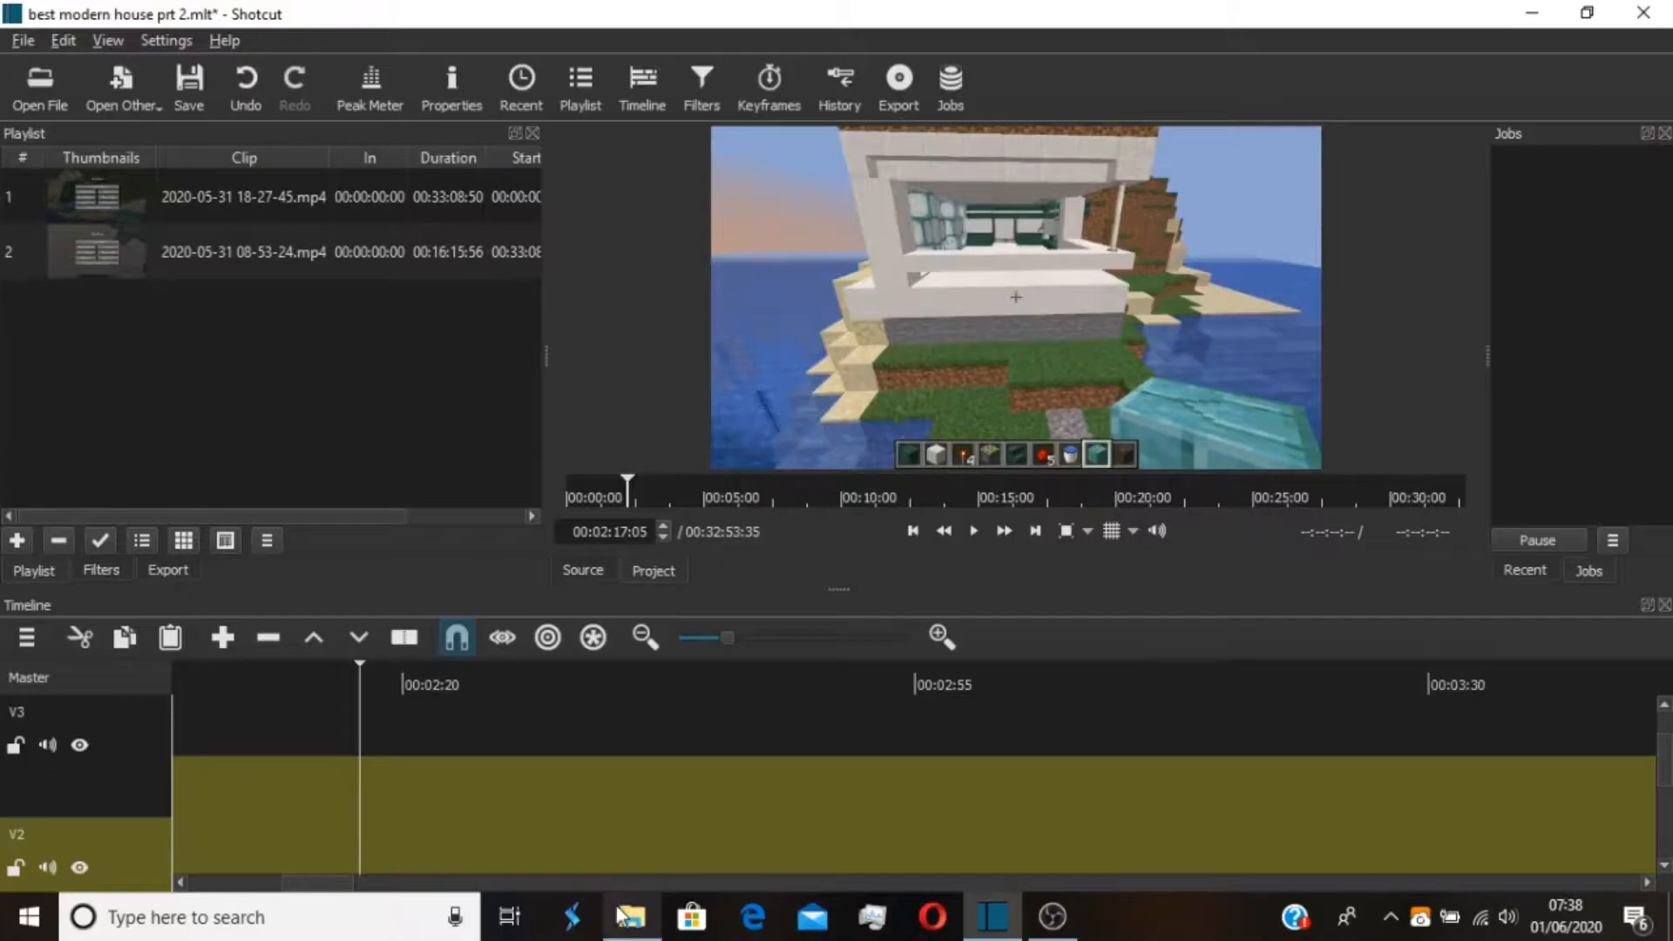
Switch to File Explorer and import subscribe button.mp4 from the Video overlays folder in Youtube Videos 1 into the Shotcut playlist
click(631, 917)
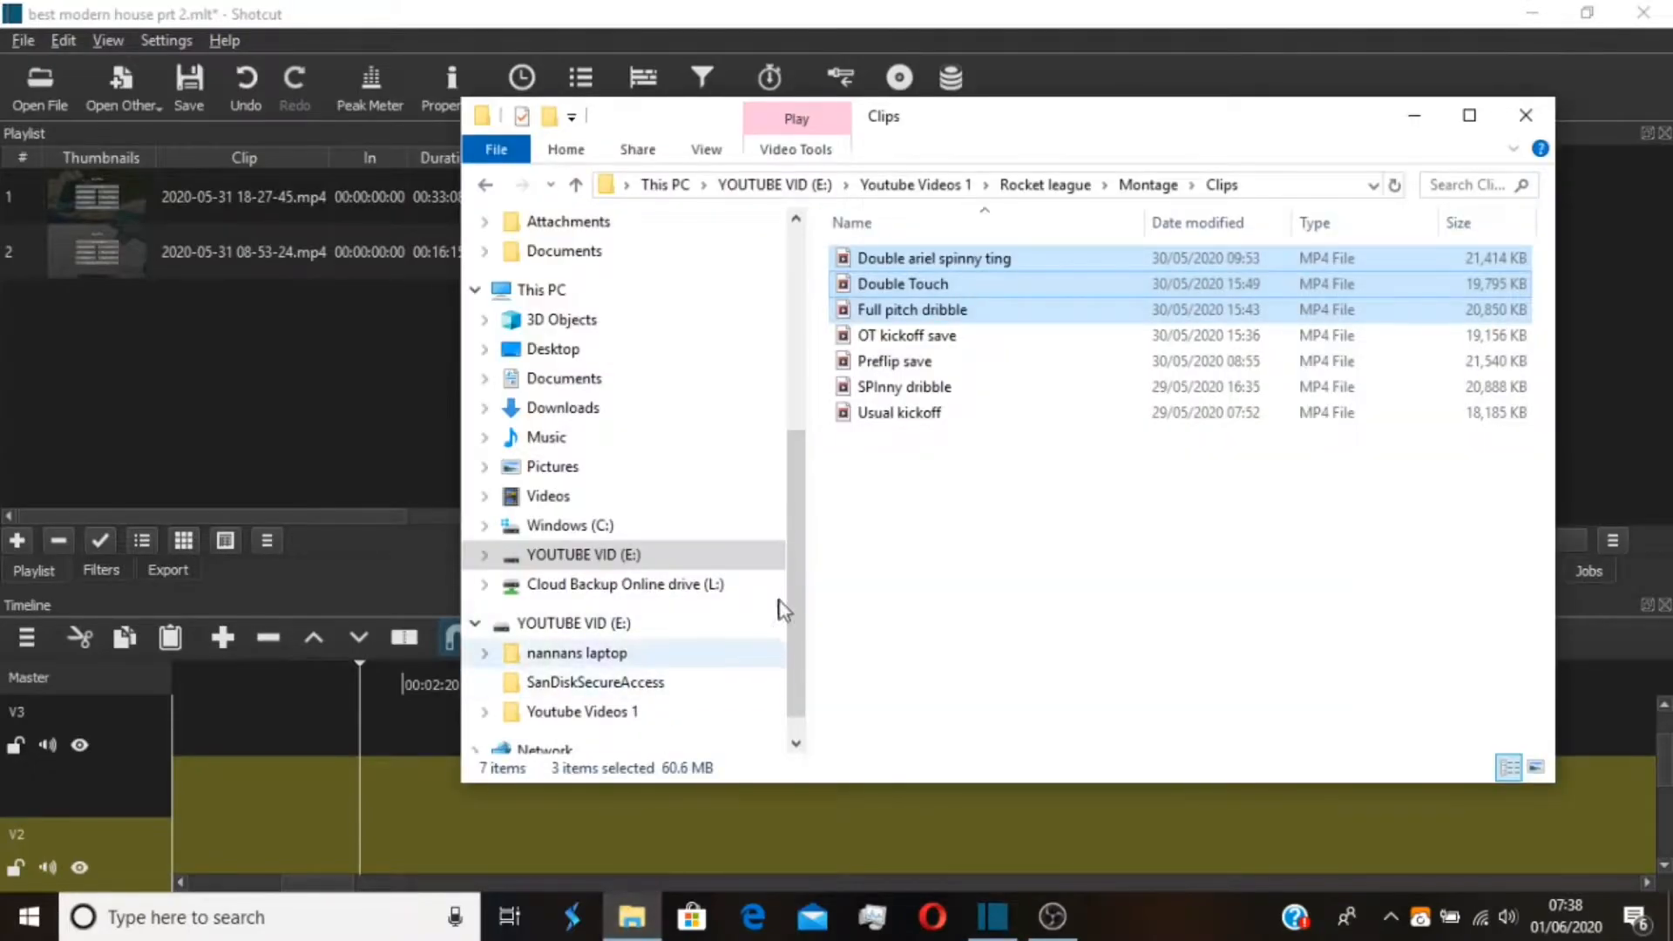
click(1047, 186)
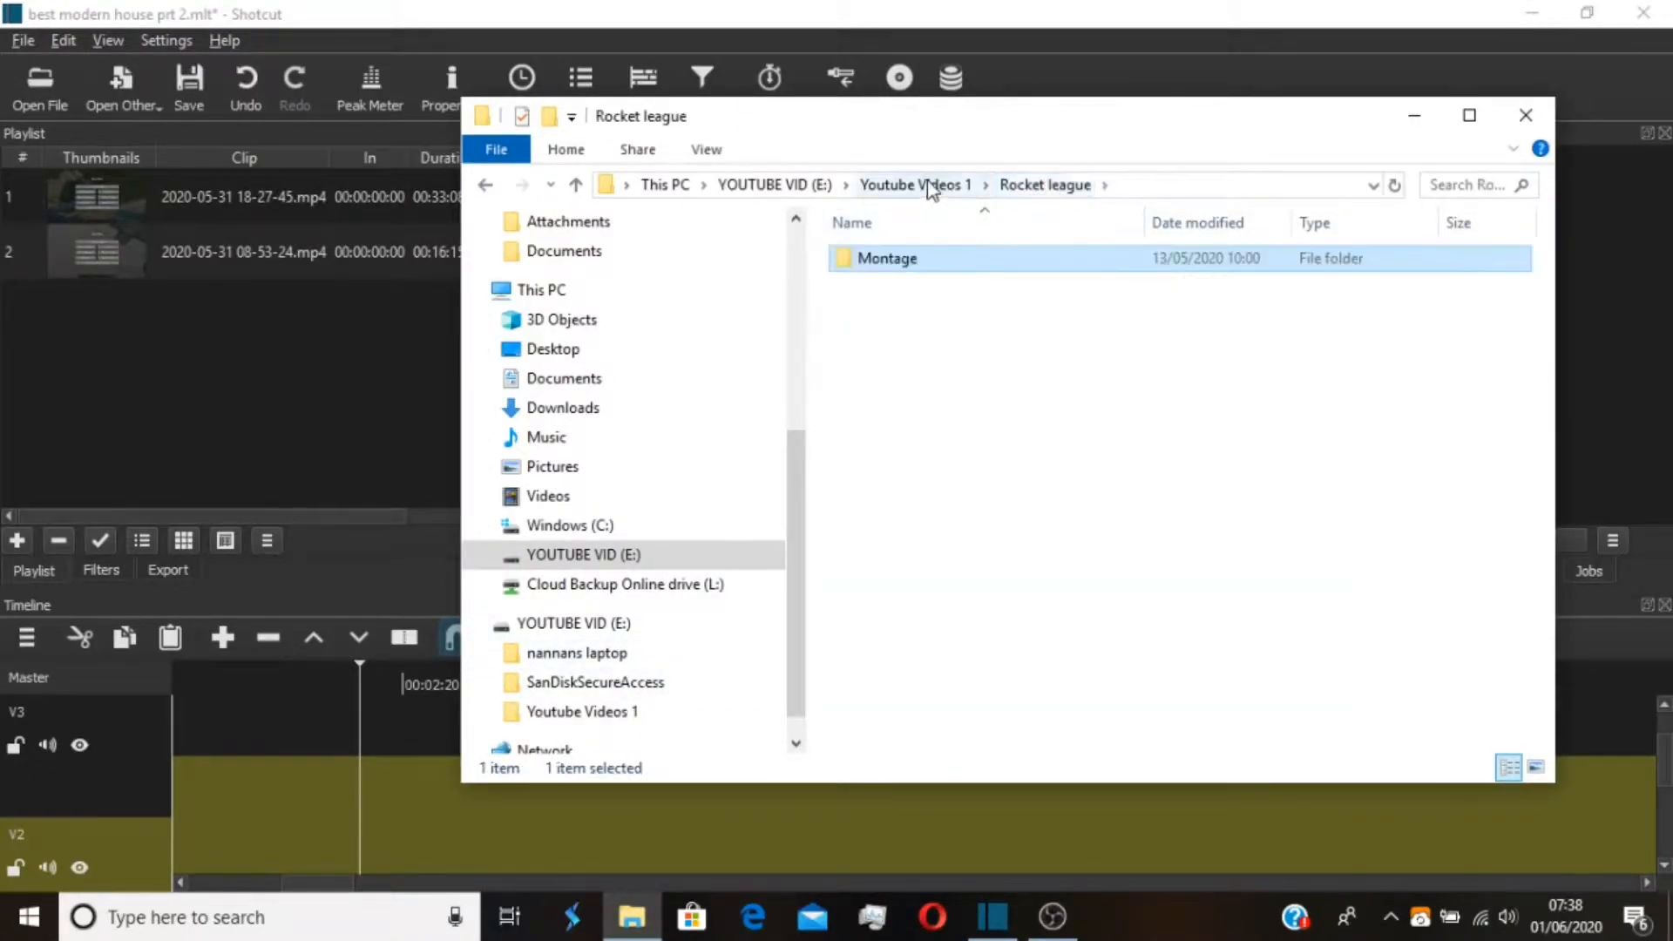
click(928, 184)
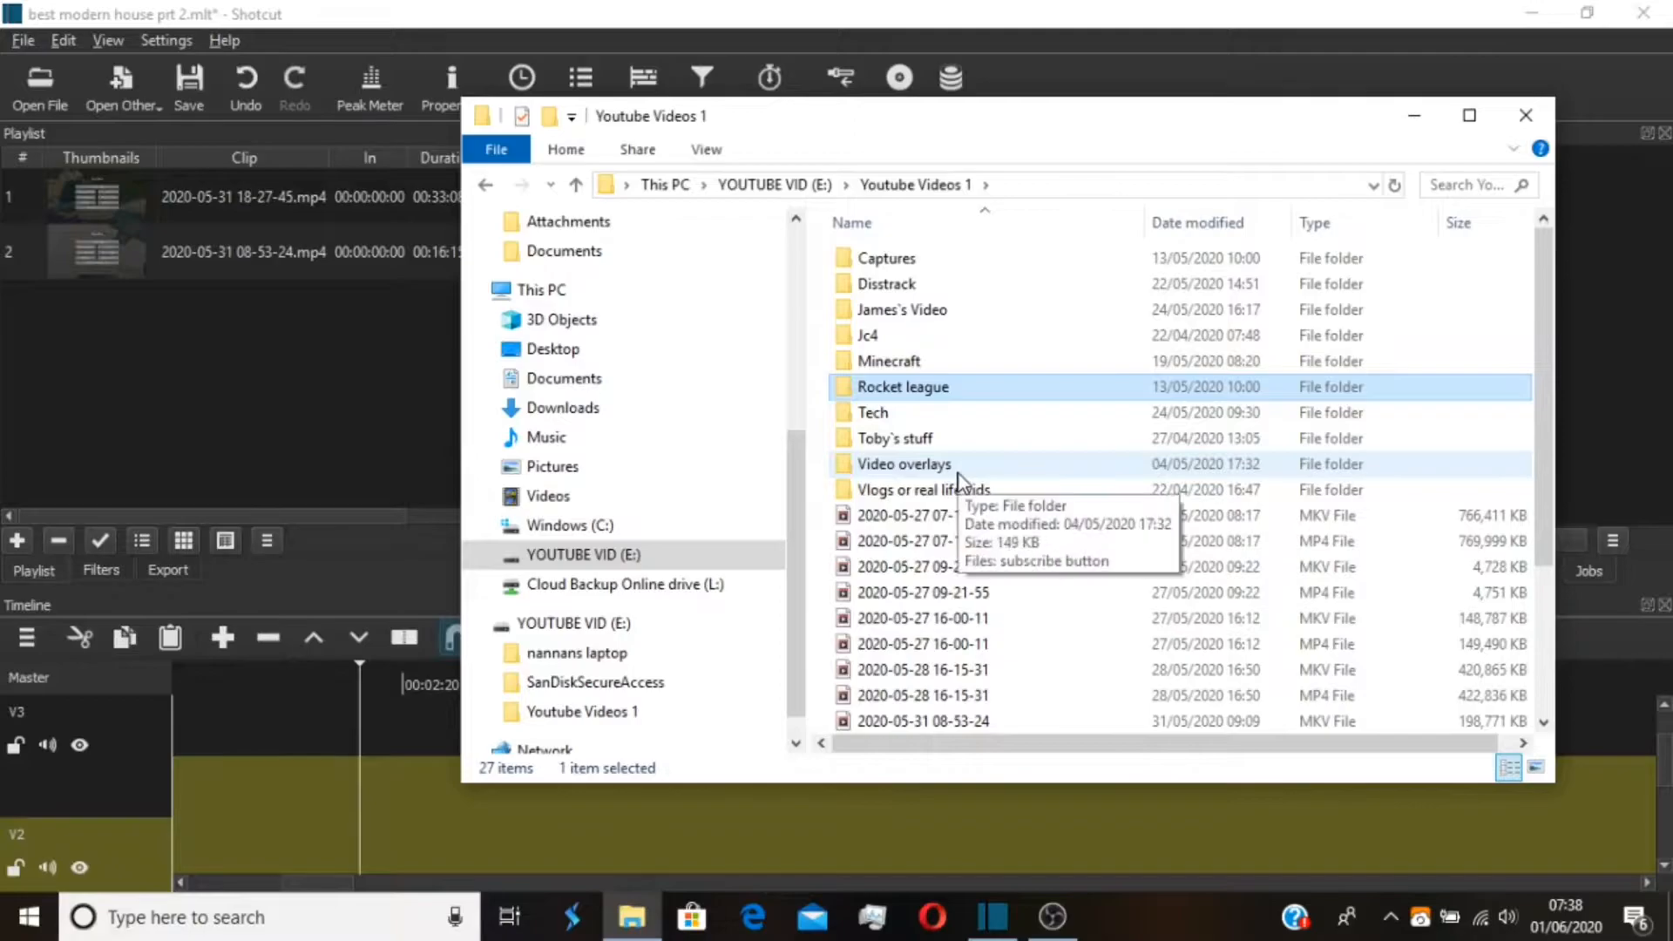
double_click(958, 475)
click(932, 259)
drag(933, 260, 191, 404)
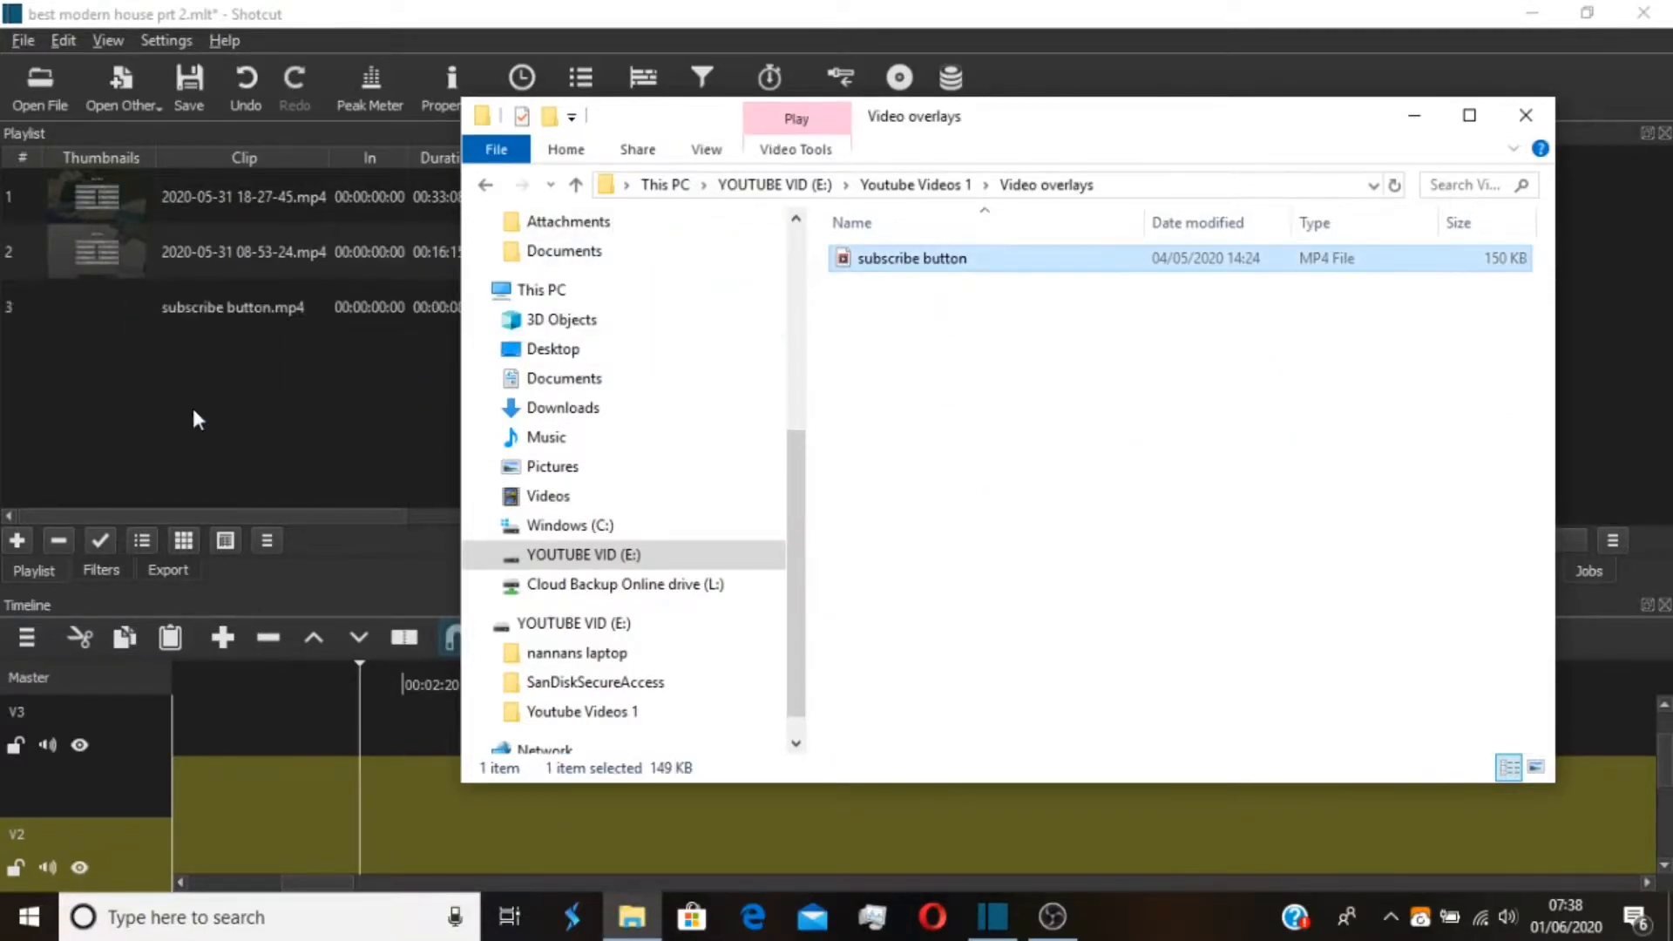
click(1415, 115)
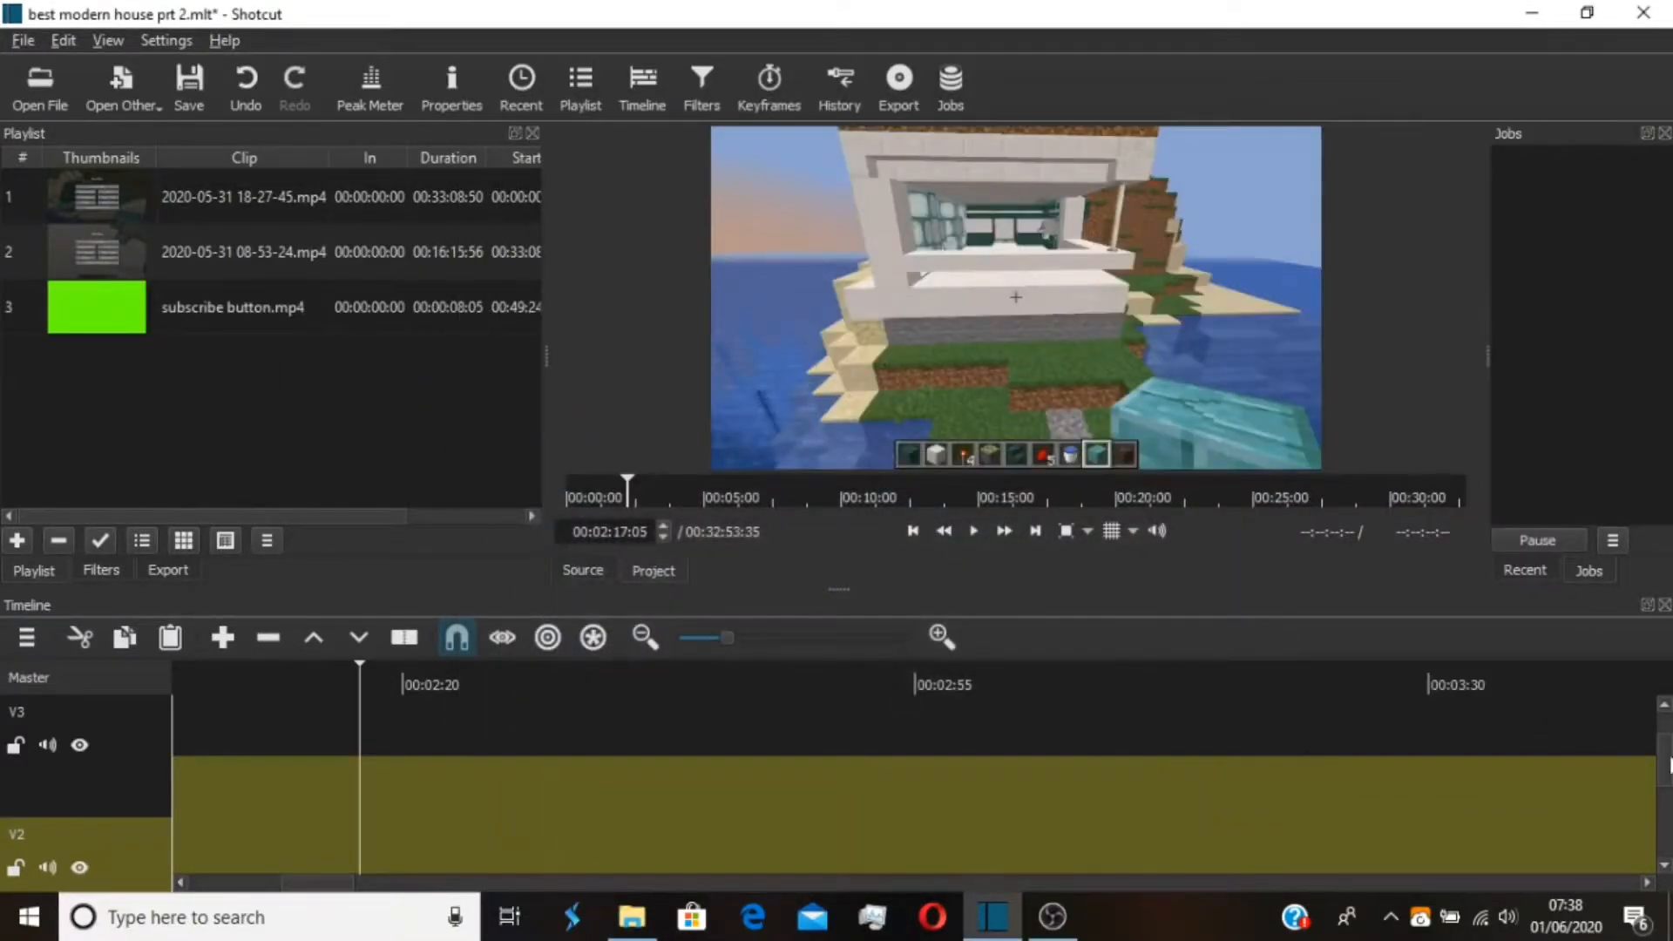
key(alt+Tab)
Place subscribe button.mp4 on the V2 track just after the 00:02:50:59 cut and play it back
drag(1664, 759, 1664, 802)
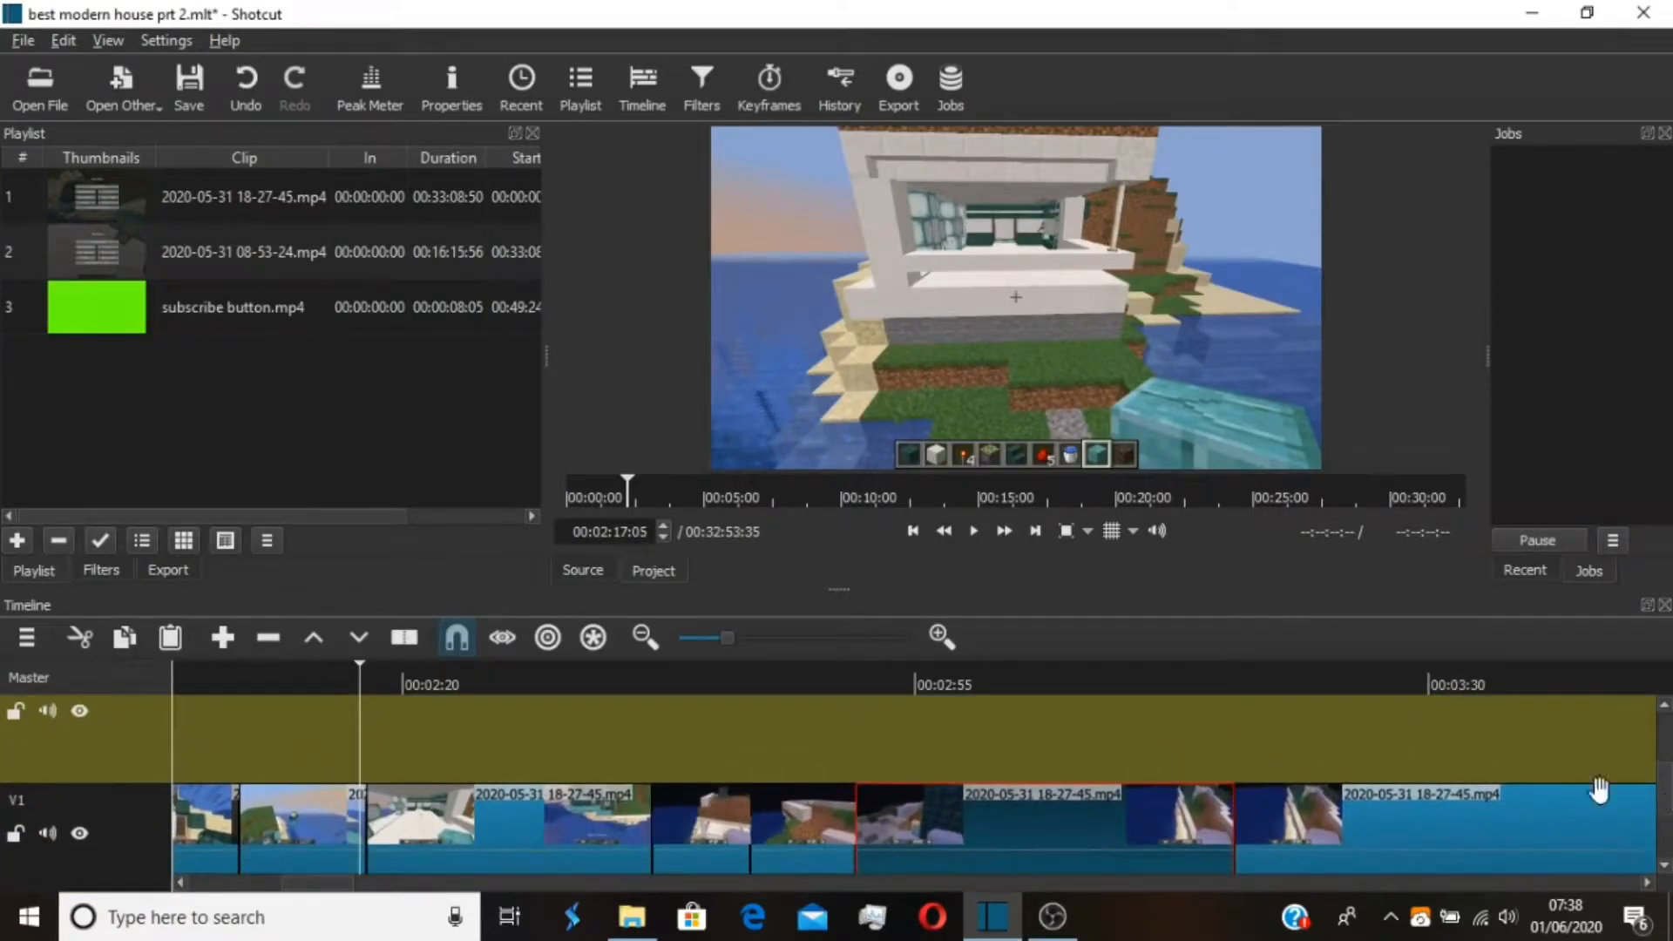
drag(100, 327, 851, 761)
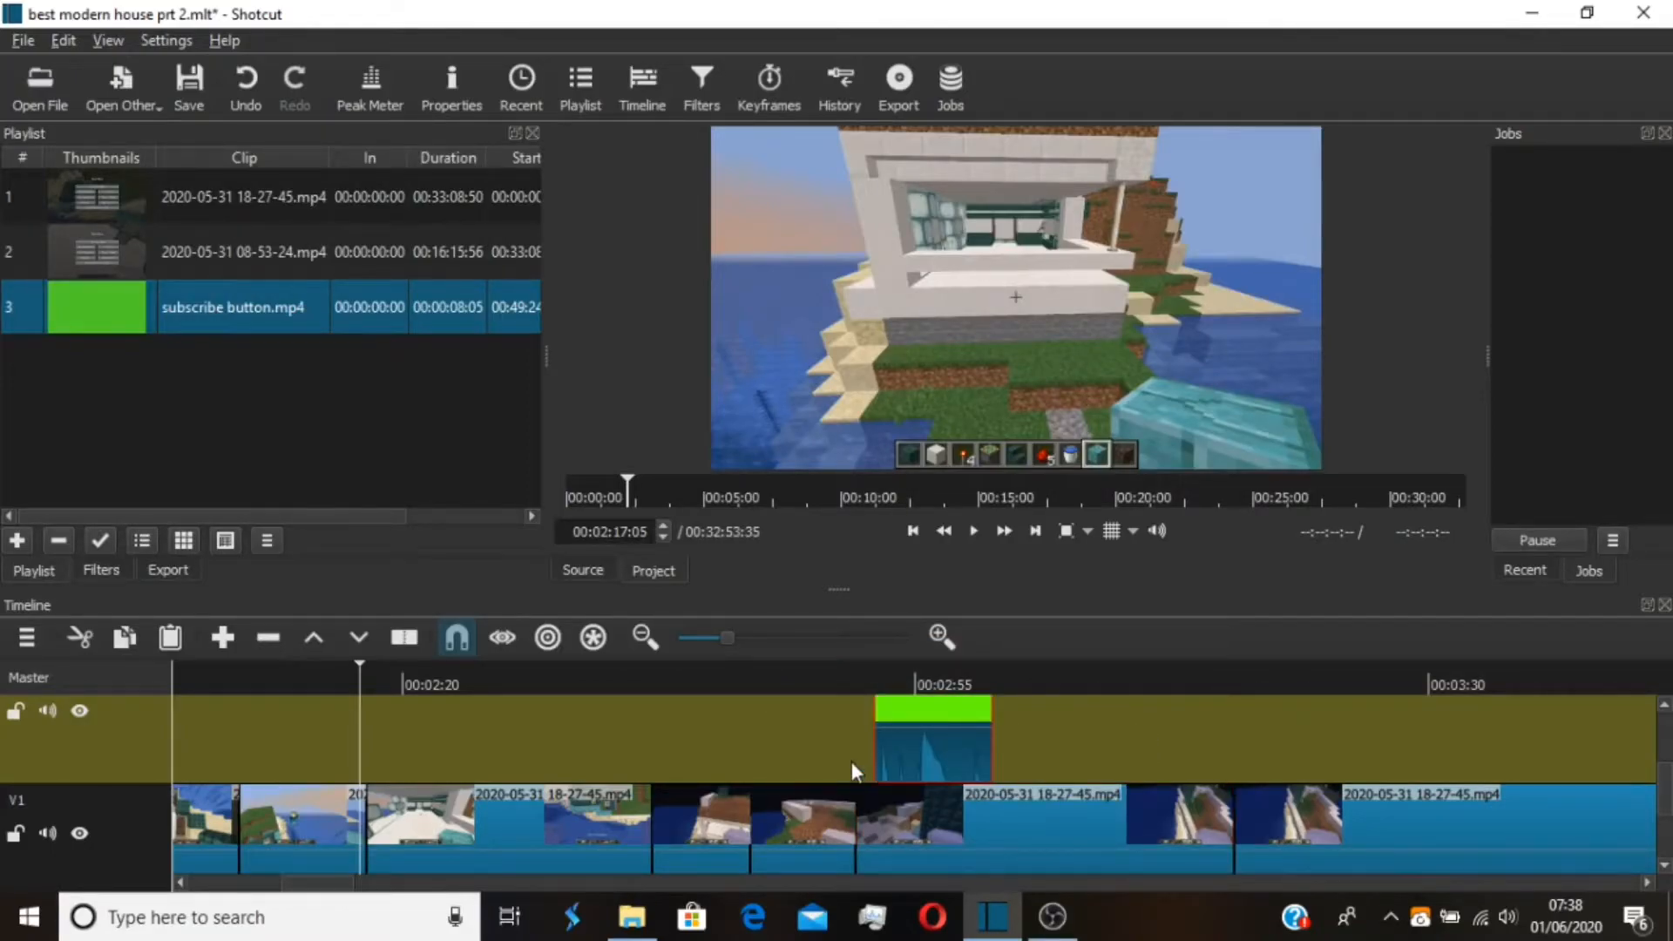
click(891, 683)
key(space)
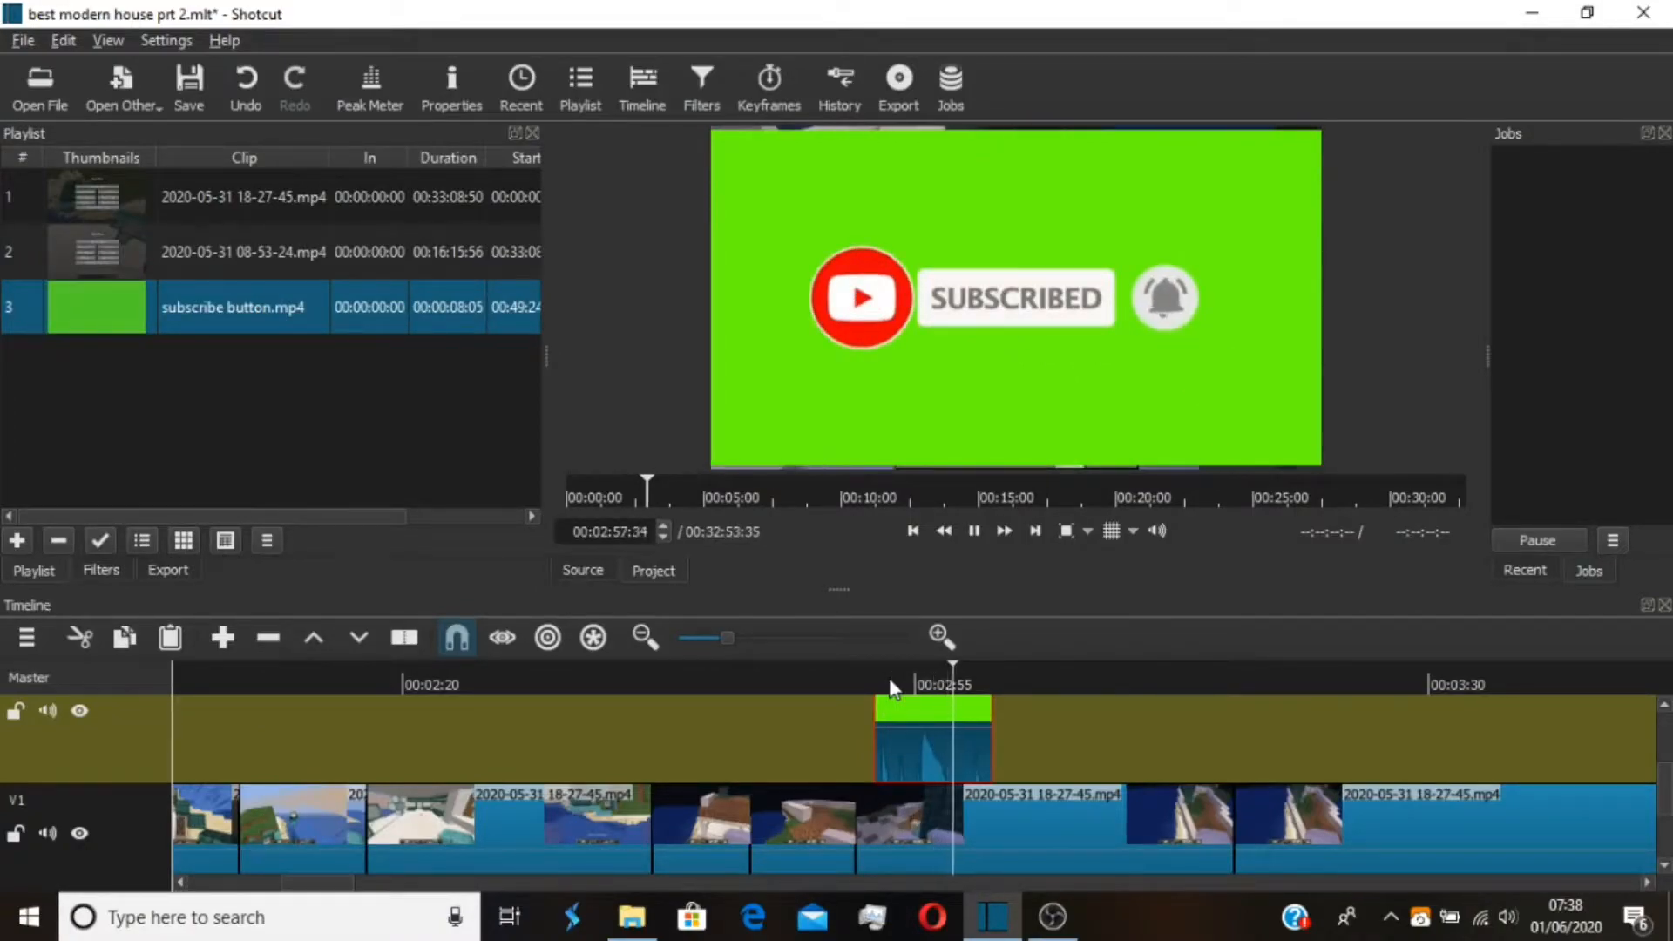
key(space)
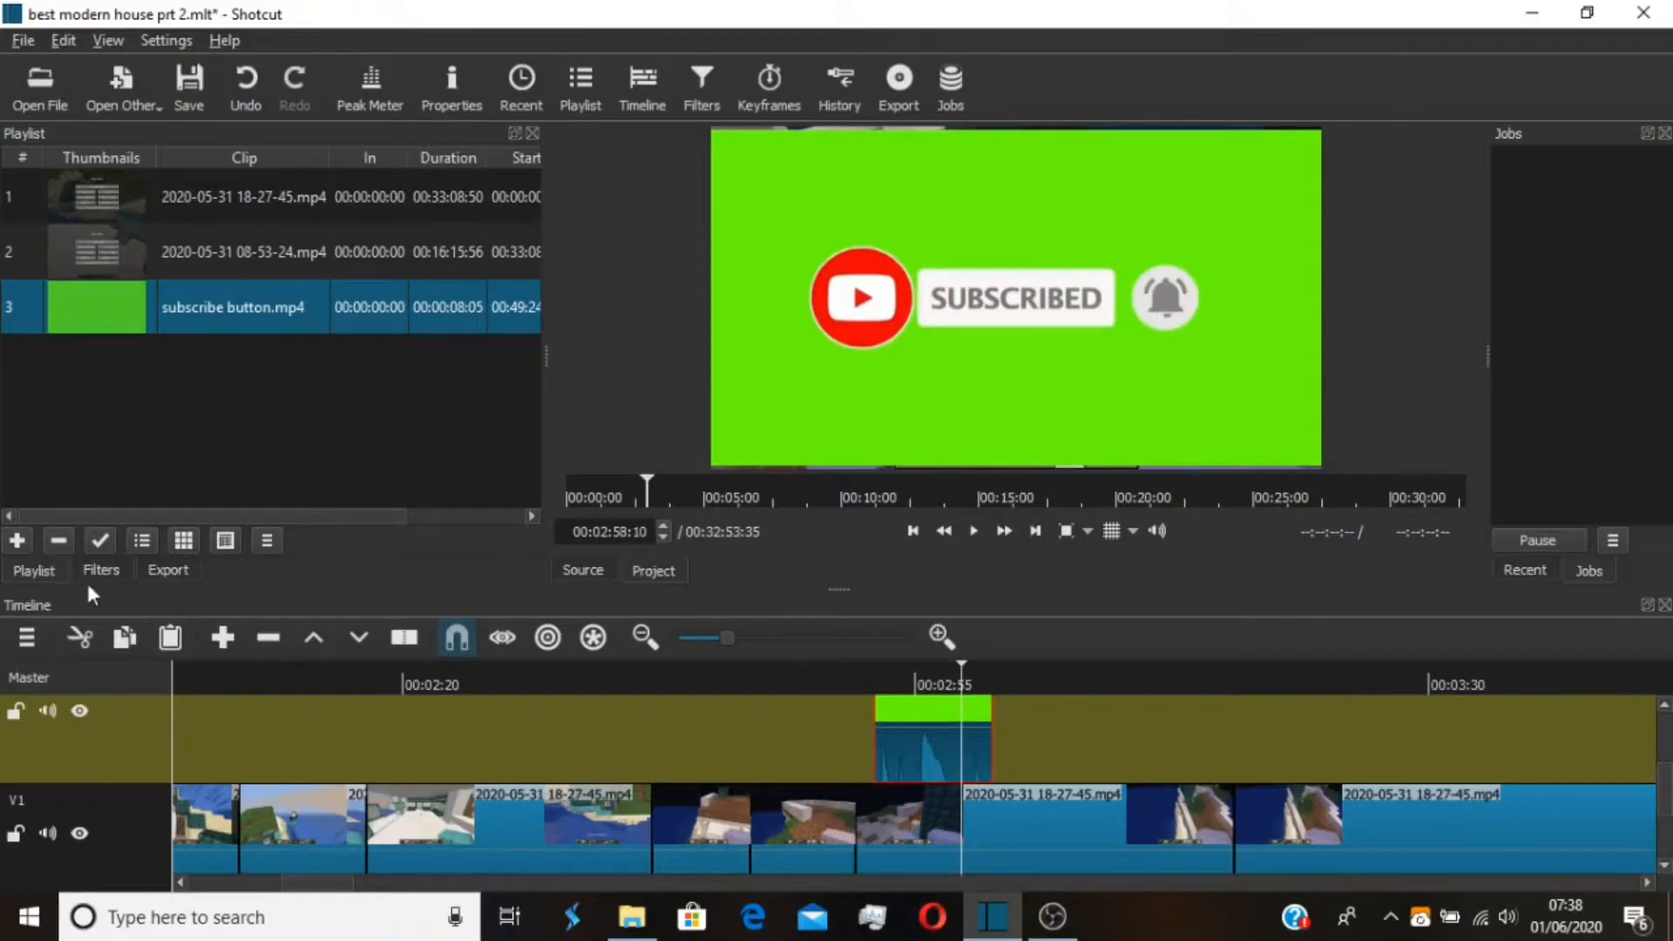
Add a Chroma Key: Simple filter to the subscribe button clip
click(103, 571)
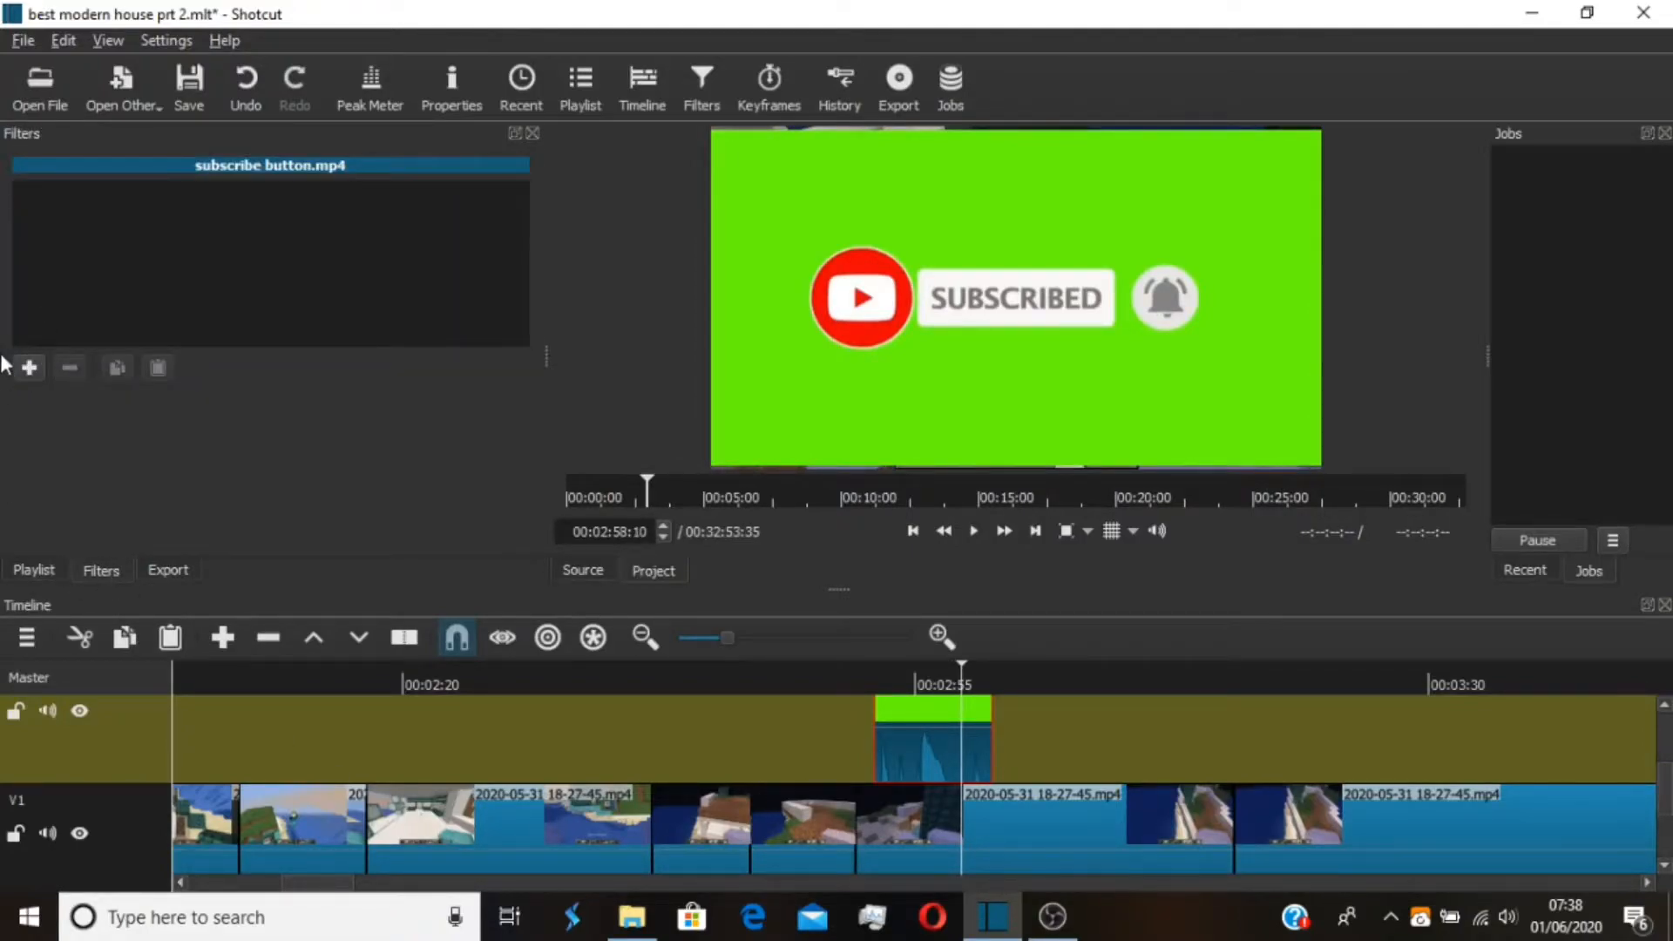
click(29, 368)
scroll(29, 361, down, 2)
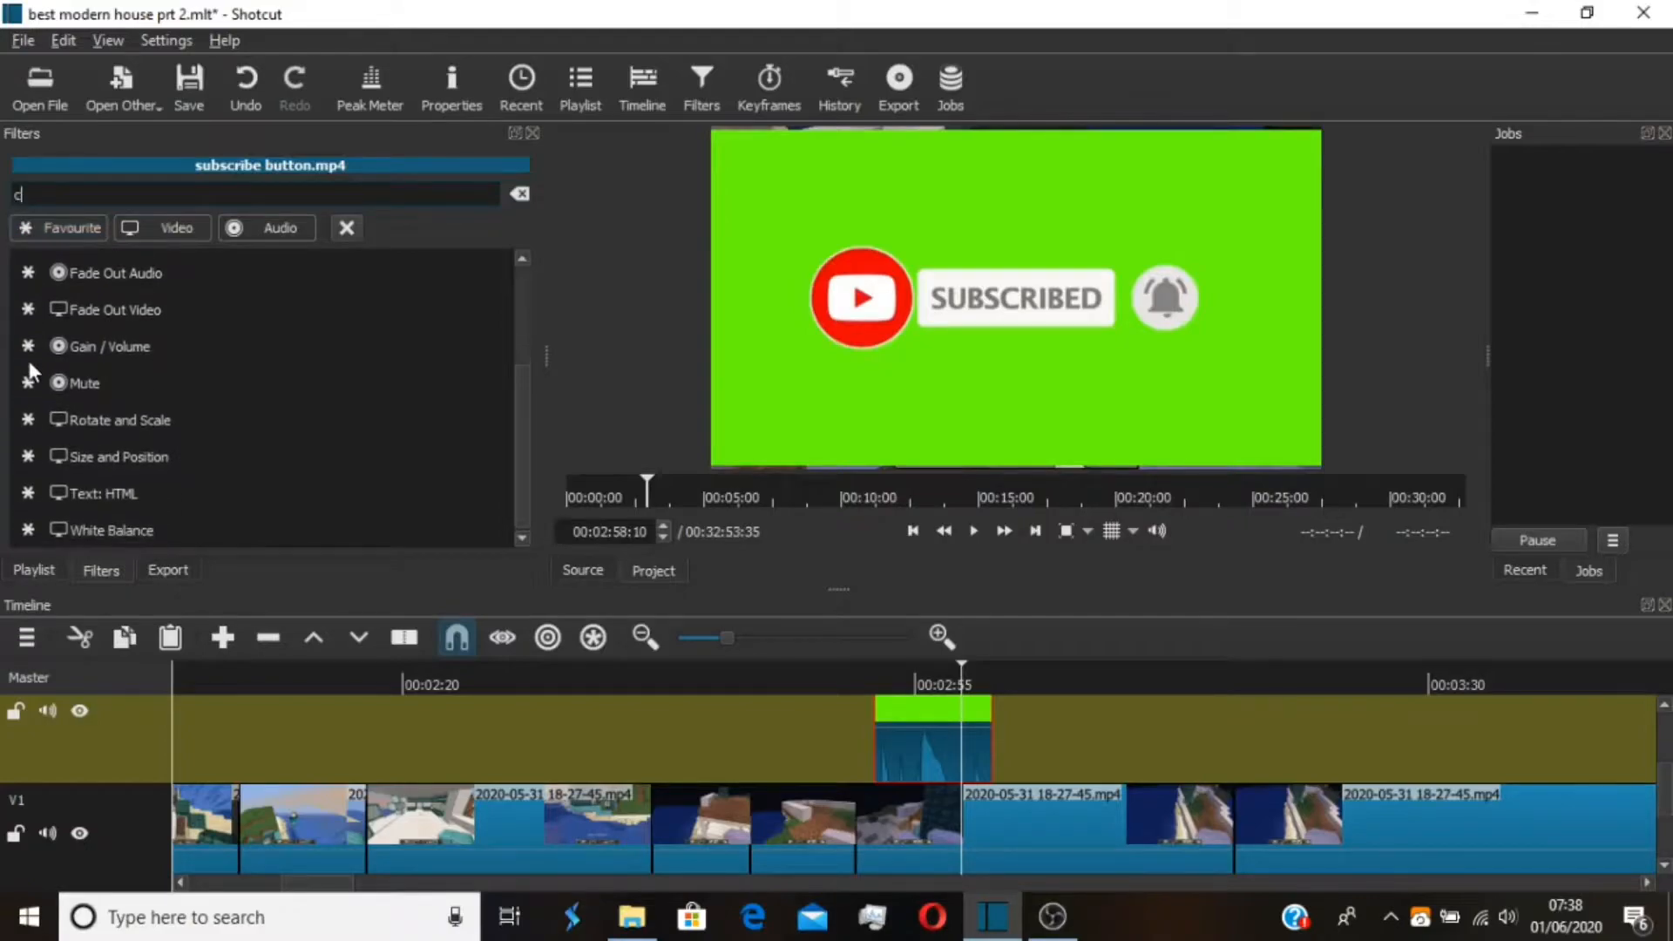
text(chrom)
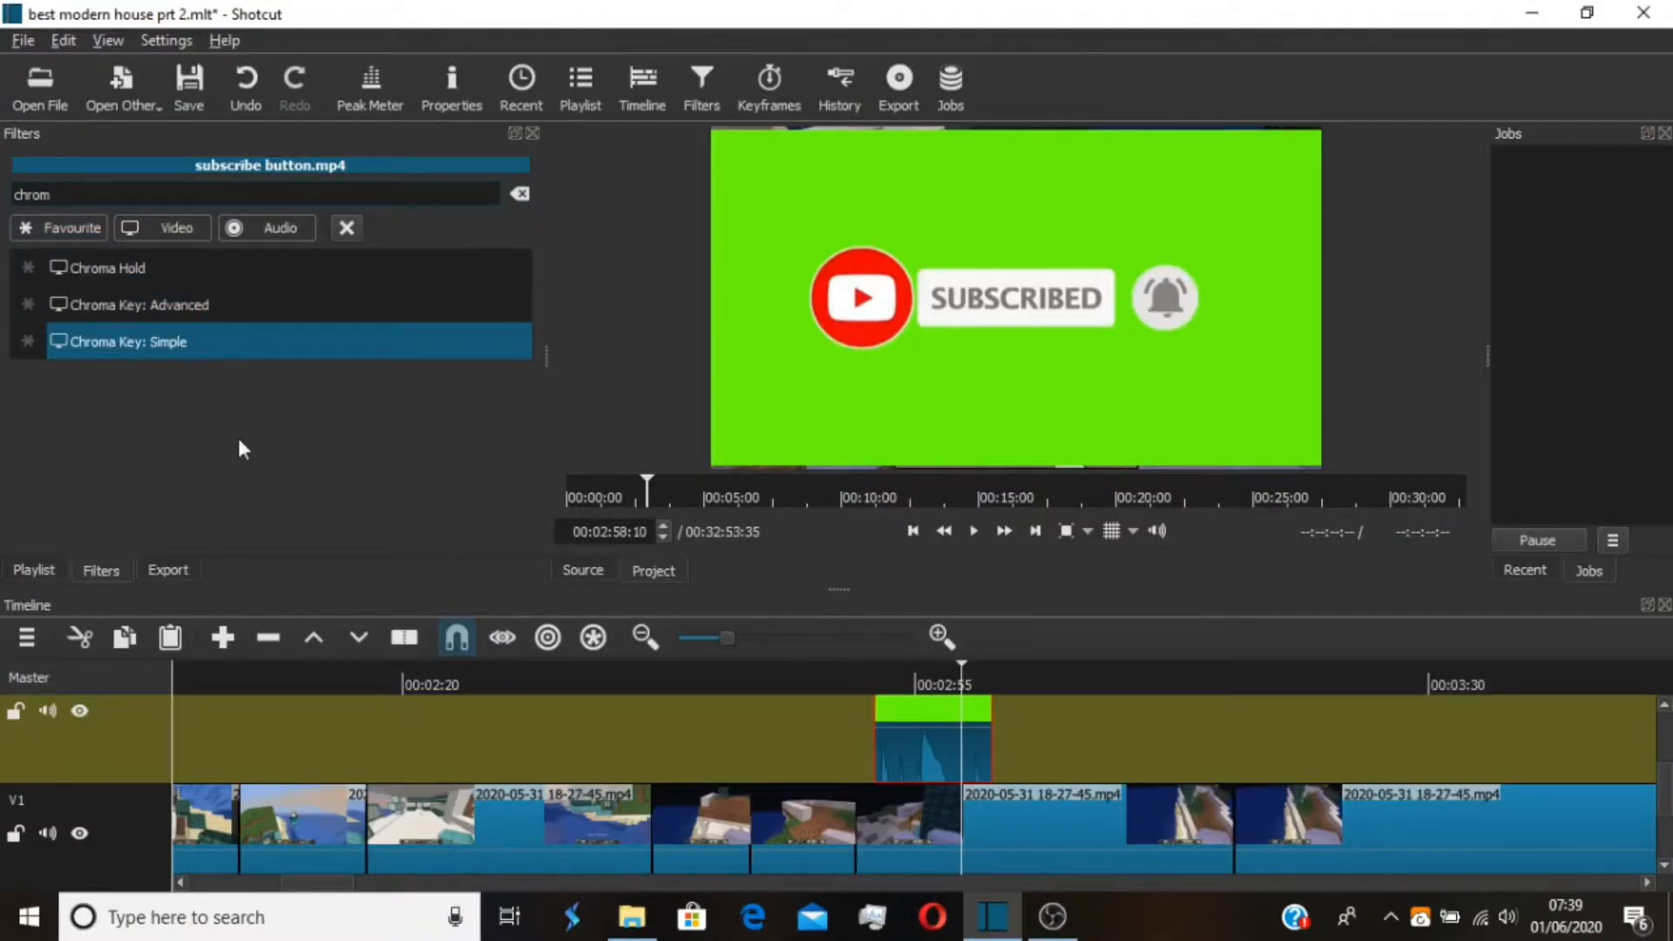
click(235, 348)
Sample the subscribe button clip's green background as the chroma key colour and set the distance to 52.3 %
click(121, 438)
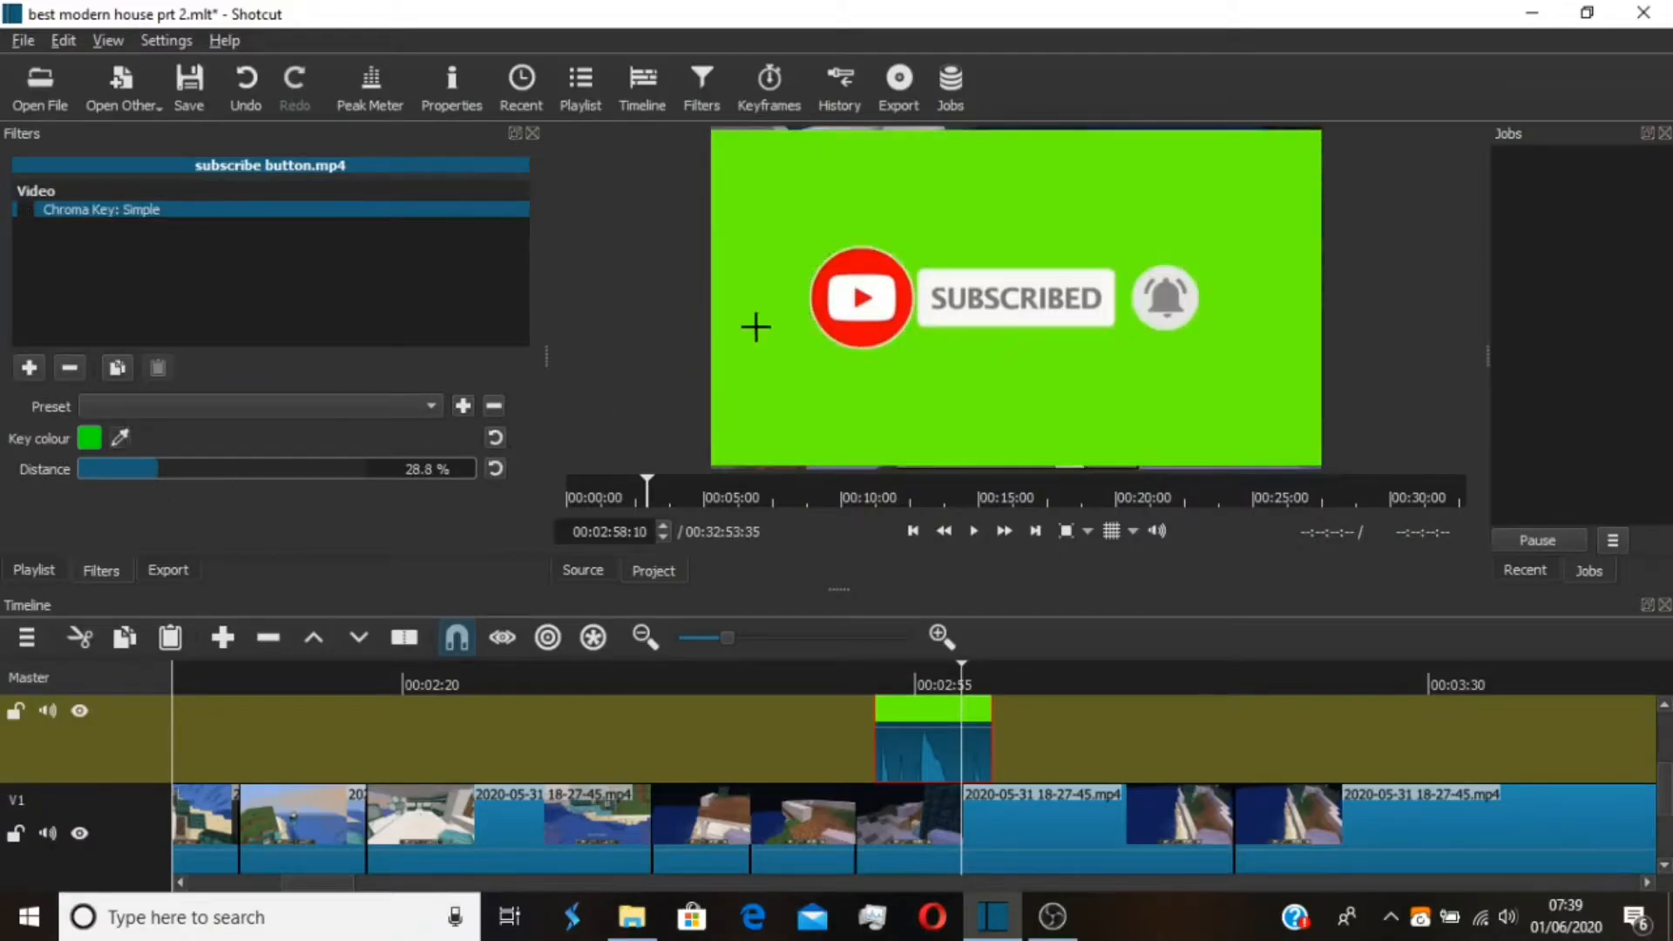
click(843, 360)
click(400, 404)
click(400, 422)
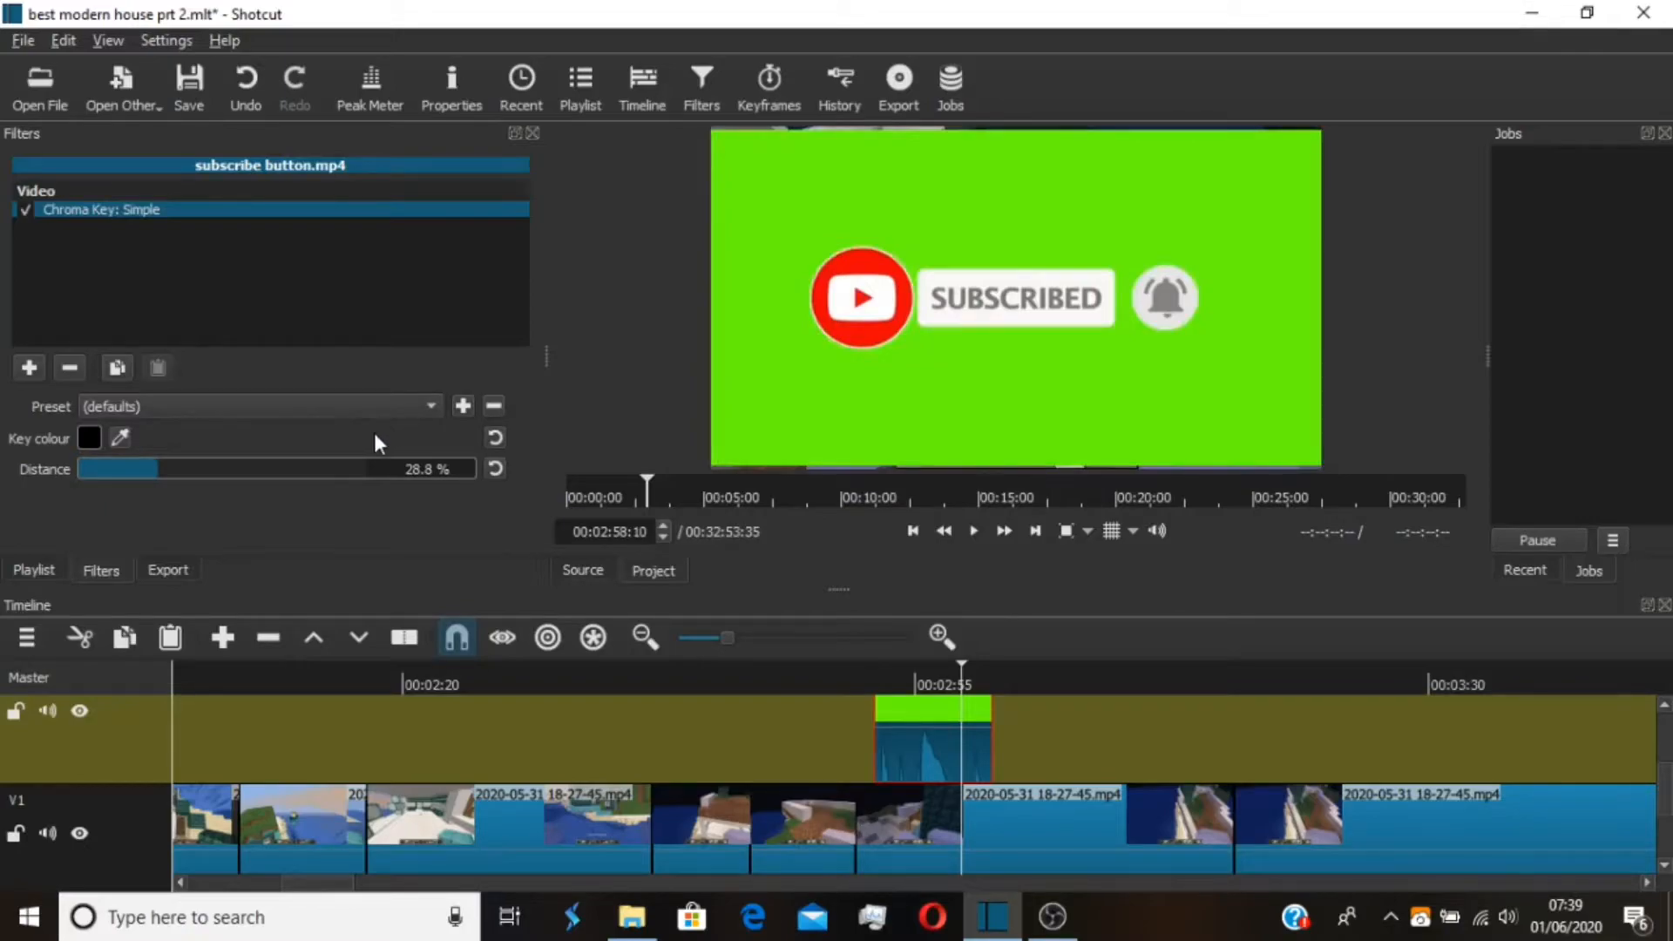
click(119, 437)
click(824, 417)
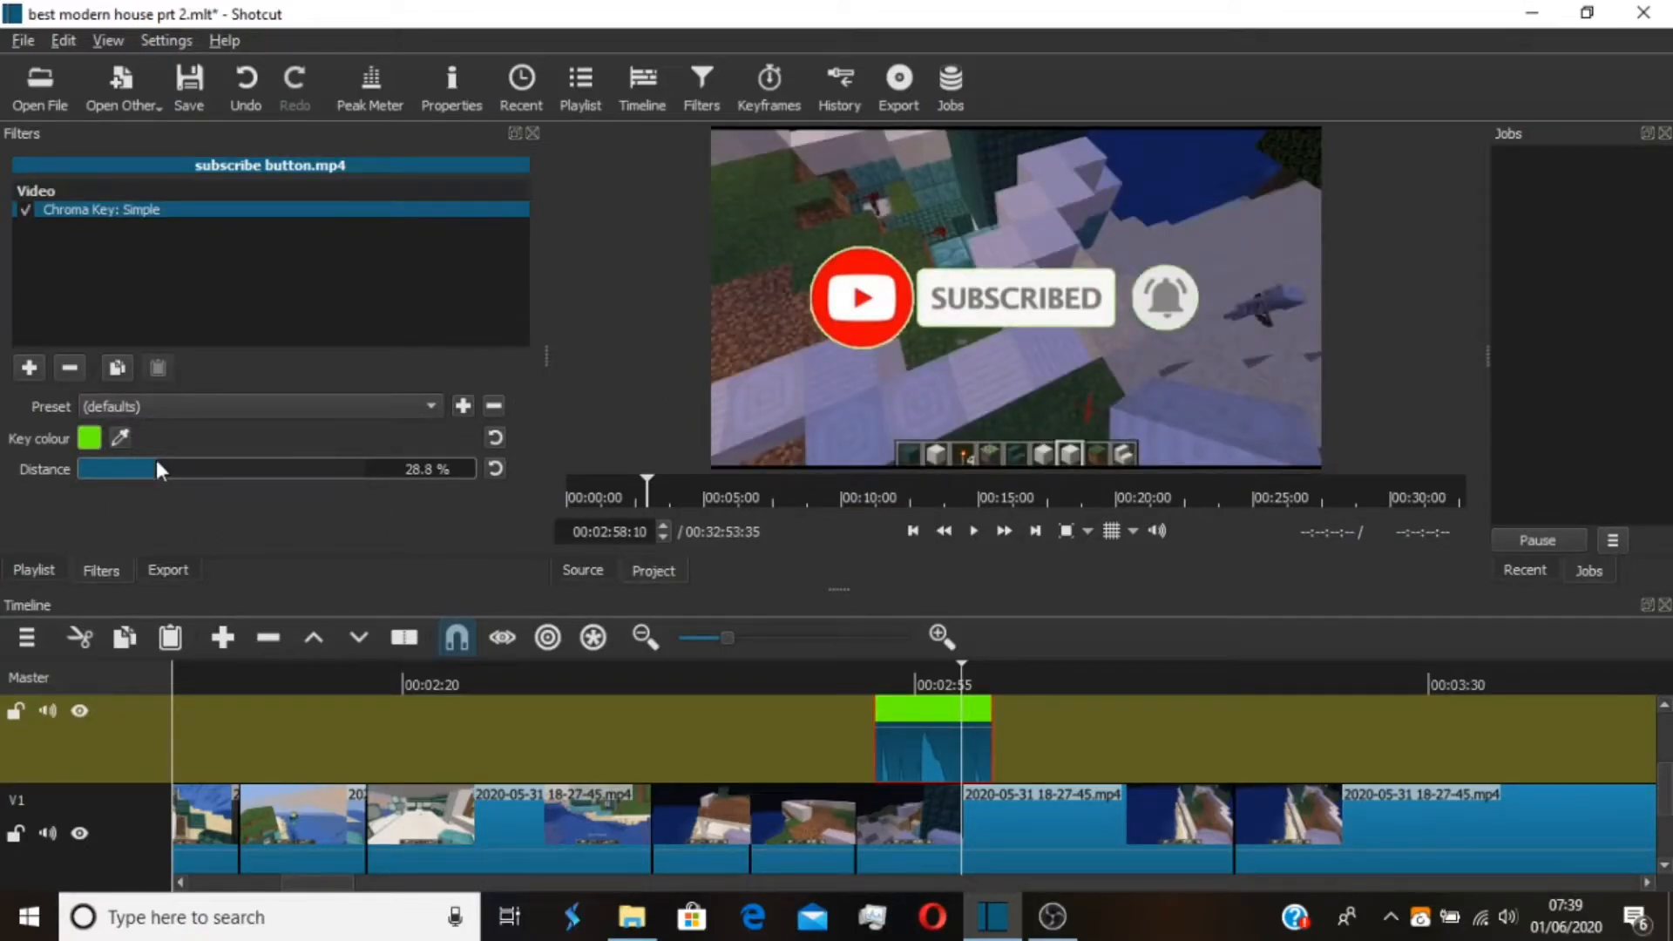
drag(165, 459, 236, 461)
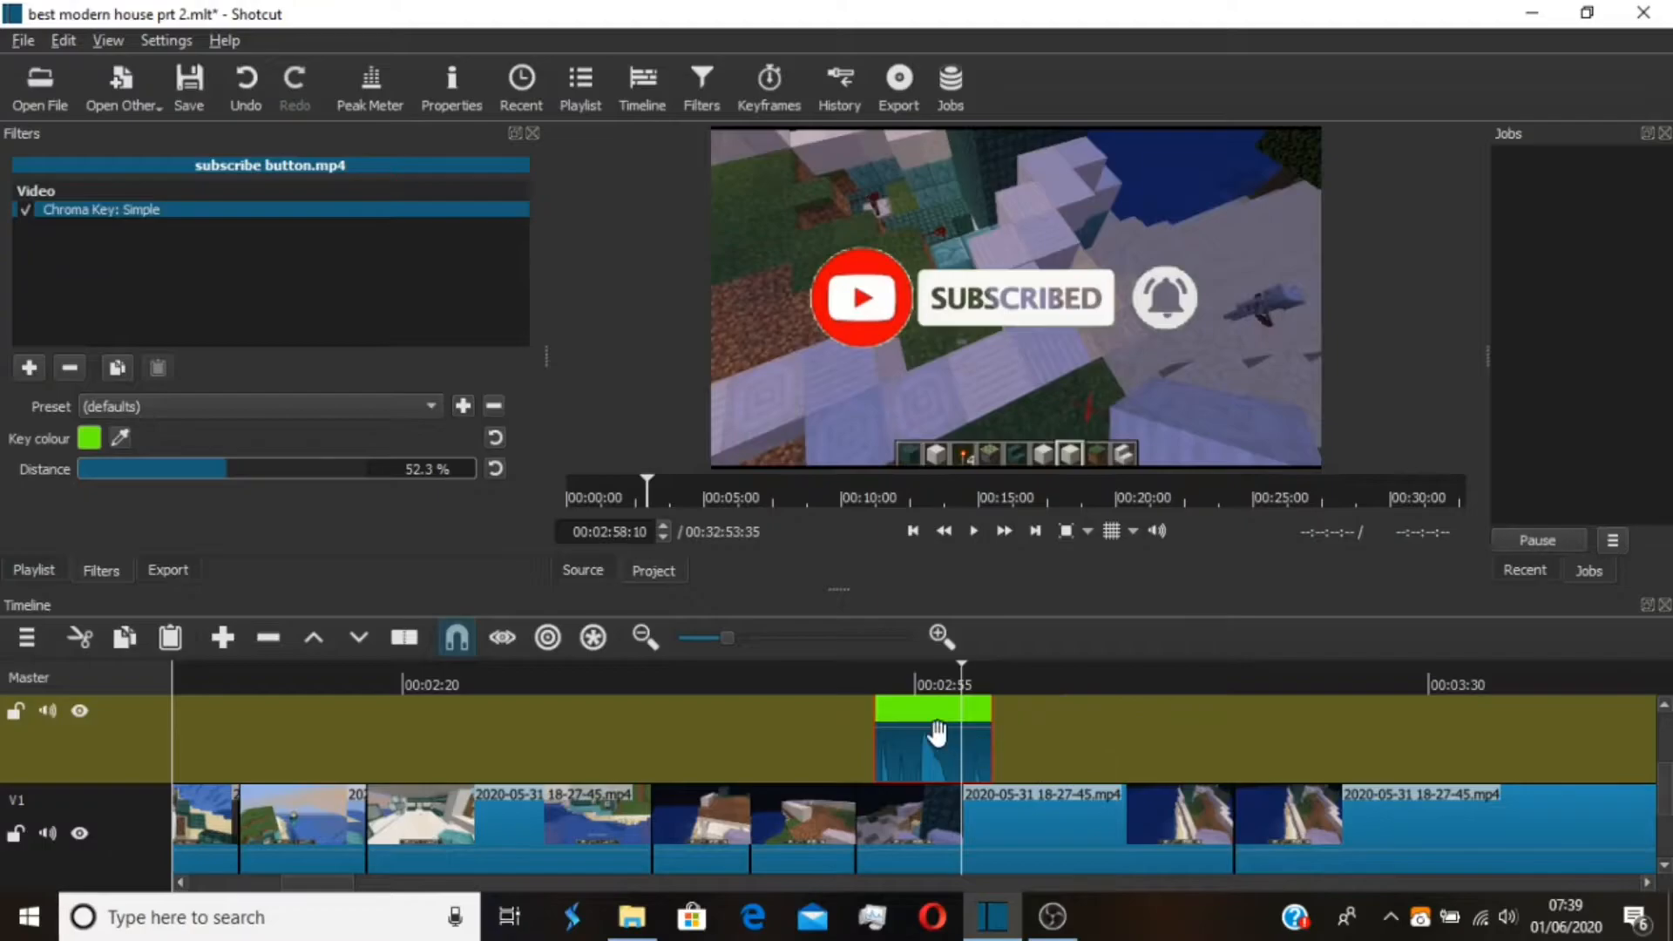
Add a Gain / Volume filter to the subscribe button clip and set its level to -14.9 dB
click(29, 368)
text(v)
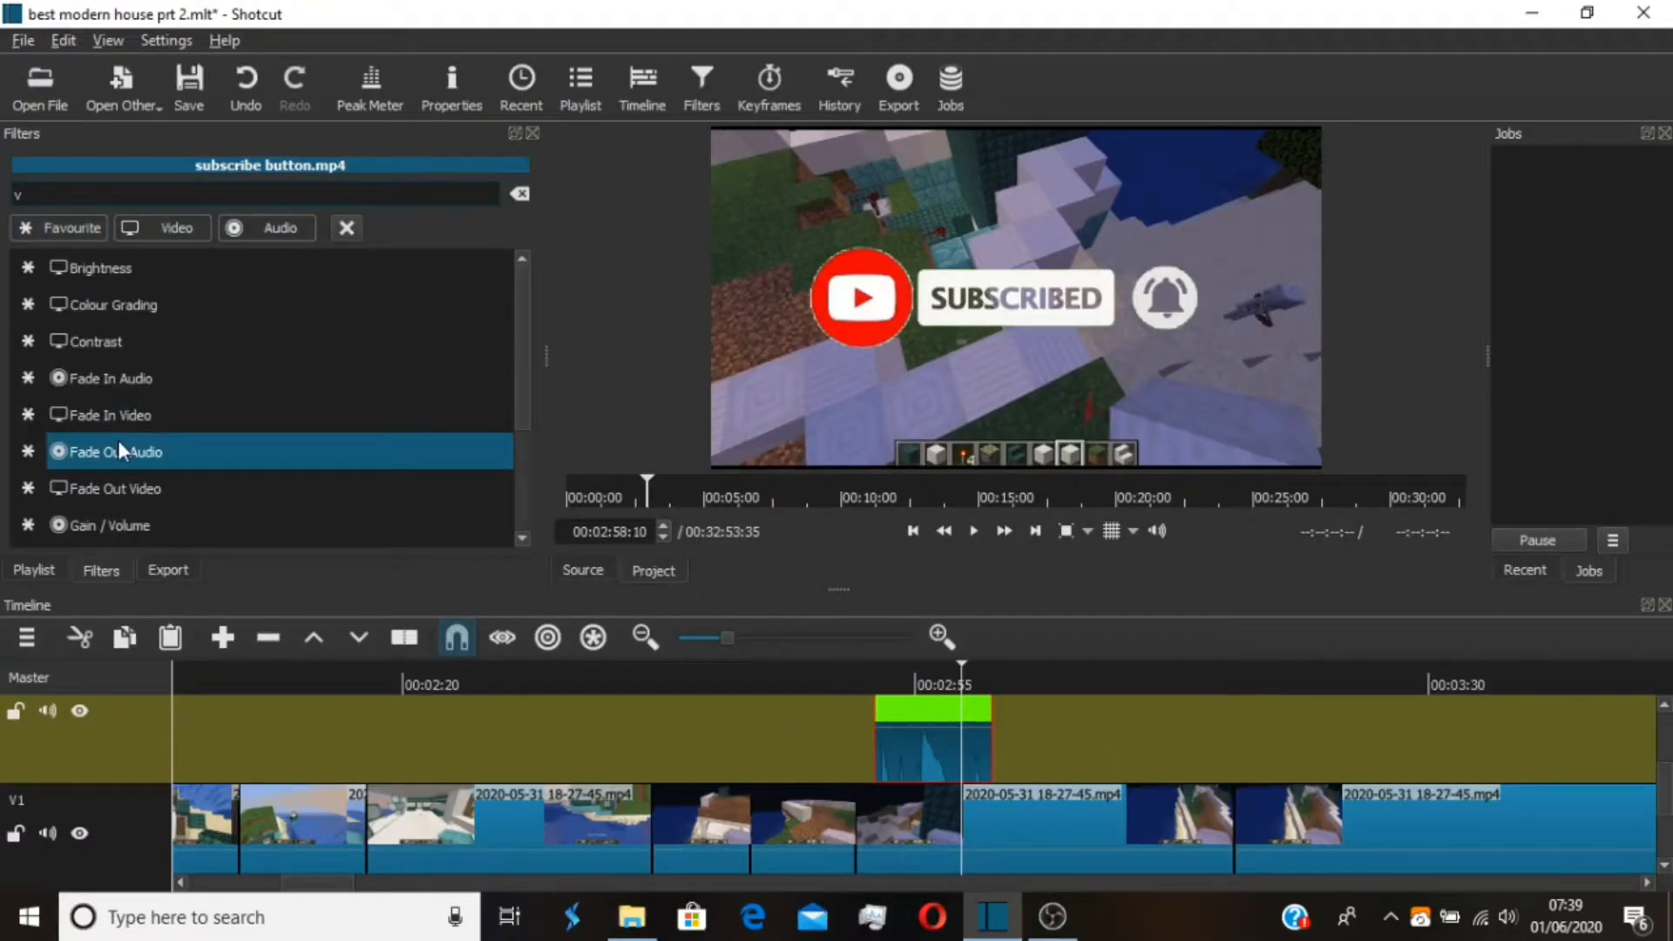
text(olum)
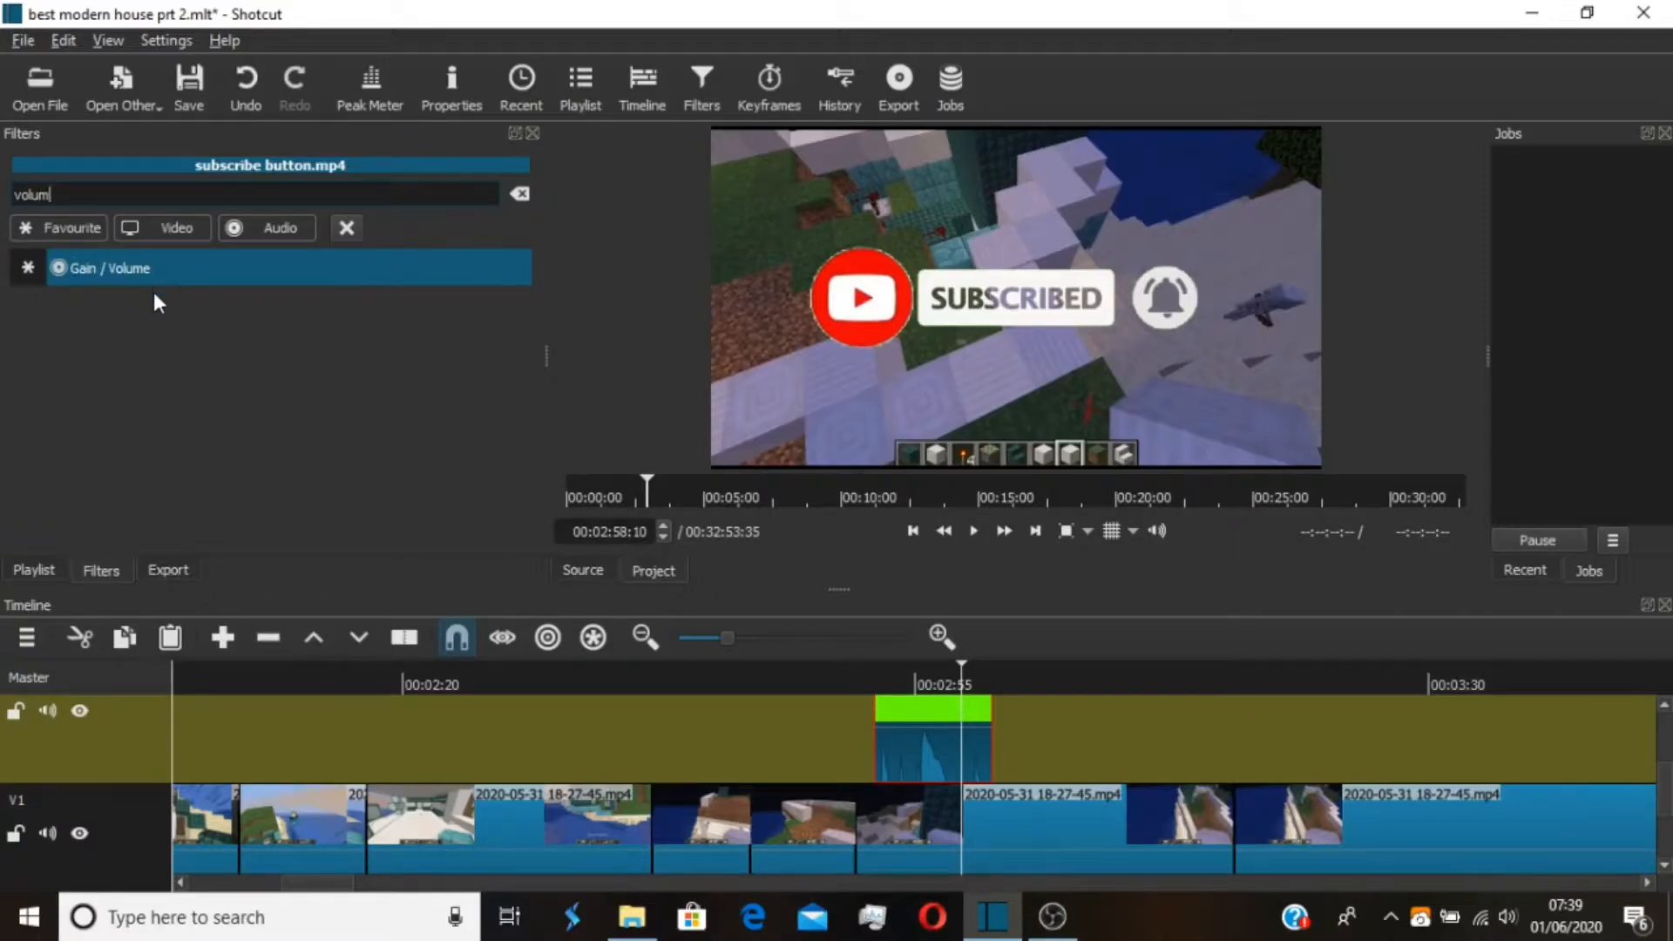
key(Return)
drag(252, 441, 224, 450)
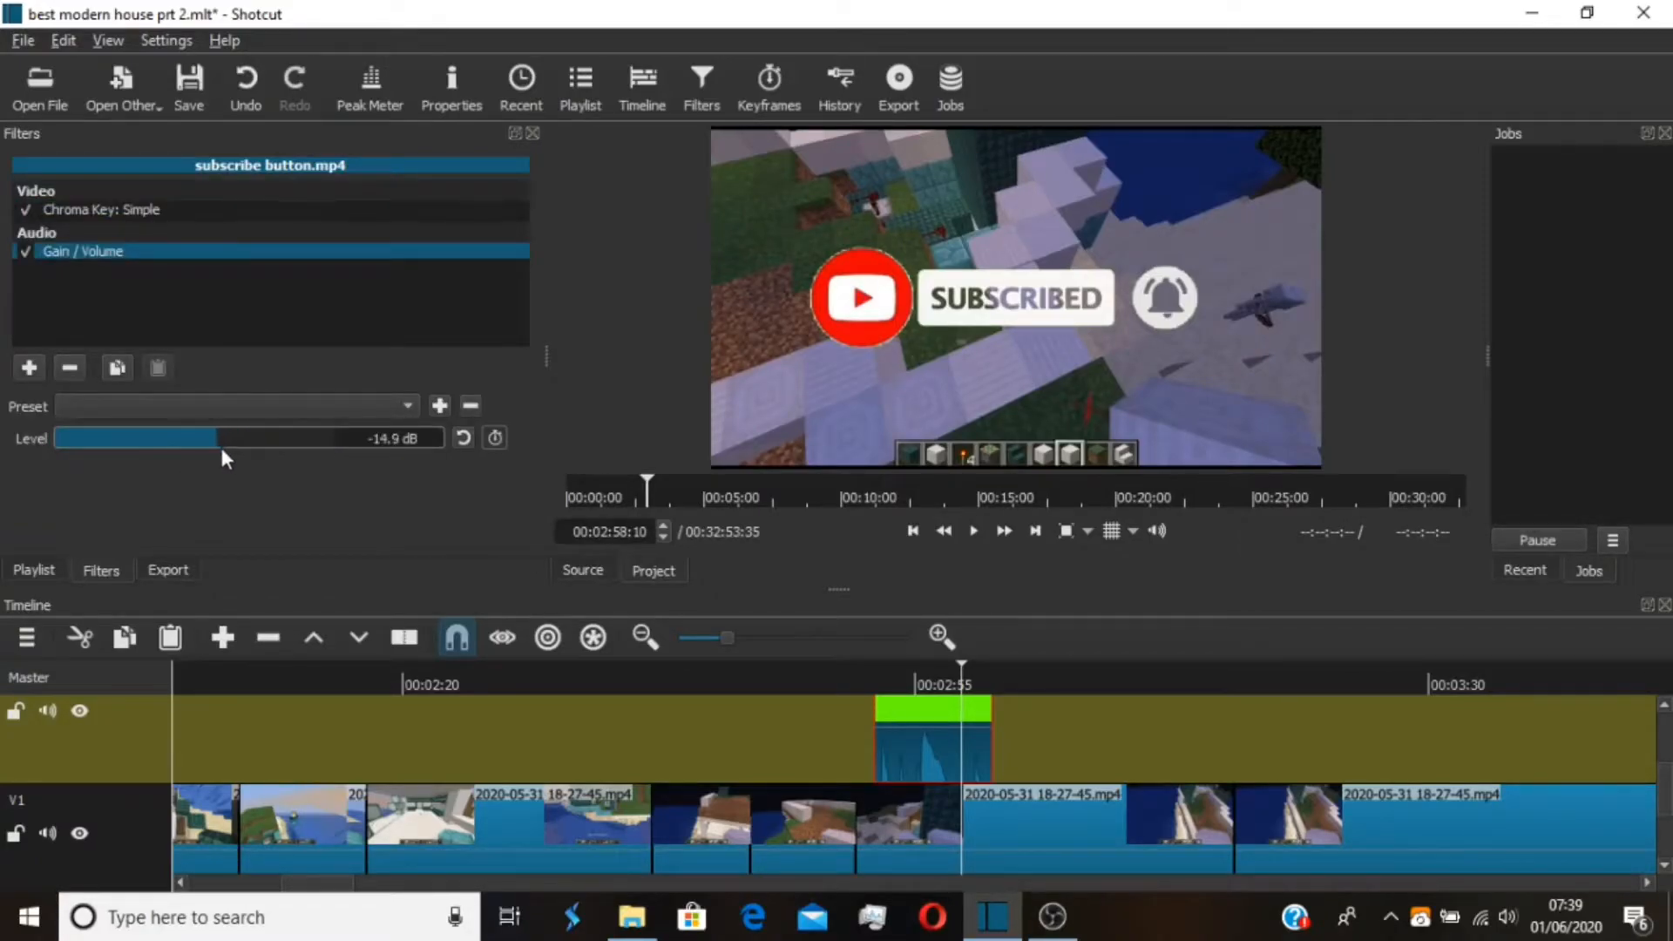
Play back the keyed subscribe button overlay and remove its clip from the V2 track
click(871, 673)
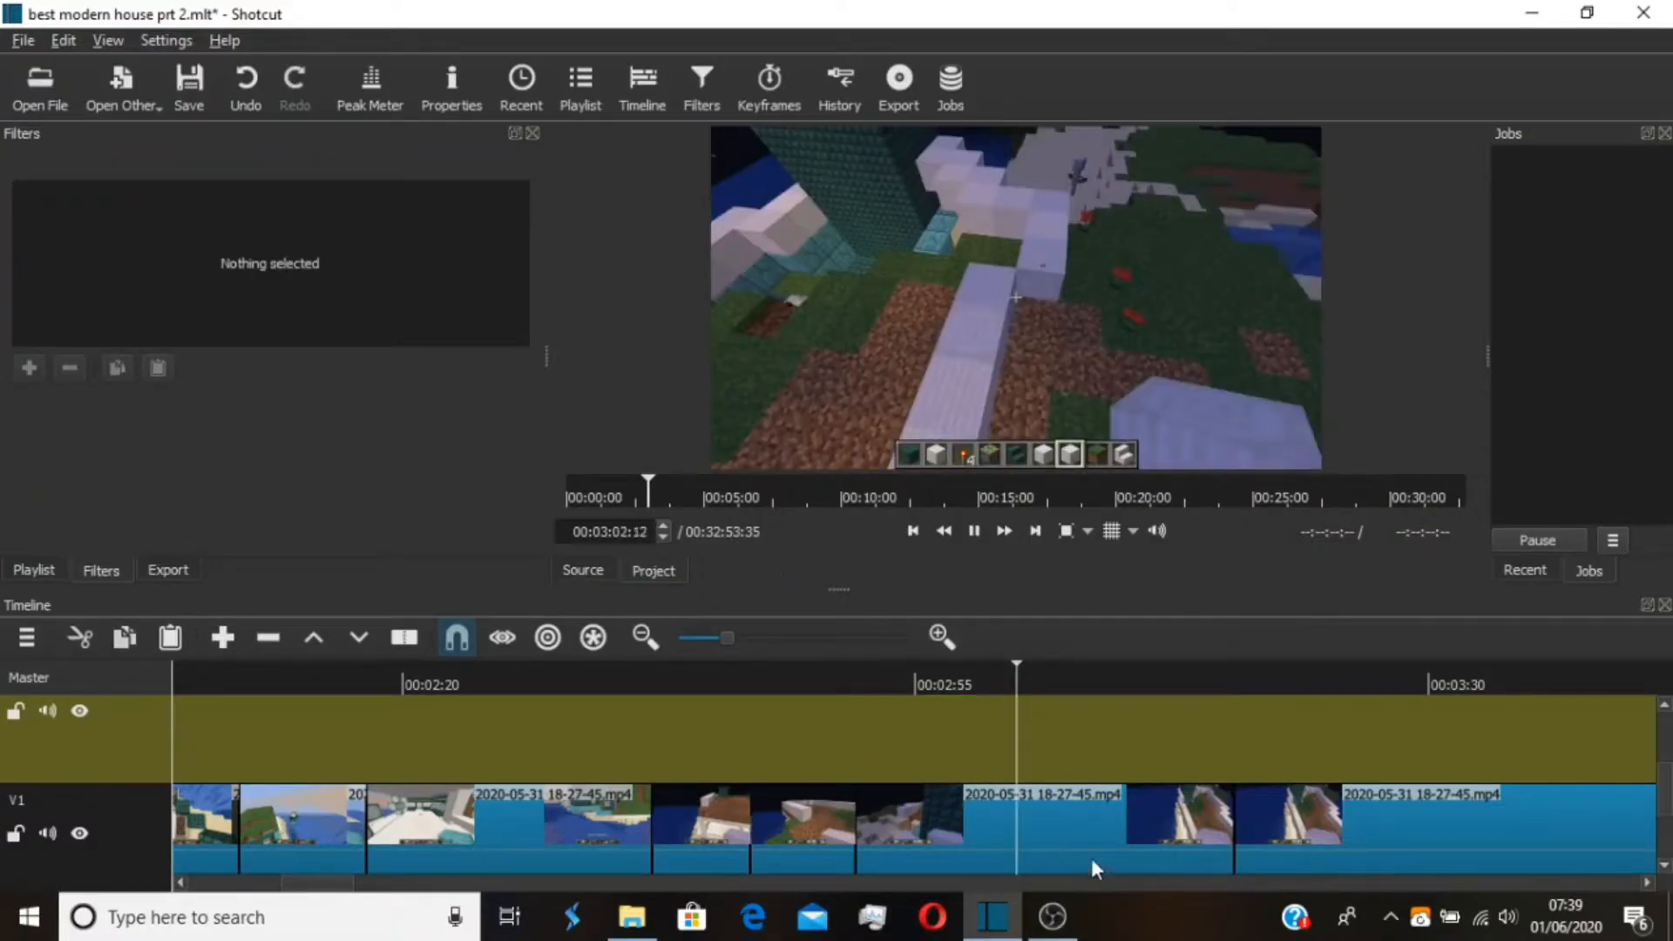
key(space)
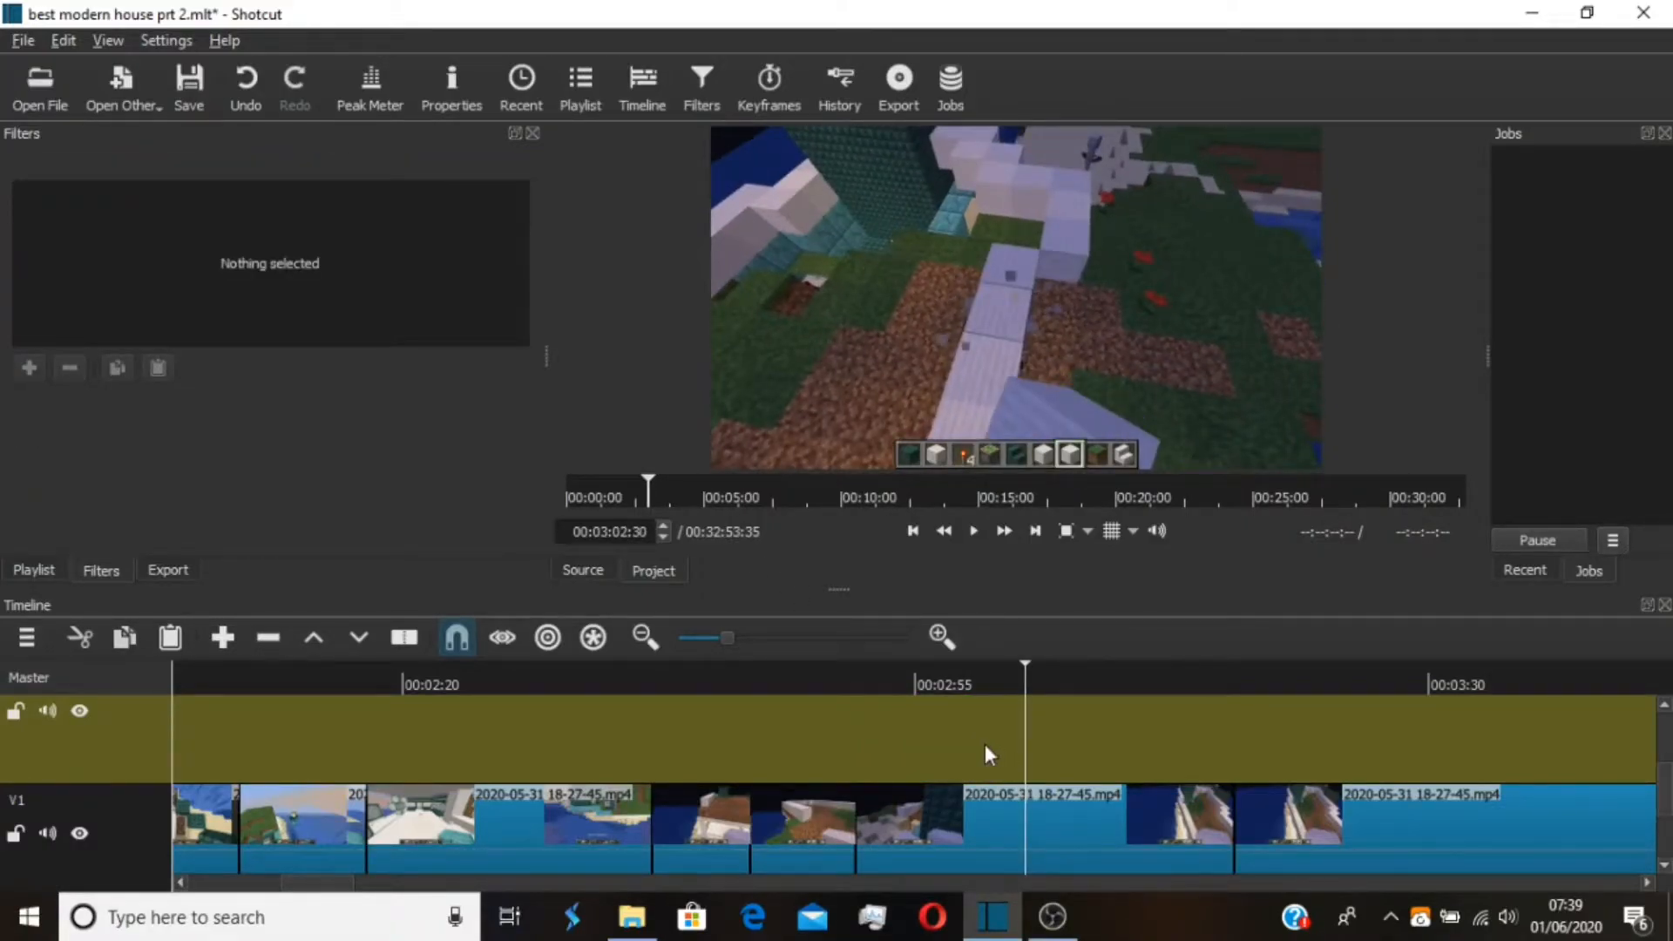
Delete the V1 clip just before the 00:03:16:50 cut and slide the following clip back to close the gap
click(1155, 789)
mouse_move(1671, 789)
mouse_down()
mouse_move(1667, 825)
mouse_move(1665, 800)
mouse_up()
key(Delete)
drag(1476, 822, 1078, 817)
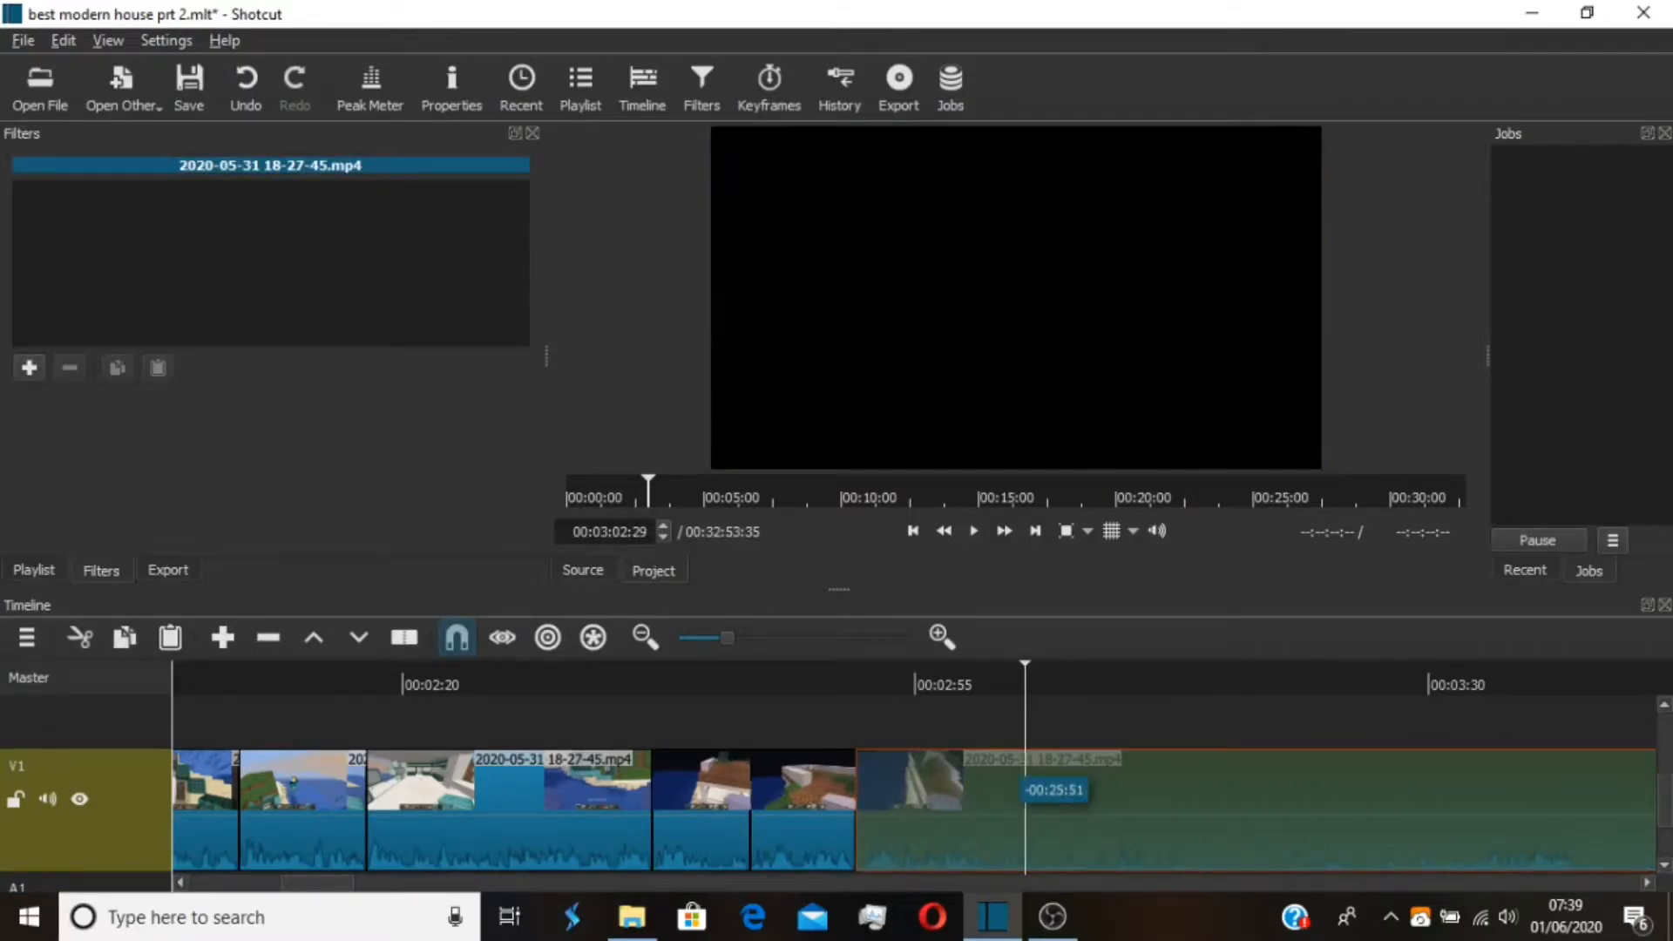
drag(945, 675, 923, 678)
click(913, 531)
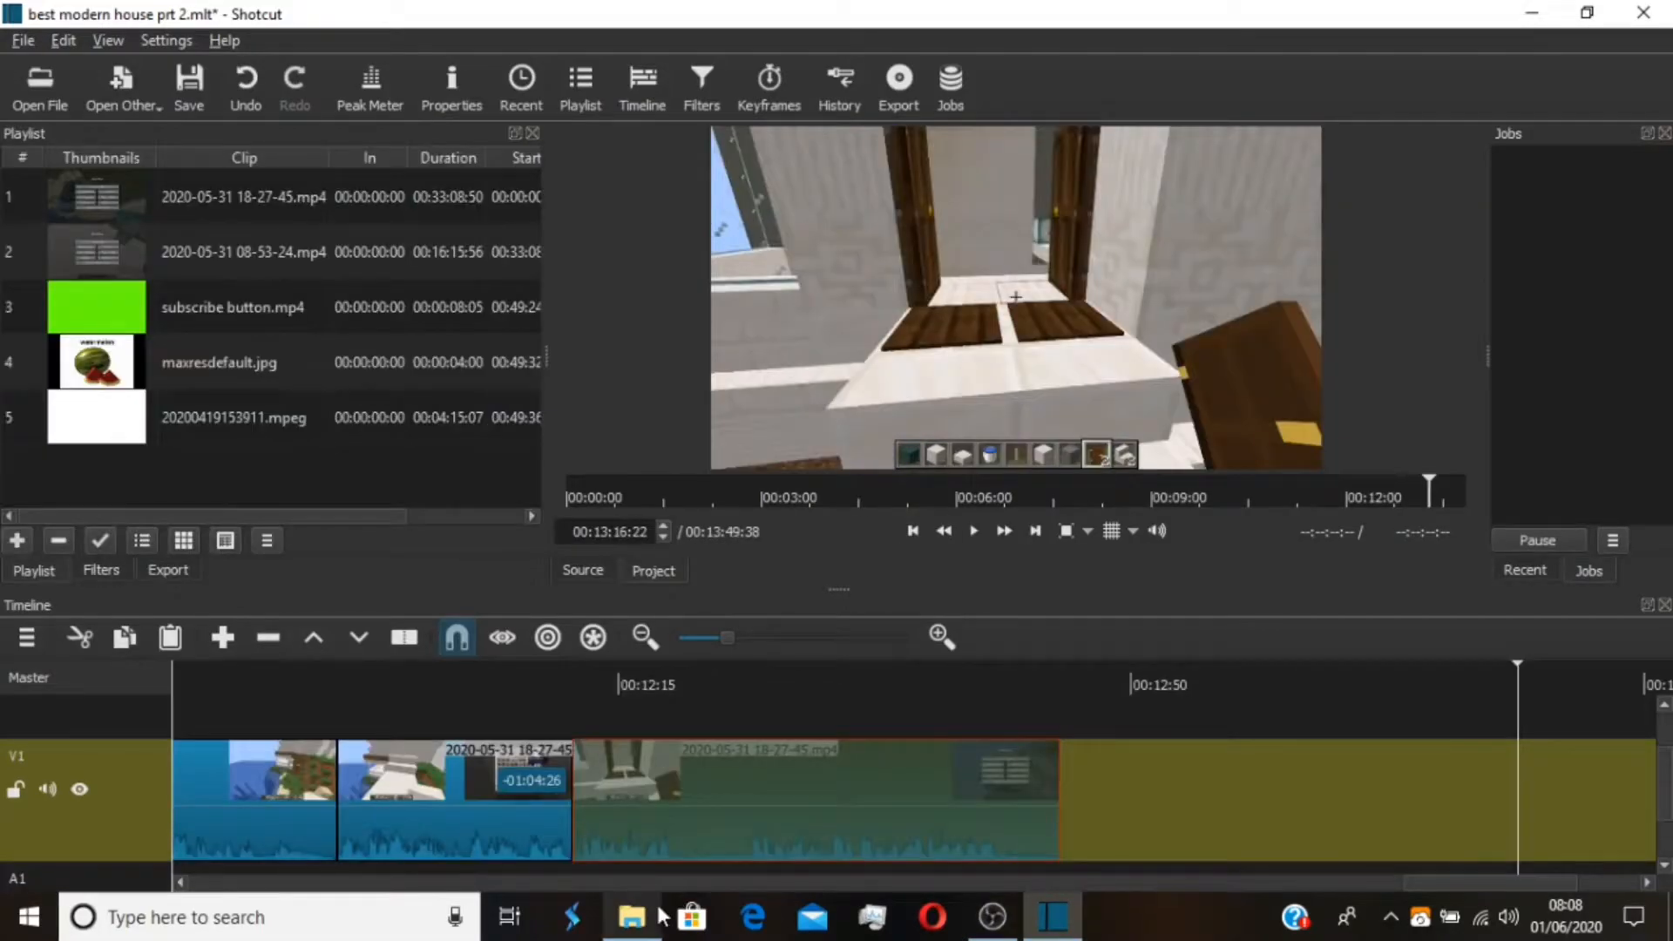
Play back from 00:12:11:34, cut a short section out of the last V1 clip and close the gap
mouse_move(660, 912)
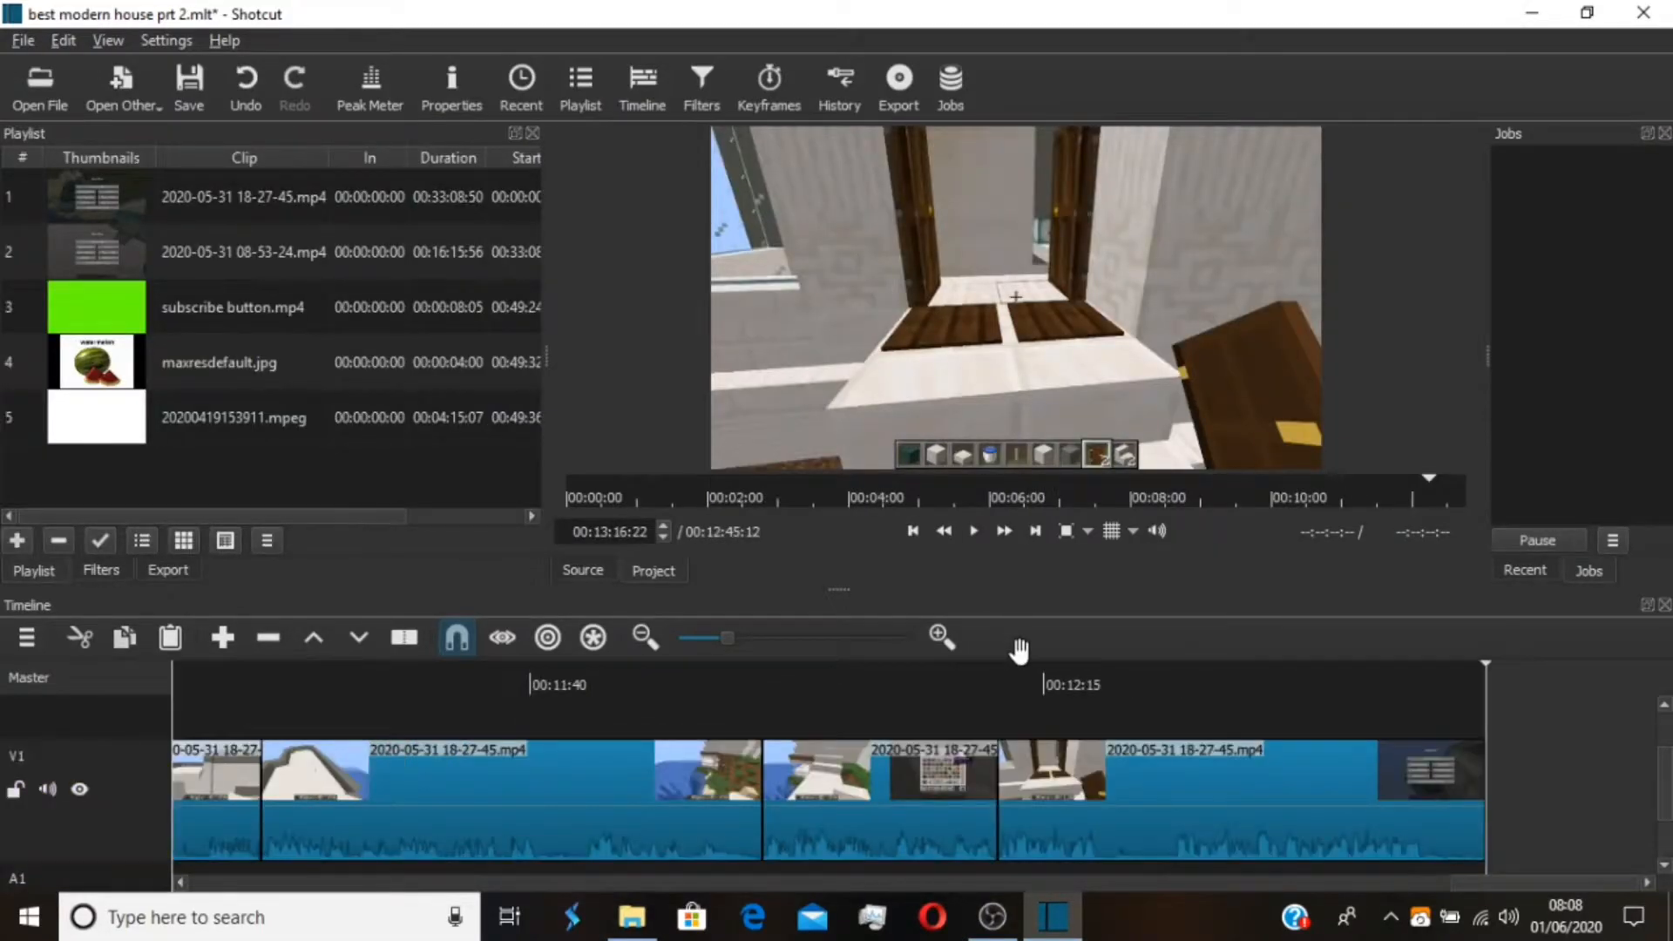
click(1060, 757)
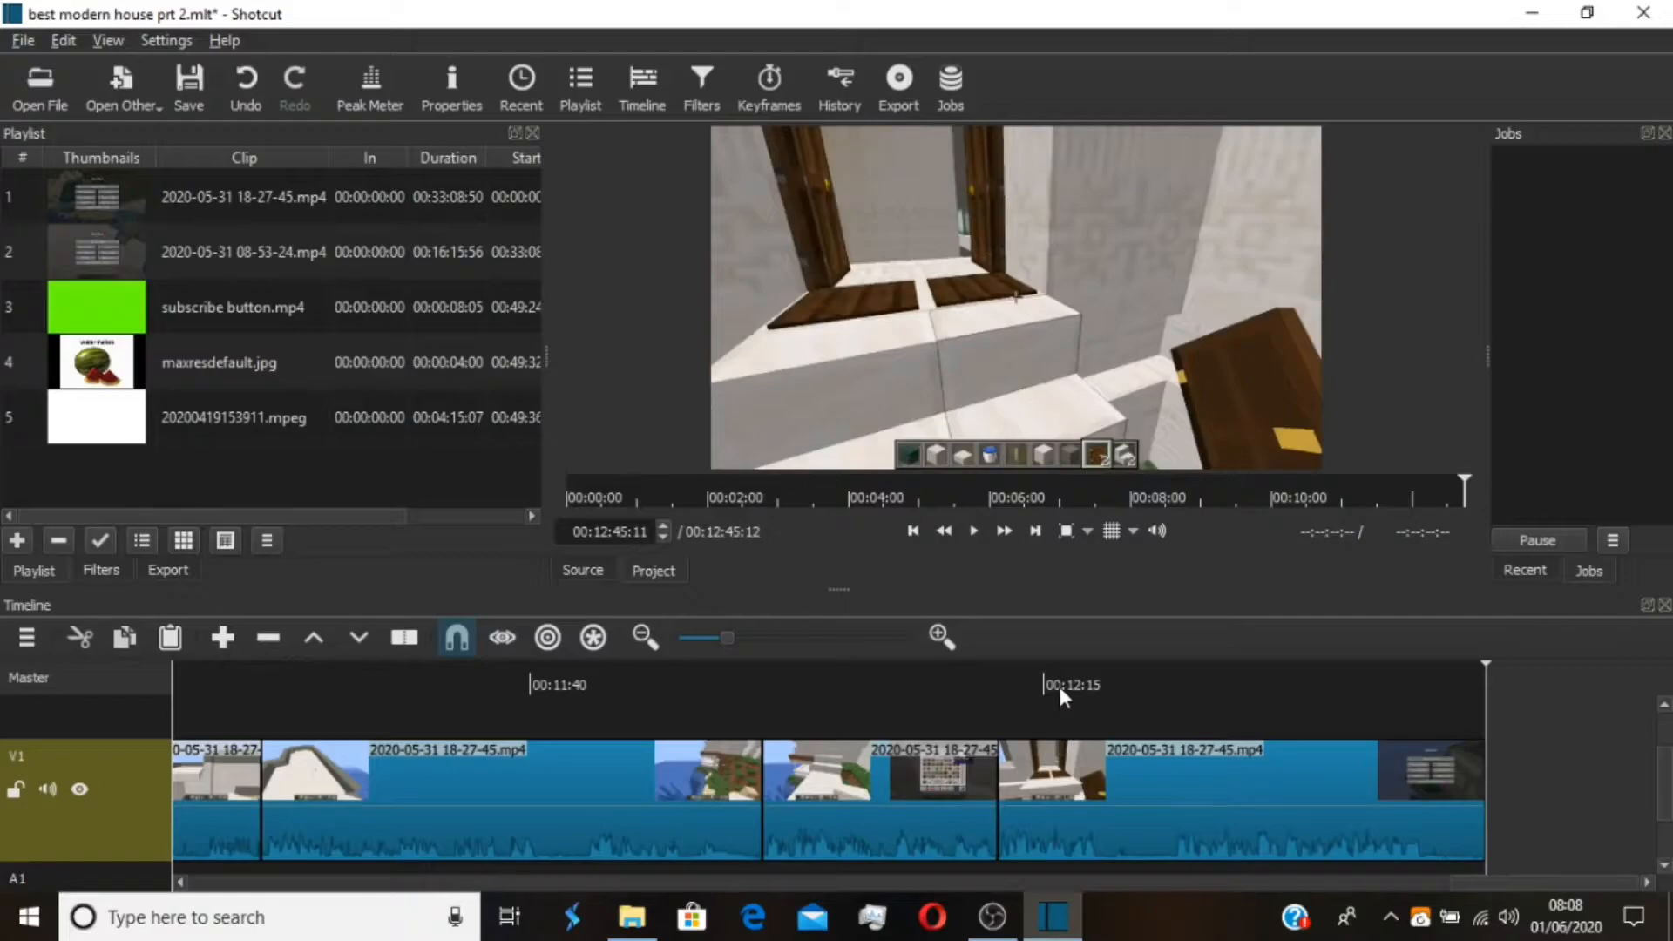
drag(1022, 676, 993, 685)
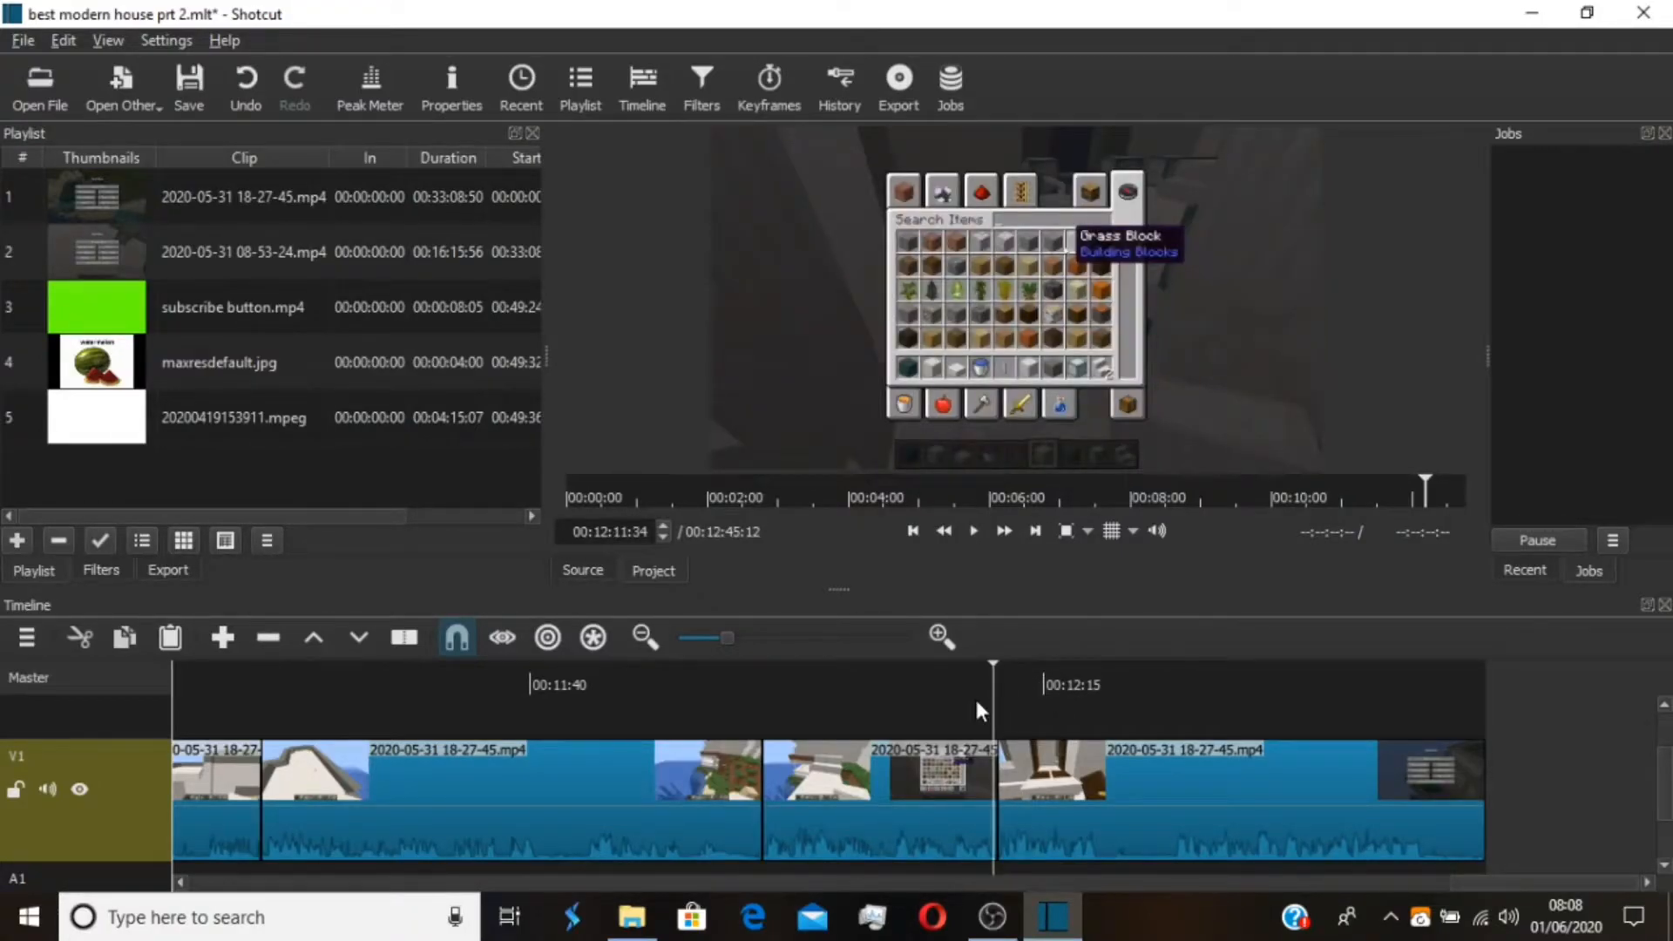
key(space)
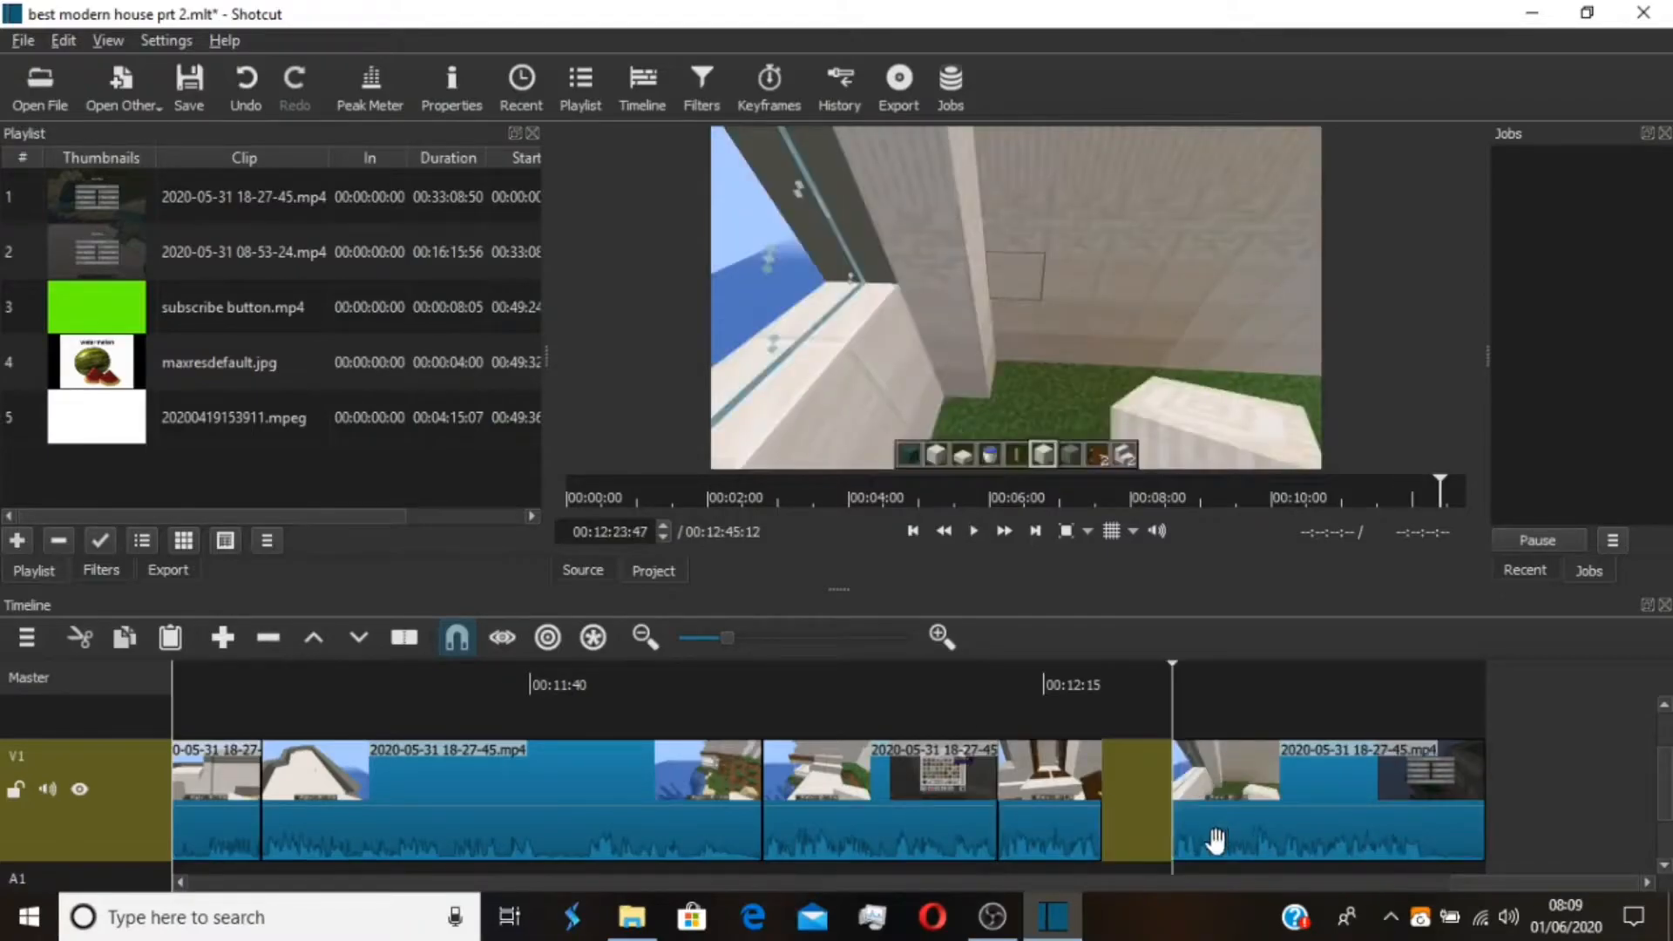
drag(1214, 840, 1262, 809)
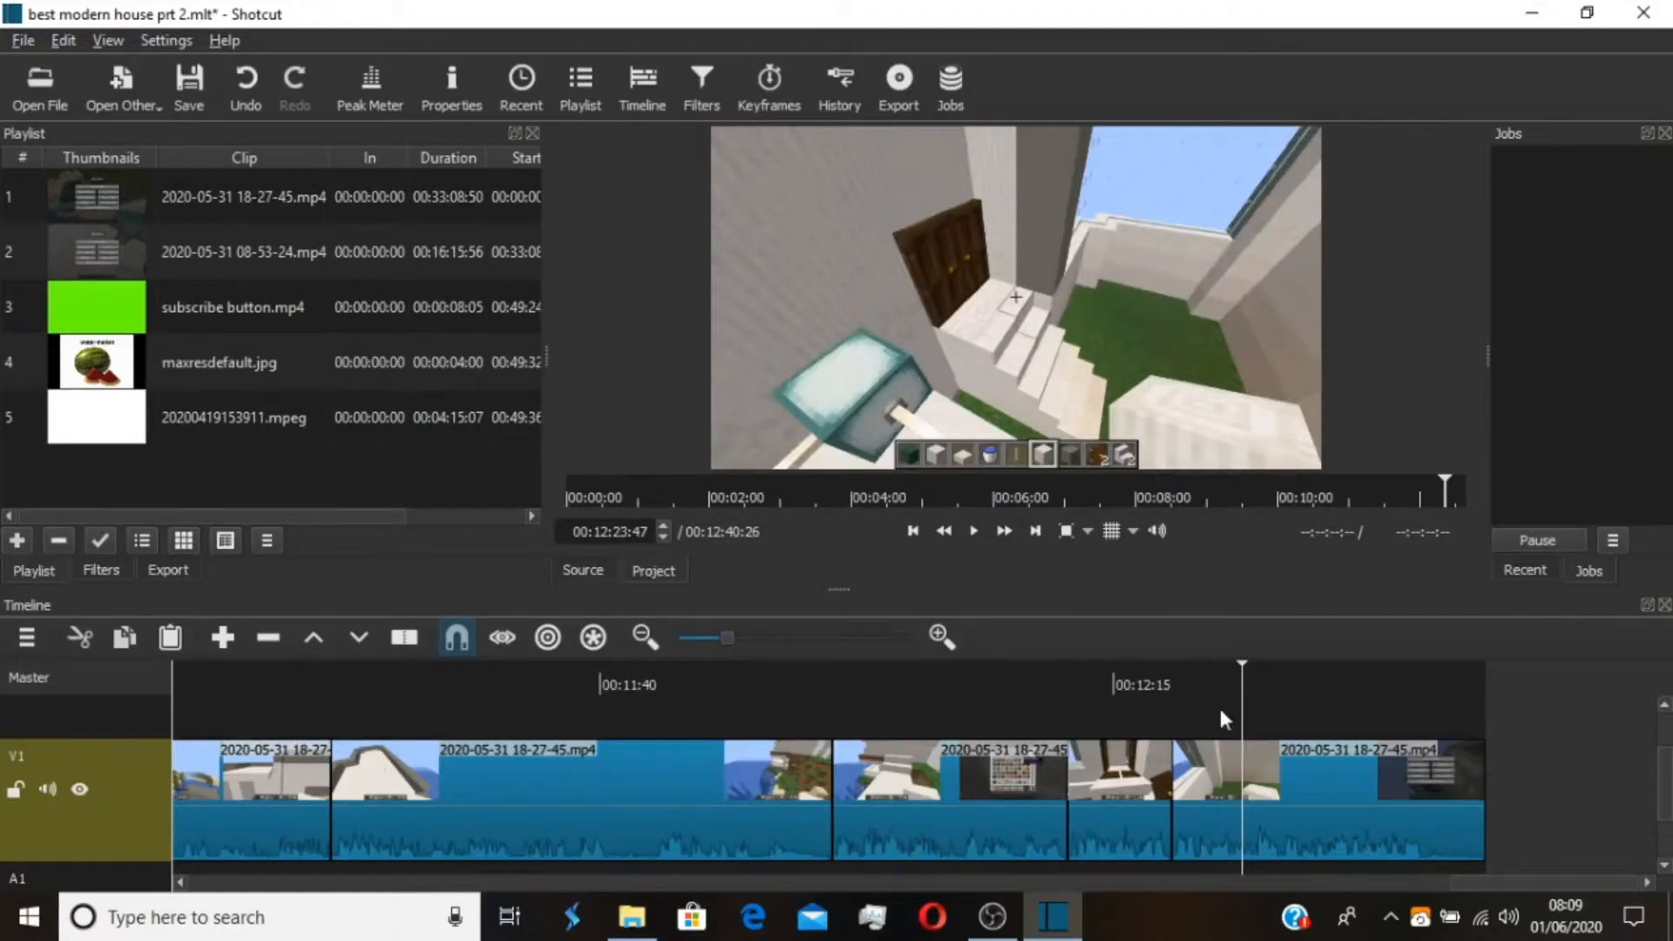
Split the last V1 clip at 00:12:36:20 and delete the part after the cut
drag(1212, 711, 1175, 707)
key(space)
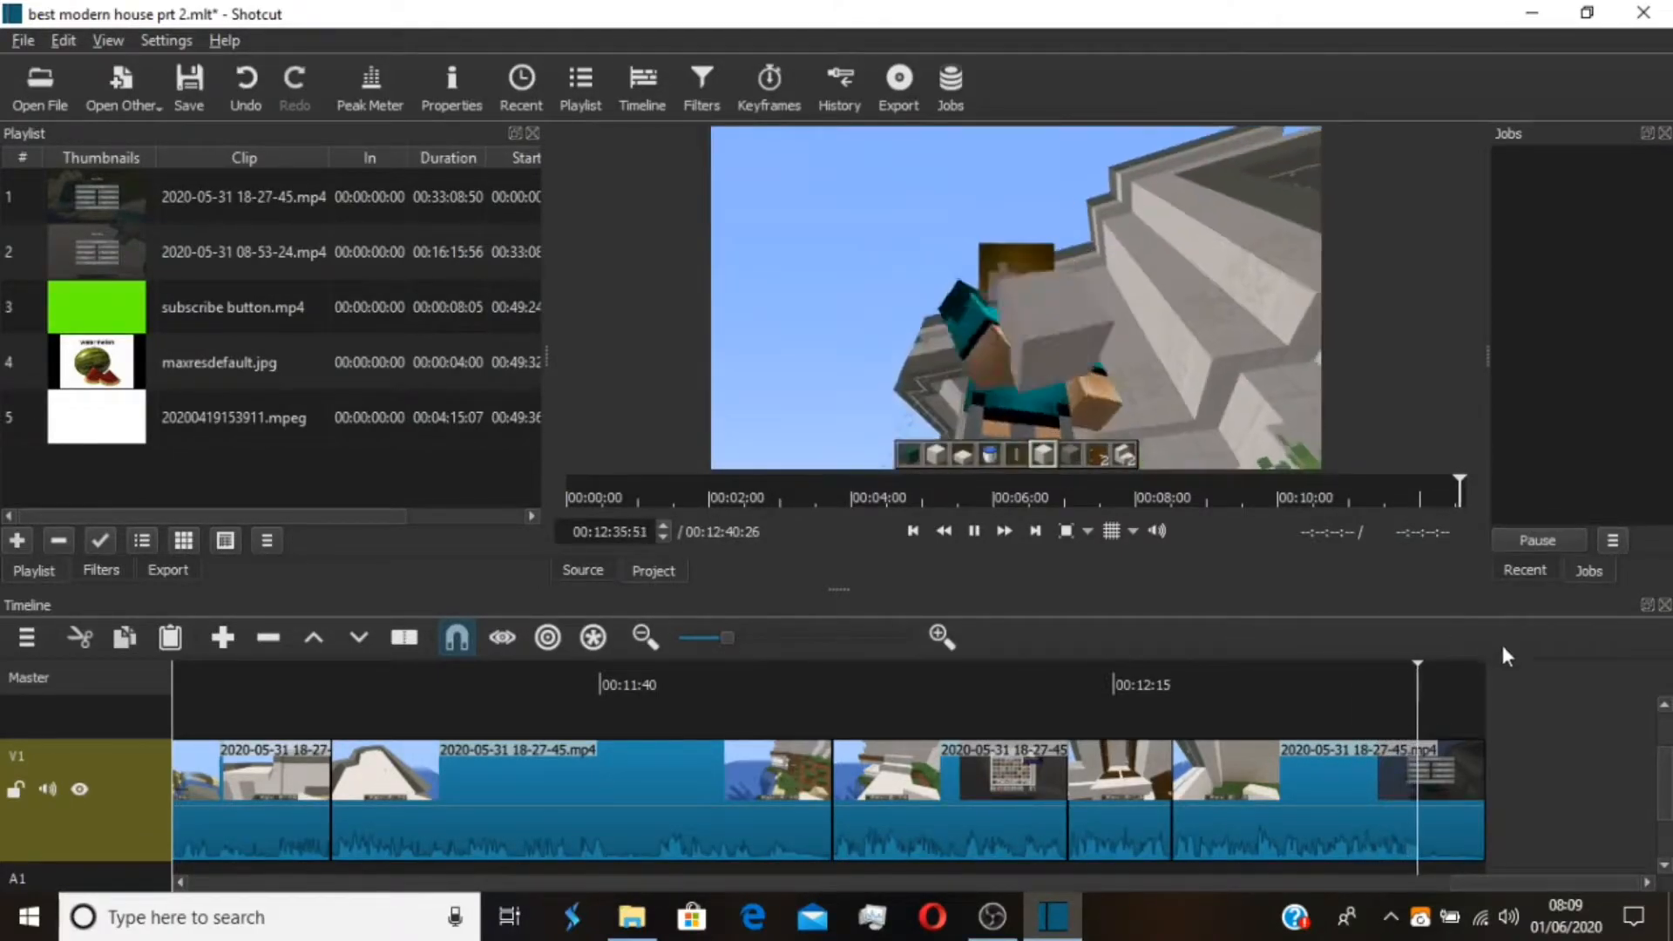
key(space)
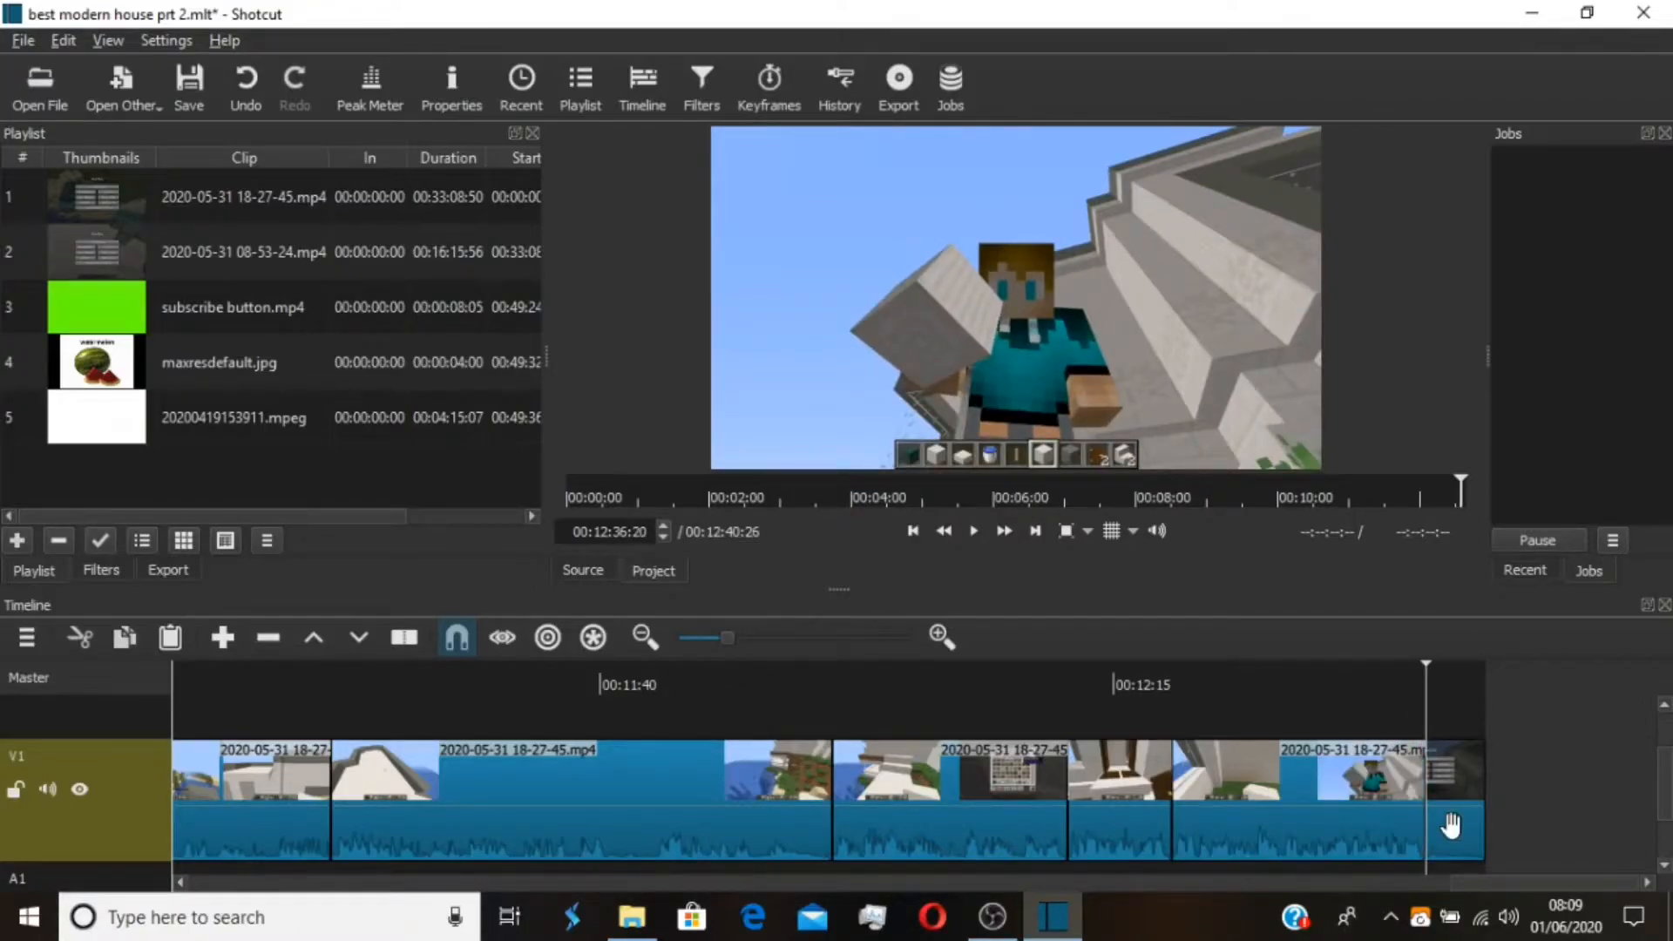
key(x)
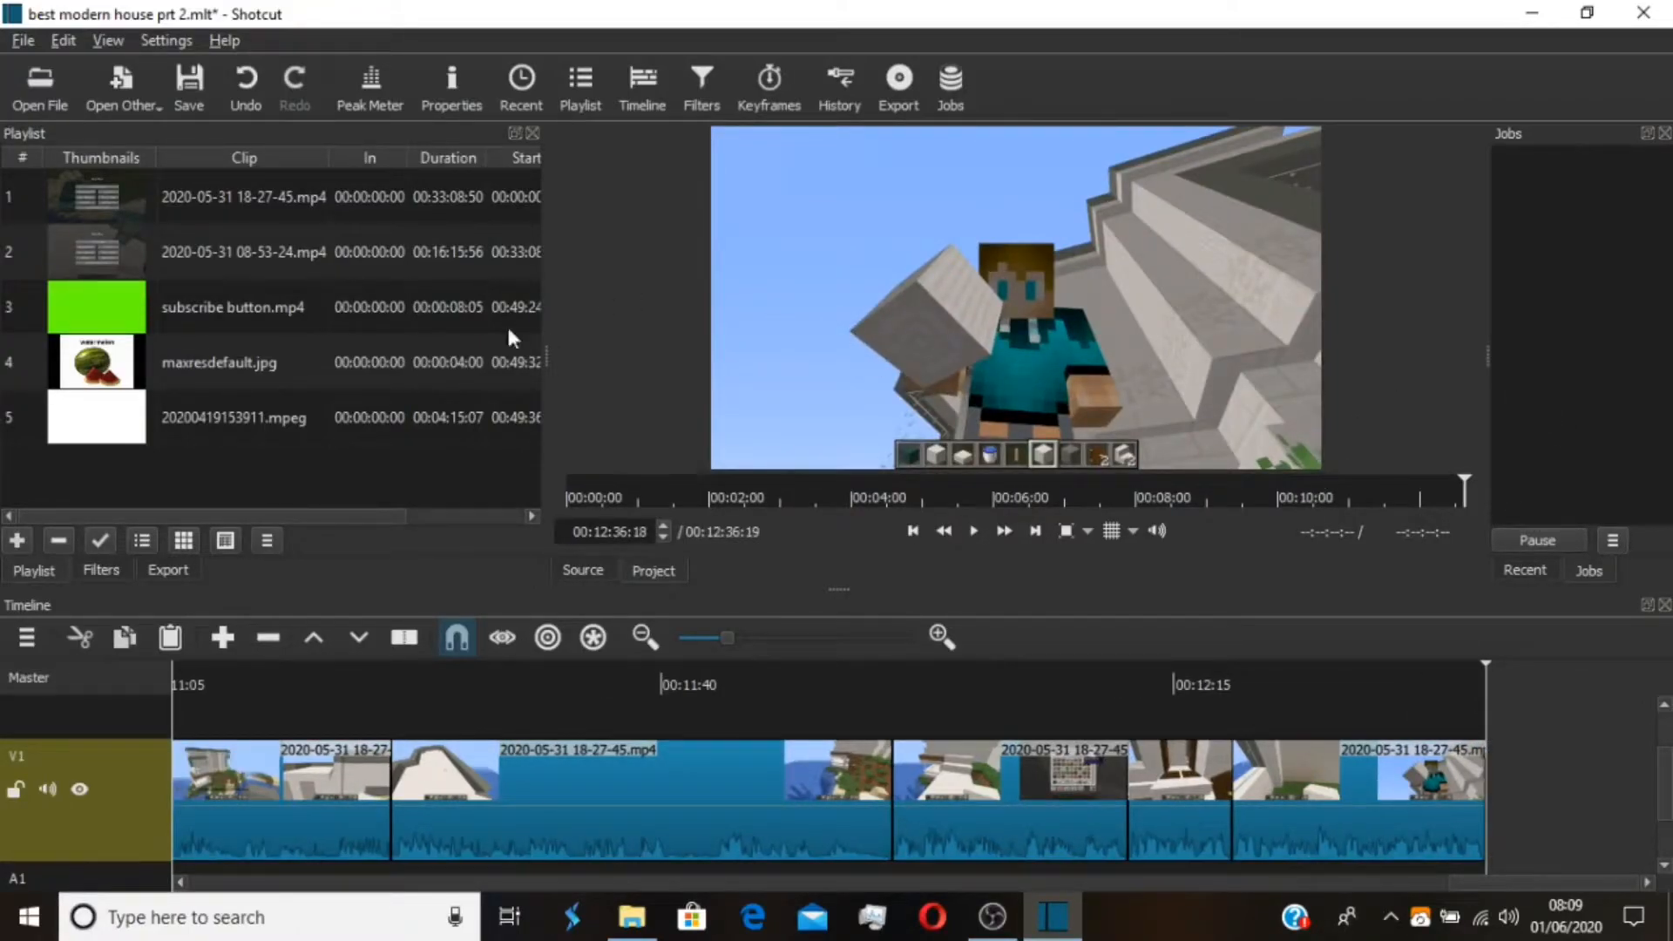
Place maxresdefault.jpg at the end of the V1 track and append three more copies of it
drag(318, 360, 1489, 838)
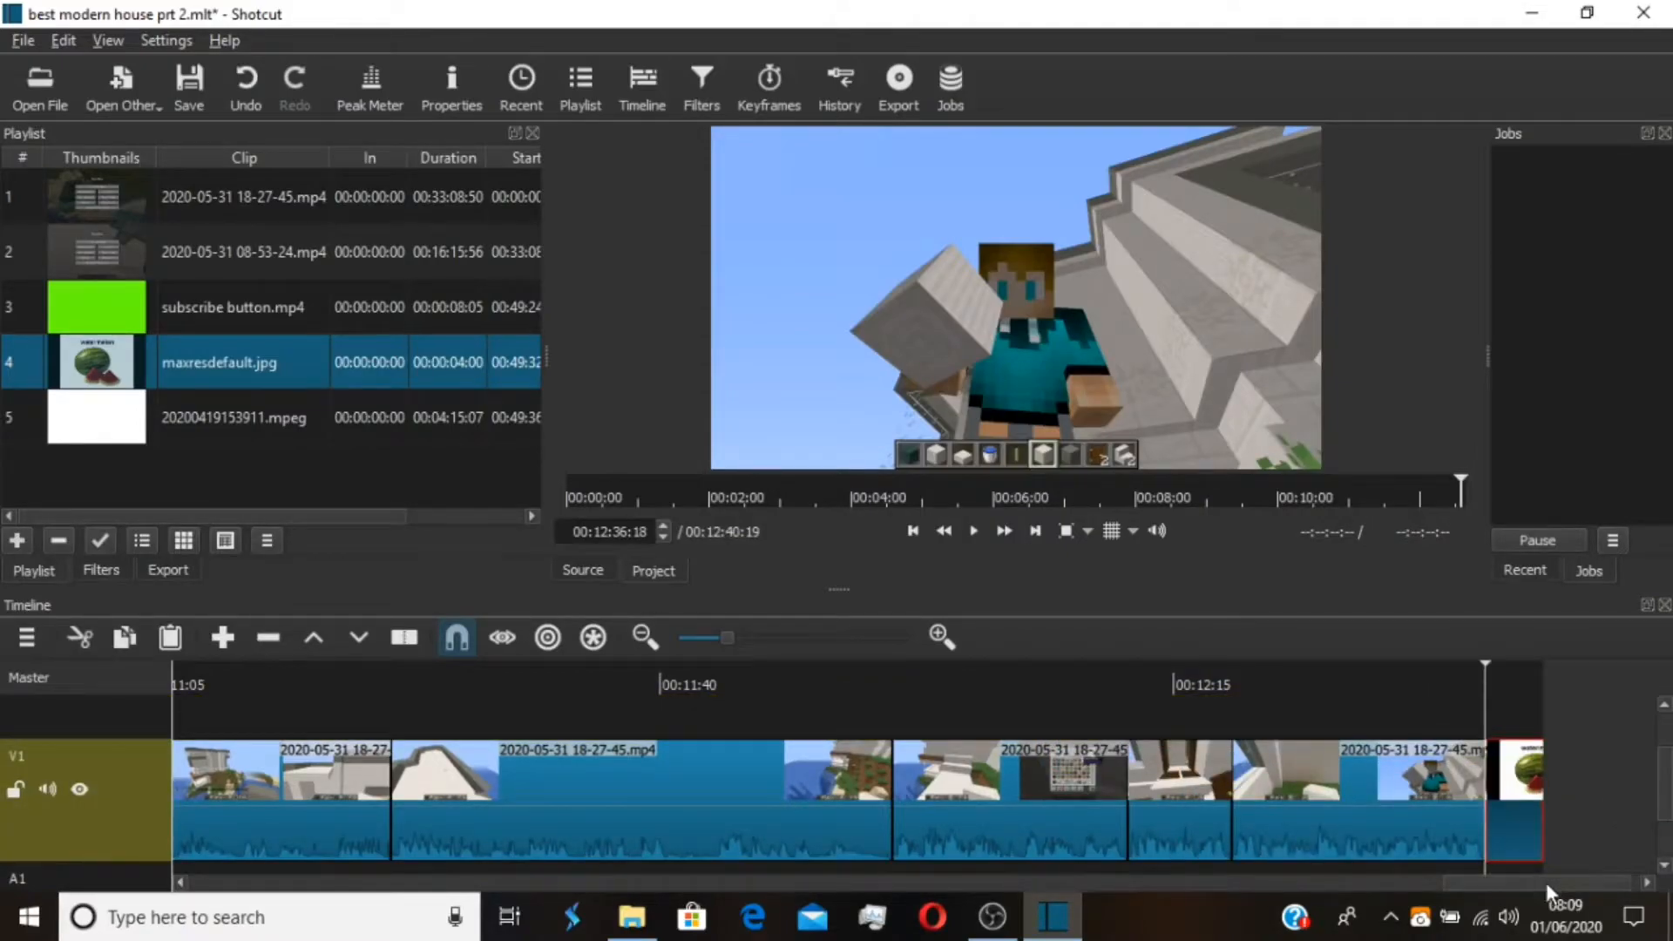
drag(1521, 667, 1565, 664)
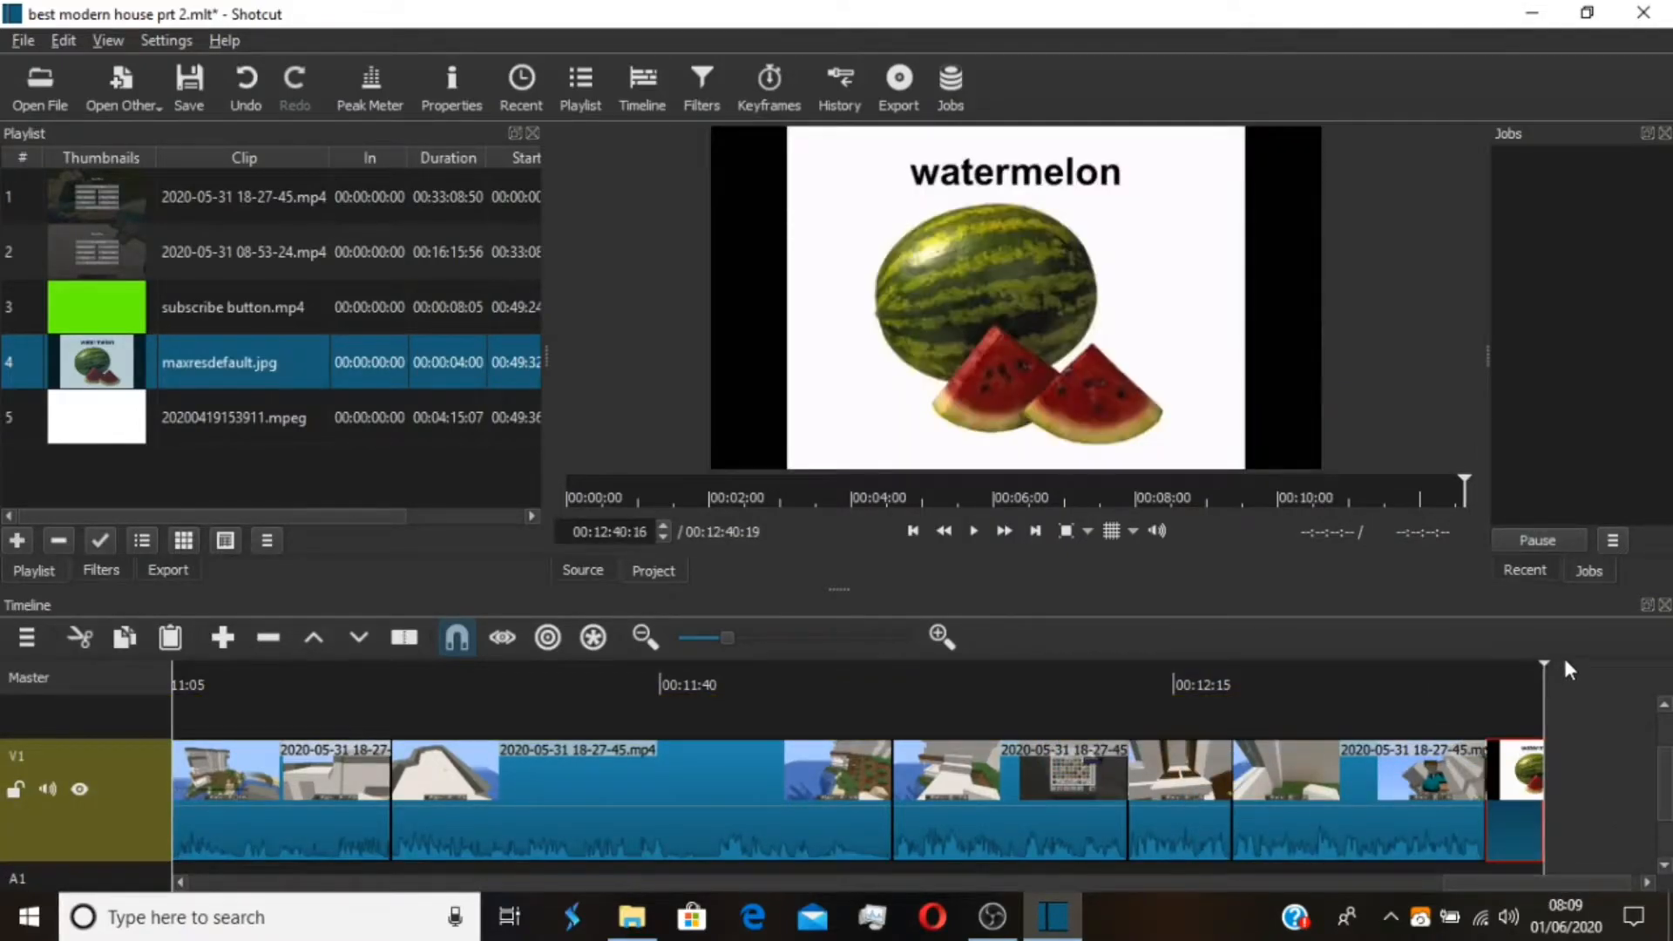
key(a)
key(a)
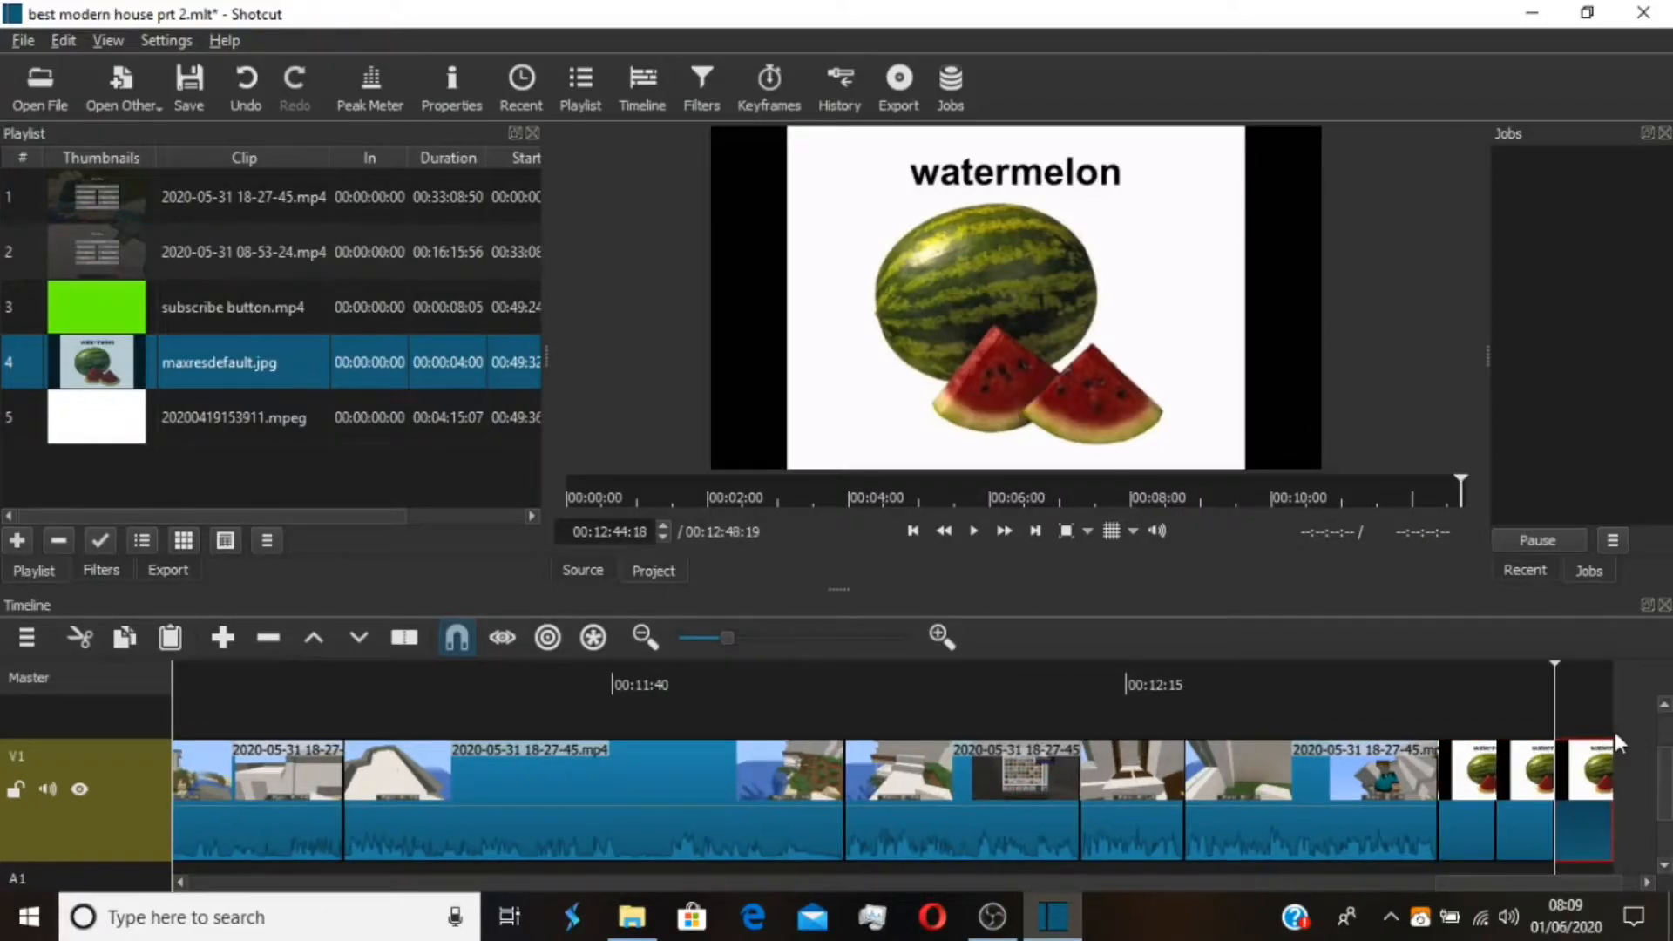
key(a)
Place 20200419153911.mpeg on the A1 track, starting beneath the first watermelon image
scroll(1665, 798, down, 1)
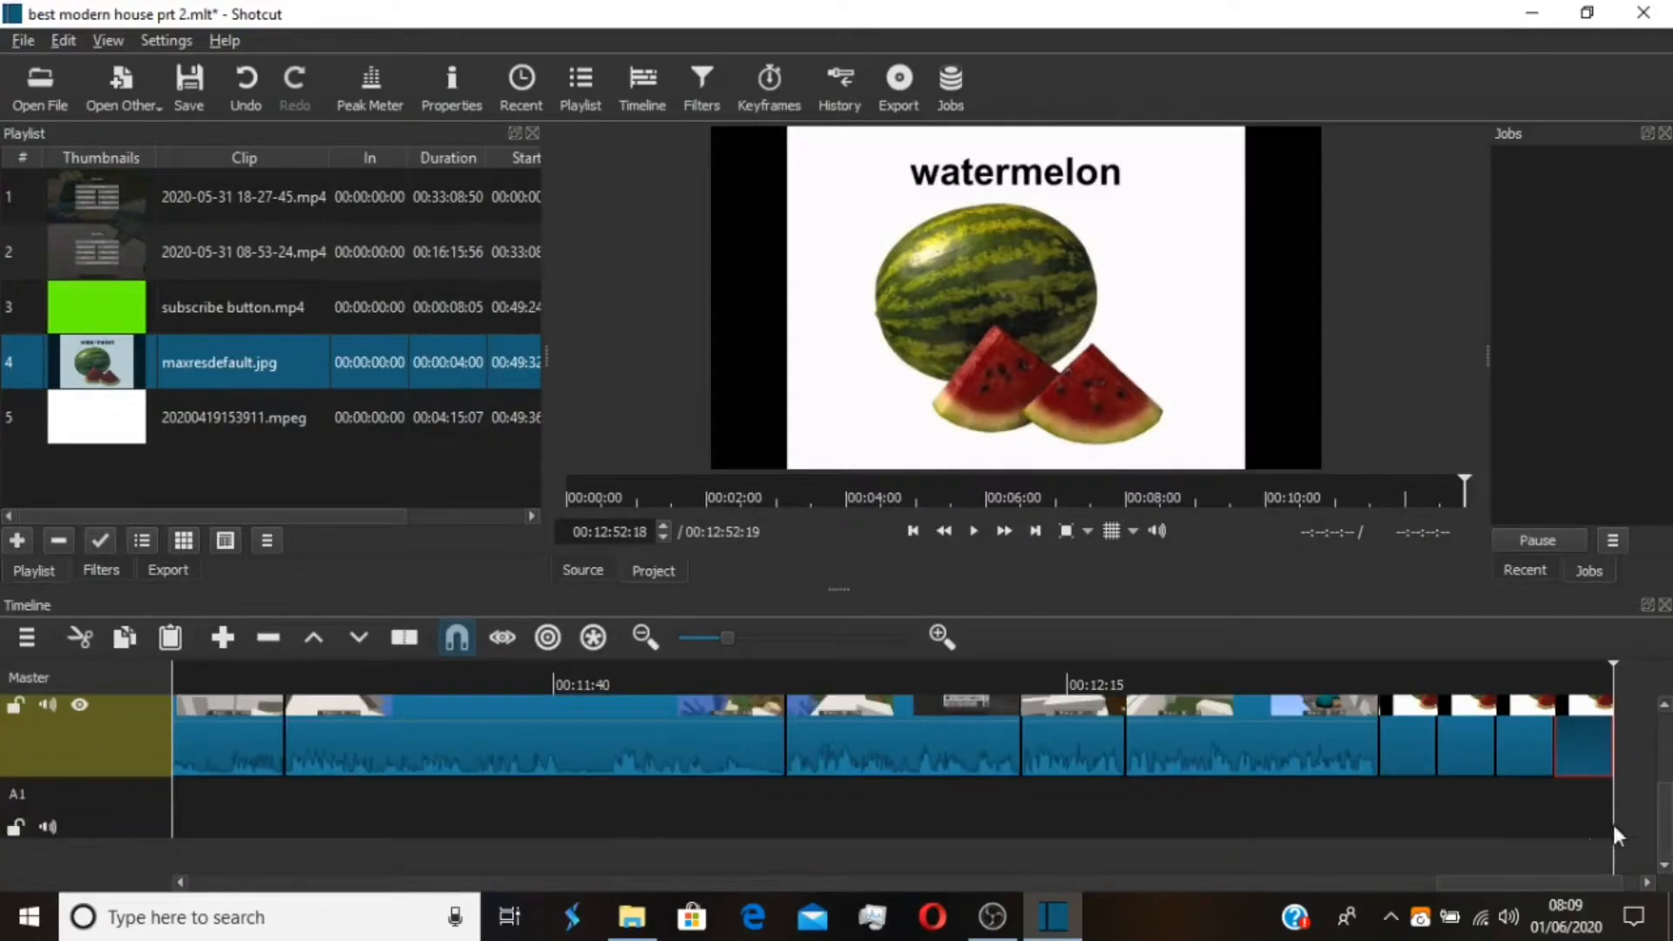
right_click(1656, 811)
click(1598, 550)
drag(244, 417, 1435, 931)
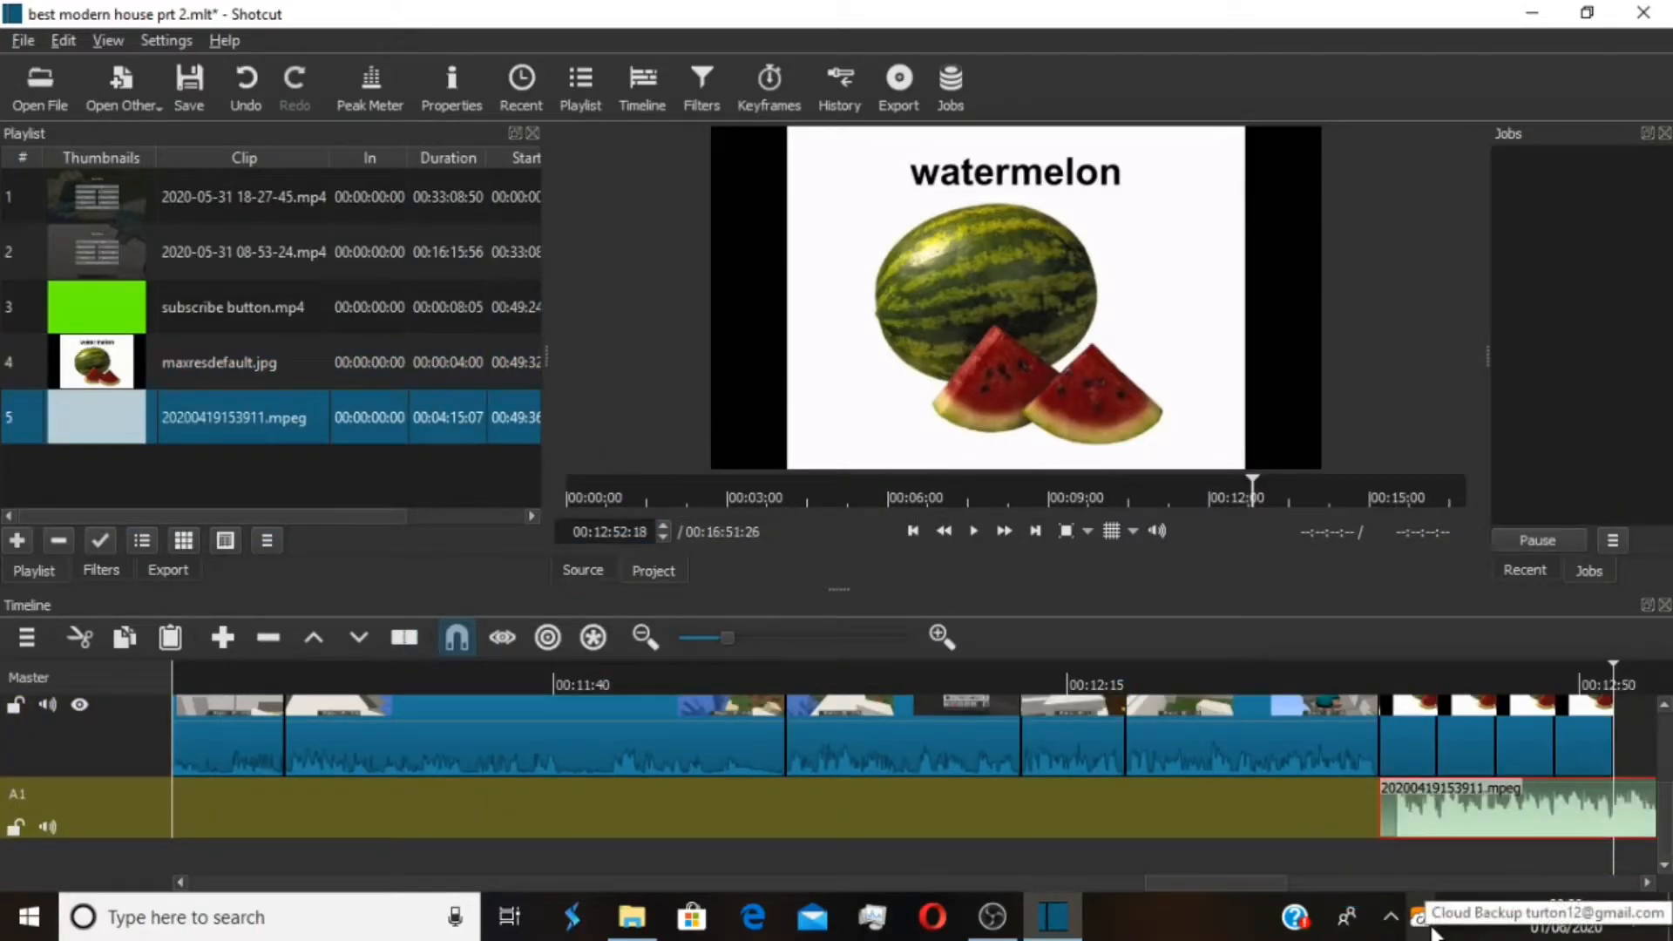
Trim the A1 music clip at 00:12:52:18, where the last watermelon image ends, and add a fade-out at its end
key(s)
key(Delete)
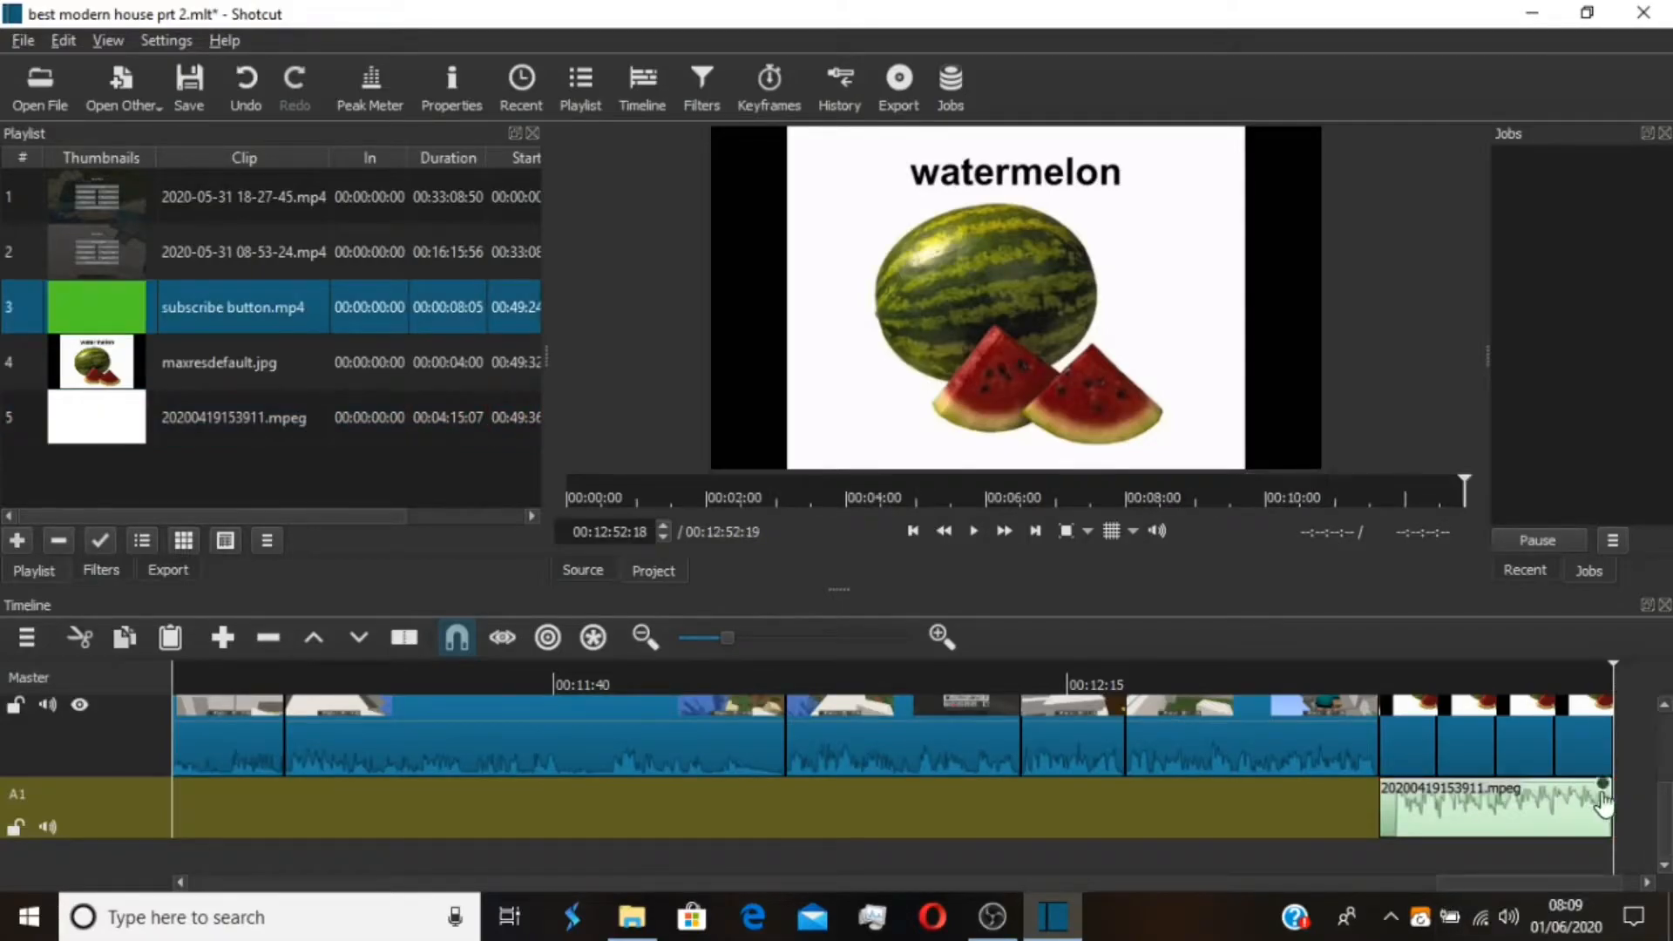
drag(1608, 781, 1551, 807)
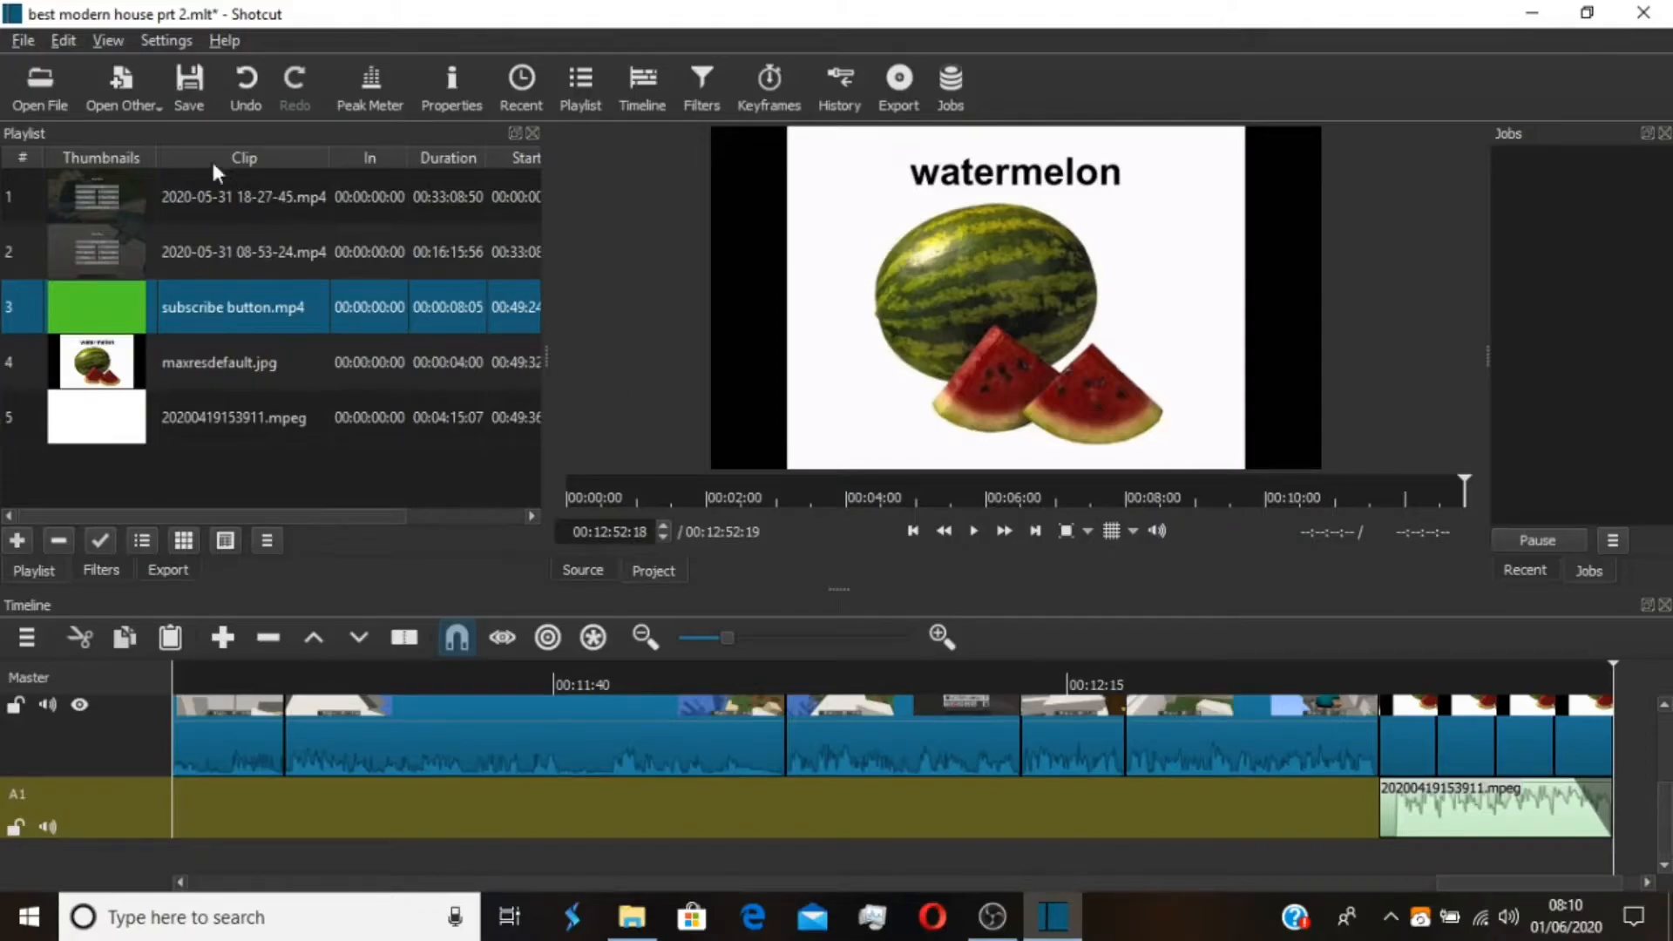
Save the project and start a timeline export to file with the YouTube preset
click(189, 87)
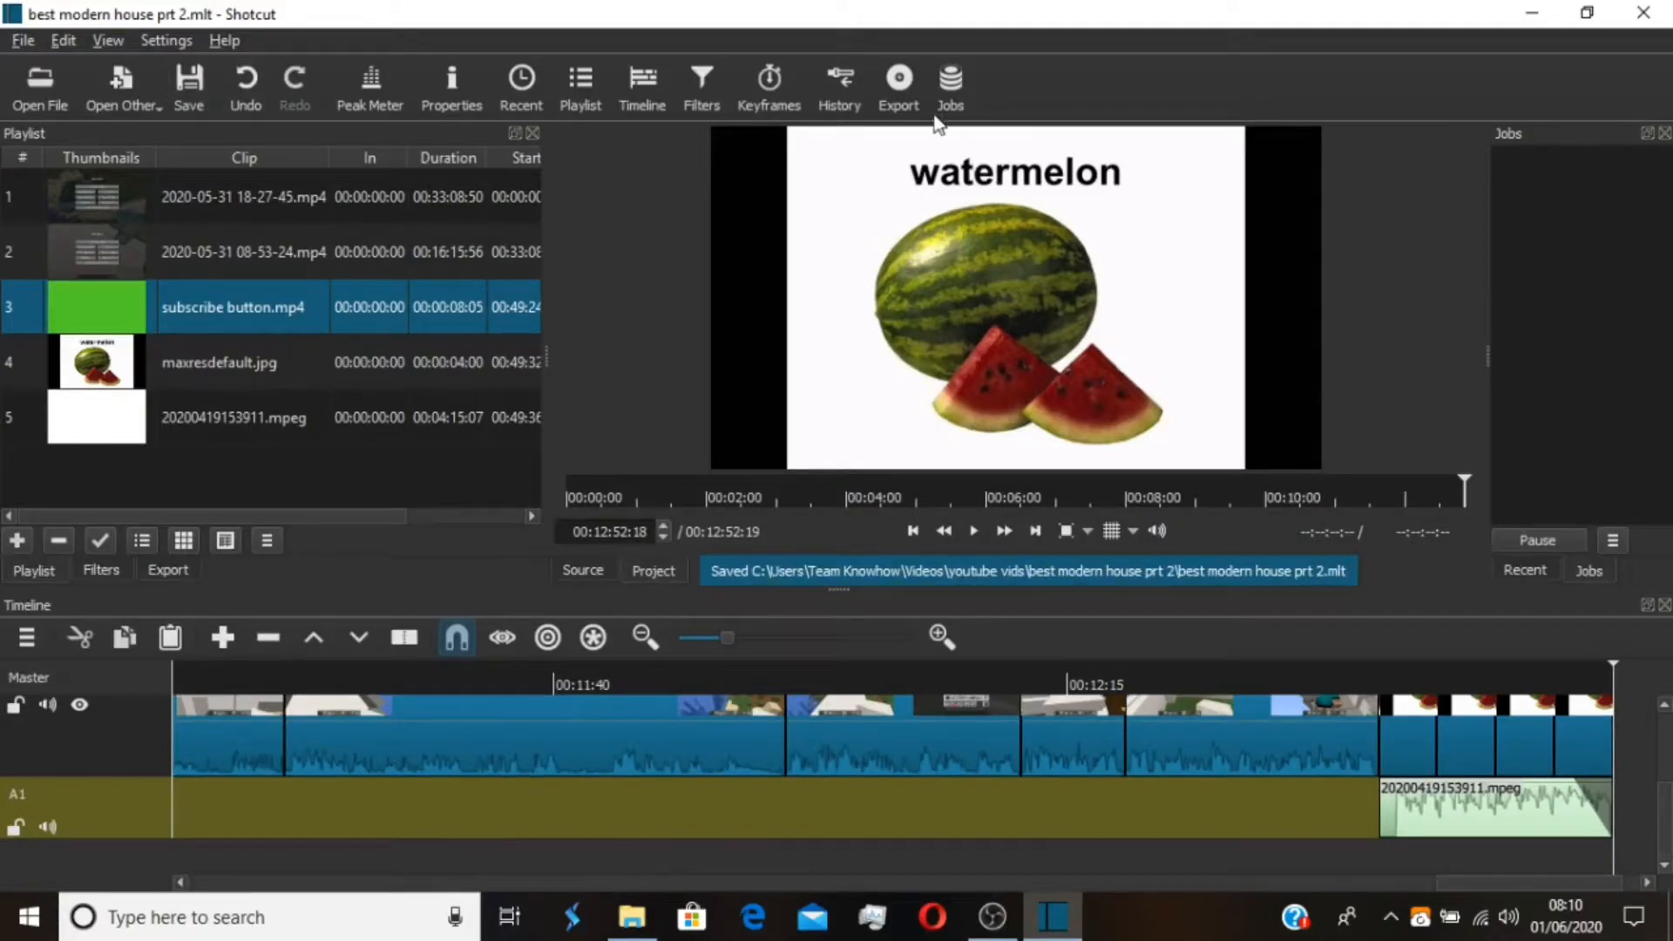
click(903, 86)
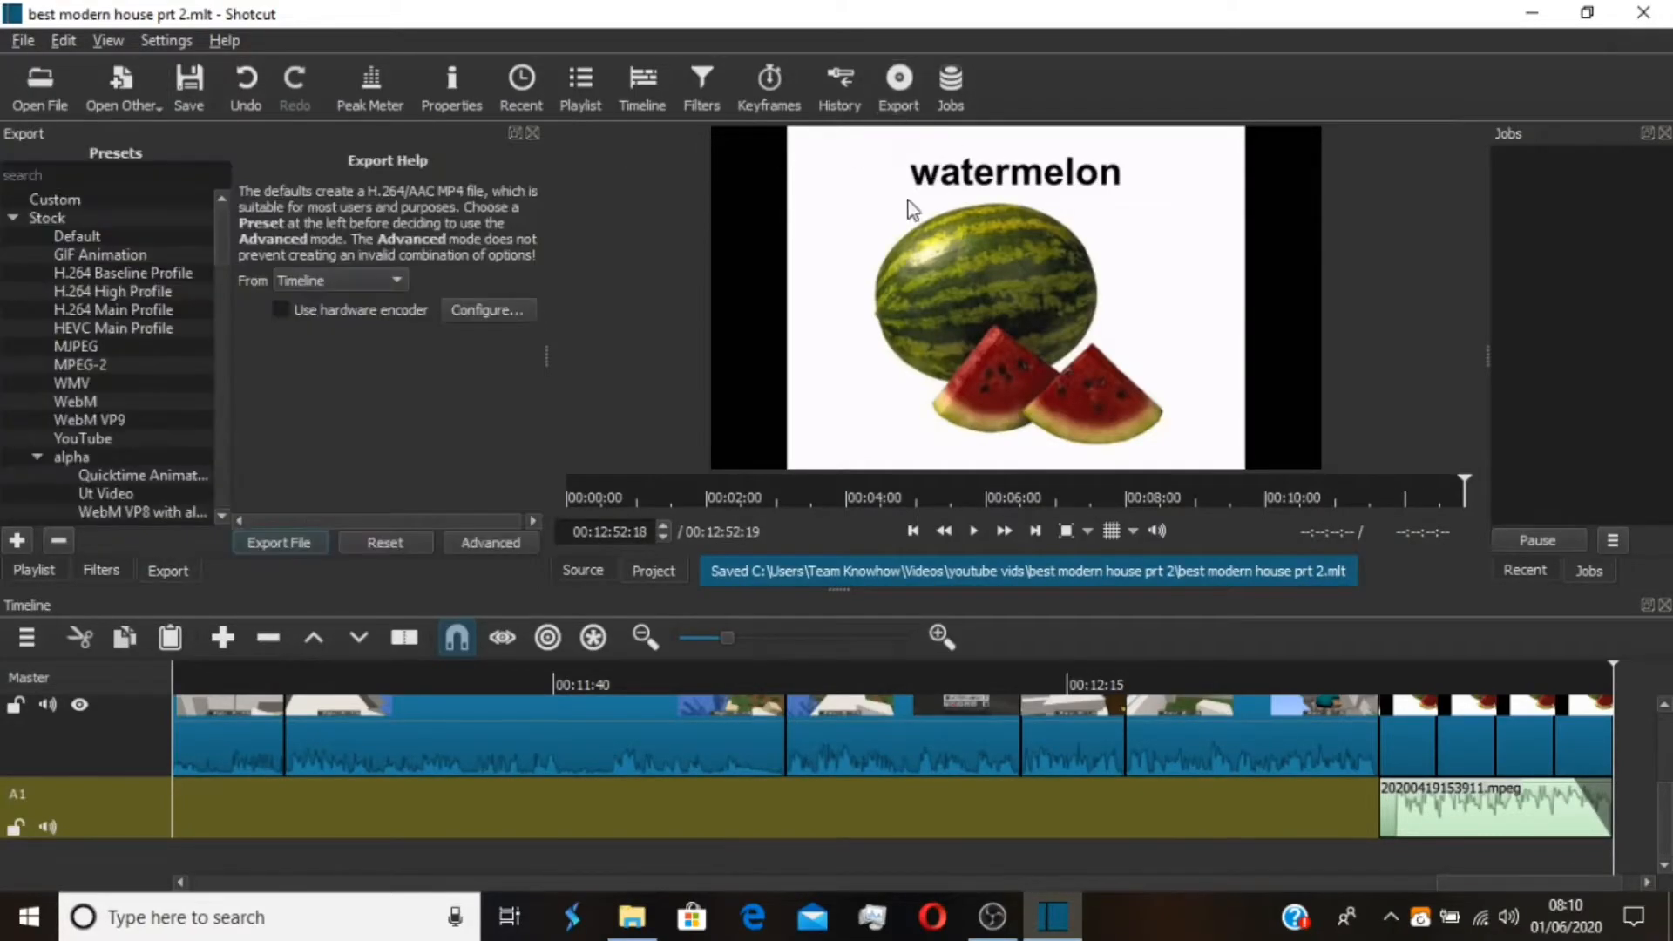
click(120, 441)
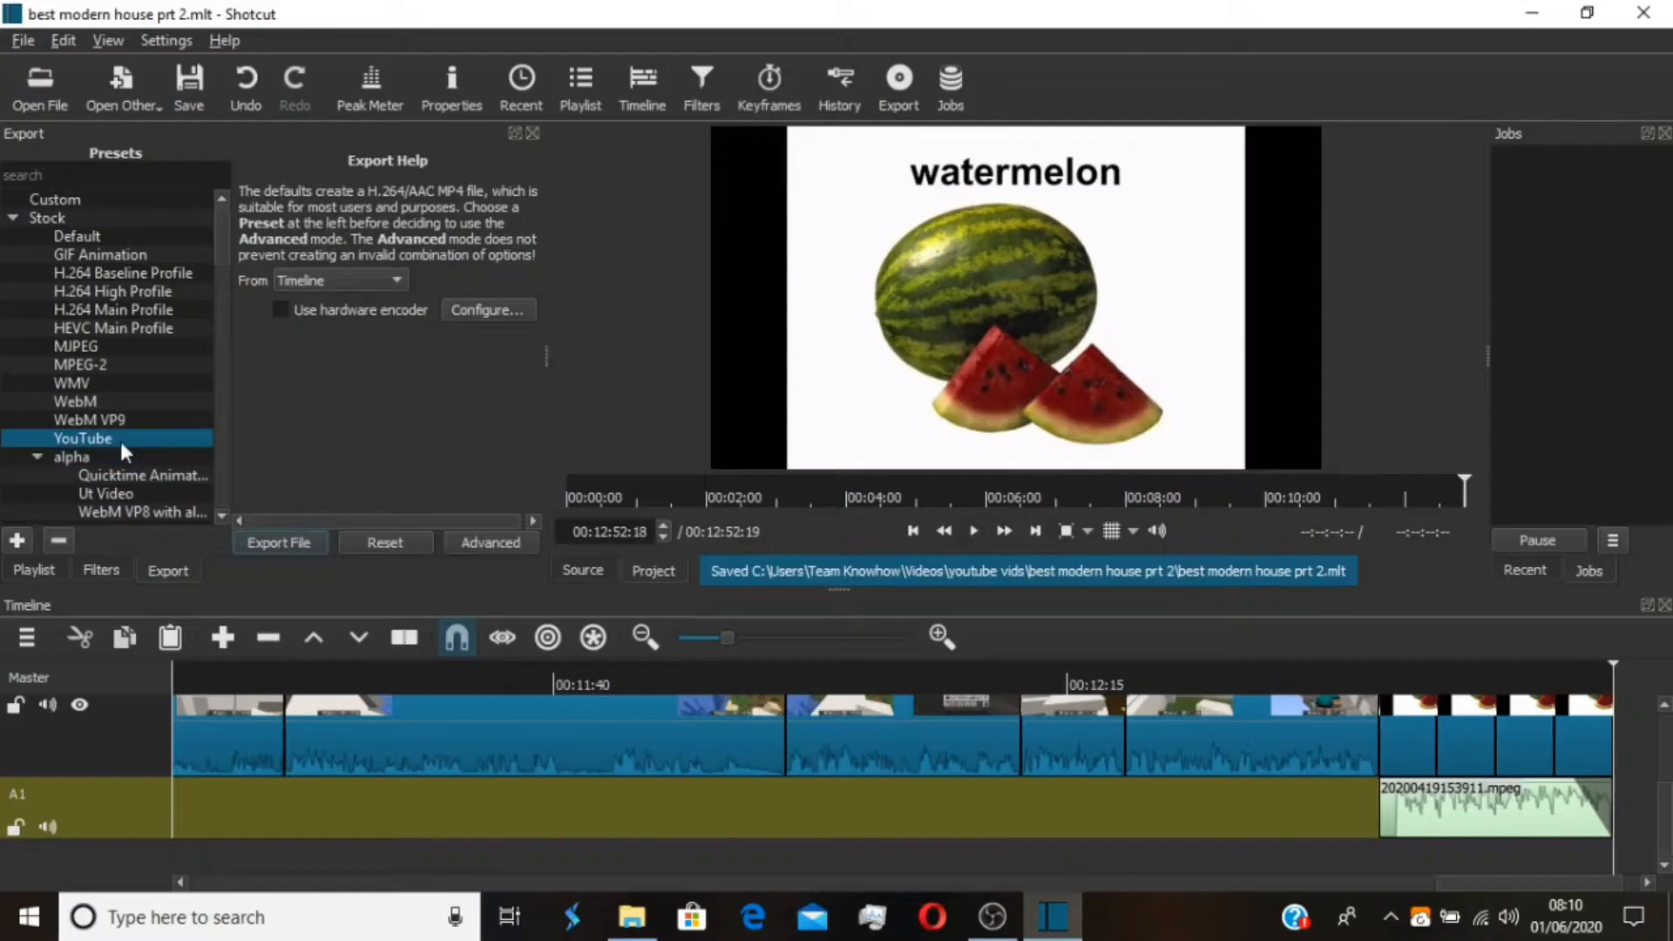
click(292, 540)
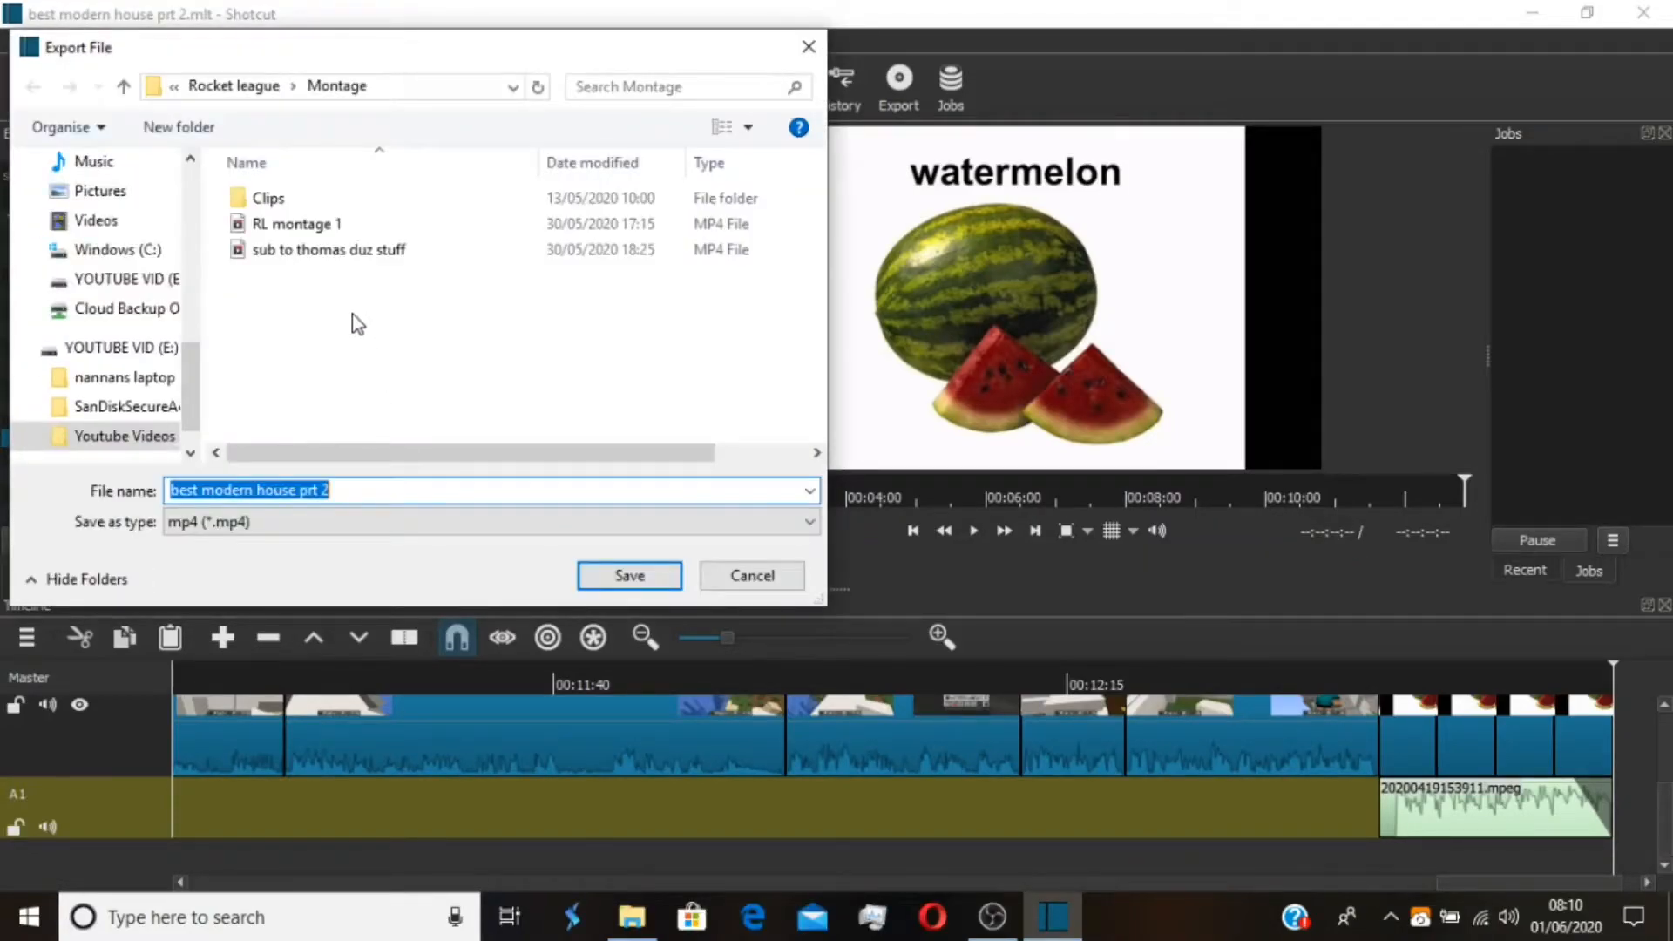
Export the video as "best modern house prt 2" in mp4 format to the Minecraft folder inside Actual Videos
click(240, 91)
click(223, 98)
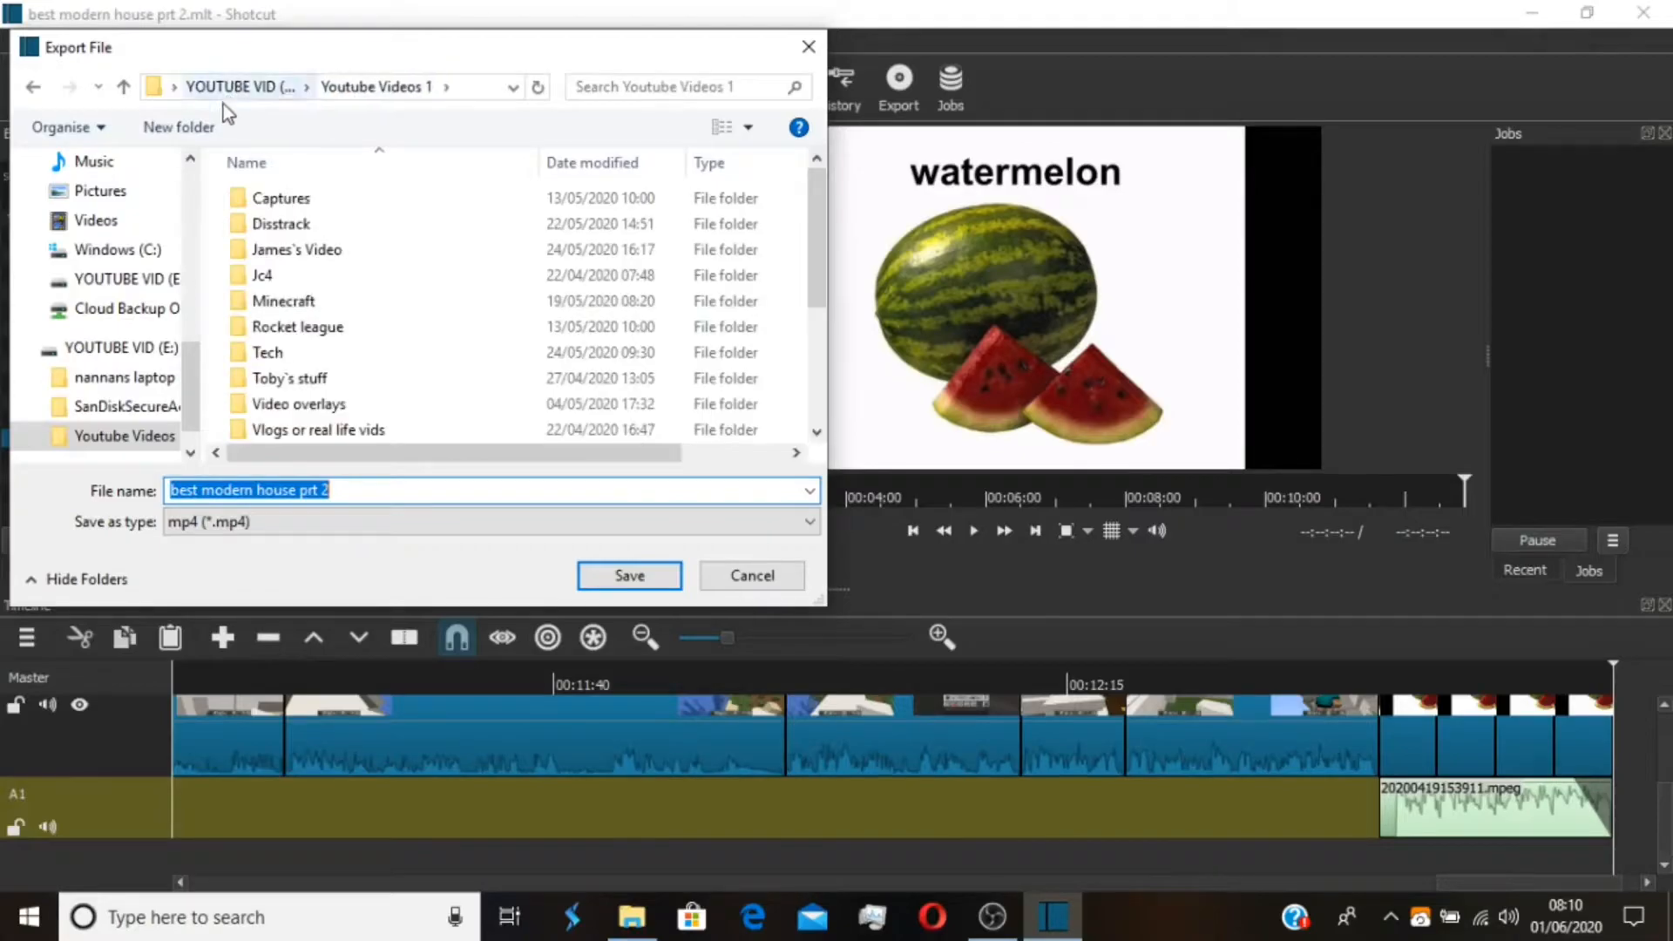
double_click(307, 303)
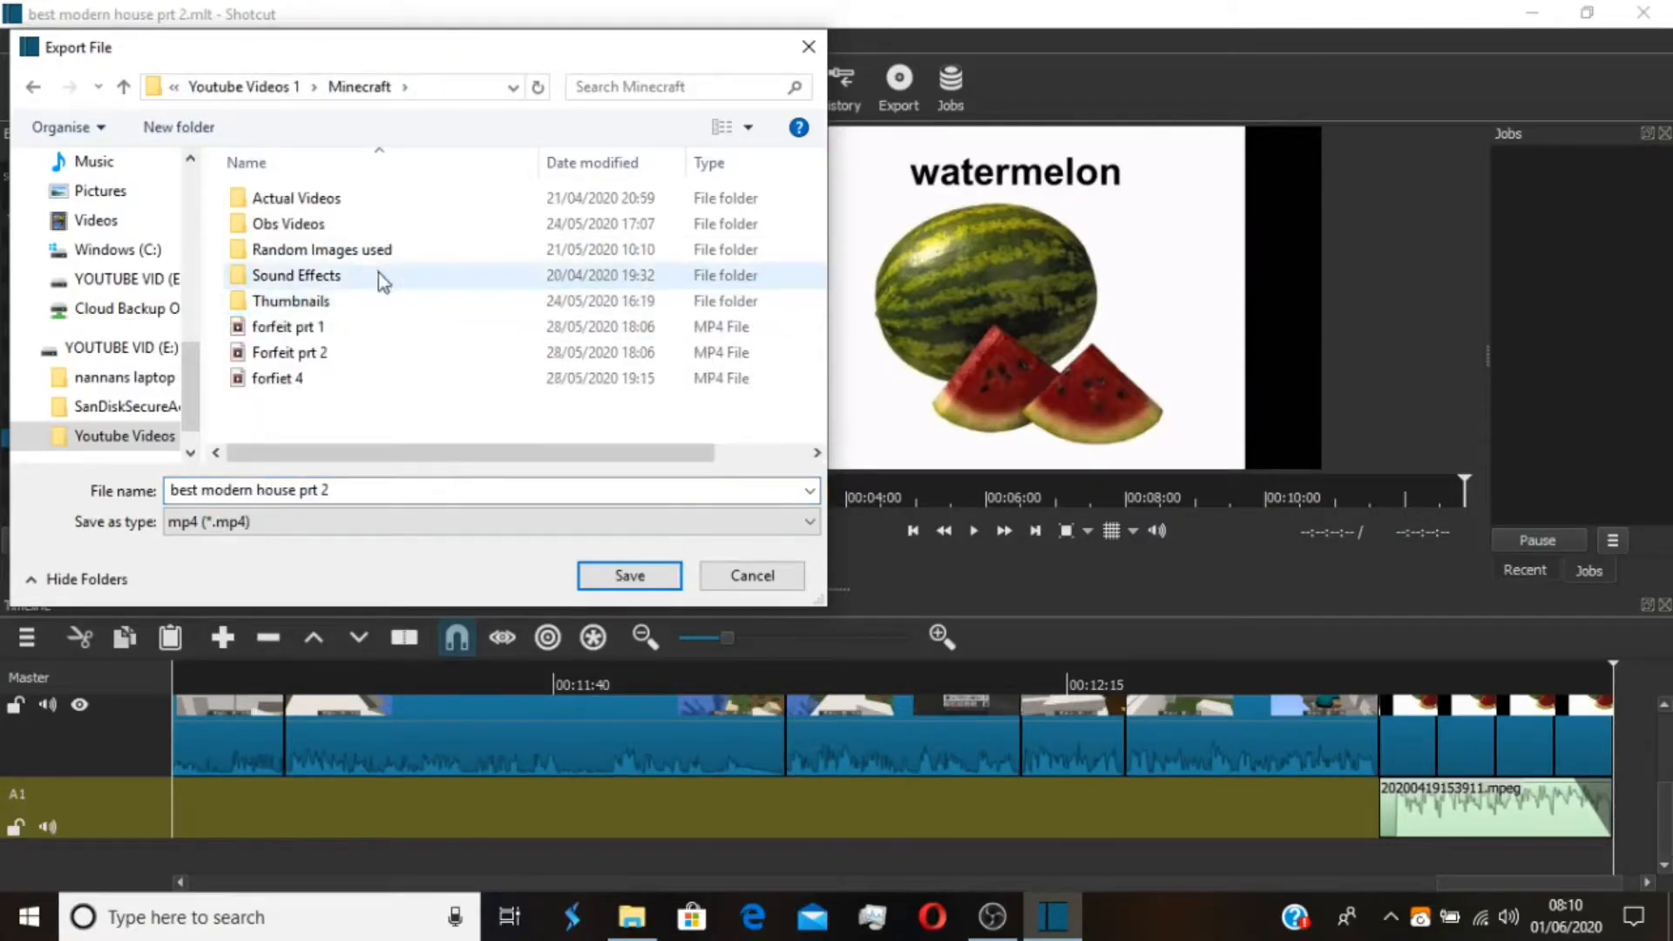
double_click(383, 202)
double_click(378, 228)
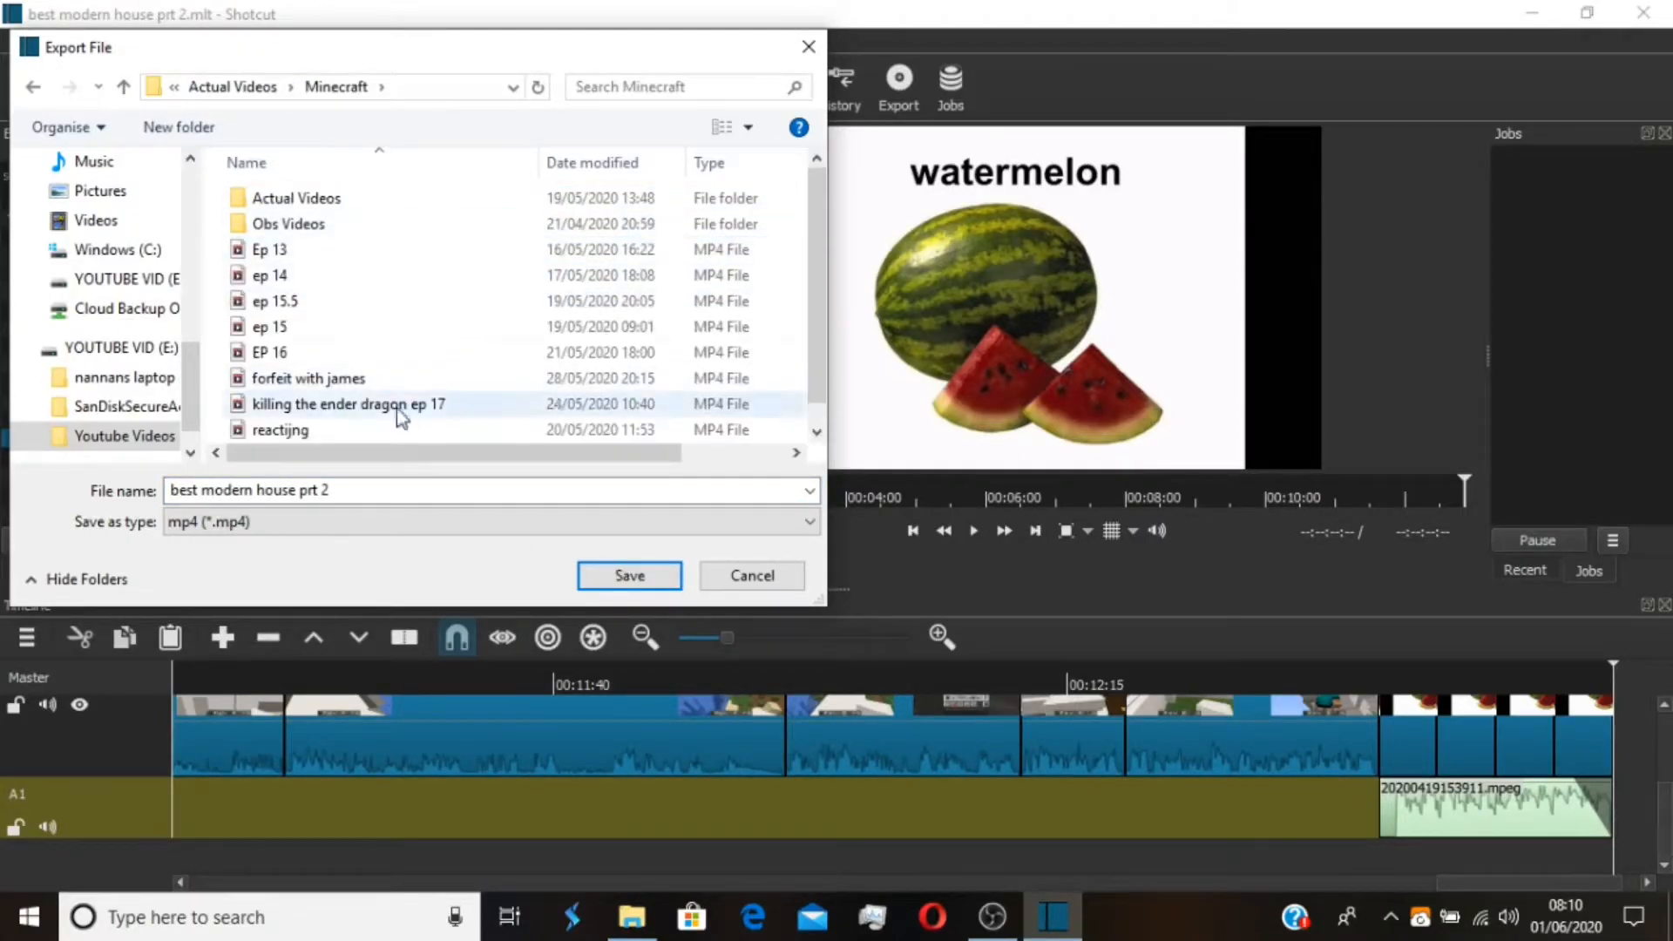
click(628, 577)
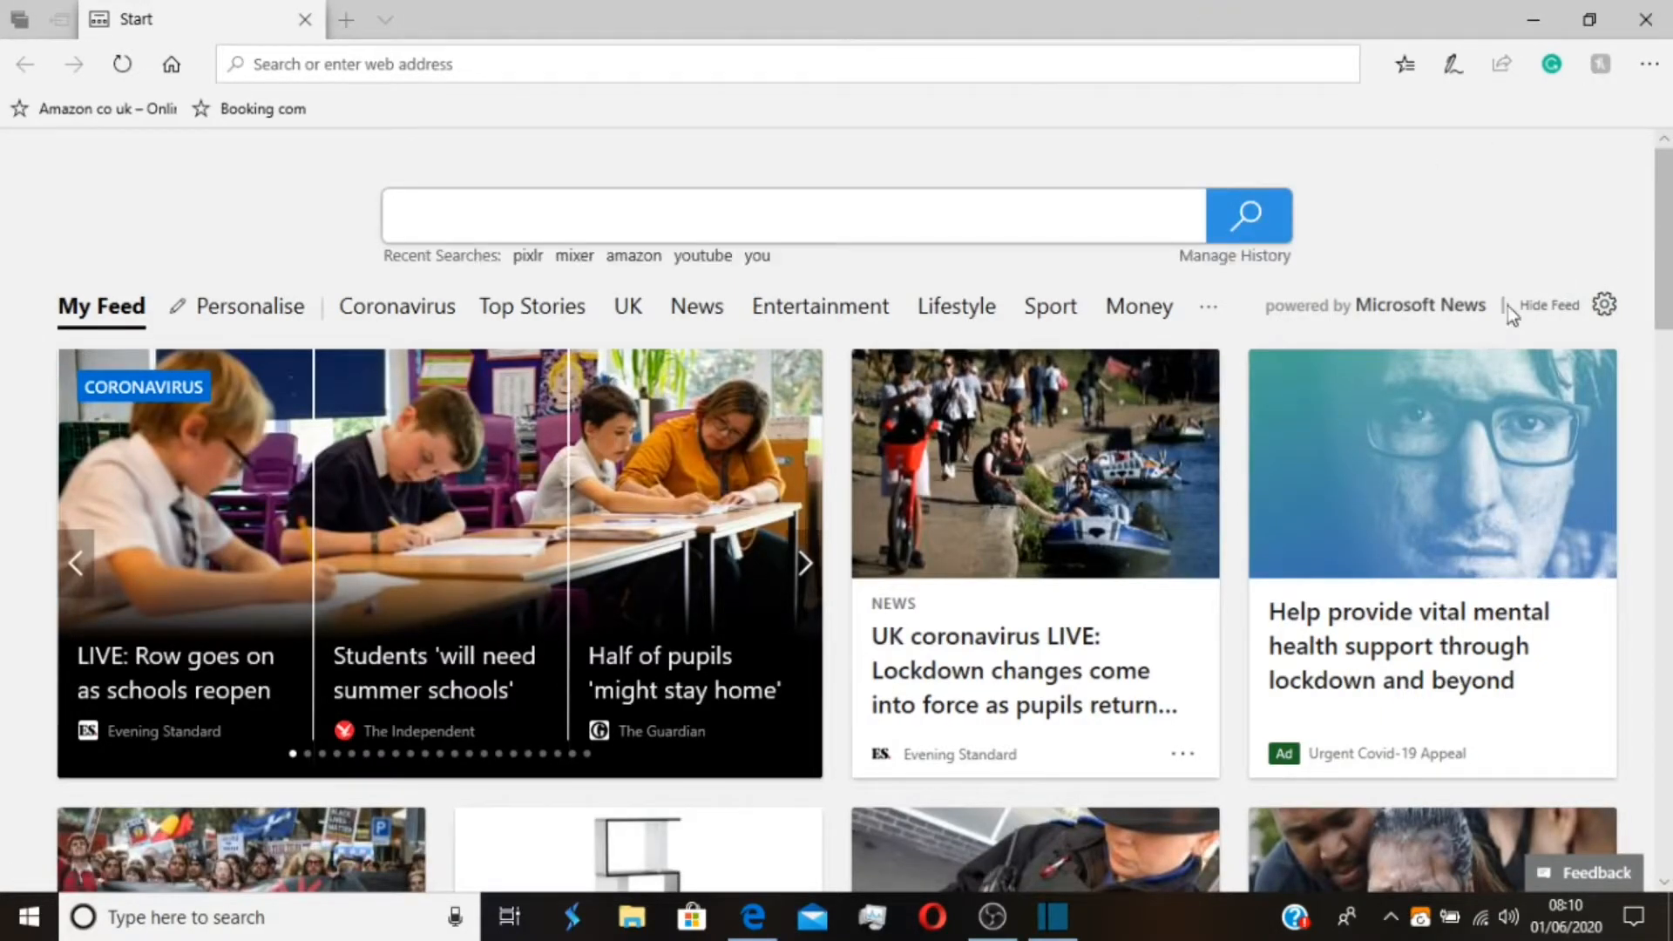
Close the browser window, search the computer for "min" and open Minecraft Launcher
click(1644, 21)
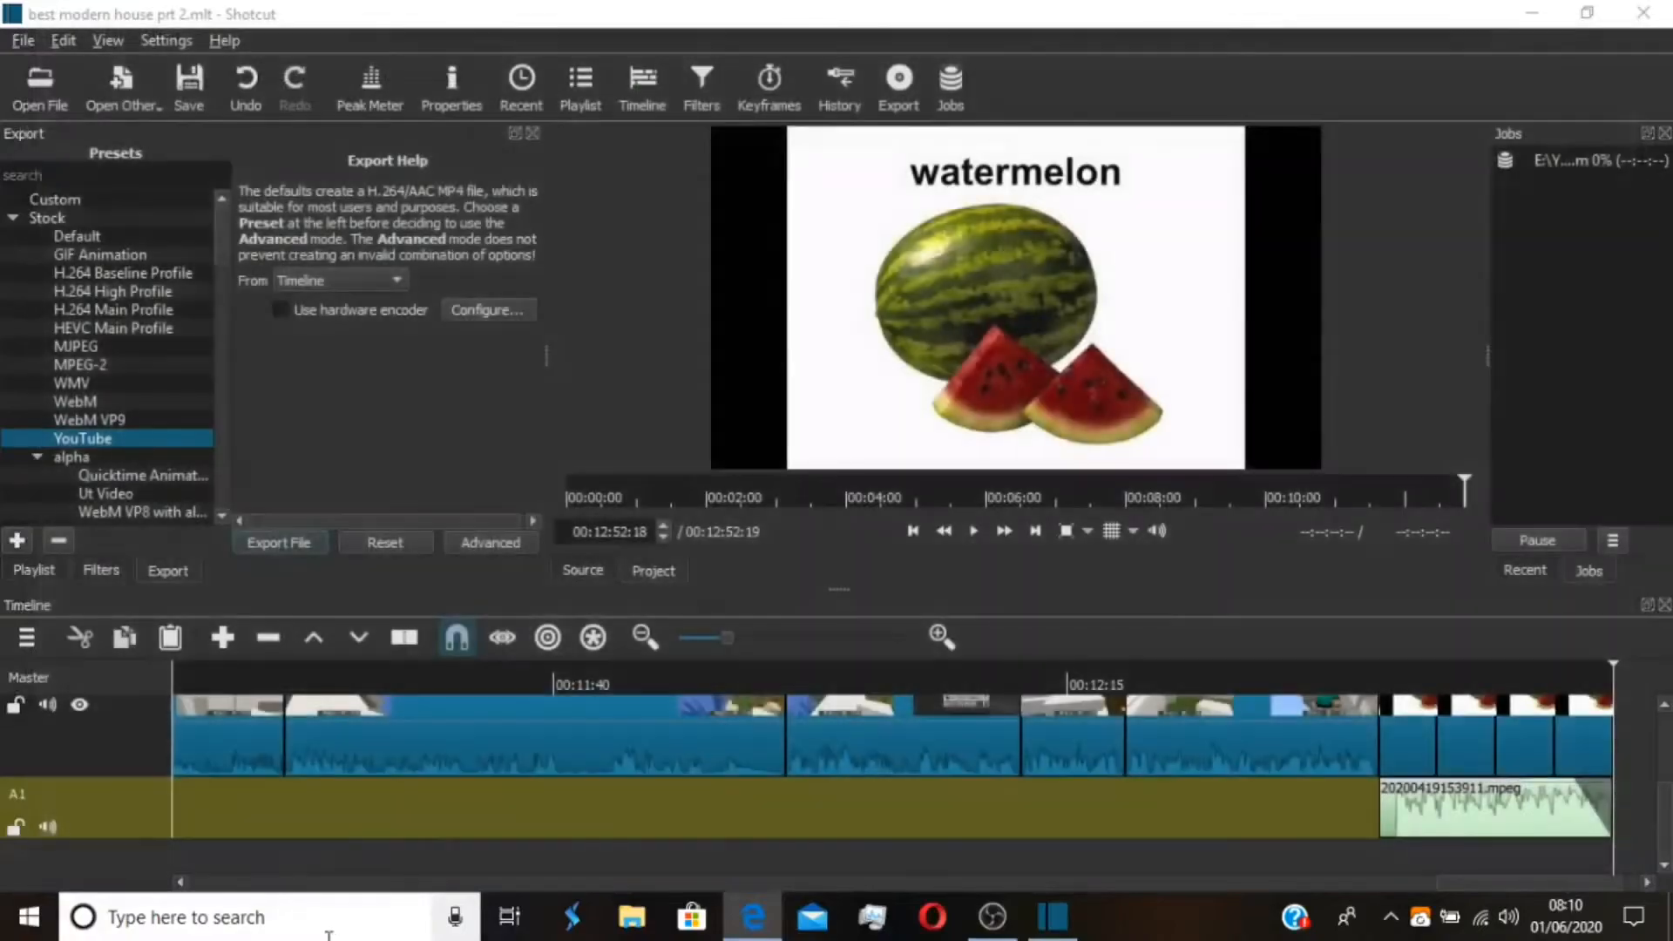
click(326, 932)
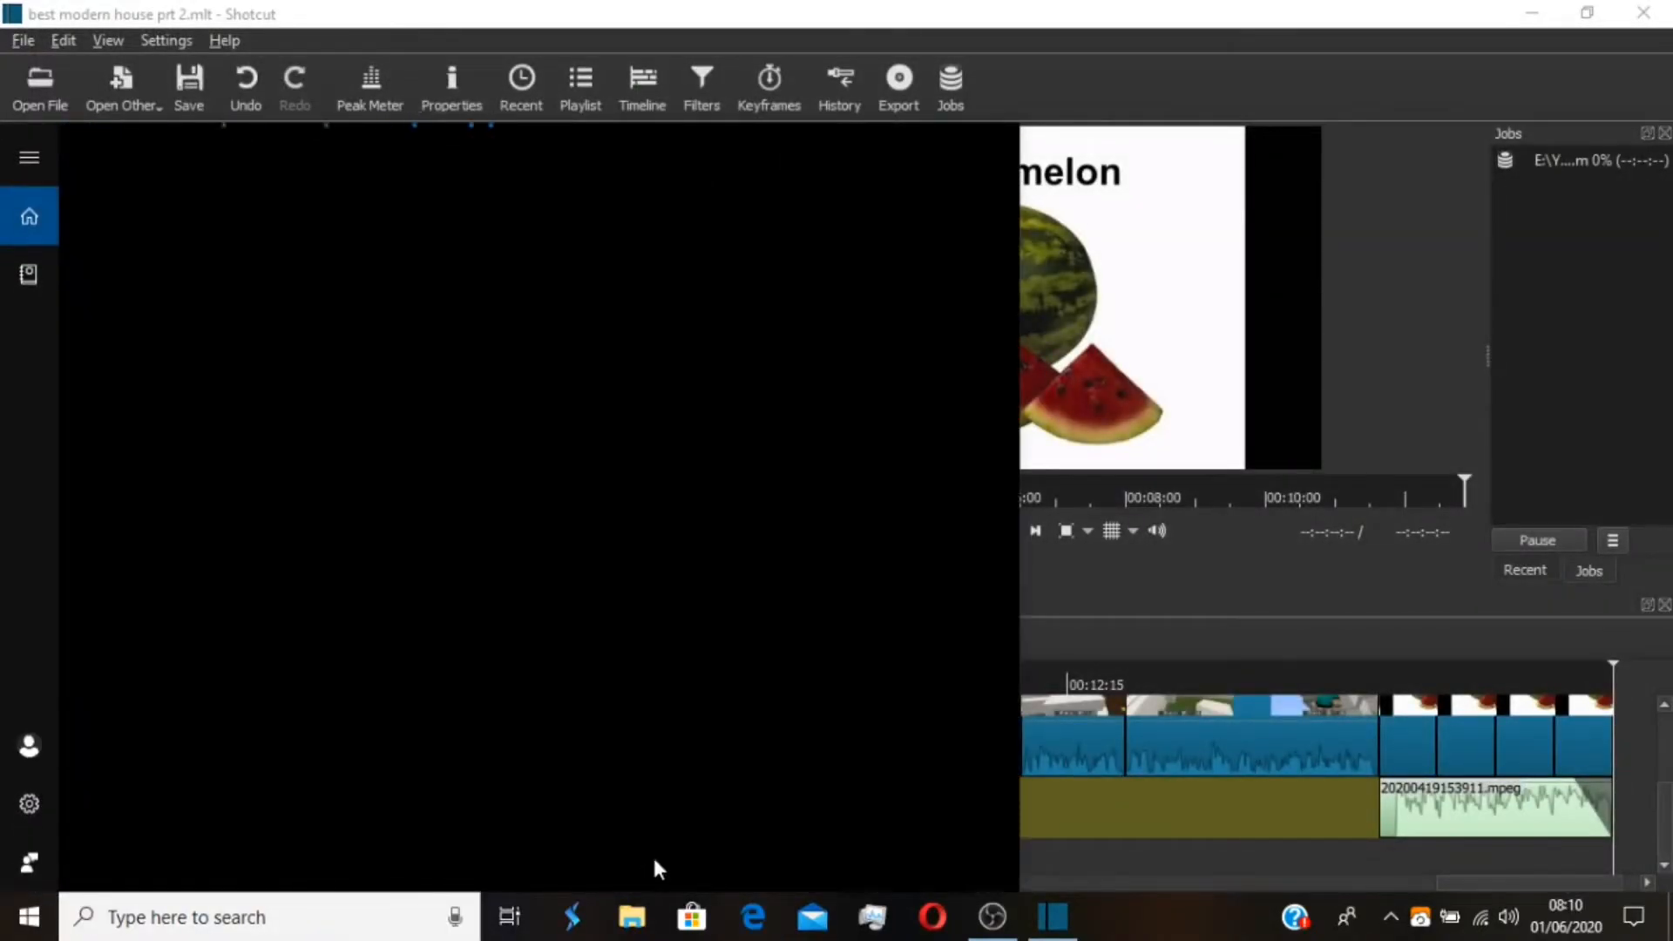
click(342, 906)
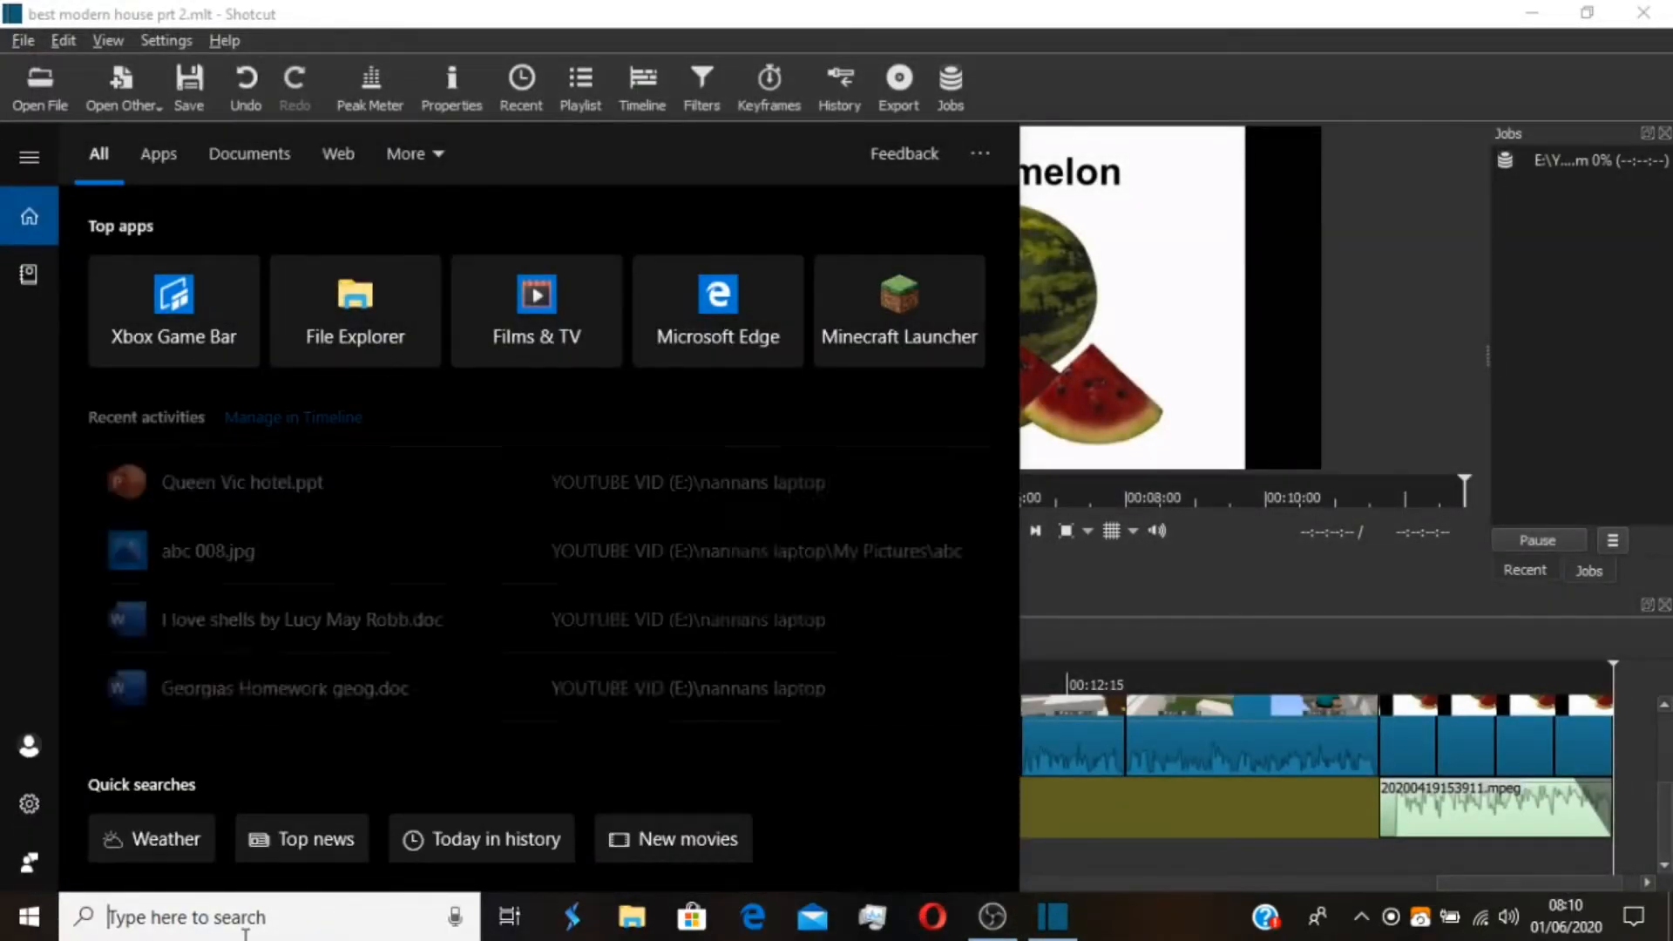
text(min)
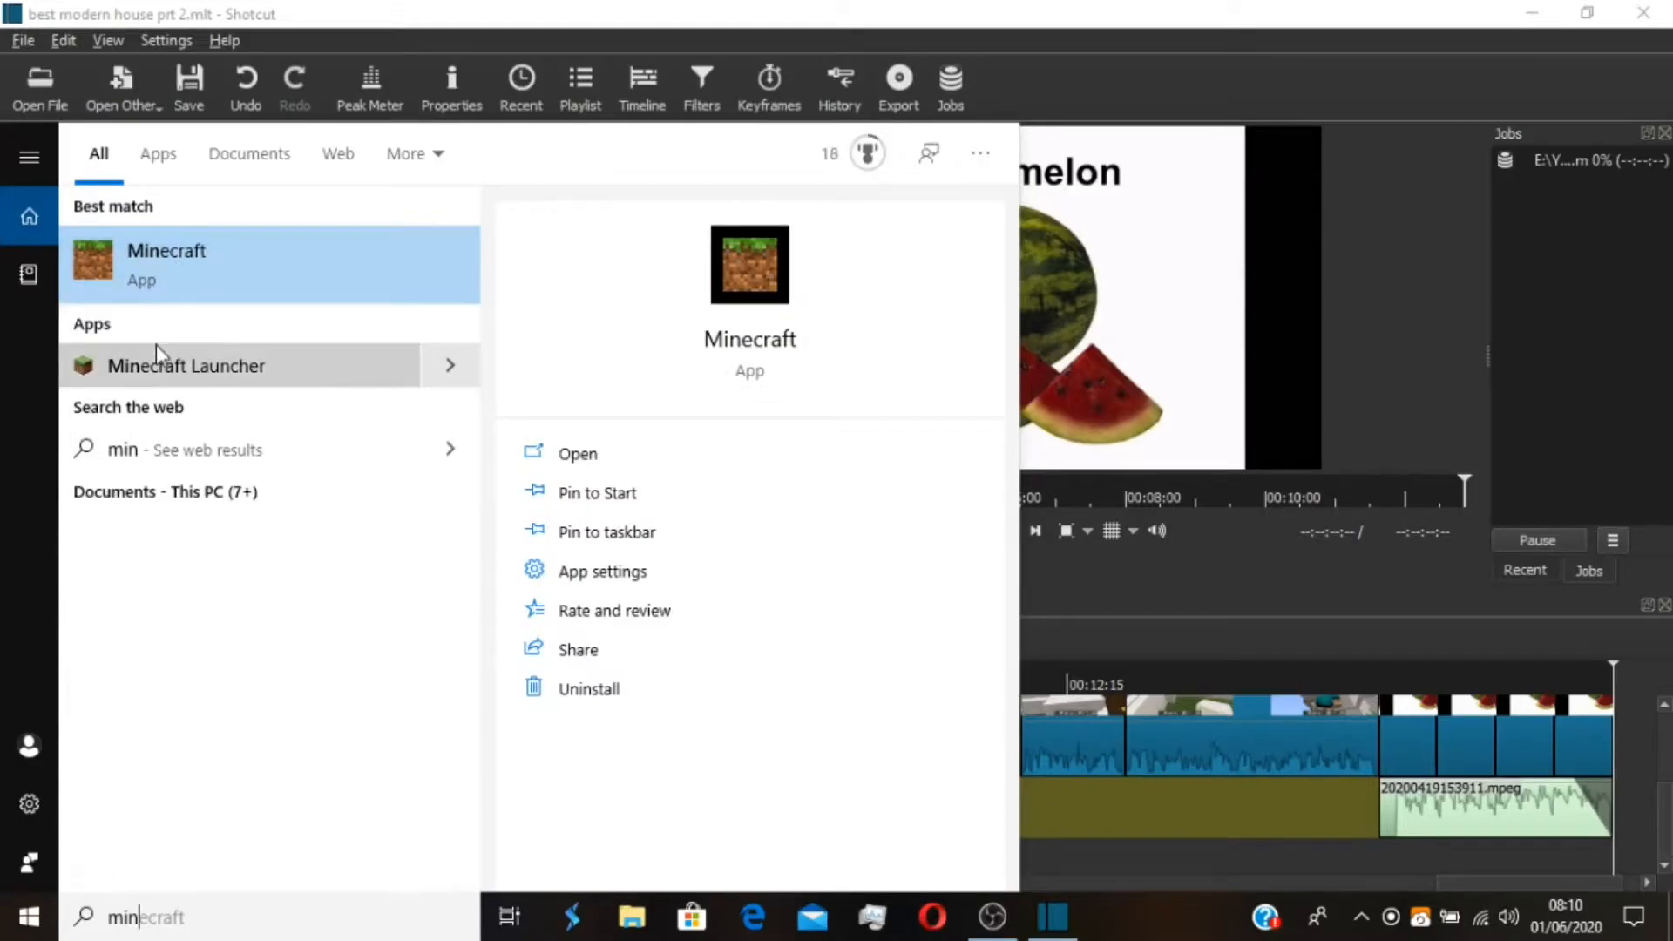
click(165, 380)
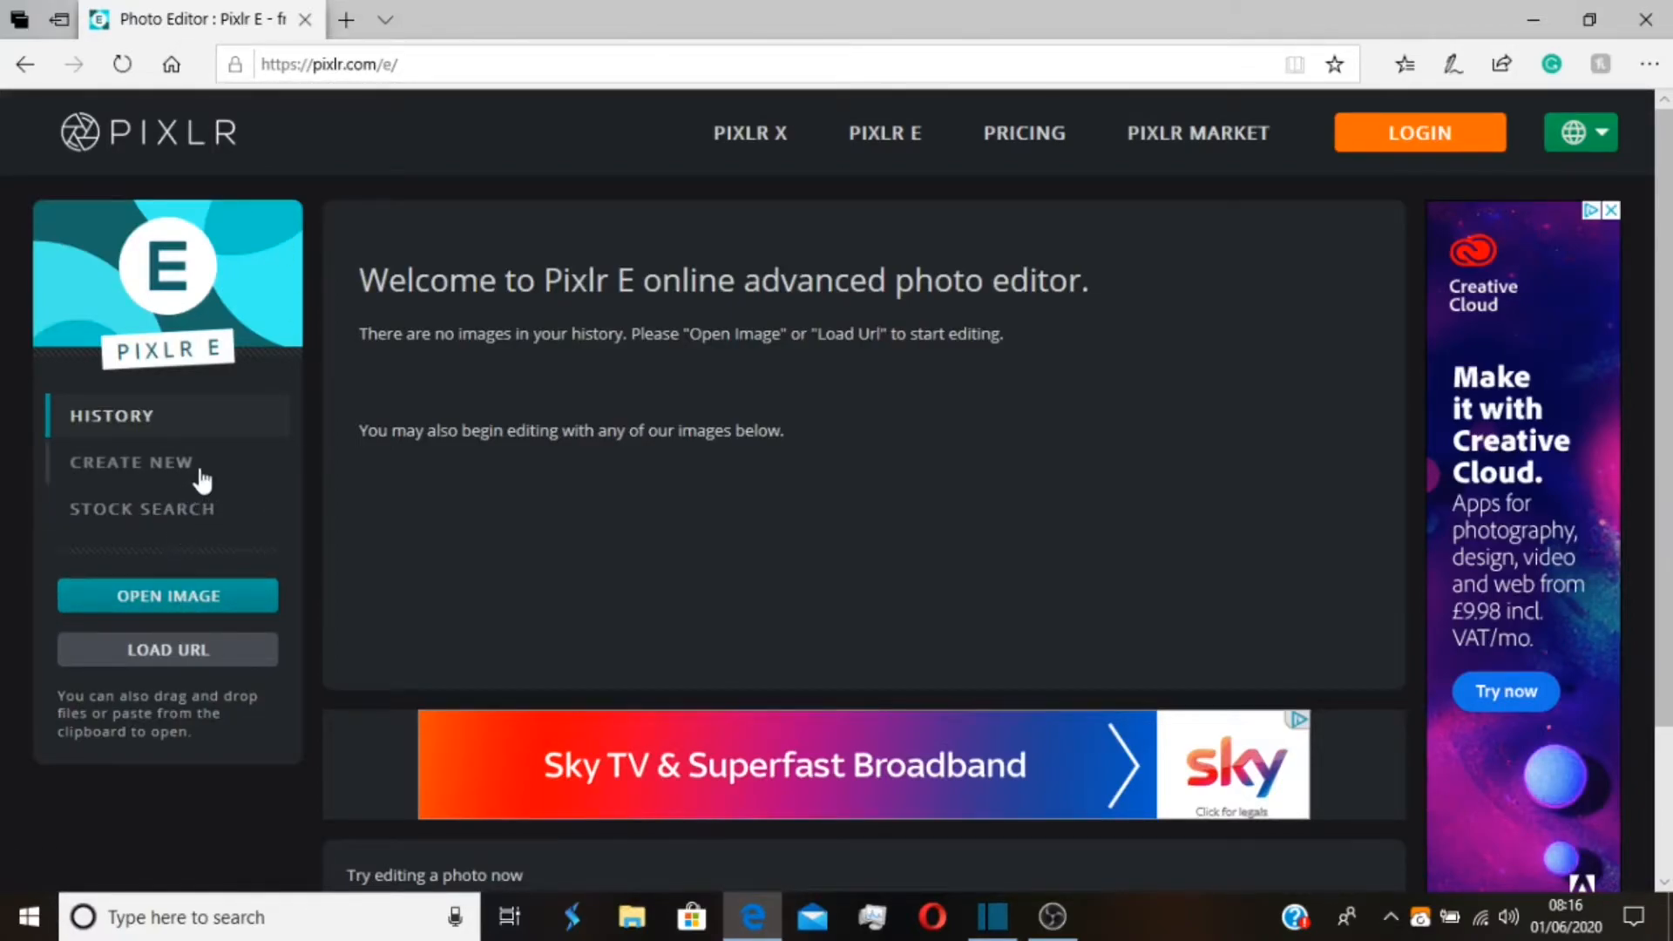
Create a new blank 1920 x 1080 image in Pixlr E
click(165, 463)
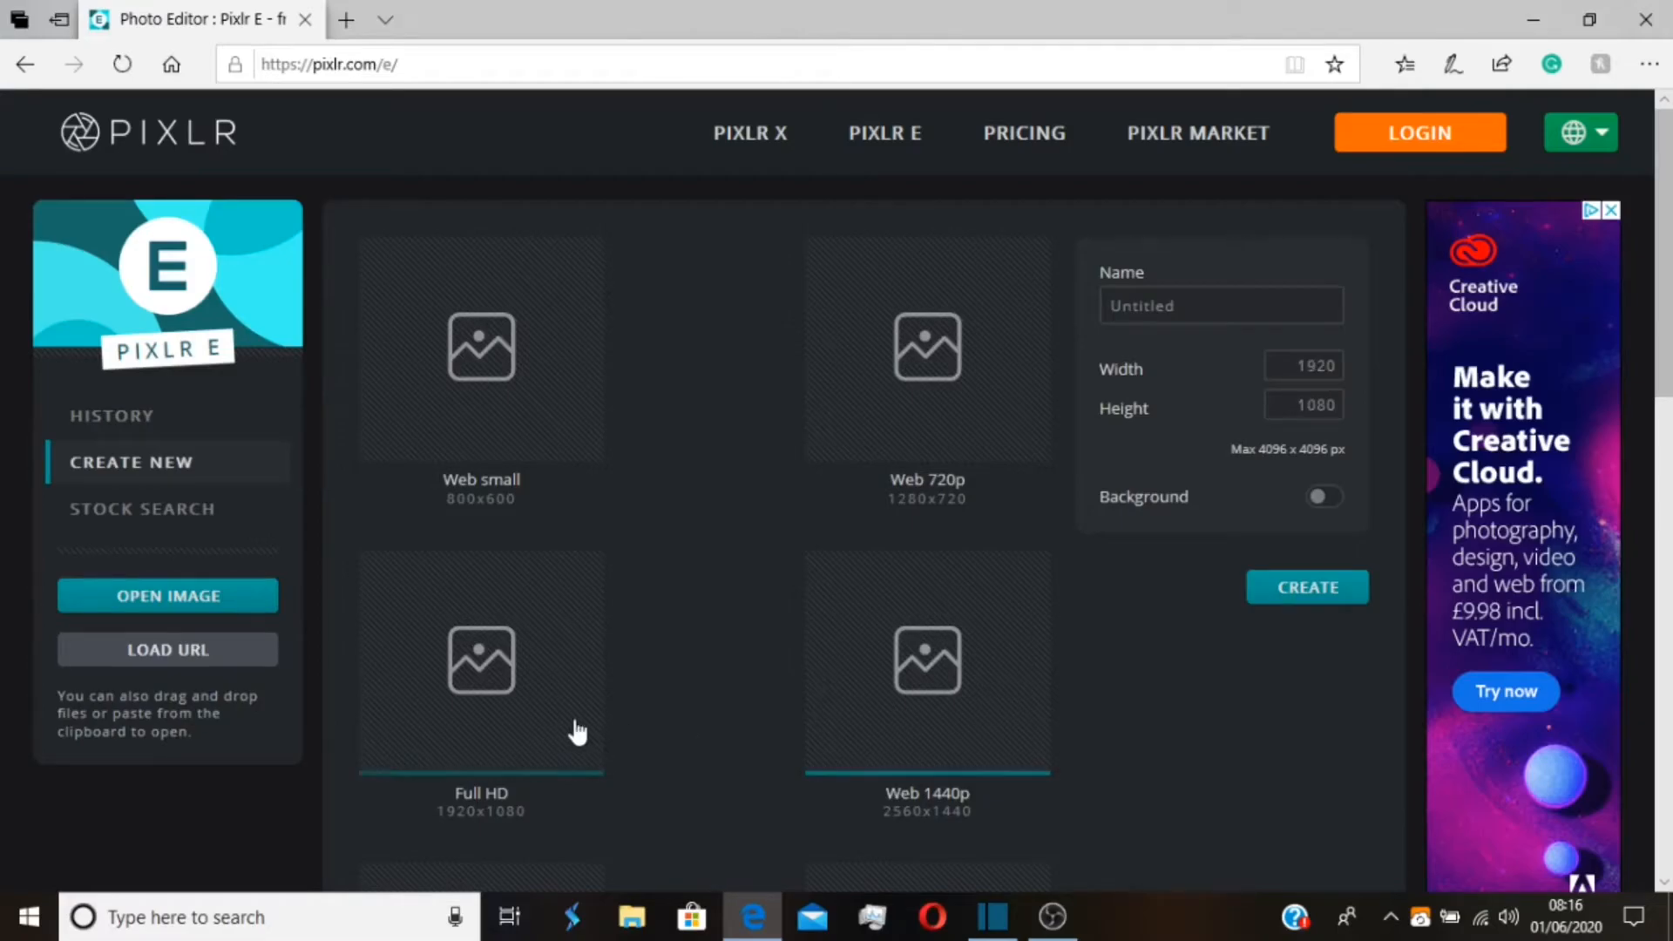
click(1342, 593)
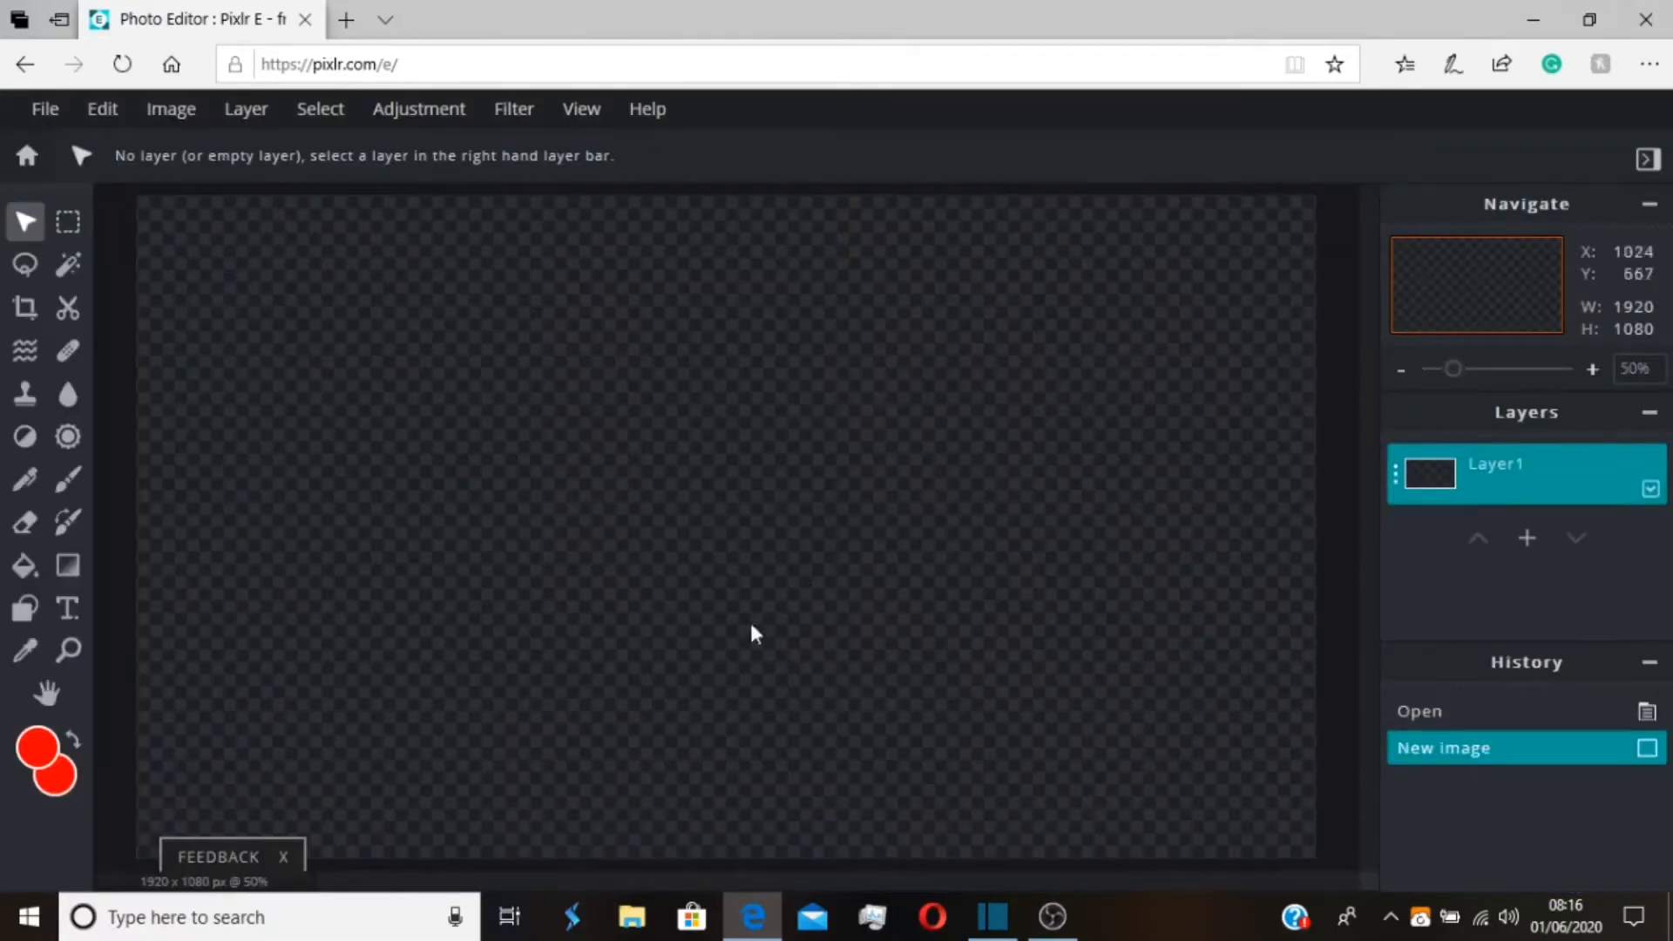
scroll(842, 507, up, 4)
scroll(841, 509, down, 6)
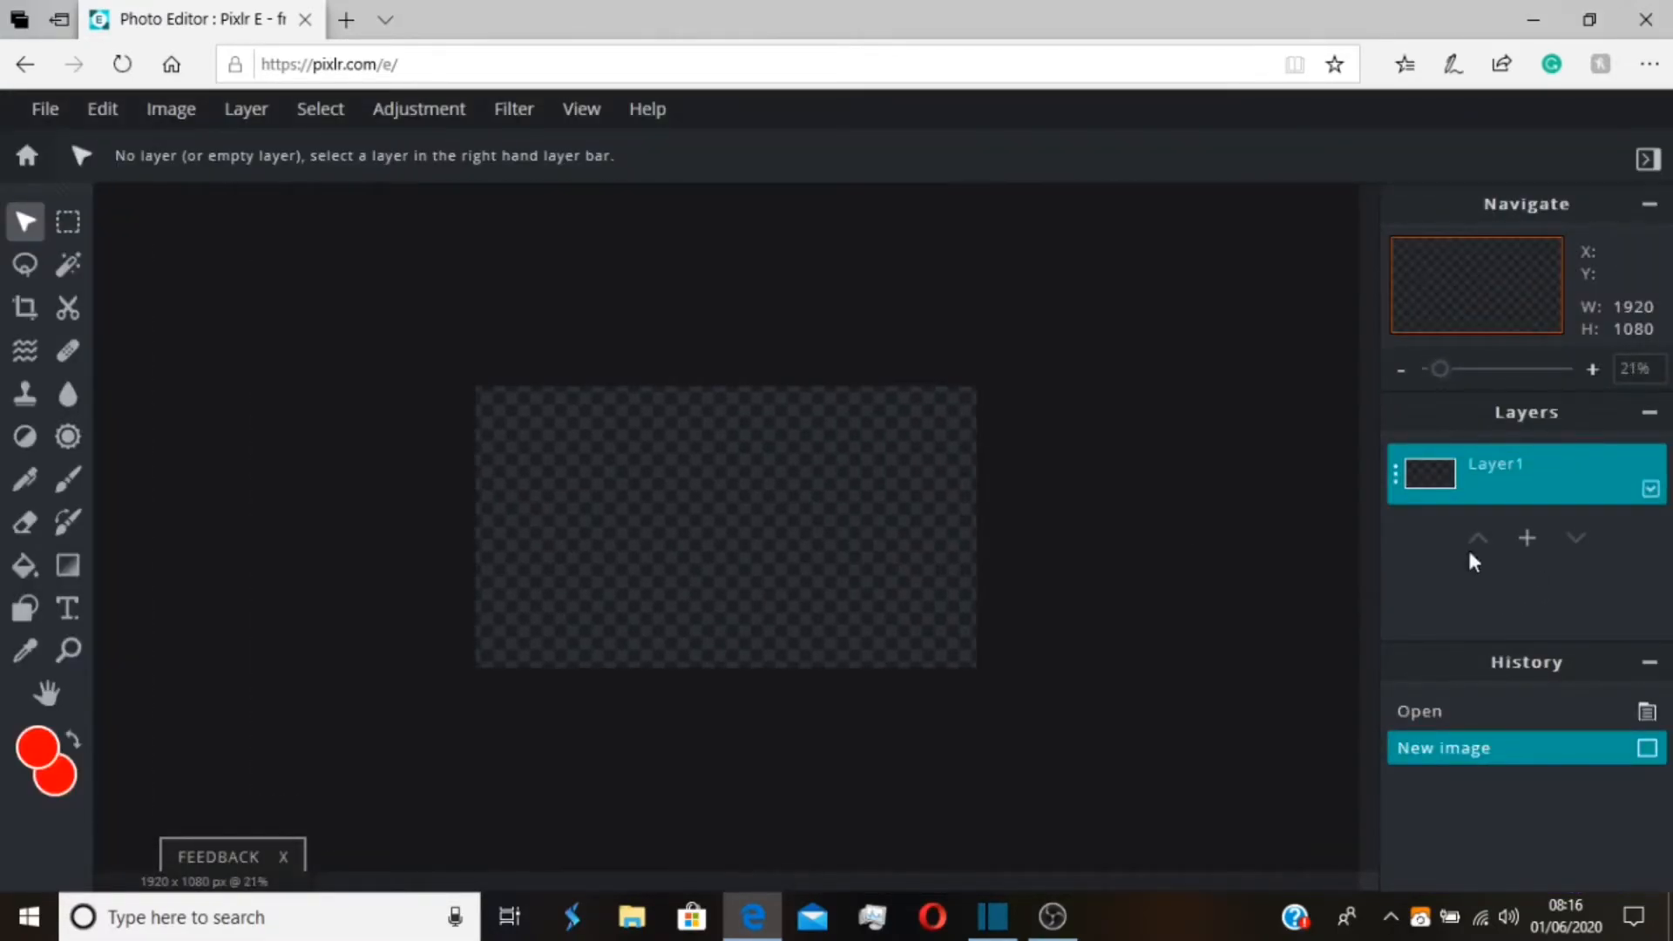
Add two image layers with Minecraft house screenshots, using the 01_06_2020 08_14_18 capture for the second
click(1527, 537)
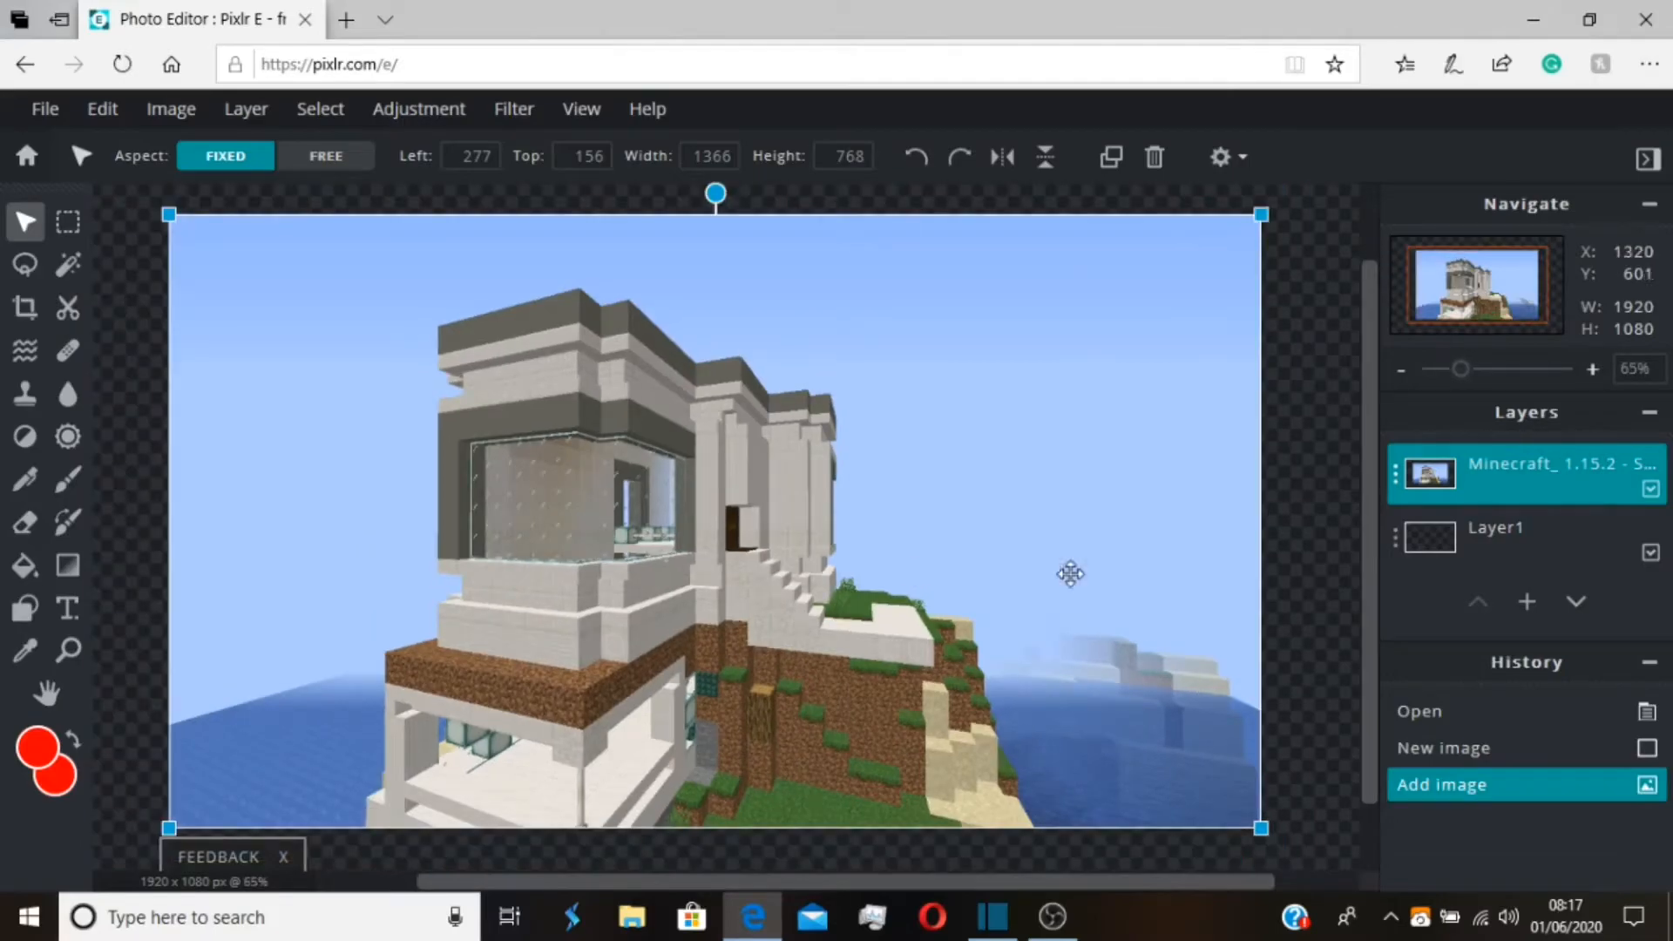
click(1531, 601)
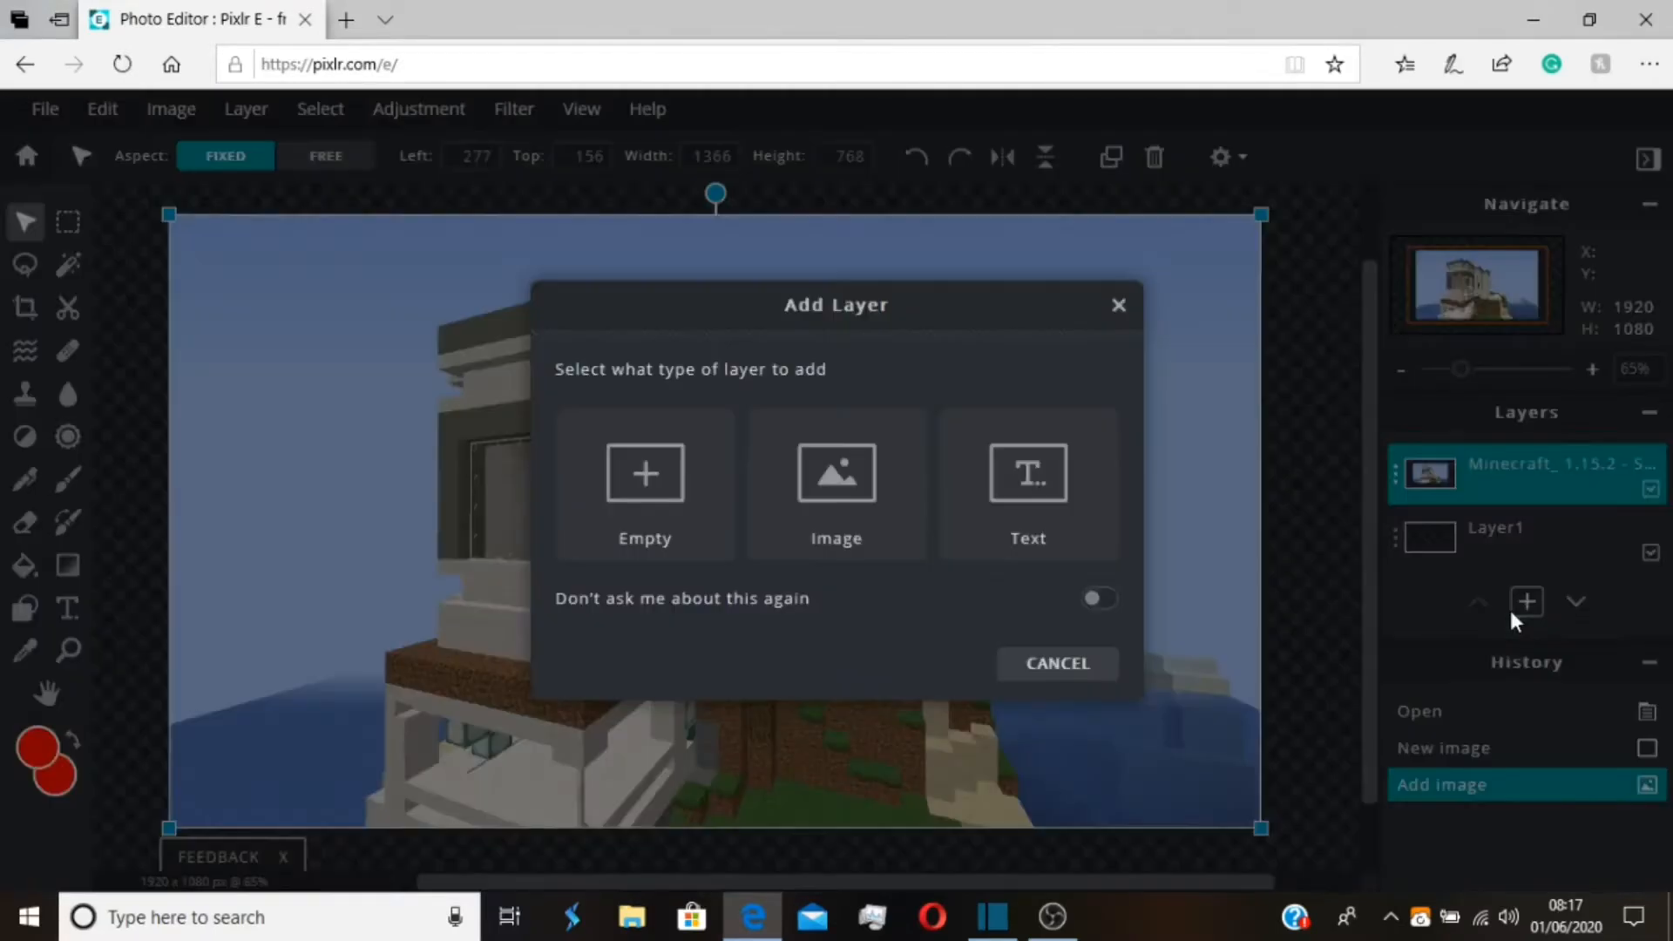
click(870, 488)
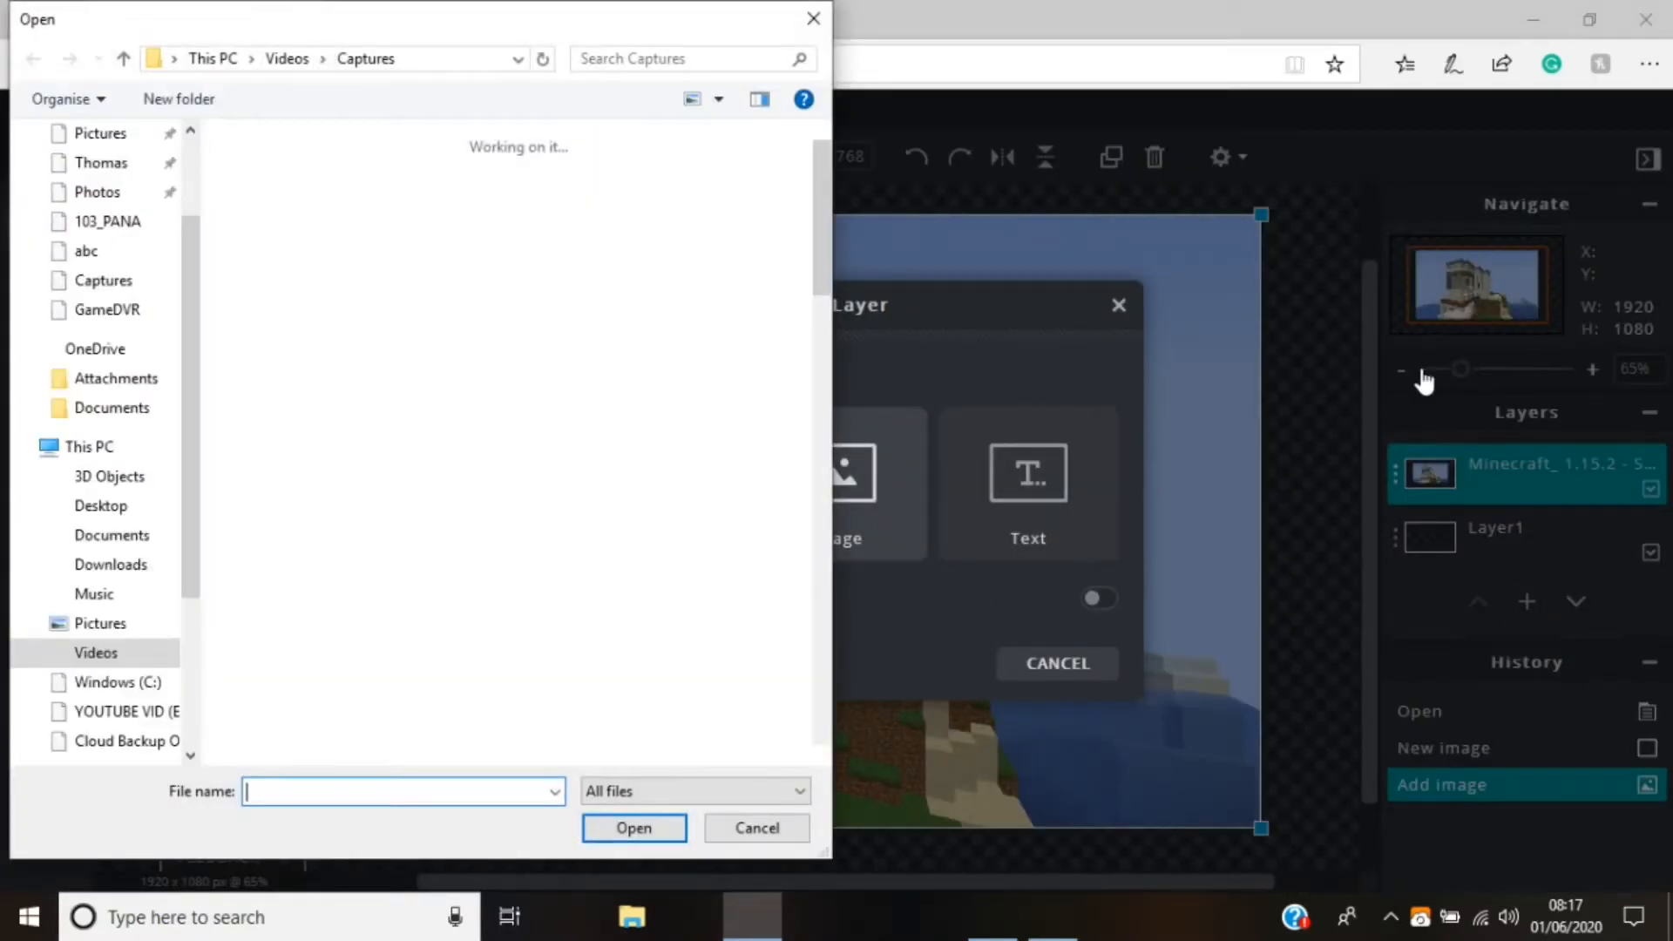
scroll(568, 384, down, 5)
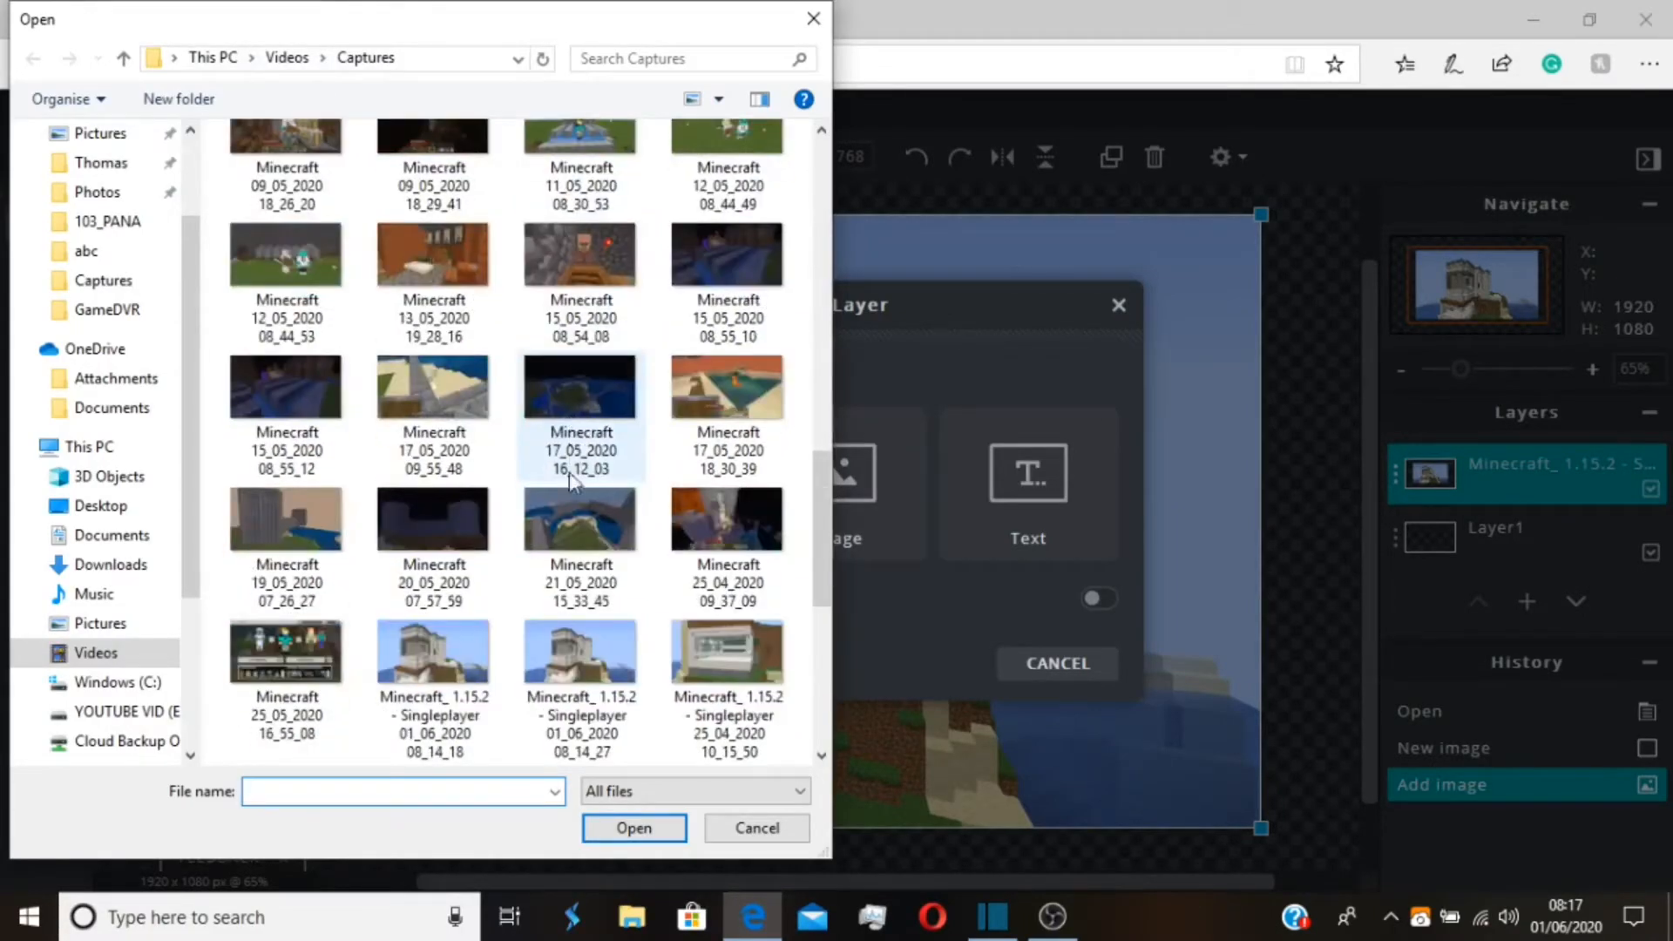
double_click(452, 669)
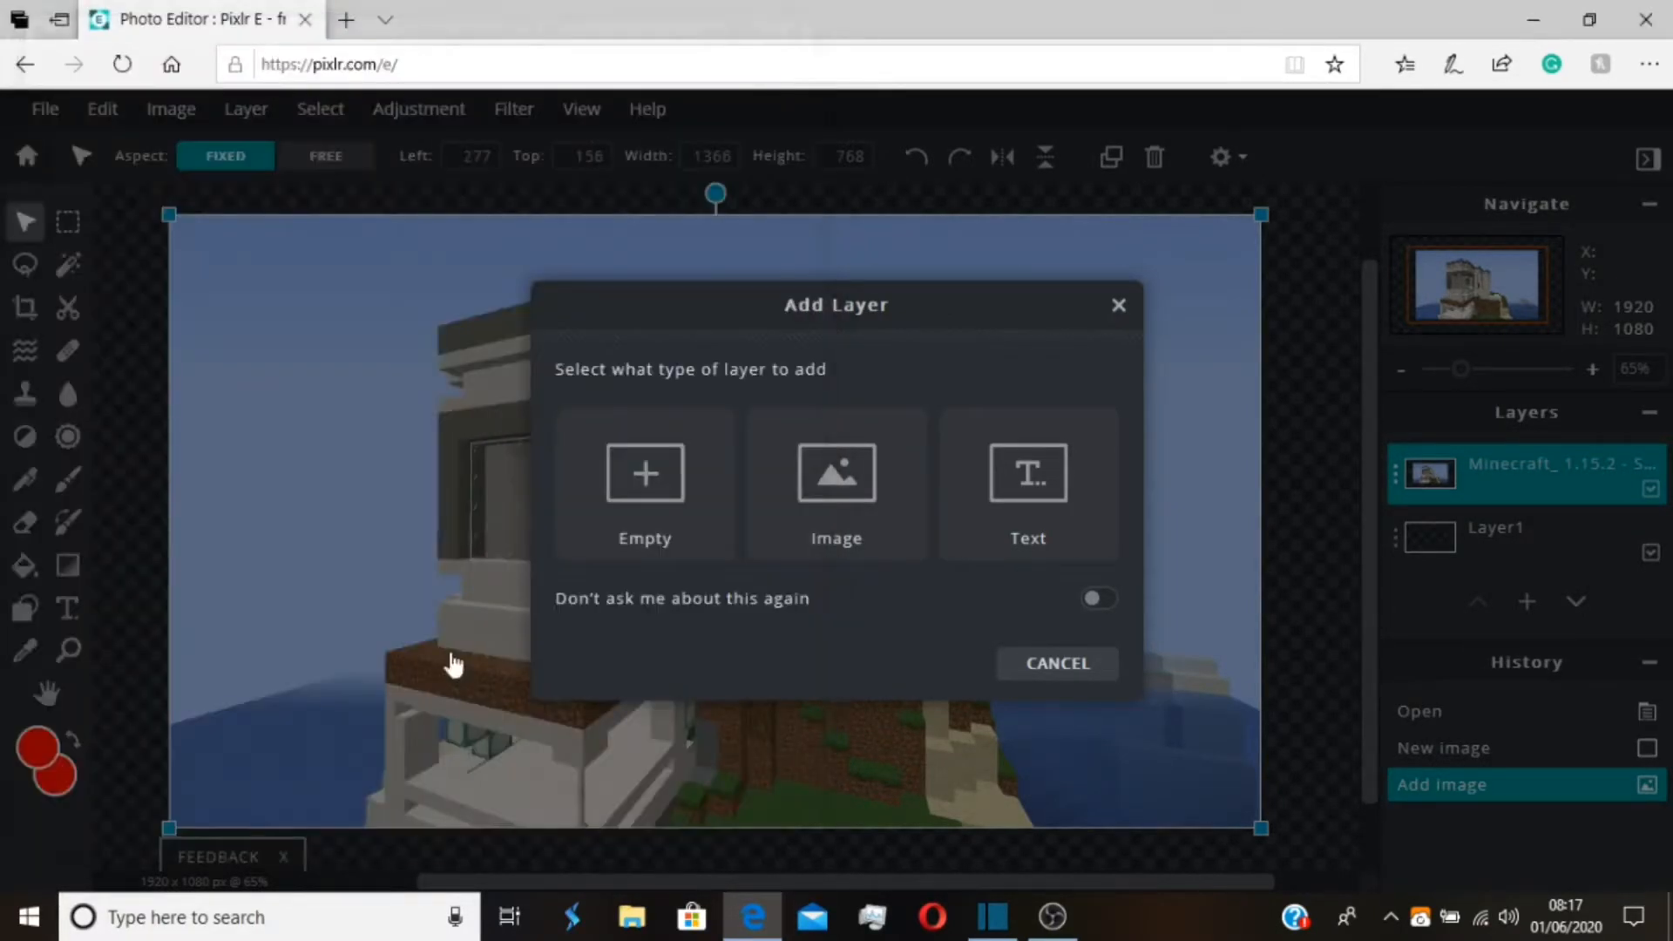
Move the top screenshot layer around the canvas and hide the Minecraft screenshot layer beneath it
drag(760, 666, 761, 832)
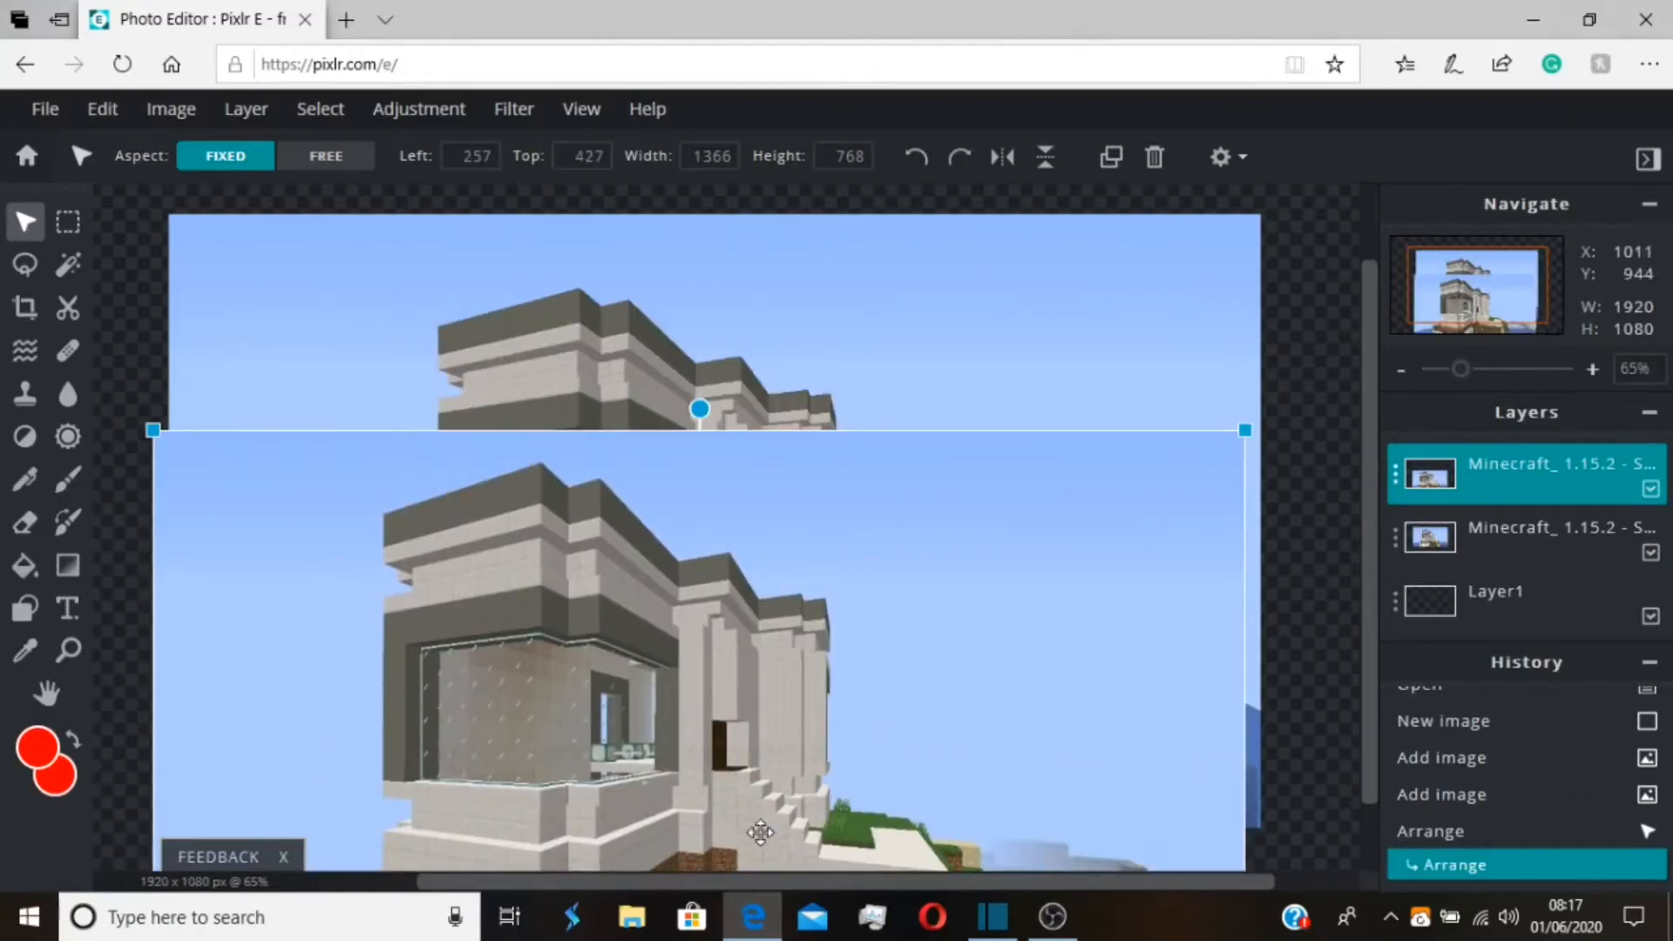
drag(815, 593, 871, 468)
key(ctrl+z)
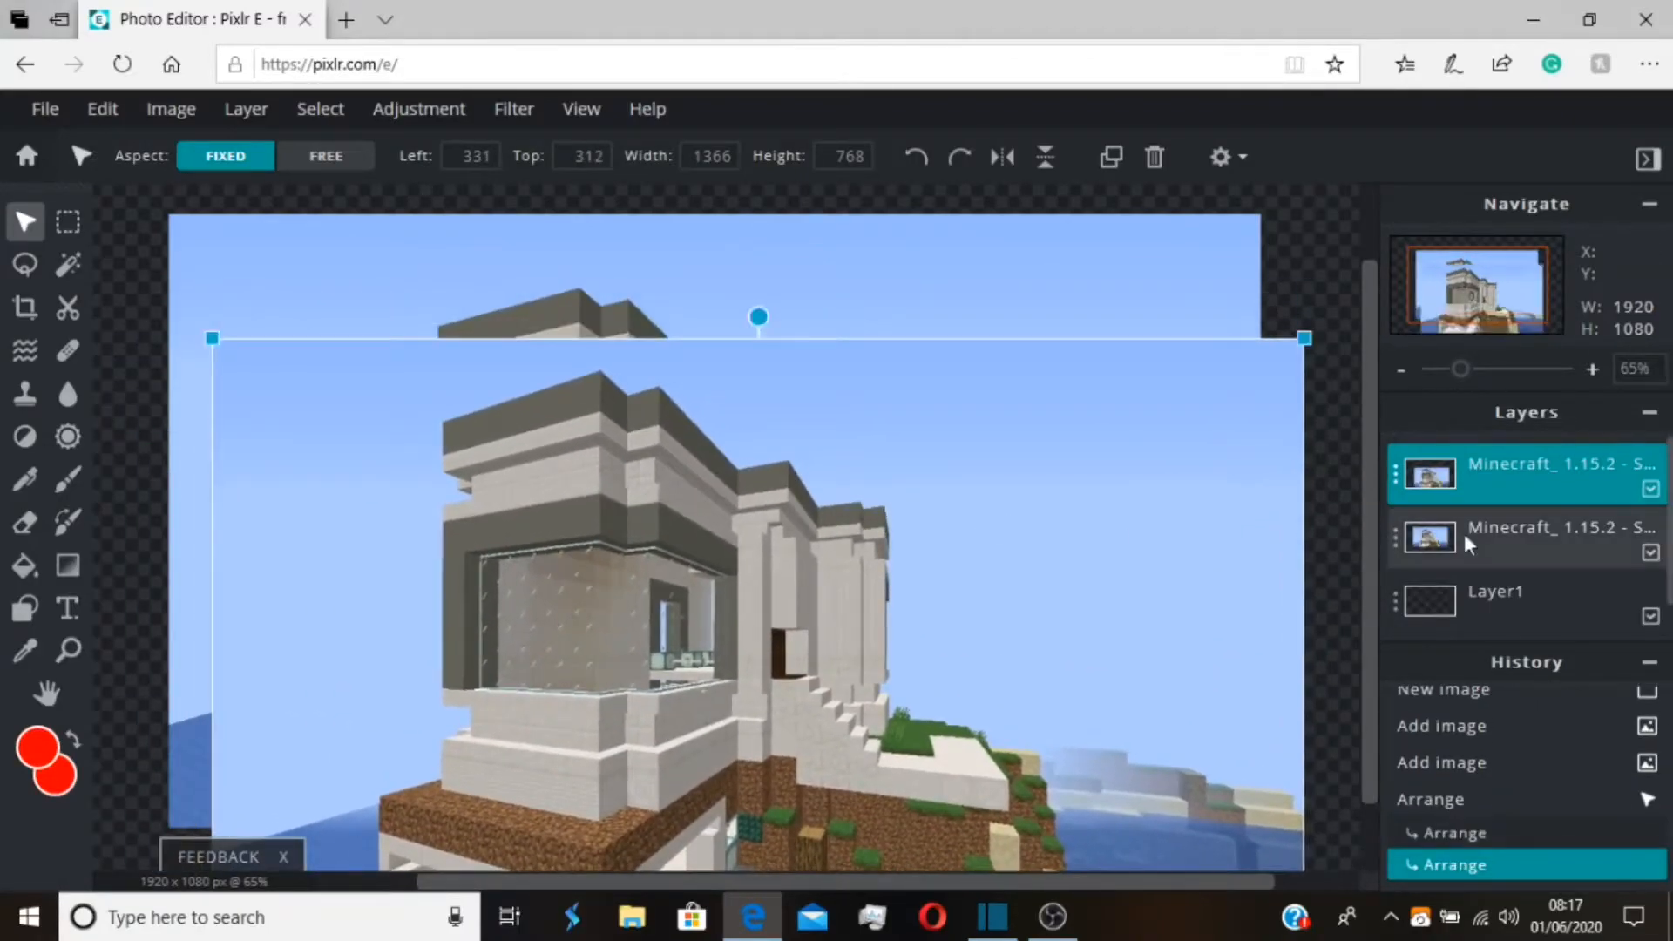
click(1448, 538)
click(1580, 541)
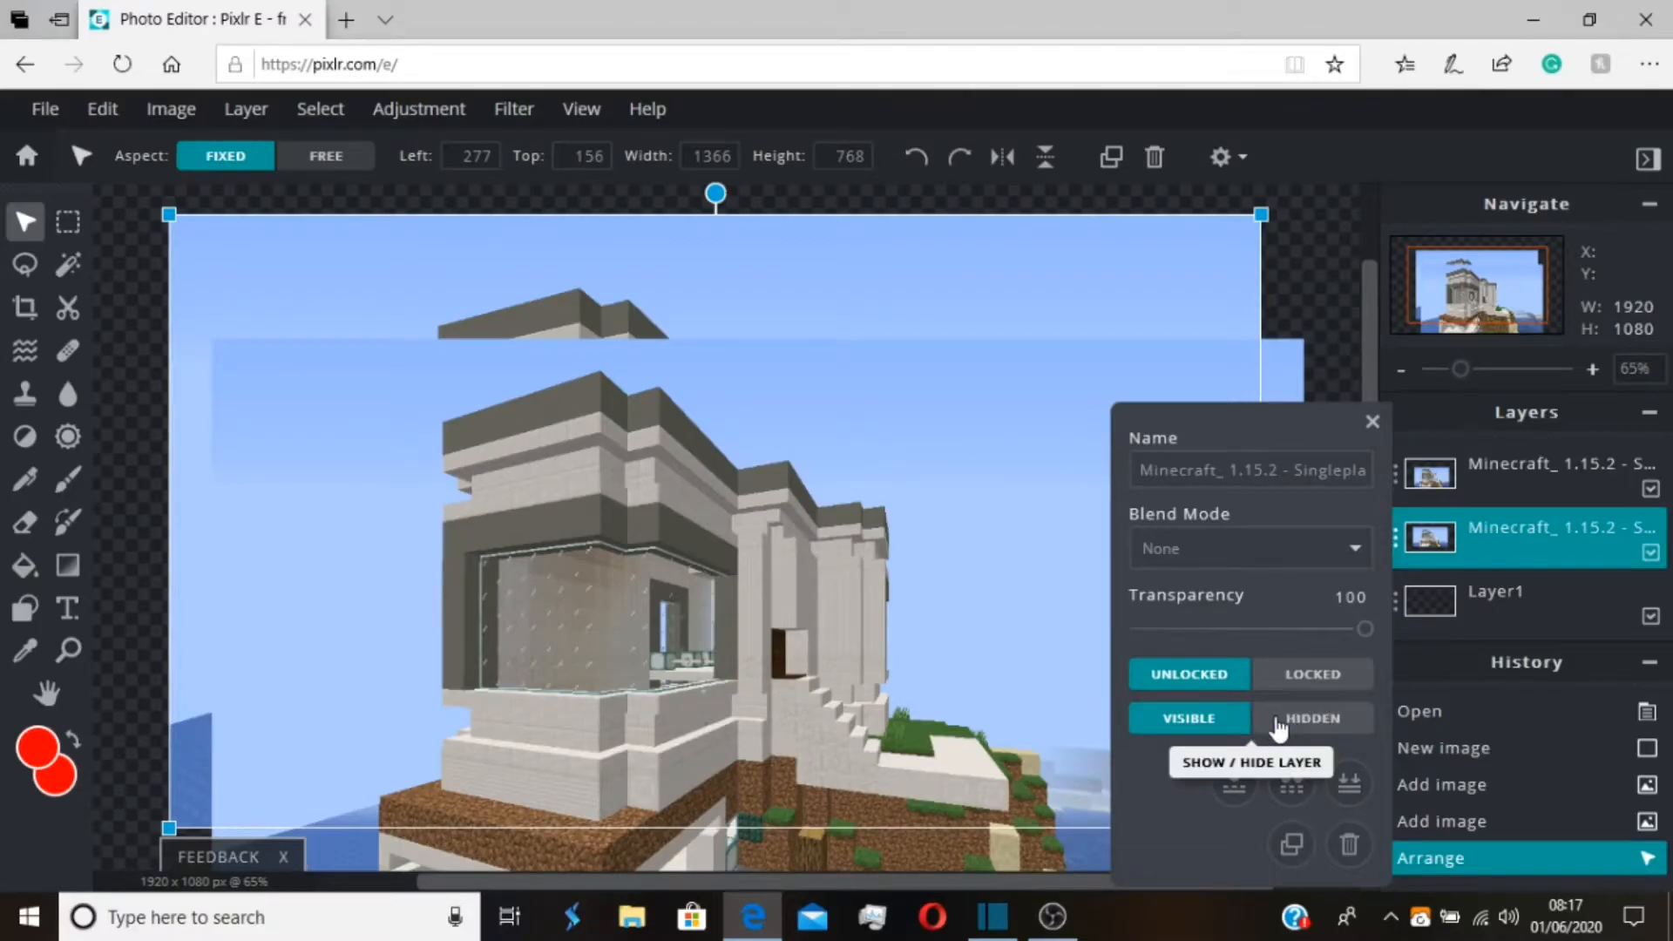
click(1289, 720)
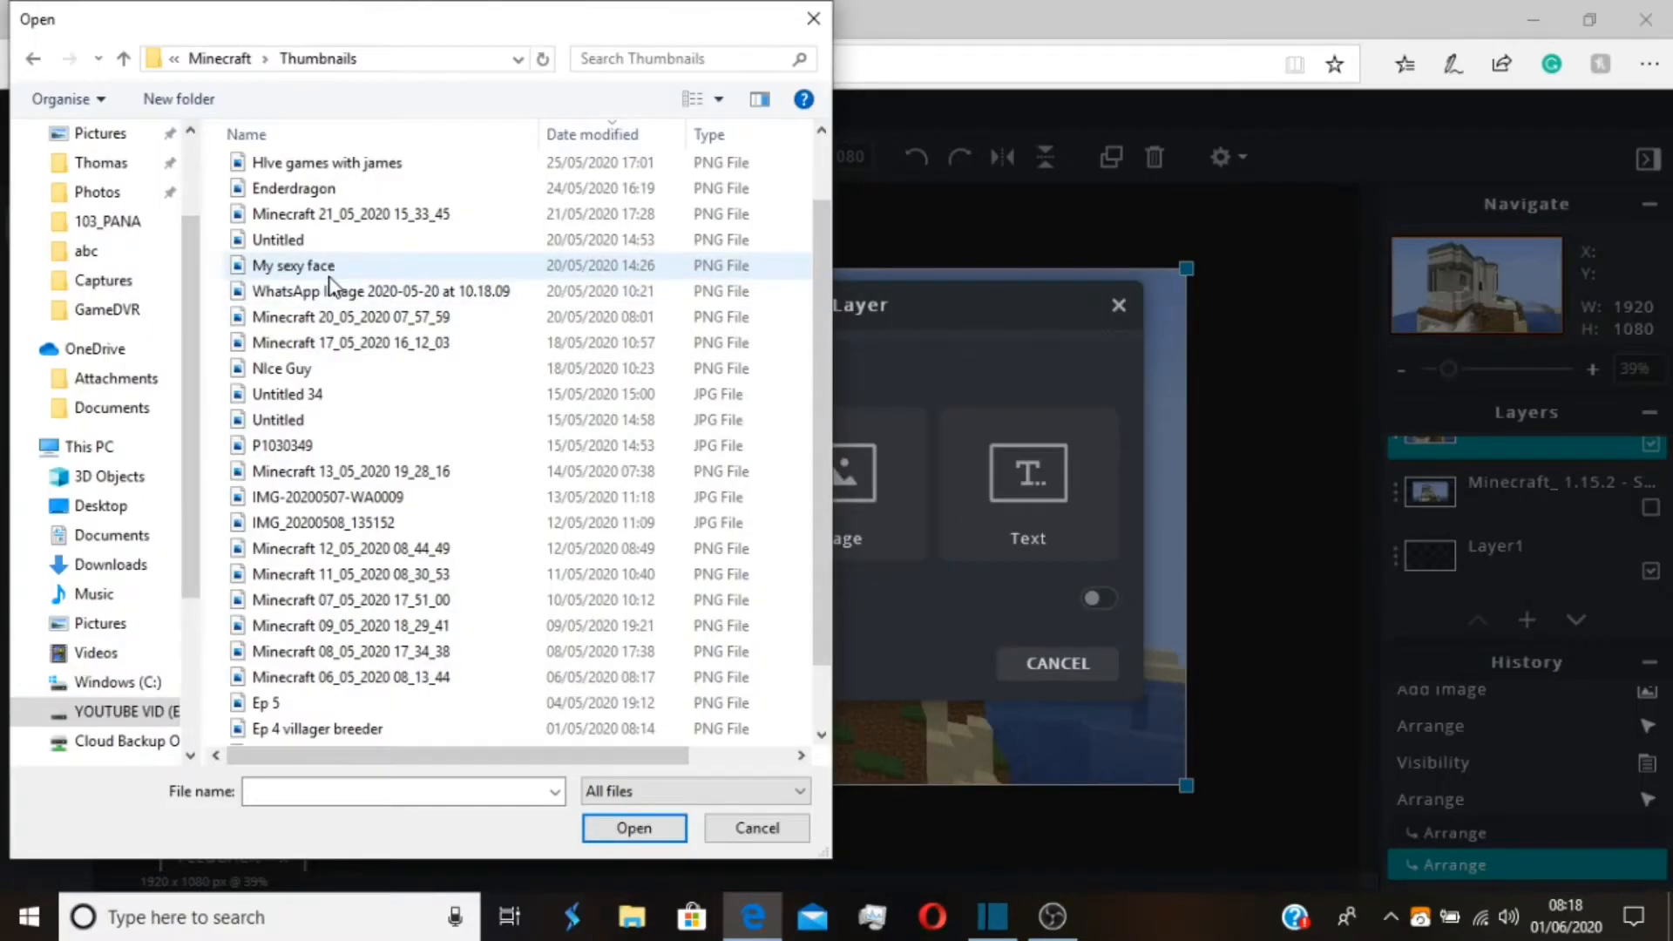
Add My sexy face.png as an image layer, scale it to about 836 x 470 and place it over the house's upper window
double_click(329, 277)
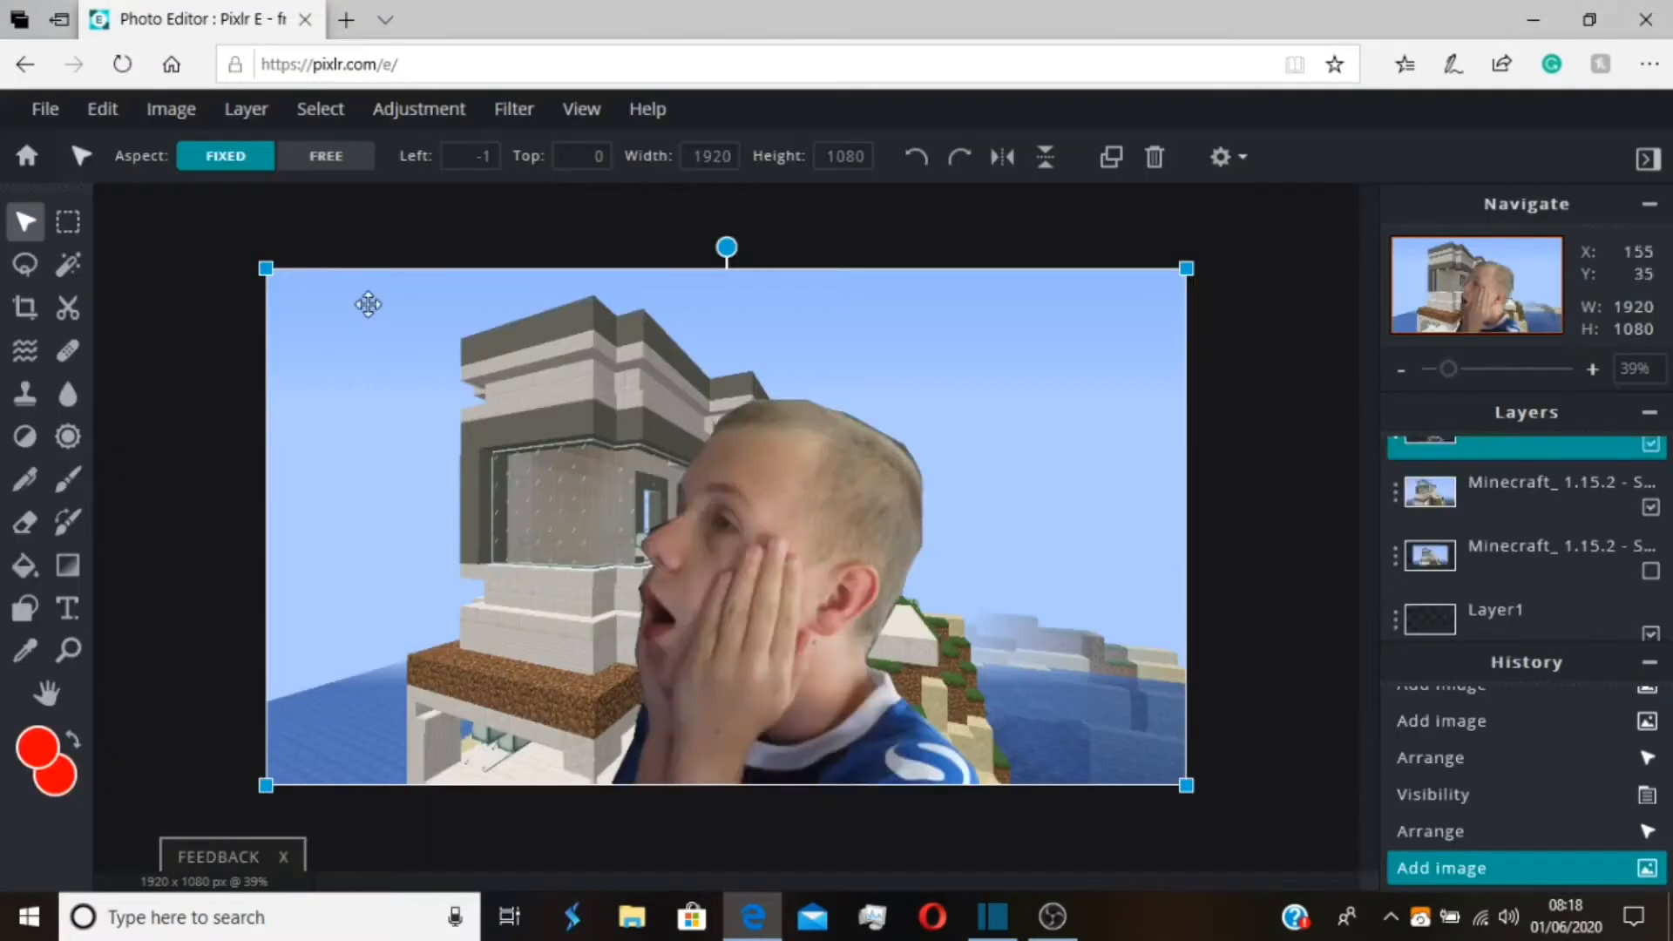
drag(892, 582, 928, 506)
drag(1206, 708, 702, 416)
drag(420, 427, 411, 560)
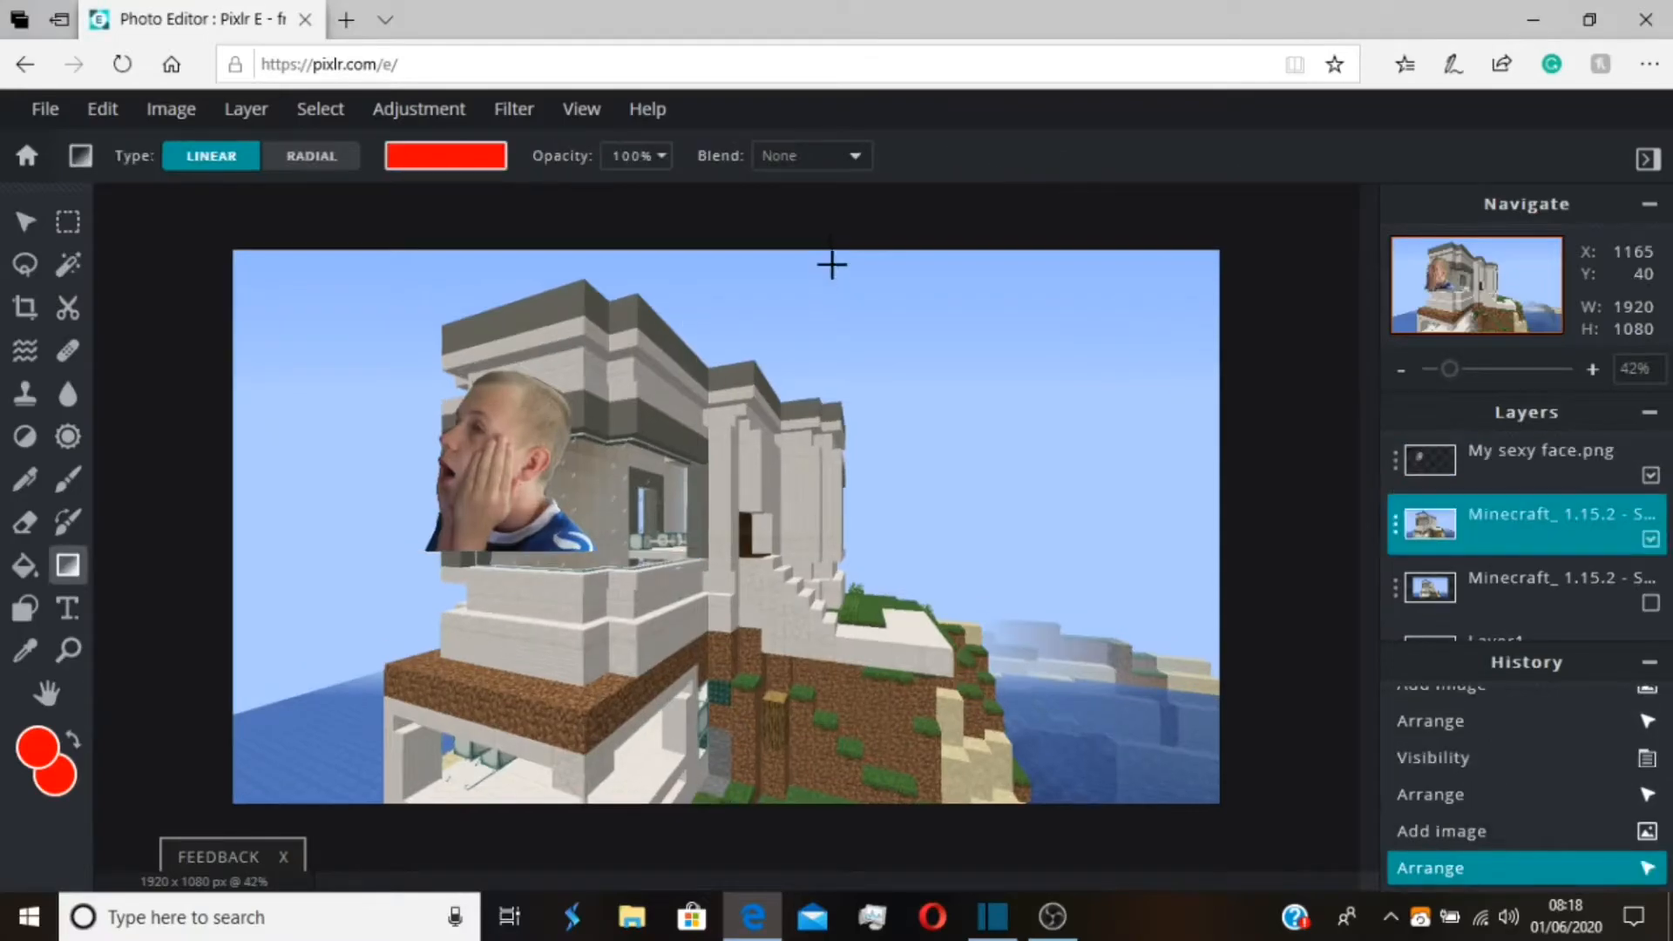
Try a red linear gradient on the visible Minecraft screenshot layer and undo it
drag(884, 219, 889, 183)
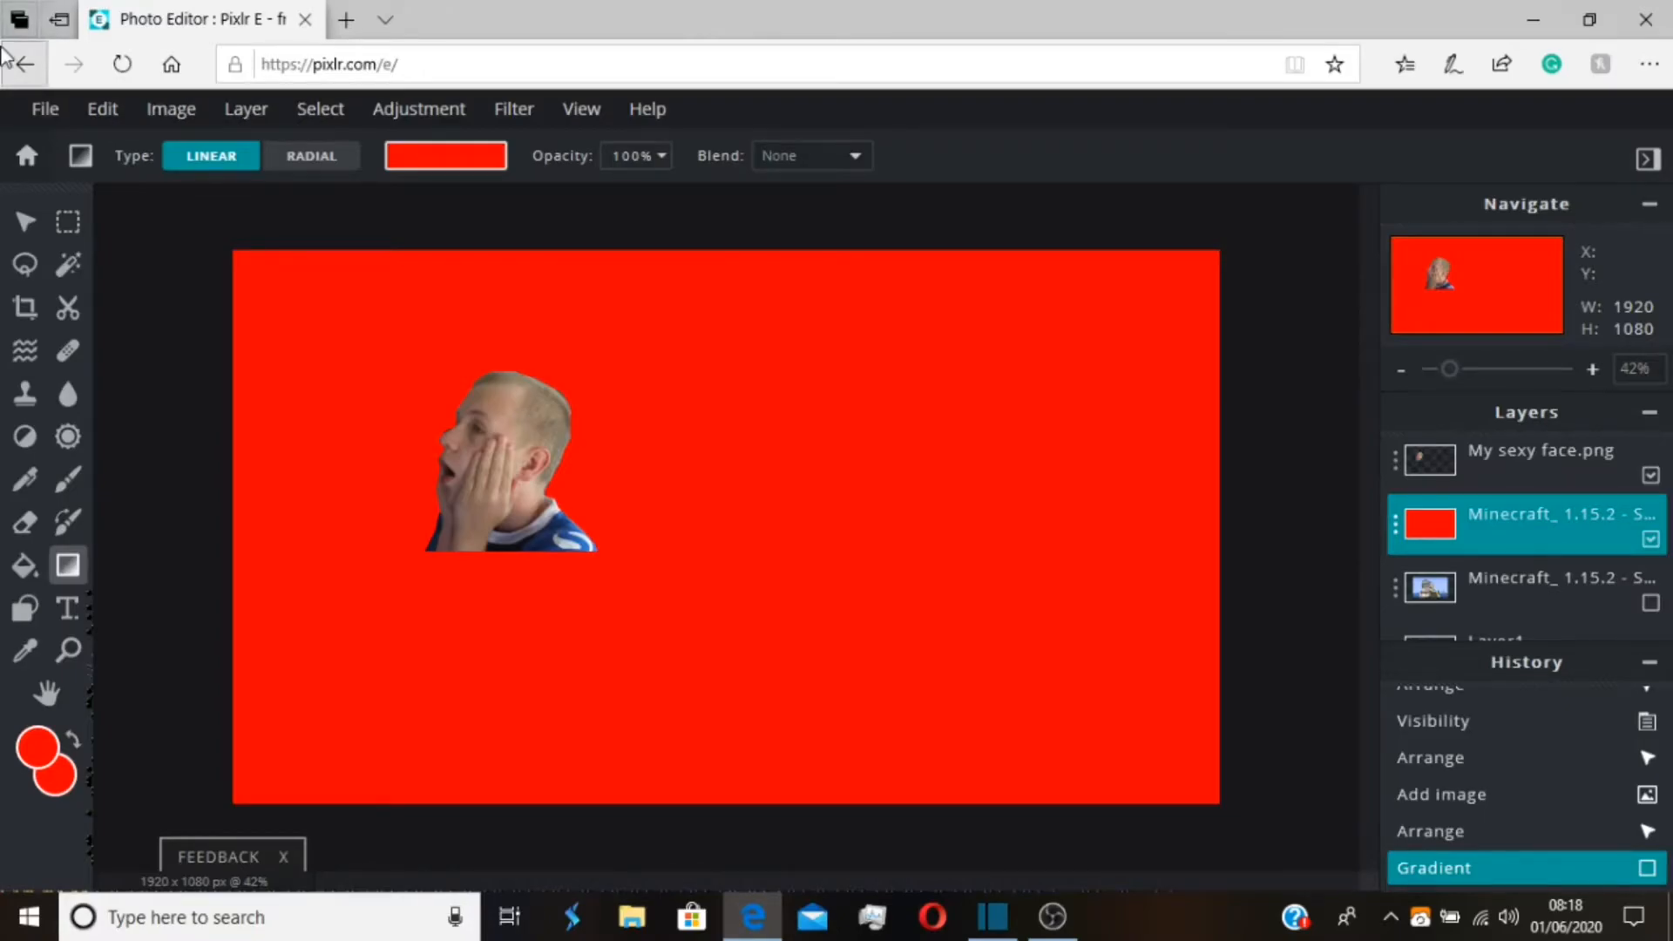
key(ctrl+z)
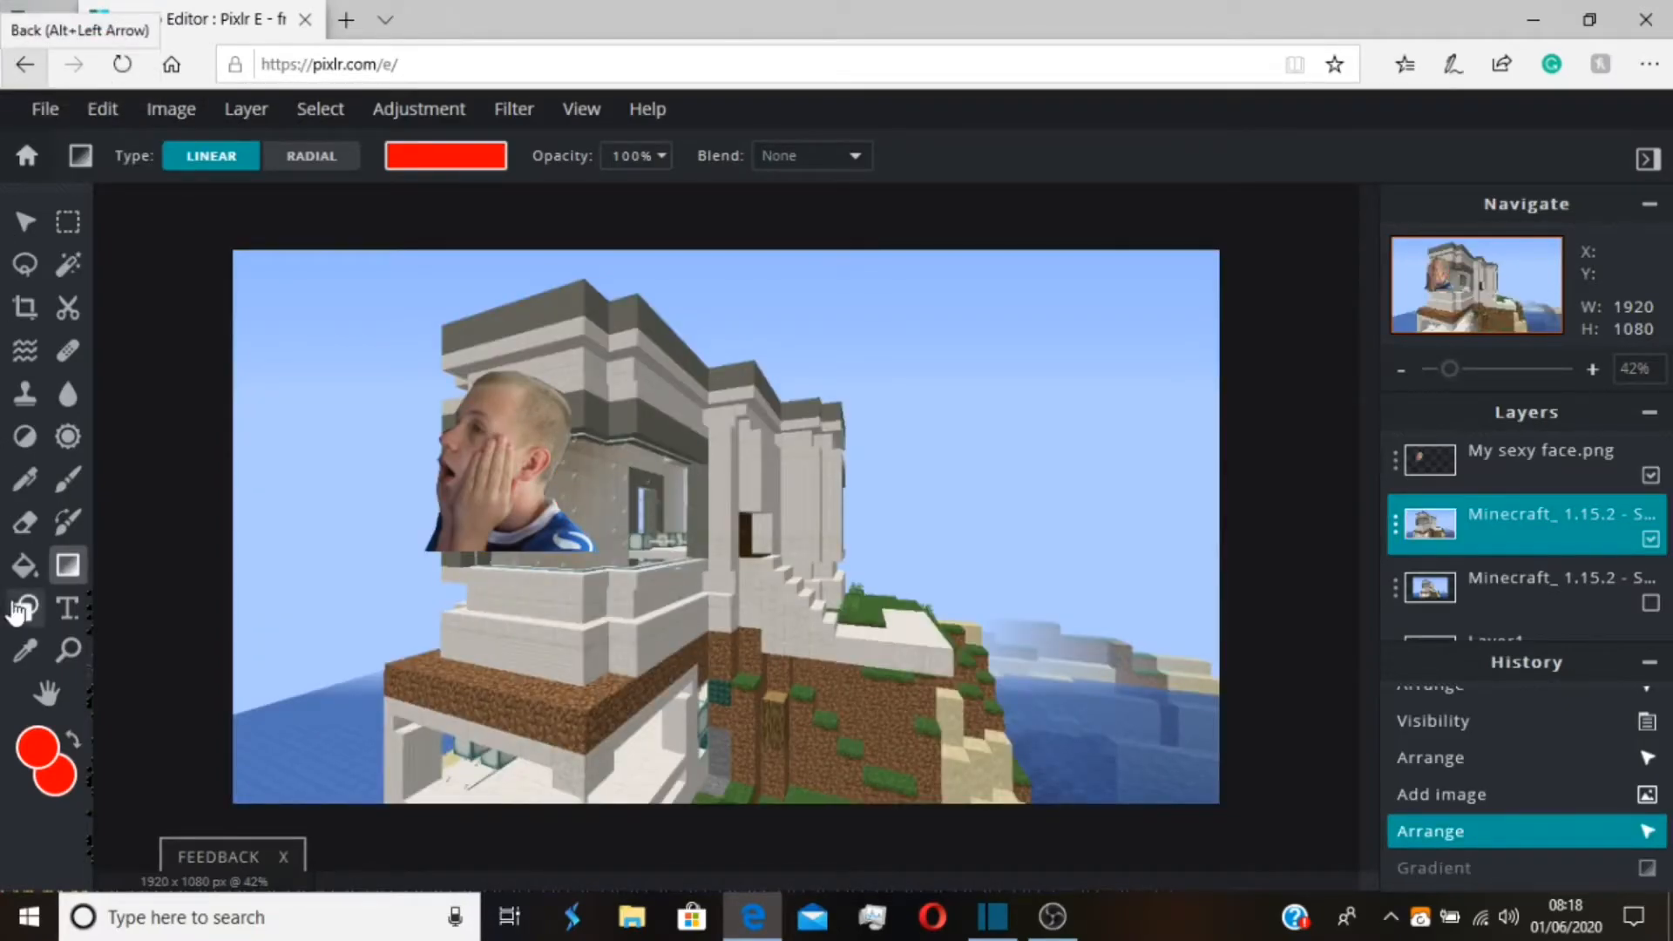
Draw filled red rectangles over the right and left edges of the visible Minecraft screenshot layer, covering its full height
click(21, 609)
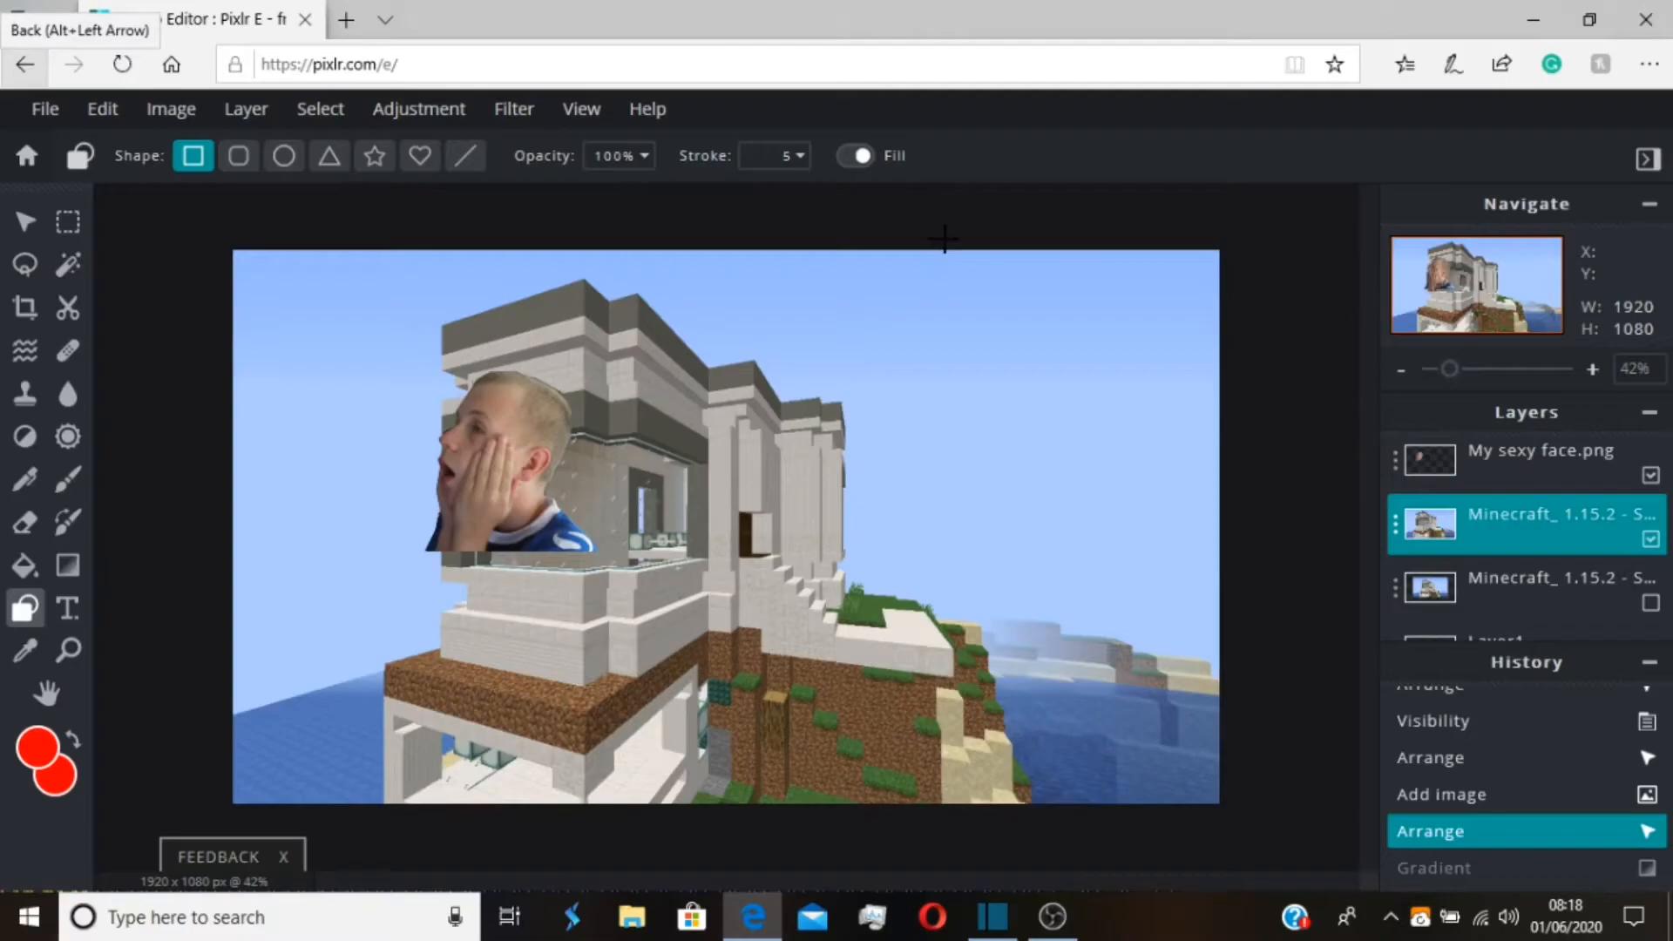
drag(968, 236, 1264, 889)
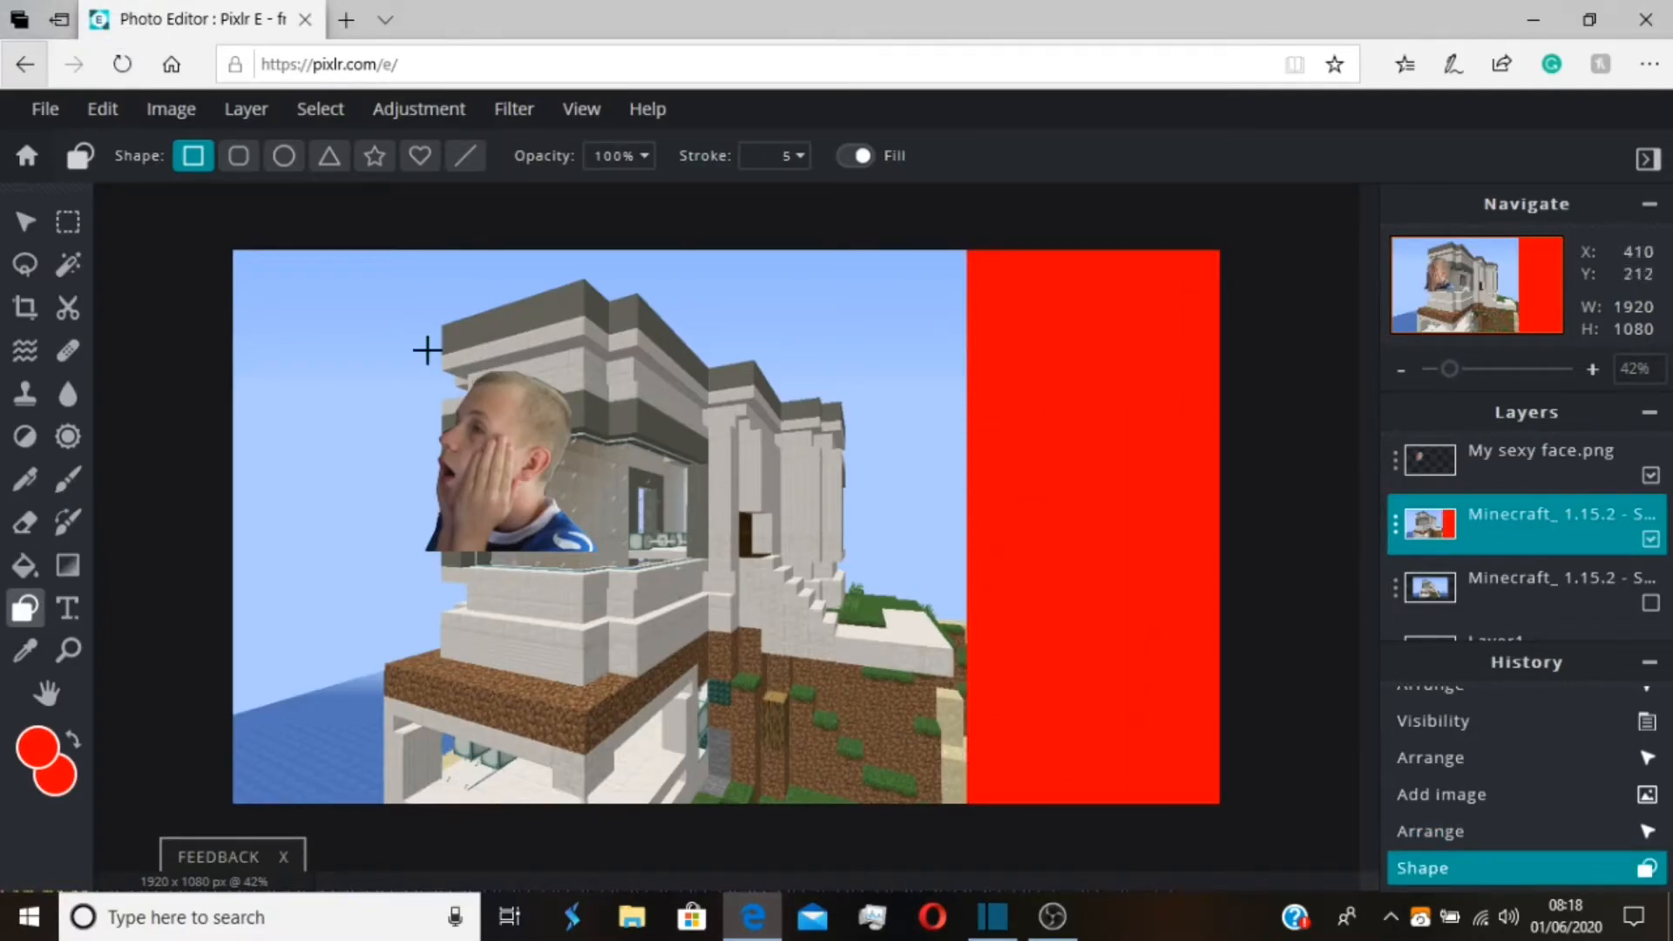
drag(384, 218, 200, 863)
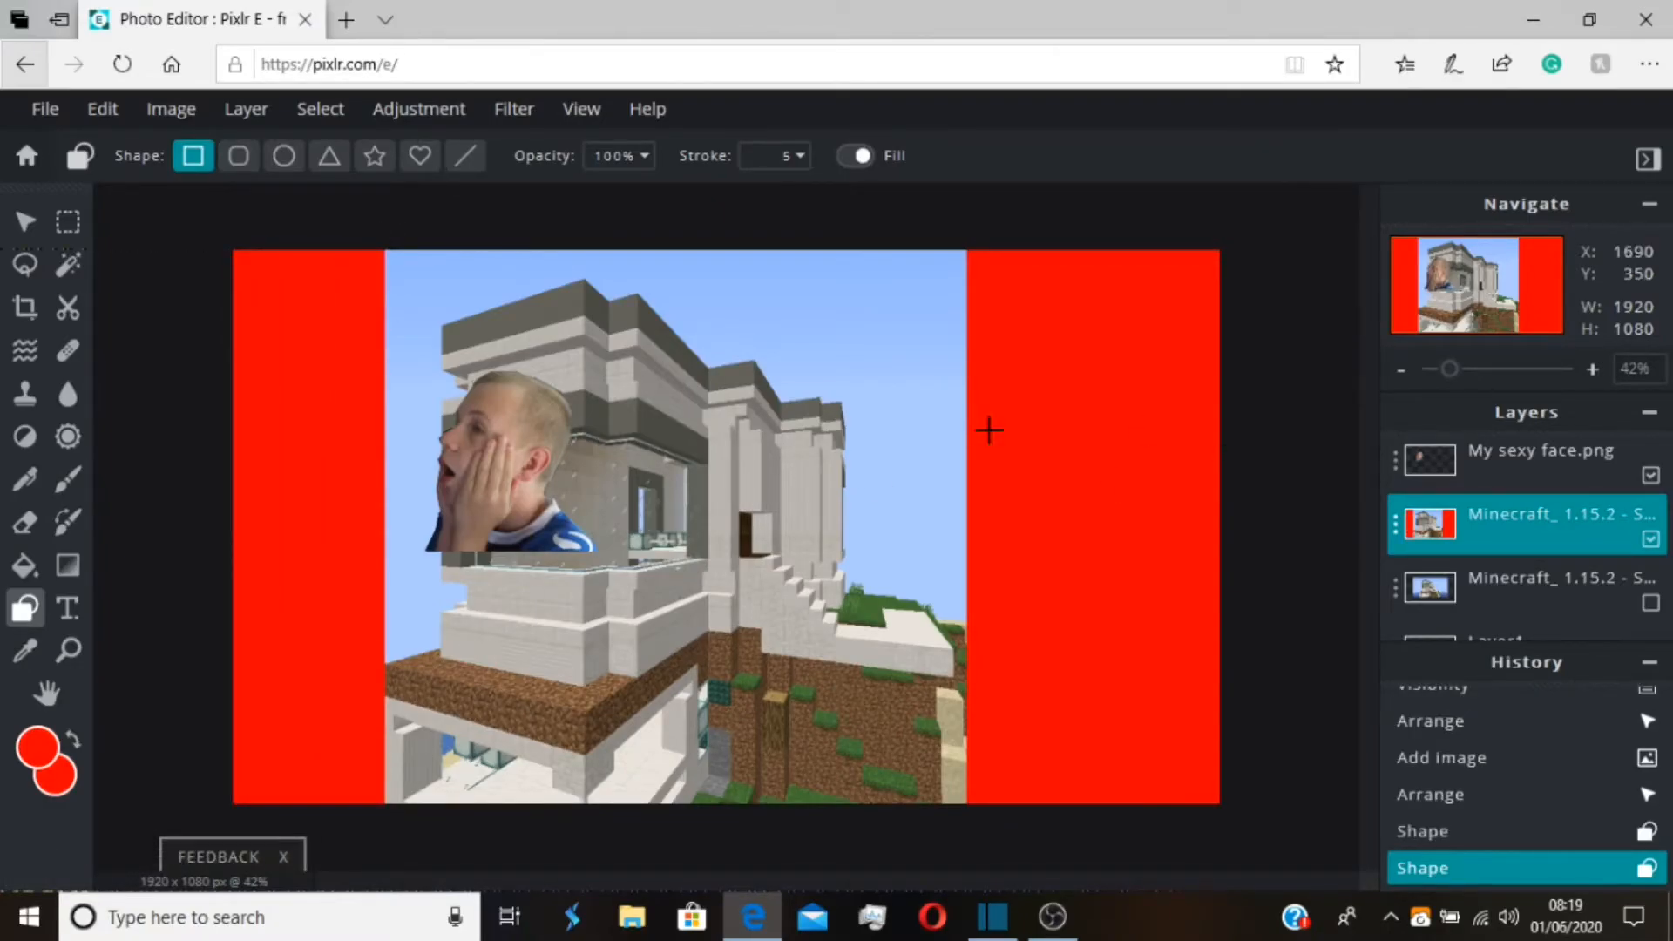
Duplicate the My sexy face.png layer repeatedly to make more copies of the face cutout
click(24, 221)
click(638, 468)
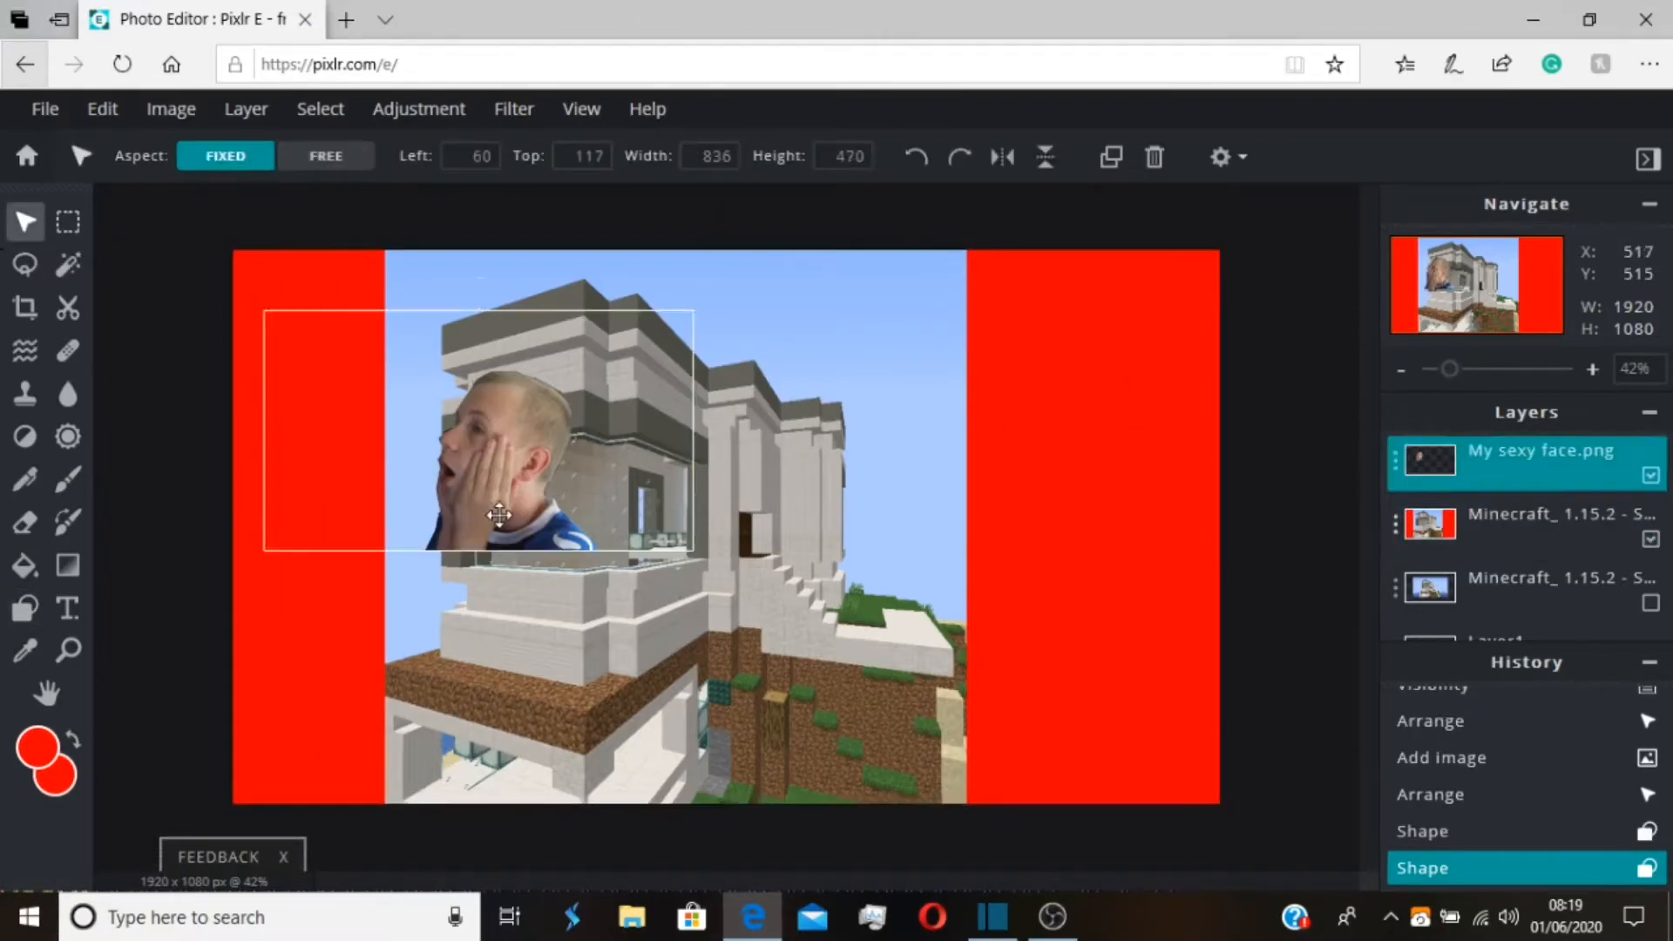
right_click(639, 468)
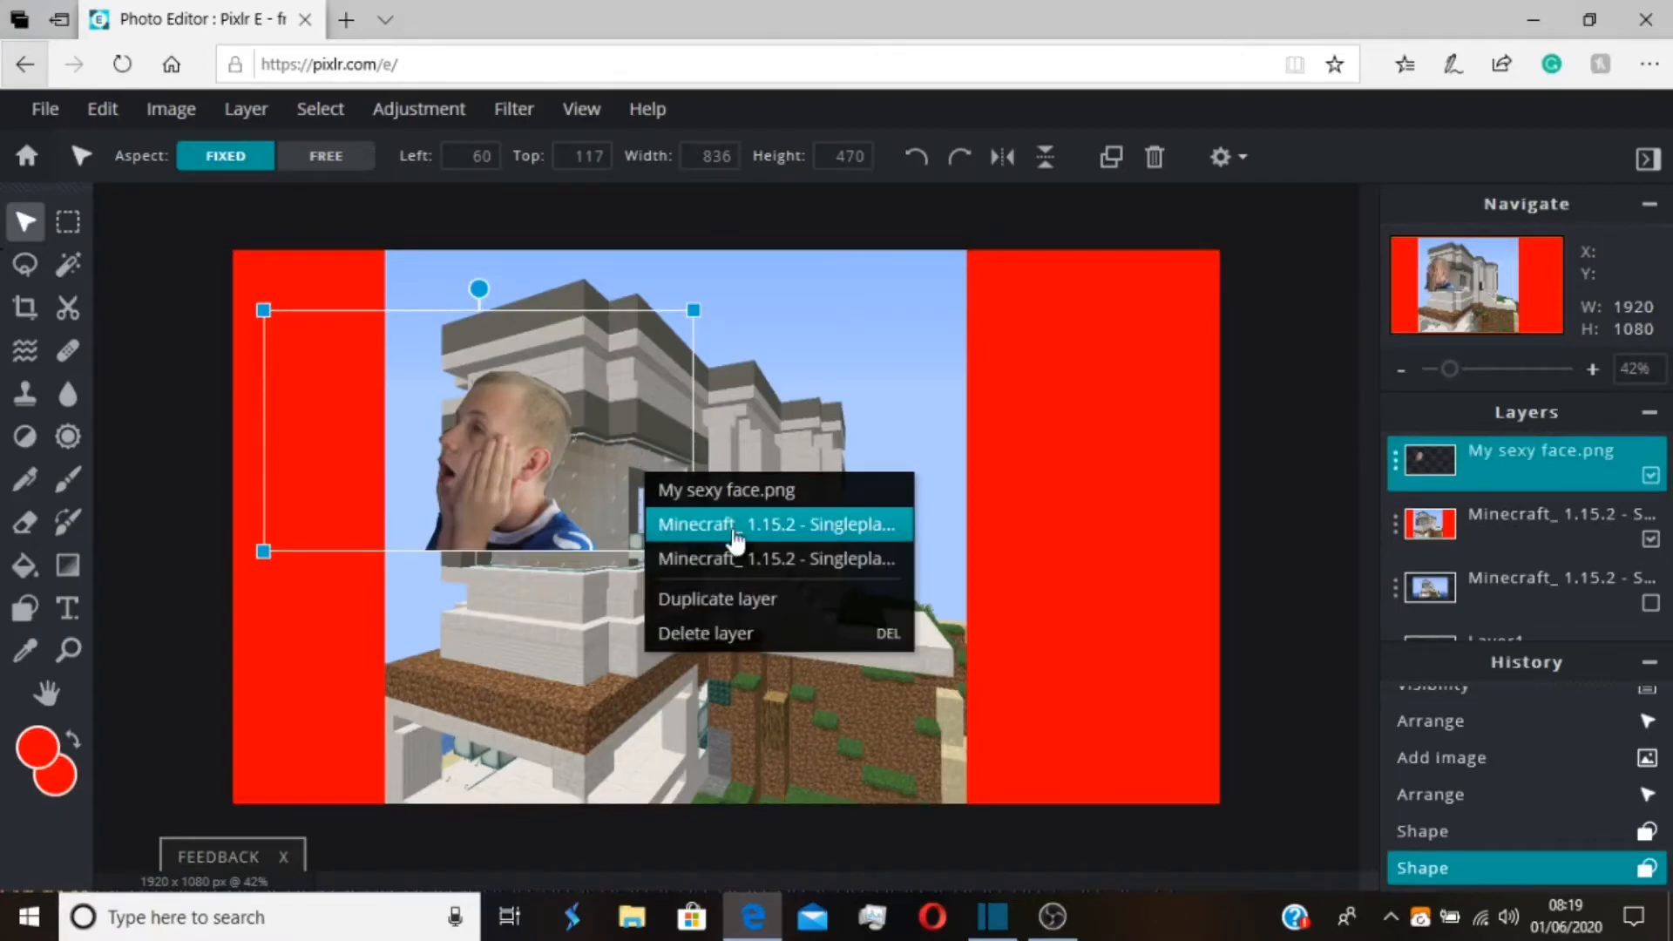
click(772, 596)
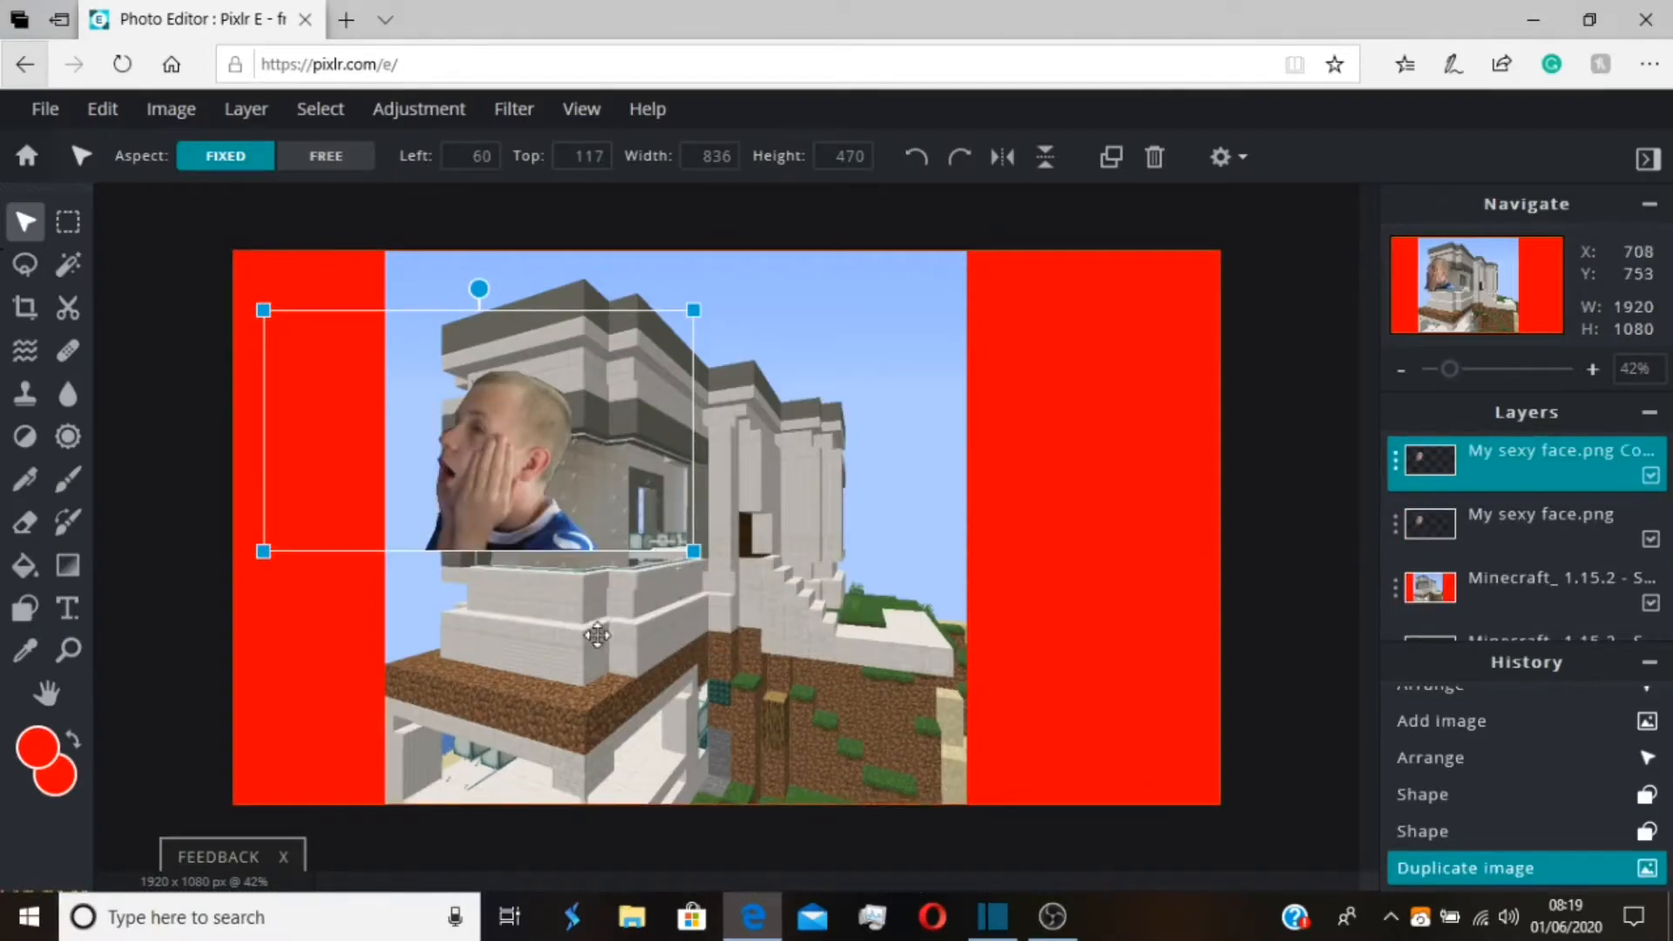
right_click(522, 520)
click(584, 698)
right_click(462, 441)
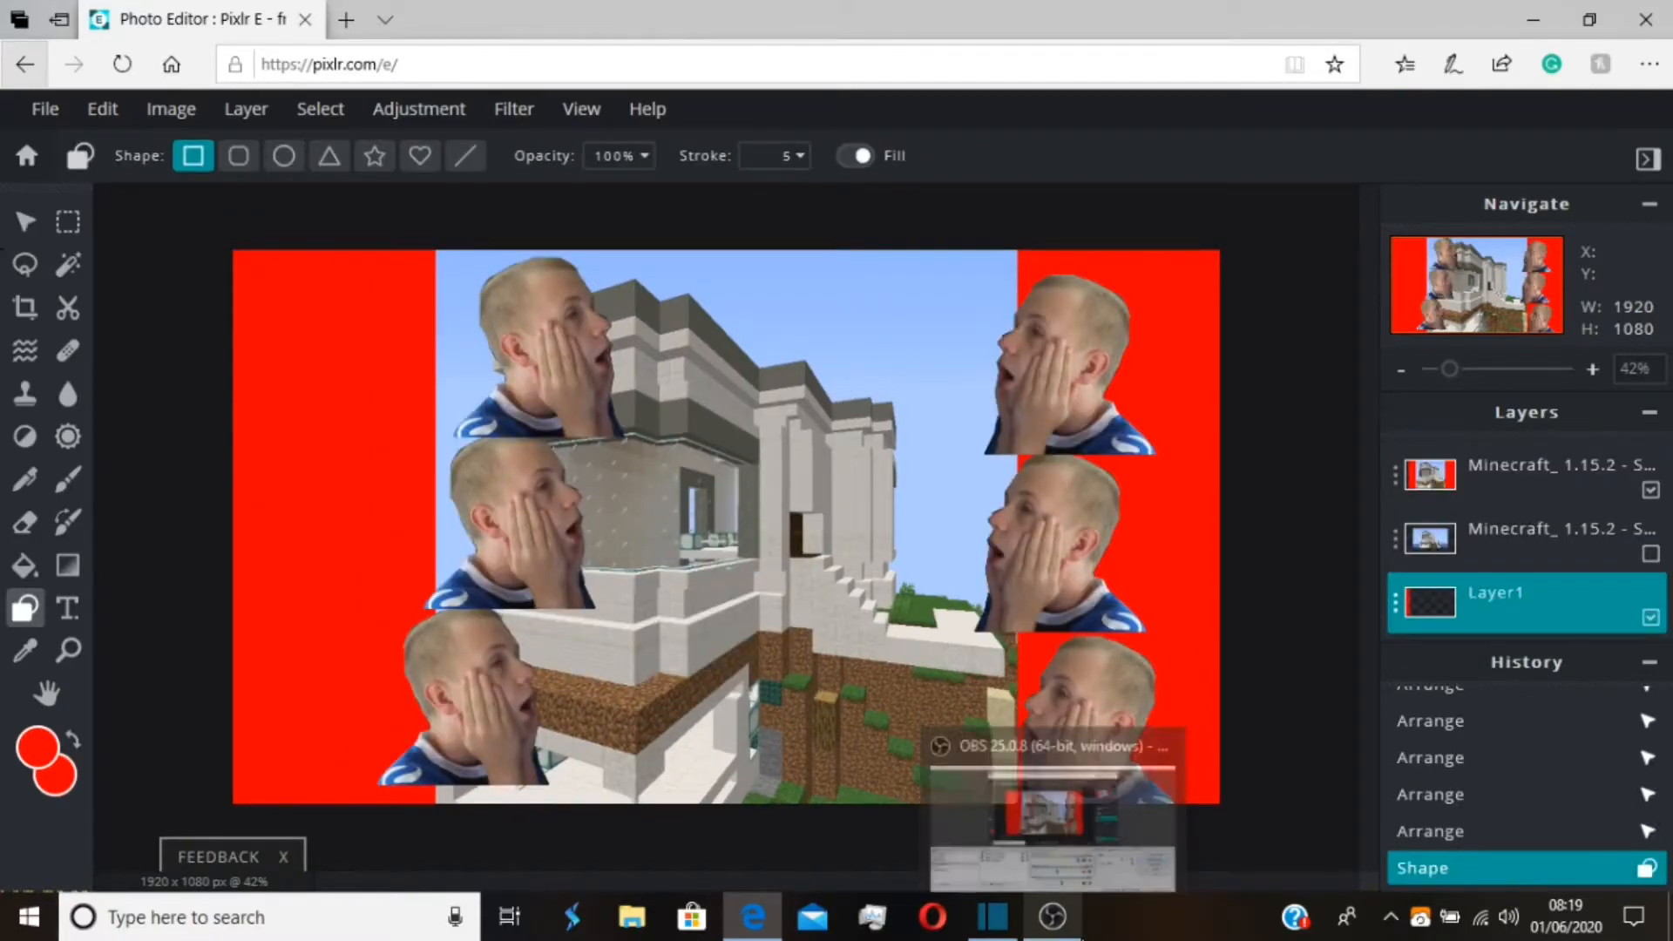
Move the three right-facing face cutouts off the house and stack them over the red strip along the image's left edge
scroll(1453, 586, up, 2)
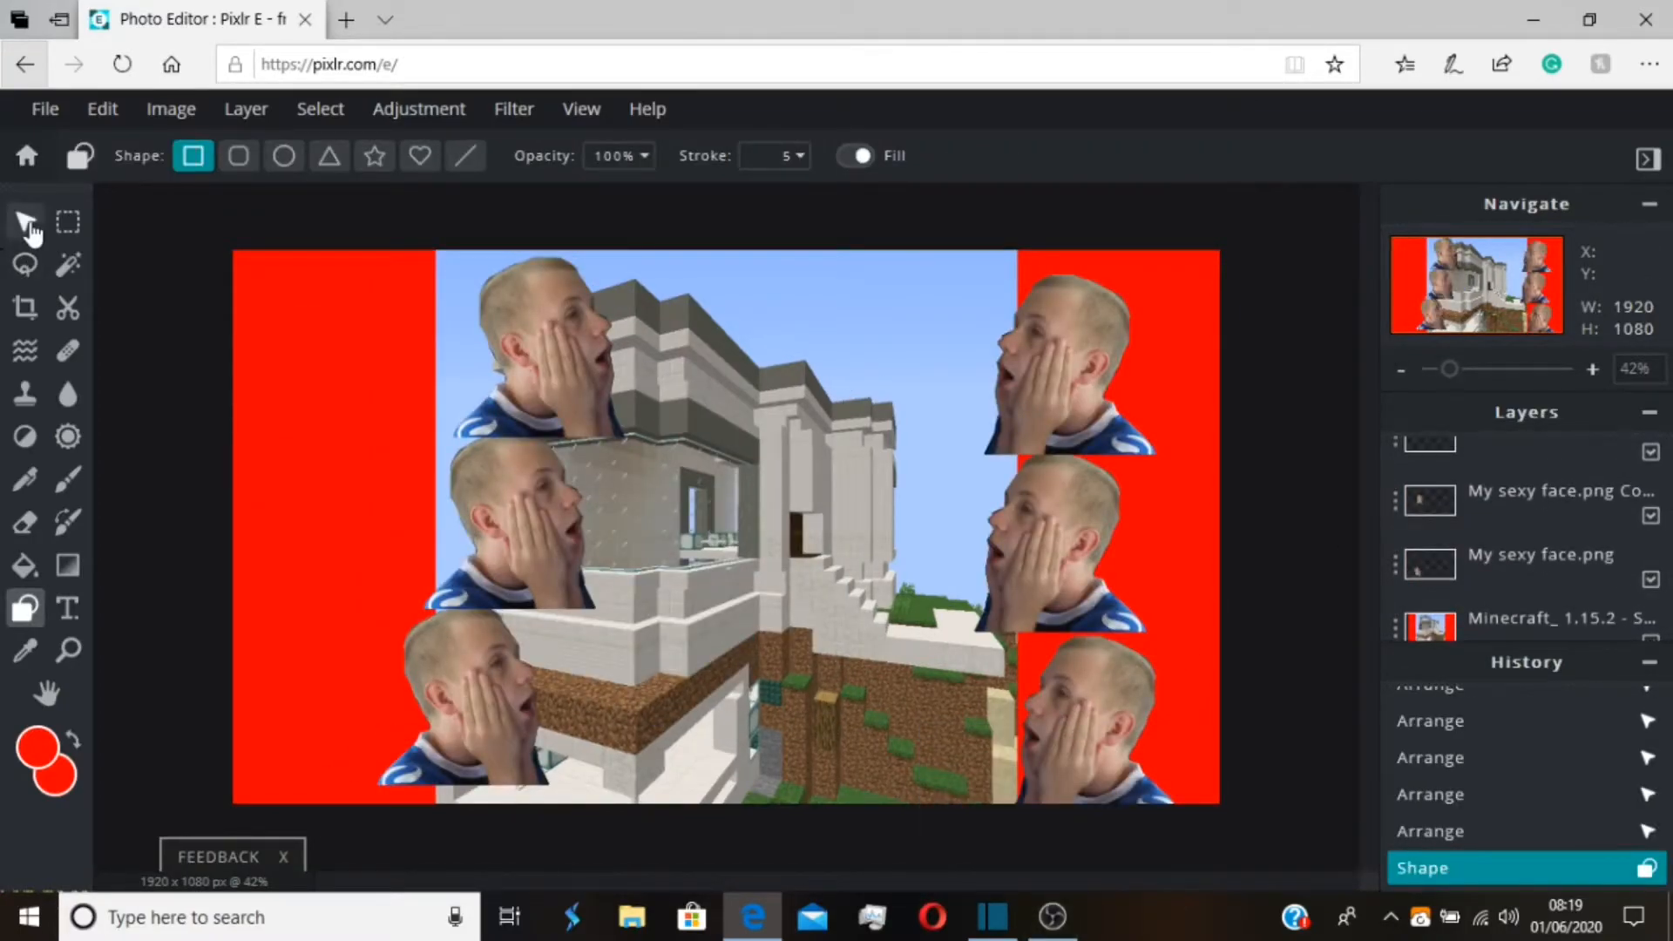
click(26, 222)
drag(546, 366, 364, 370)
drag(573, 546, 384, 562)
drag(466, 727, 319, 724)
Scale the middle left face layer to about 803 x 451 and arrange the faces evenly within both red strips
click(402, 537)
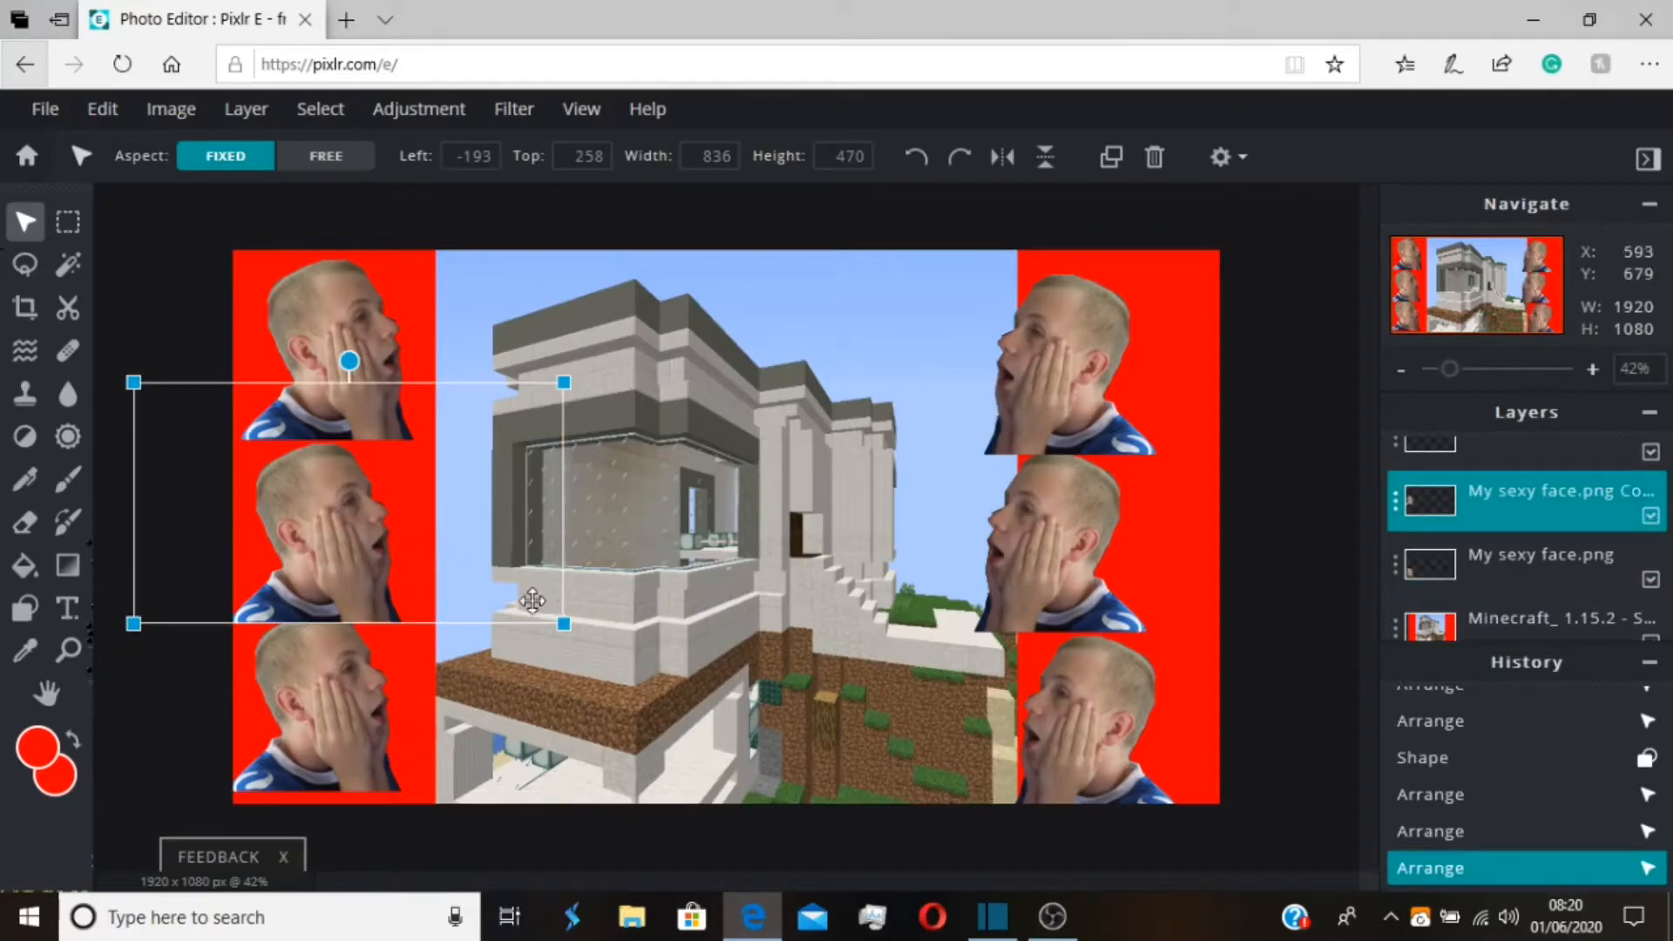
drag(564, 624, 547, 614)
drag(405, 533, 414, 536)
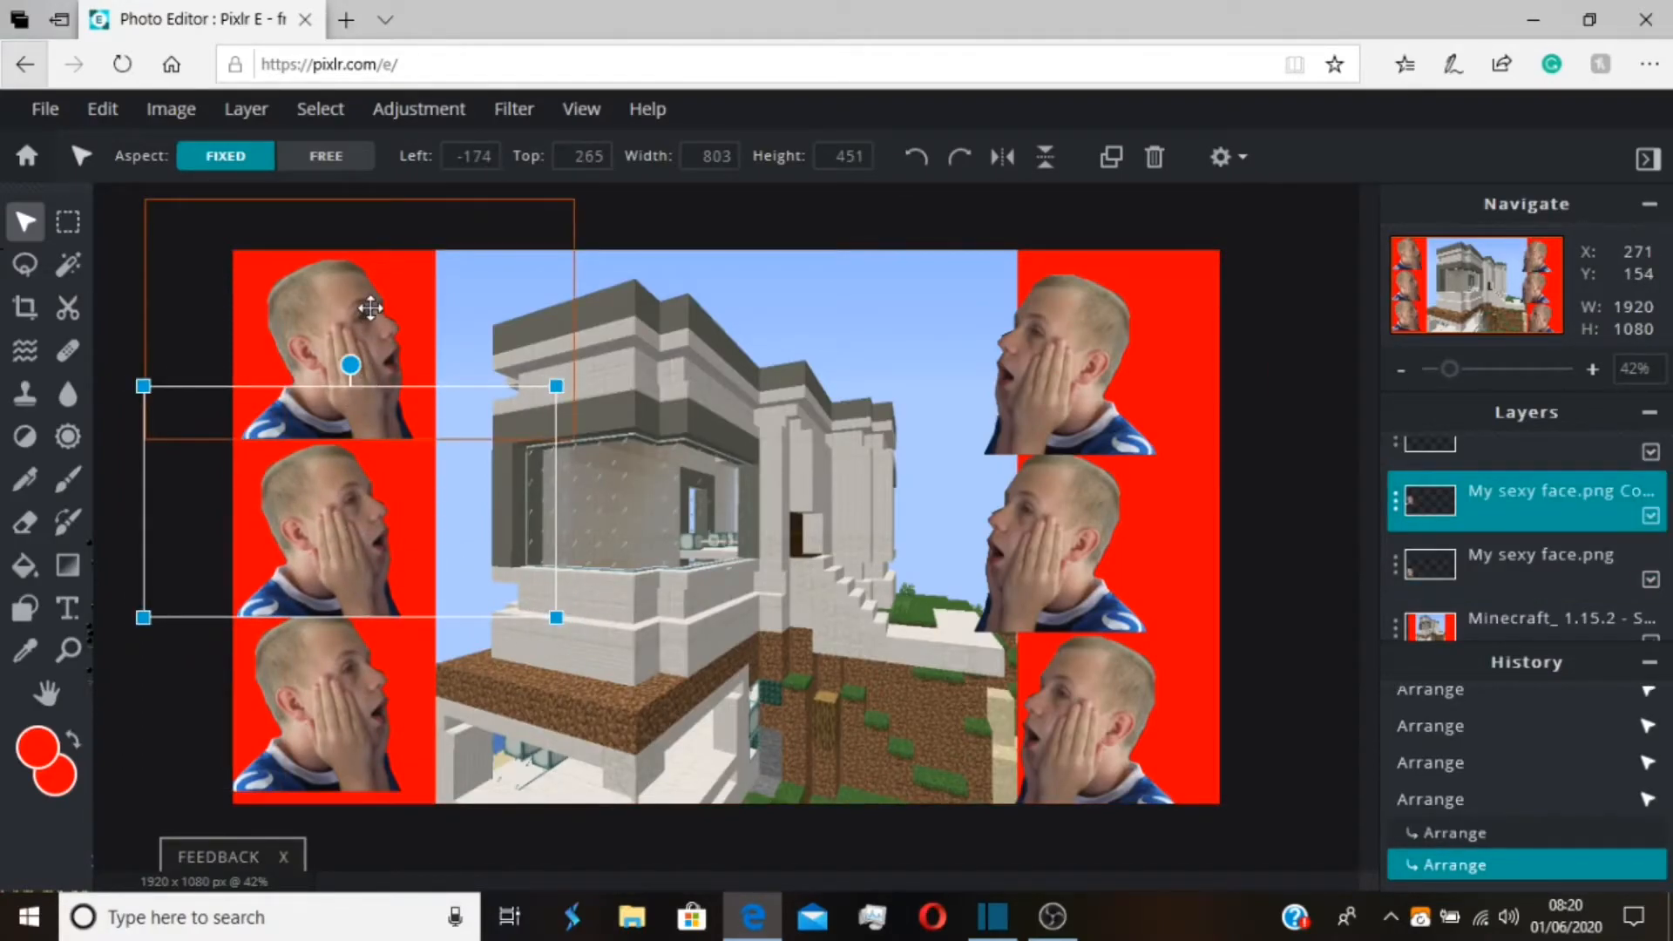
drag(988, 696, 1043, 674)
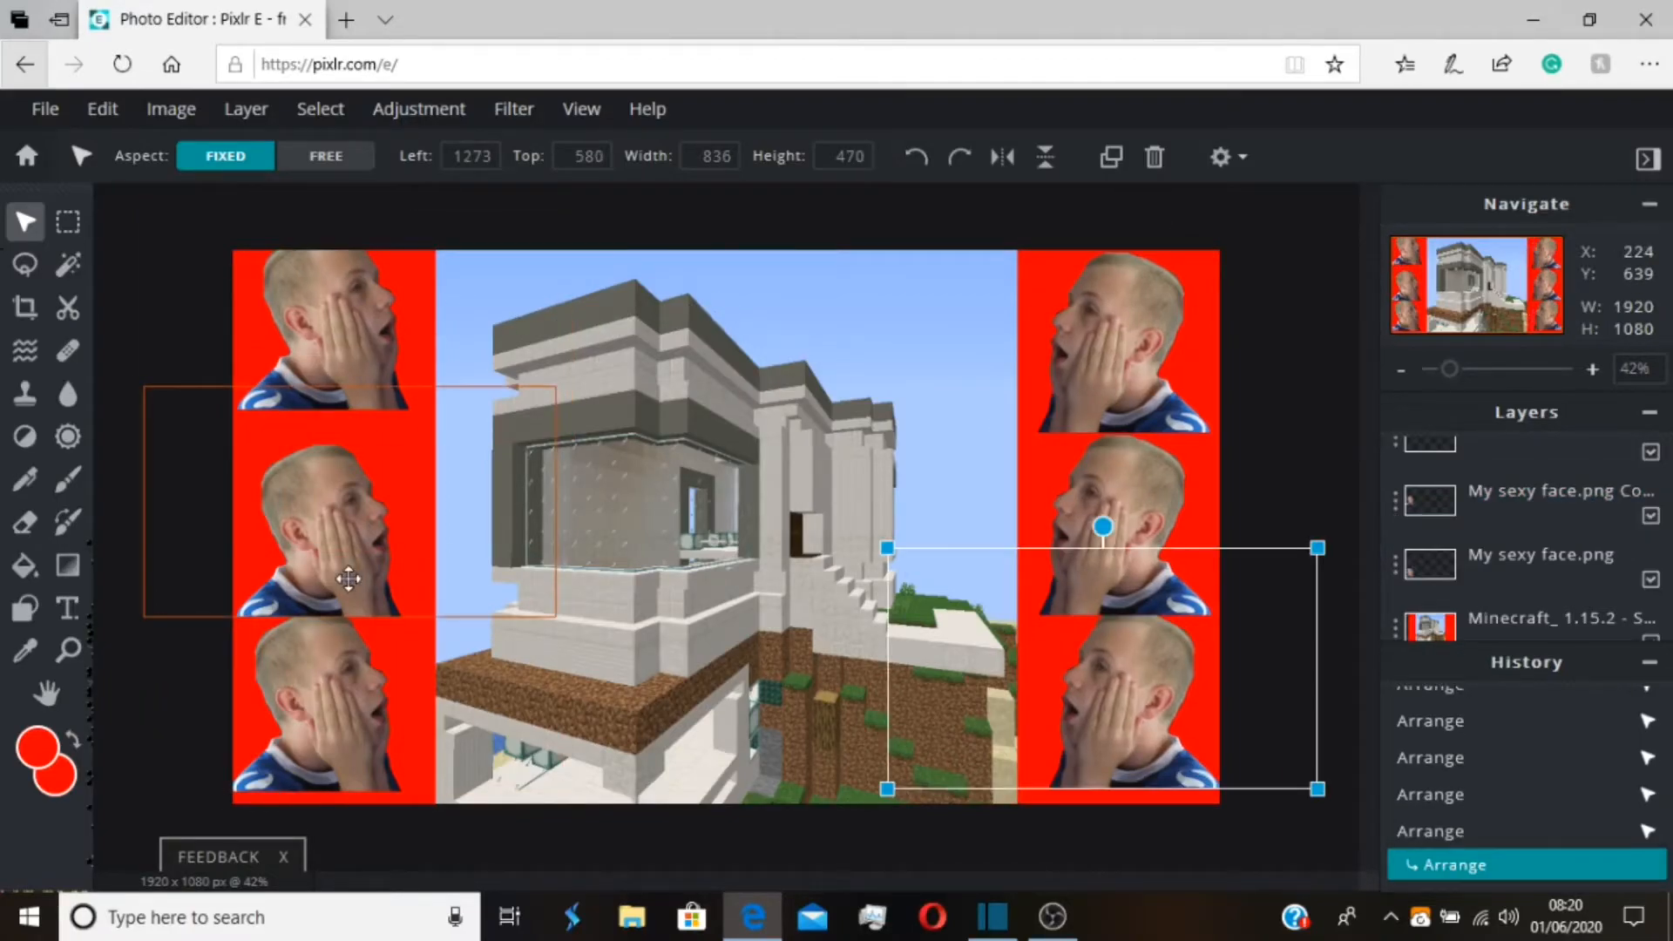
drag(351, 579, 350, 547)
click(410, 672)
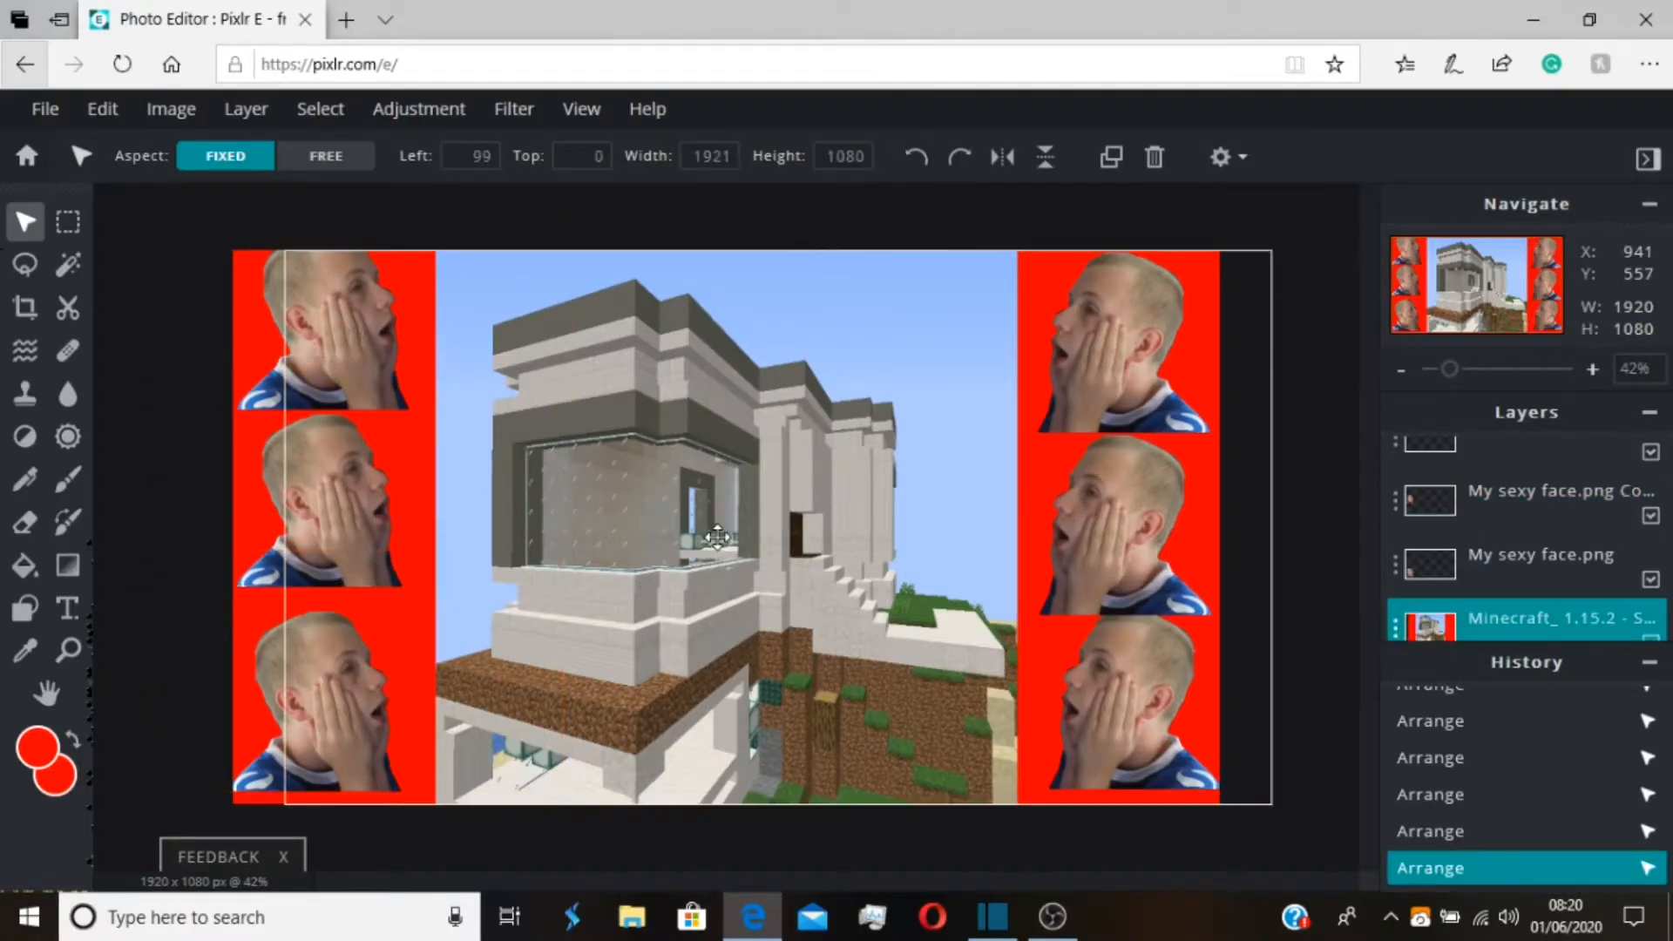
Add a red Arial text layer reading "The best modern house!!"
click(68, 608)
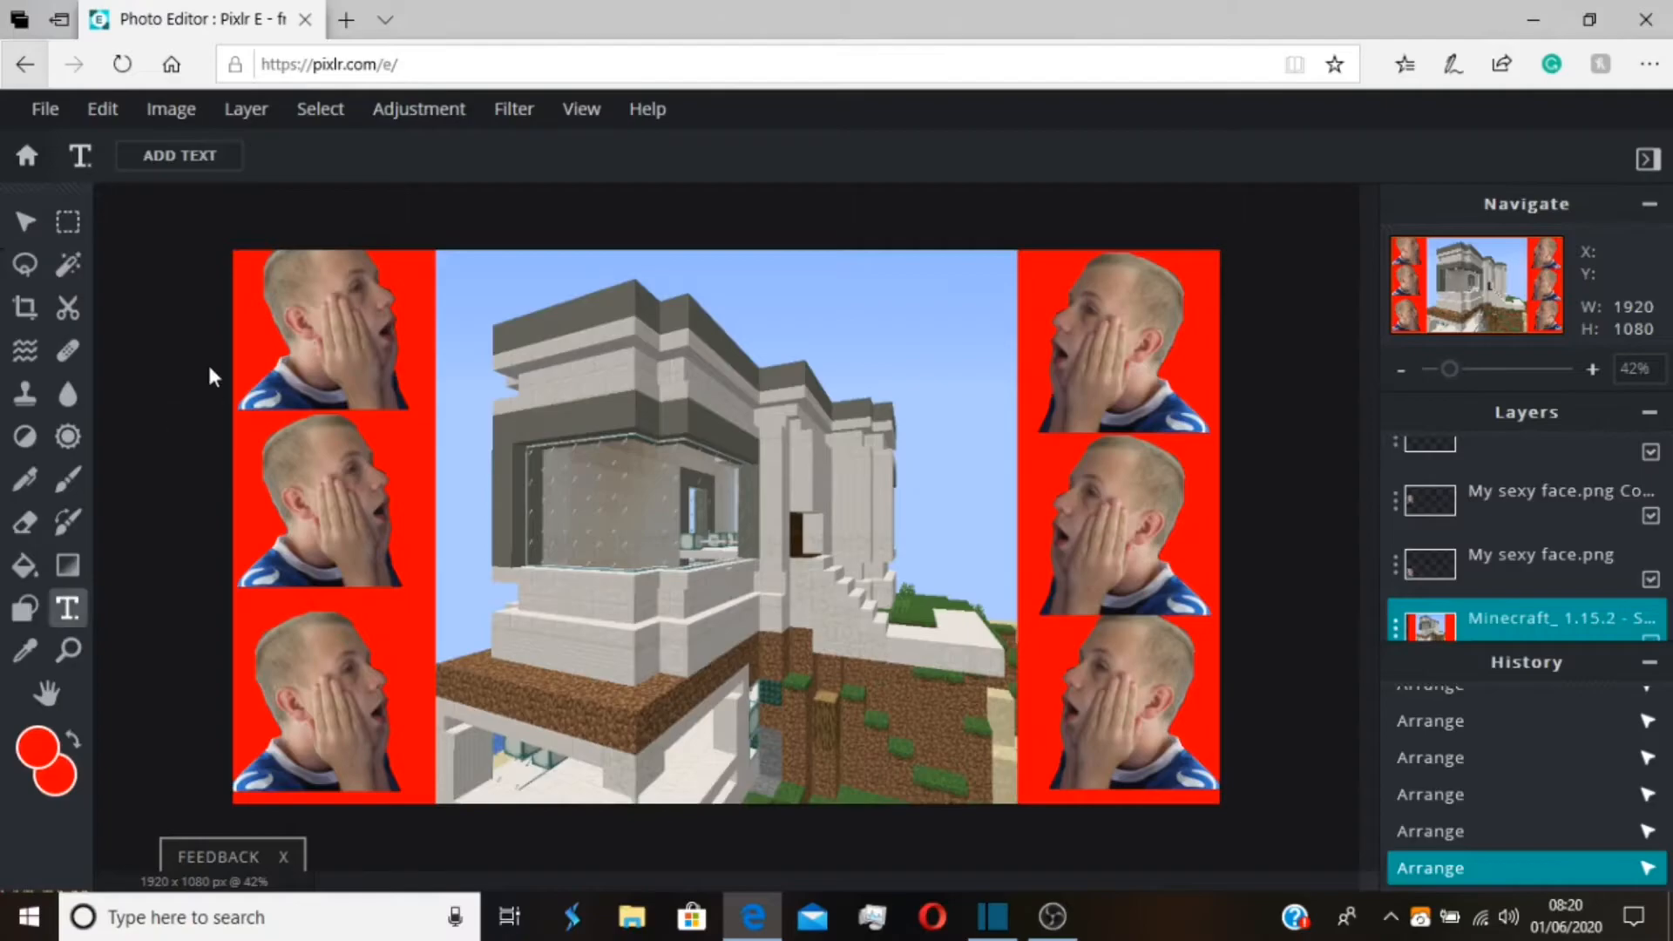
click(197, 168)
text(Th)
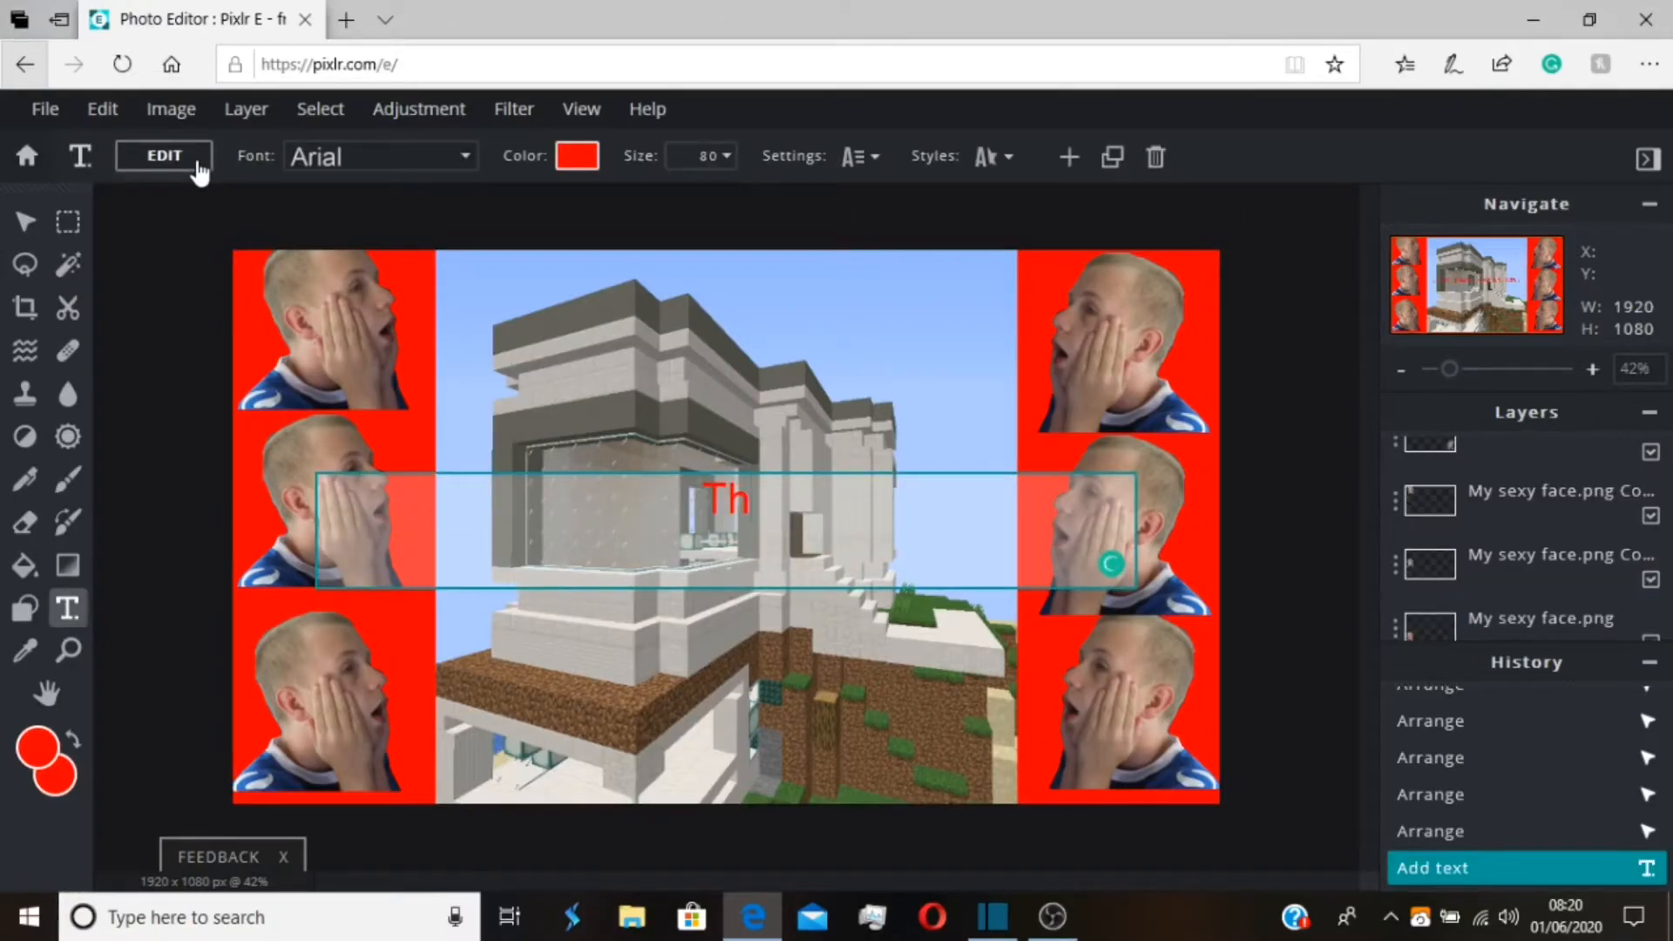
text(e best mo)
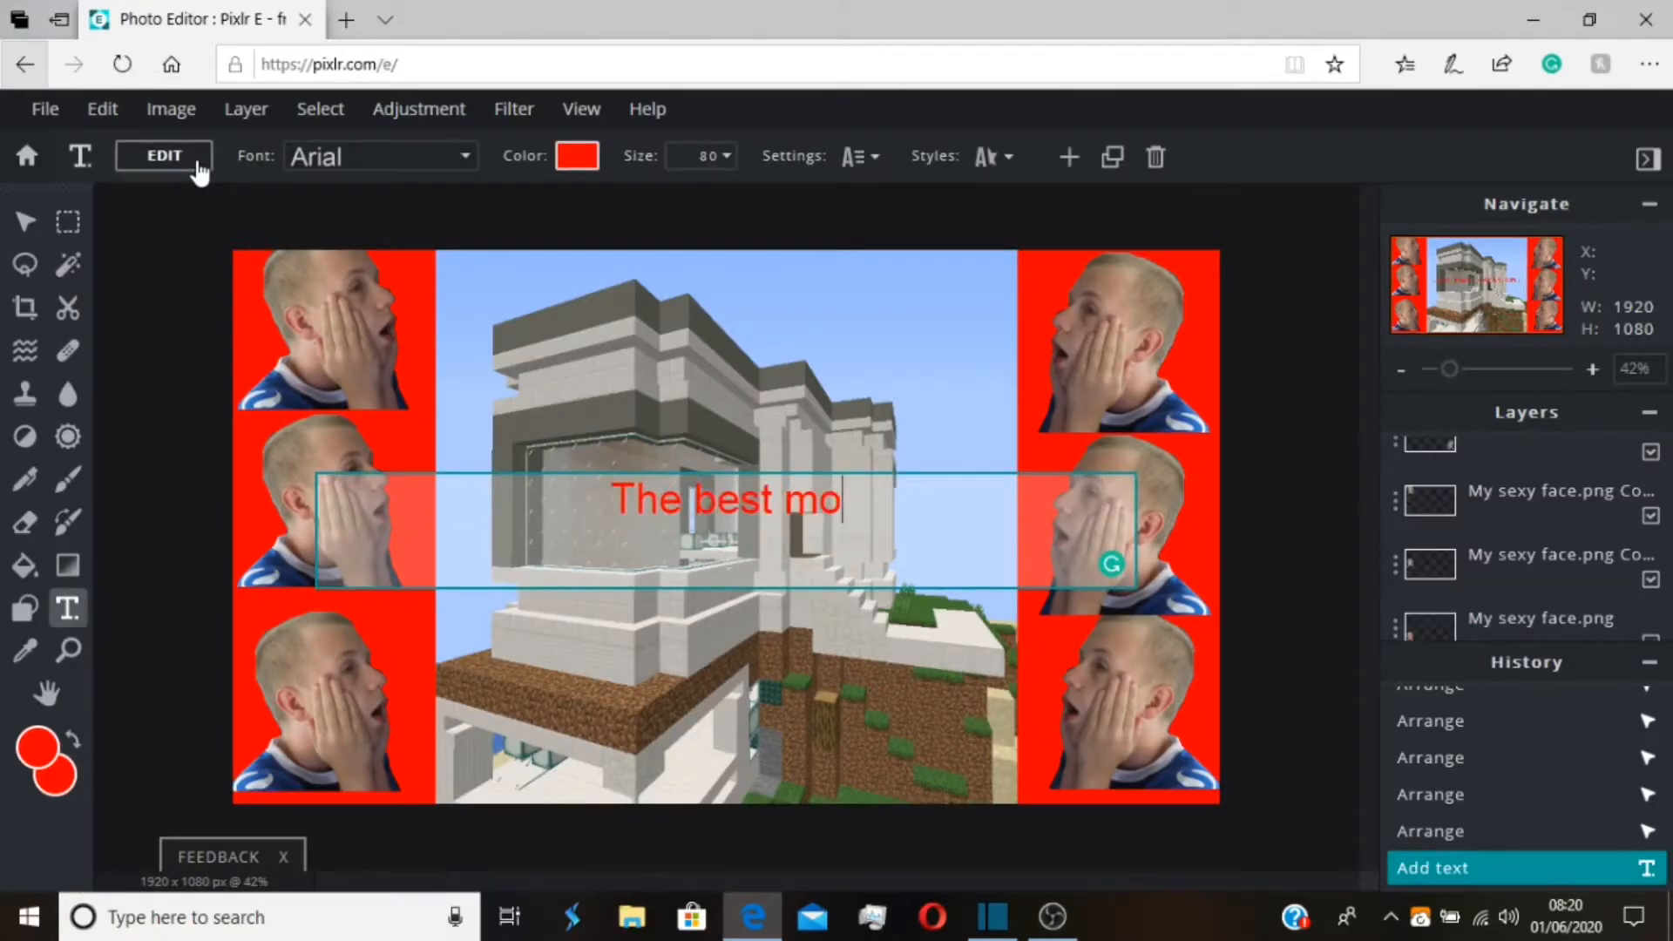
text(dern house!!)
Give the title text an outline without punch out and set the outline colour to black (#000000)
click(998, 161)
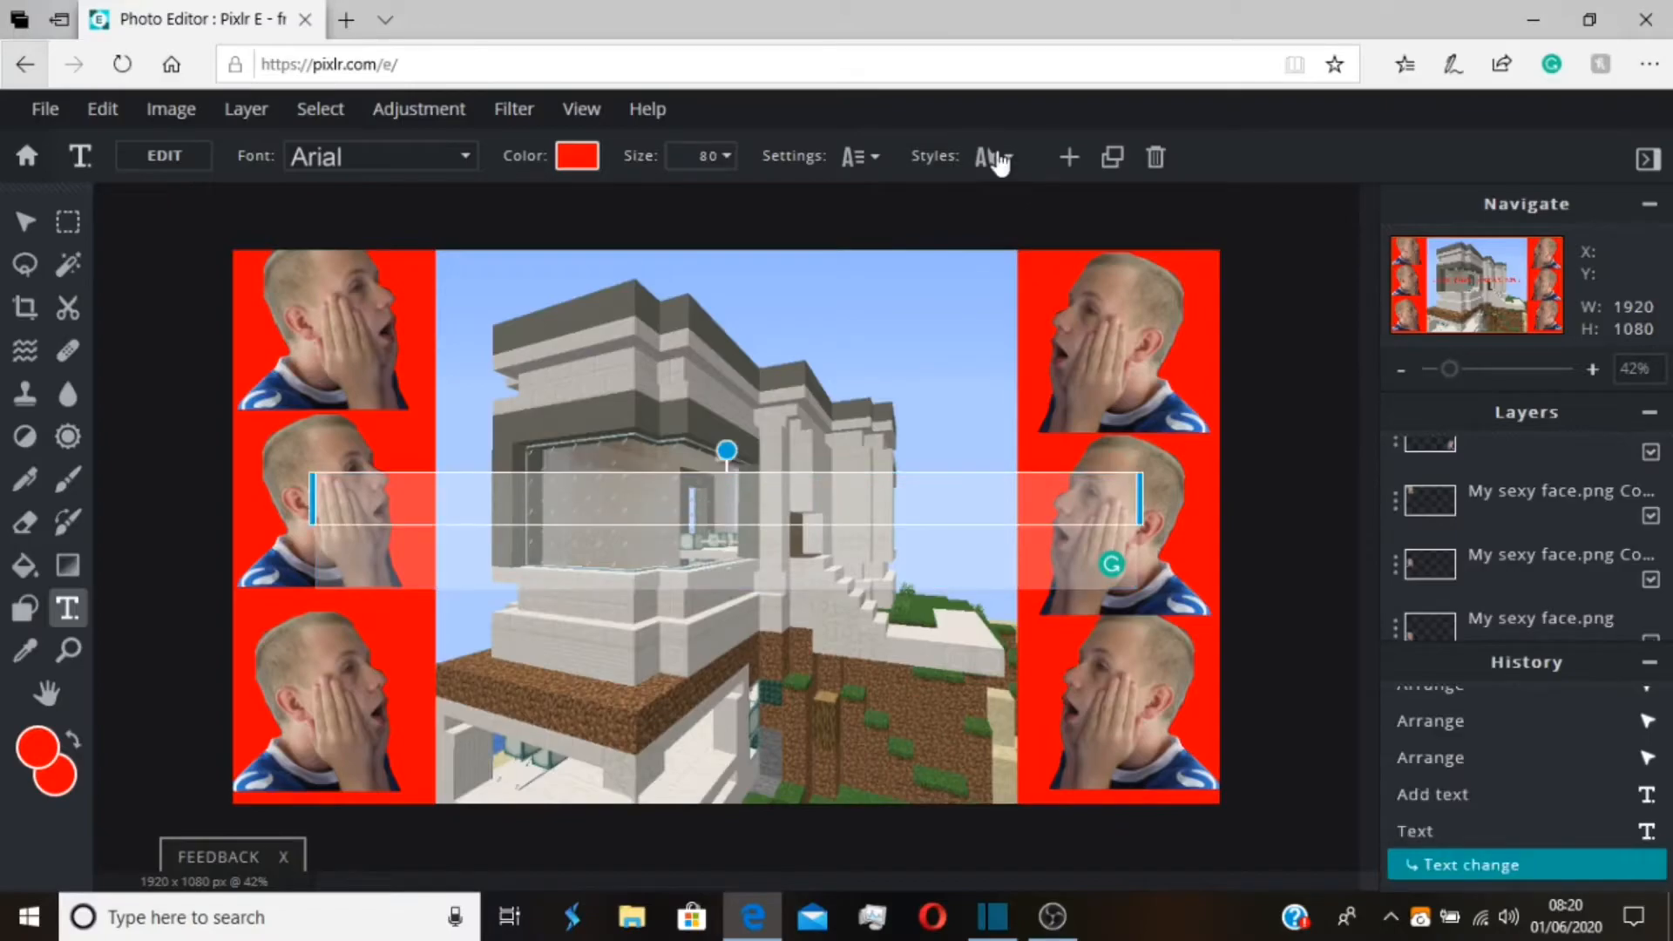
click(991, 334)
click(988, 422)
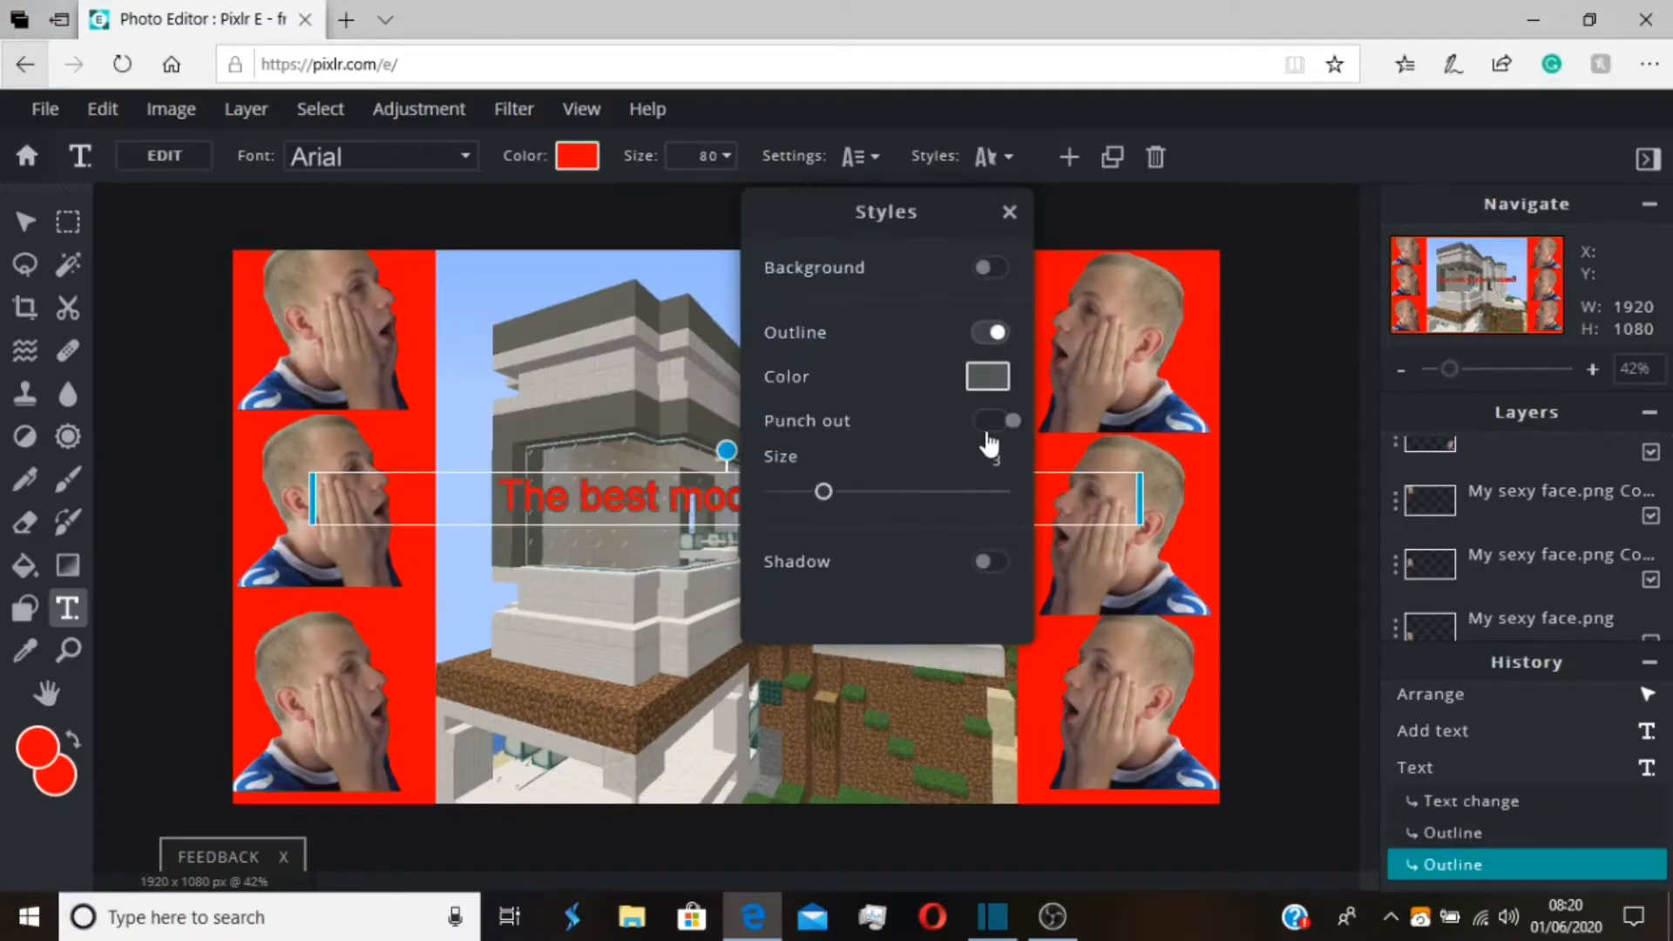
click(988, 421)
click(990, 380)
click(555, 642)
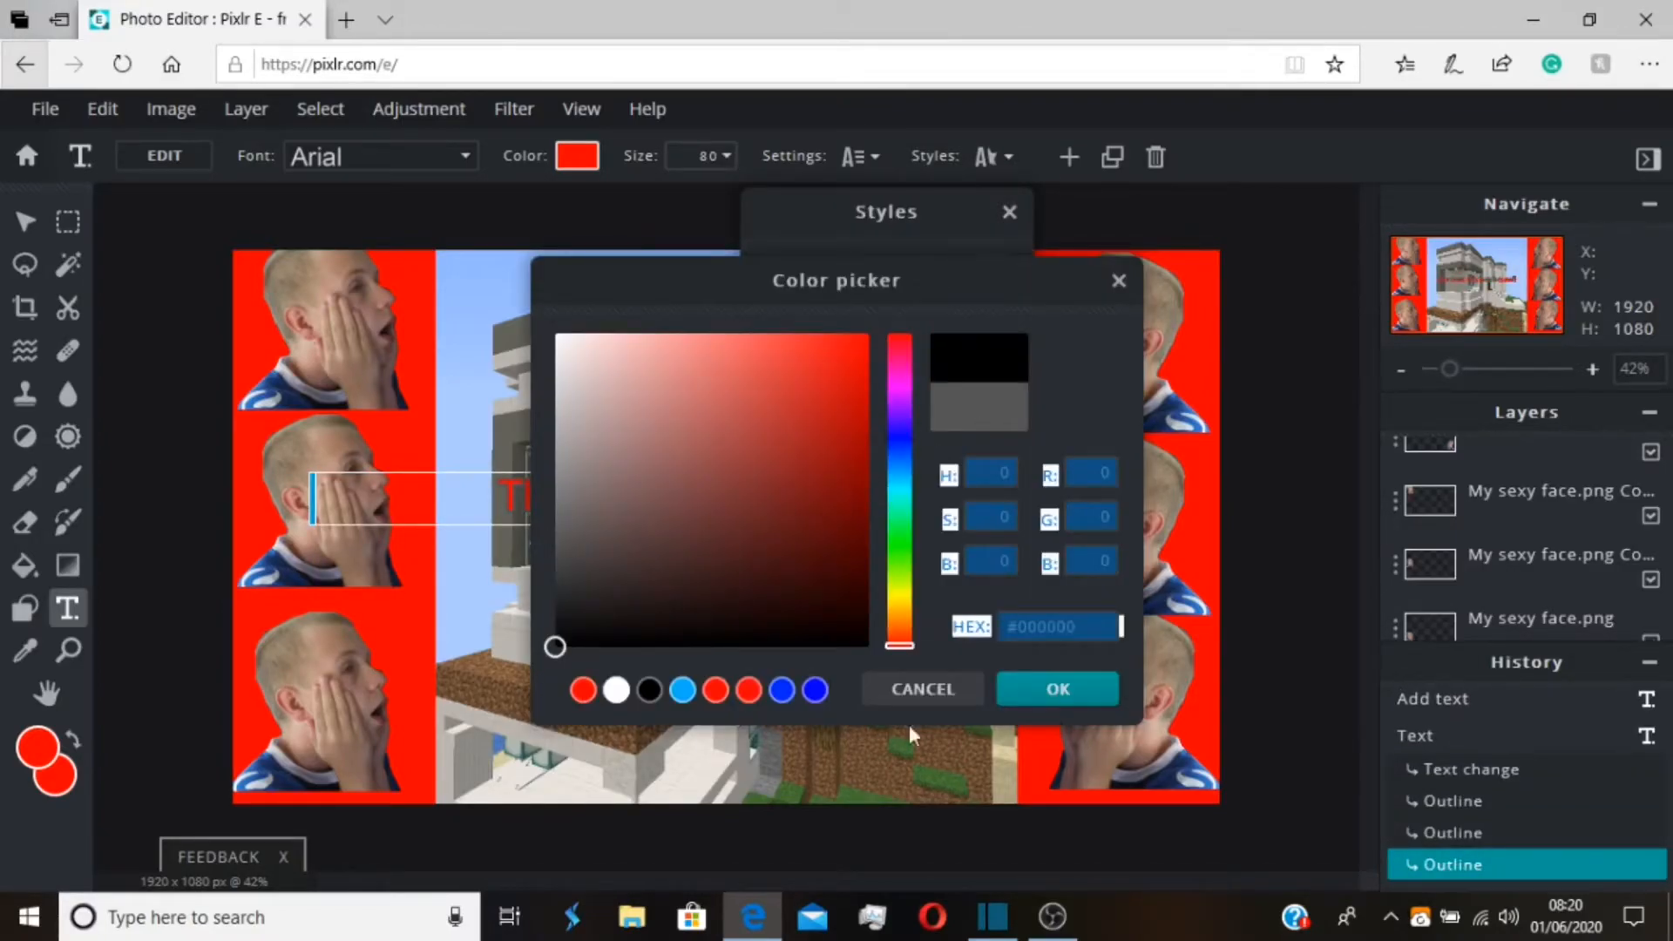
click(1086, 692)
Enlarge the title to size 138, narrow its text box to wrap onto two lines, and place it across the lower part of the house
drag(739, 504, 717, 717)
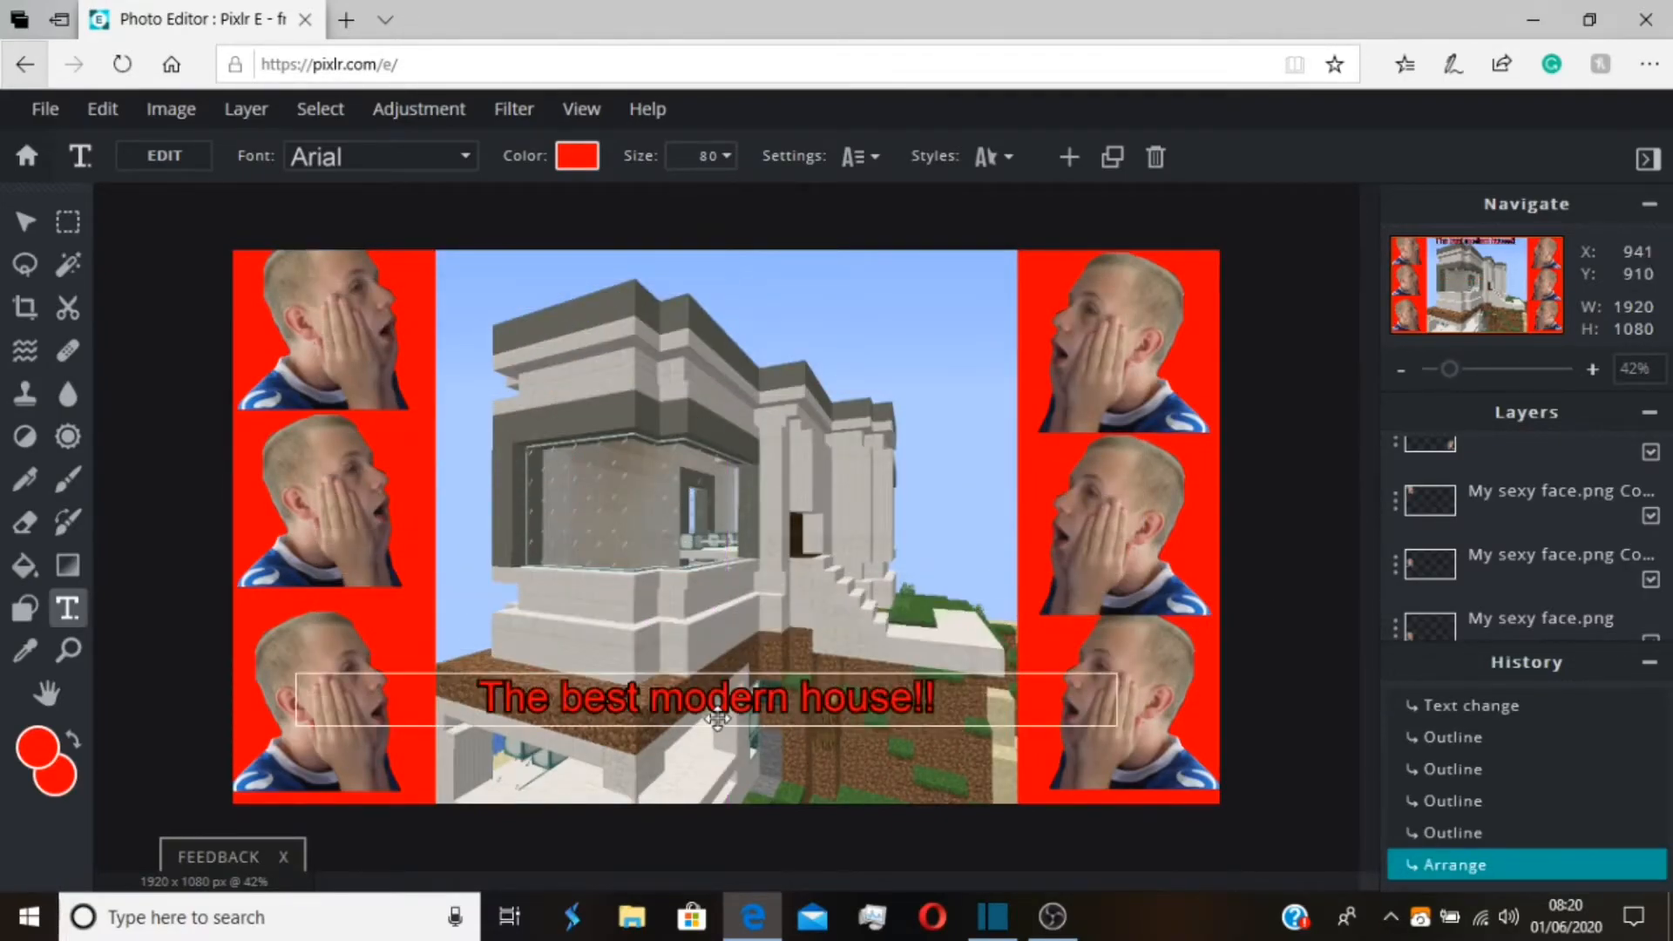
click(710, 157)
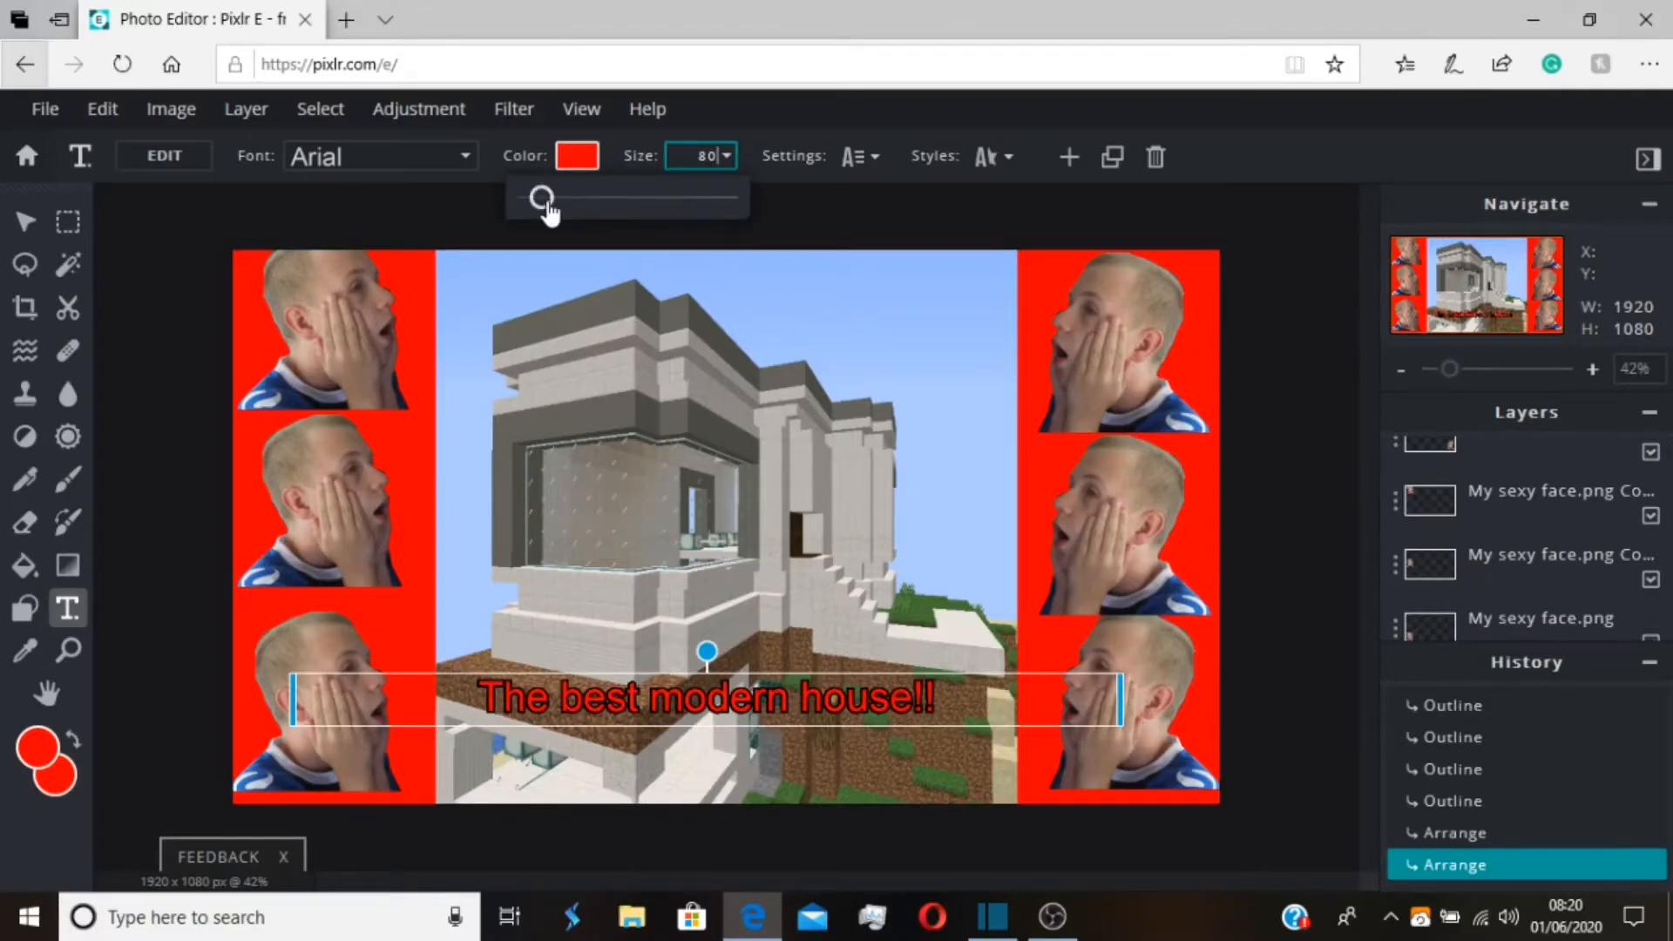
drag(547, 206, 556, 207)
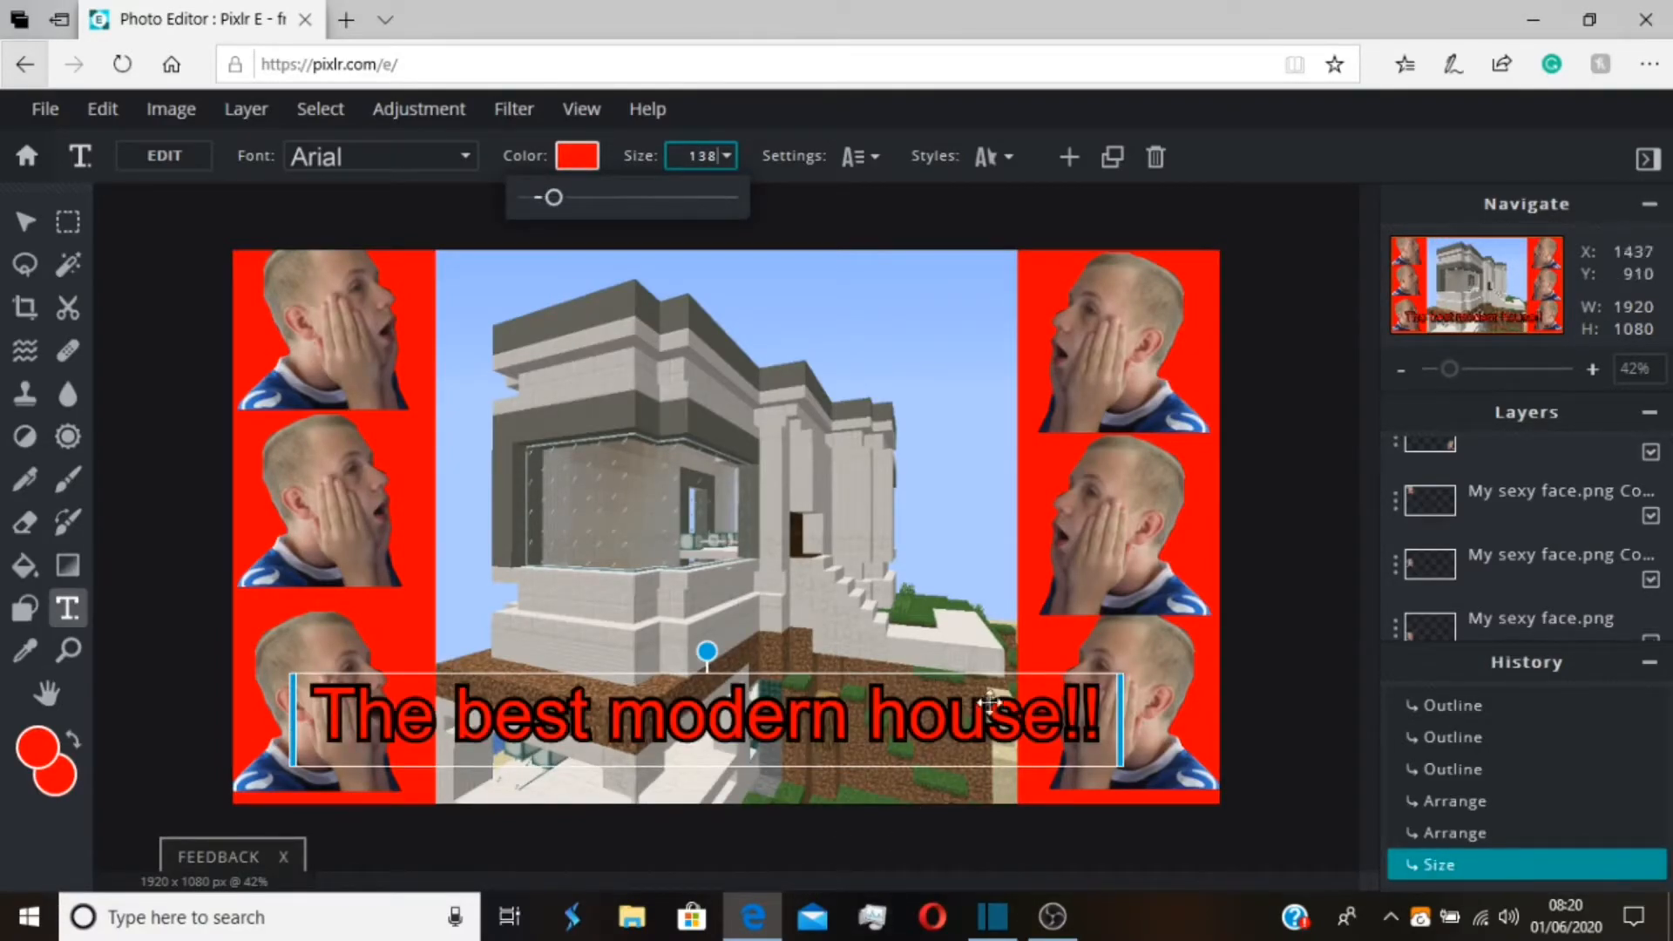
drag(1117, 734, 1018, 735)
drag(771, 720, 822, 733)
click(873, 264)
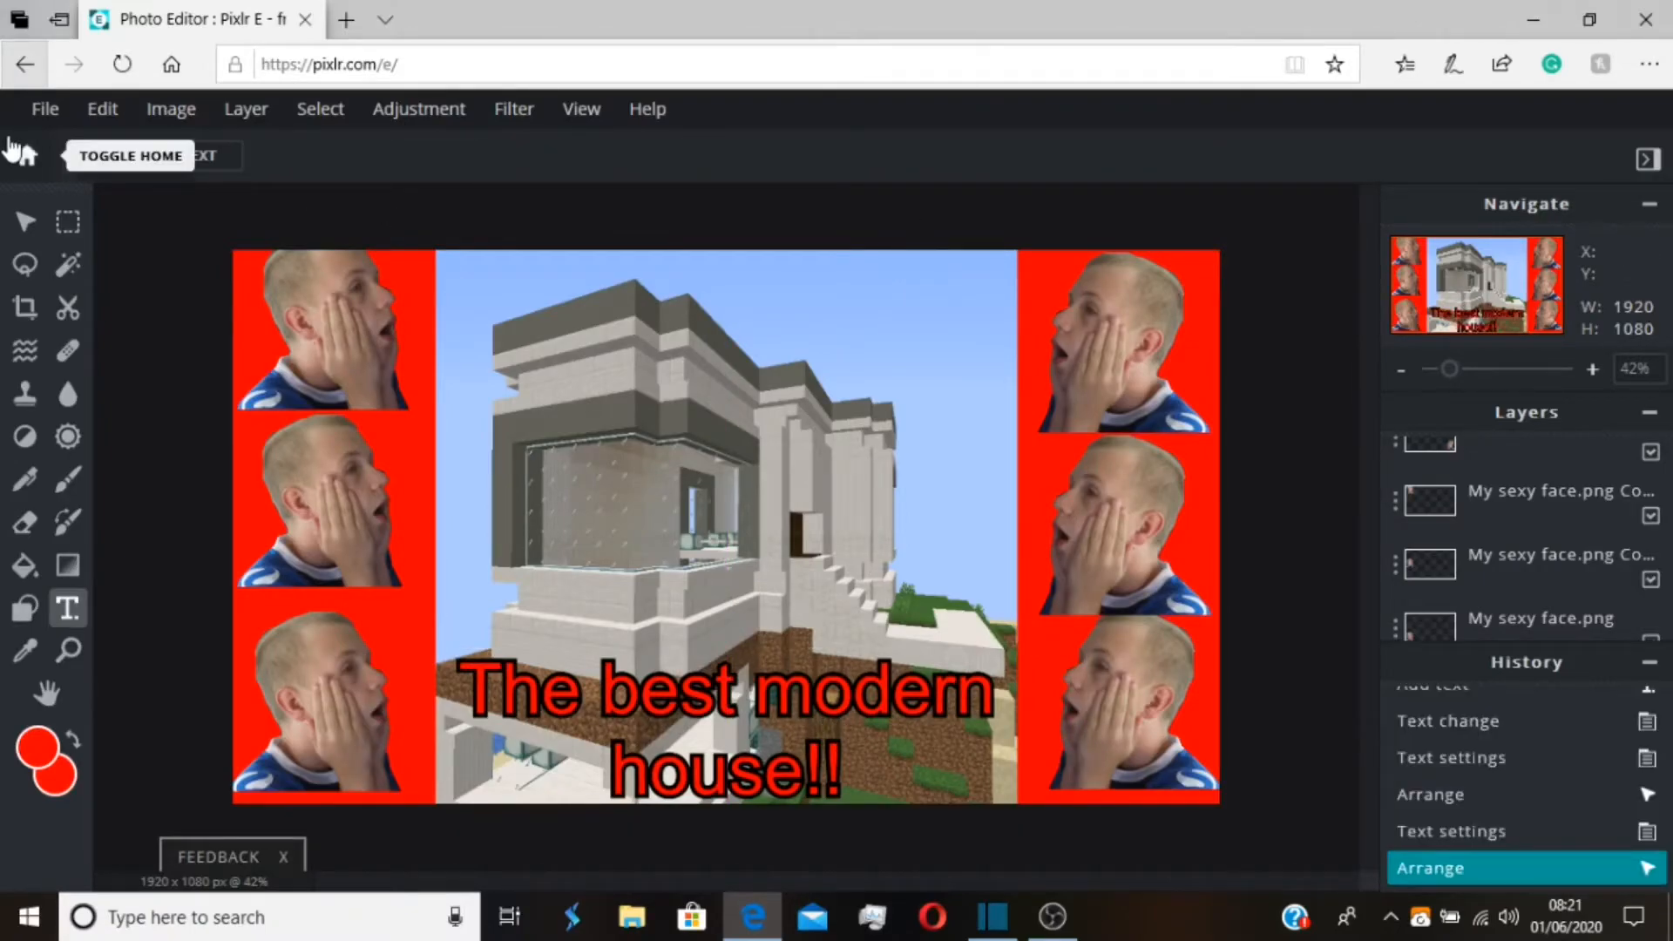
Save the thumbnail as a 1920 x 1080 PNG named best modern house prt 2
click(35, 113)
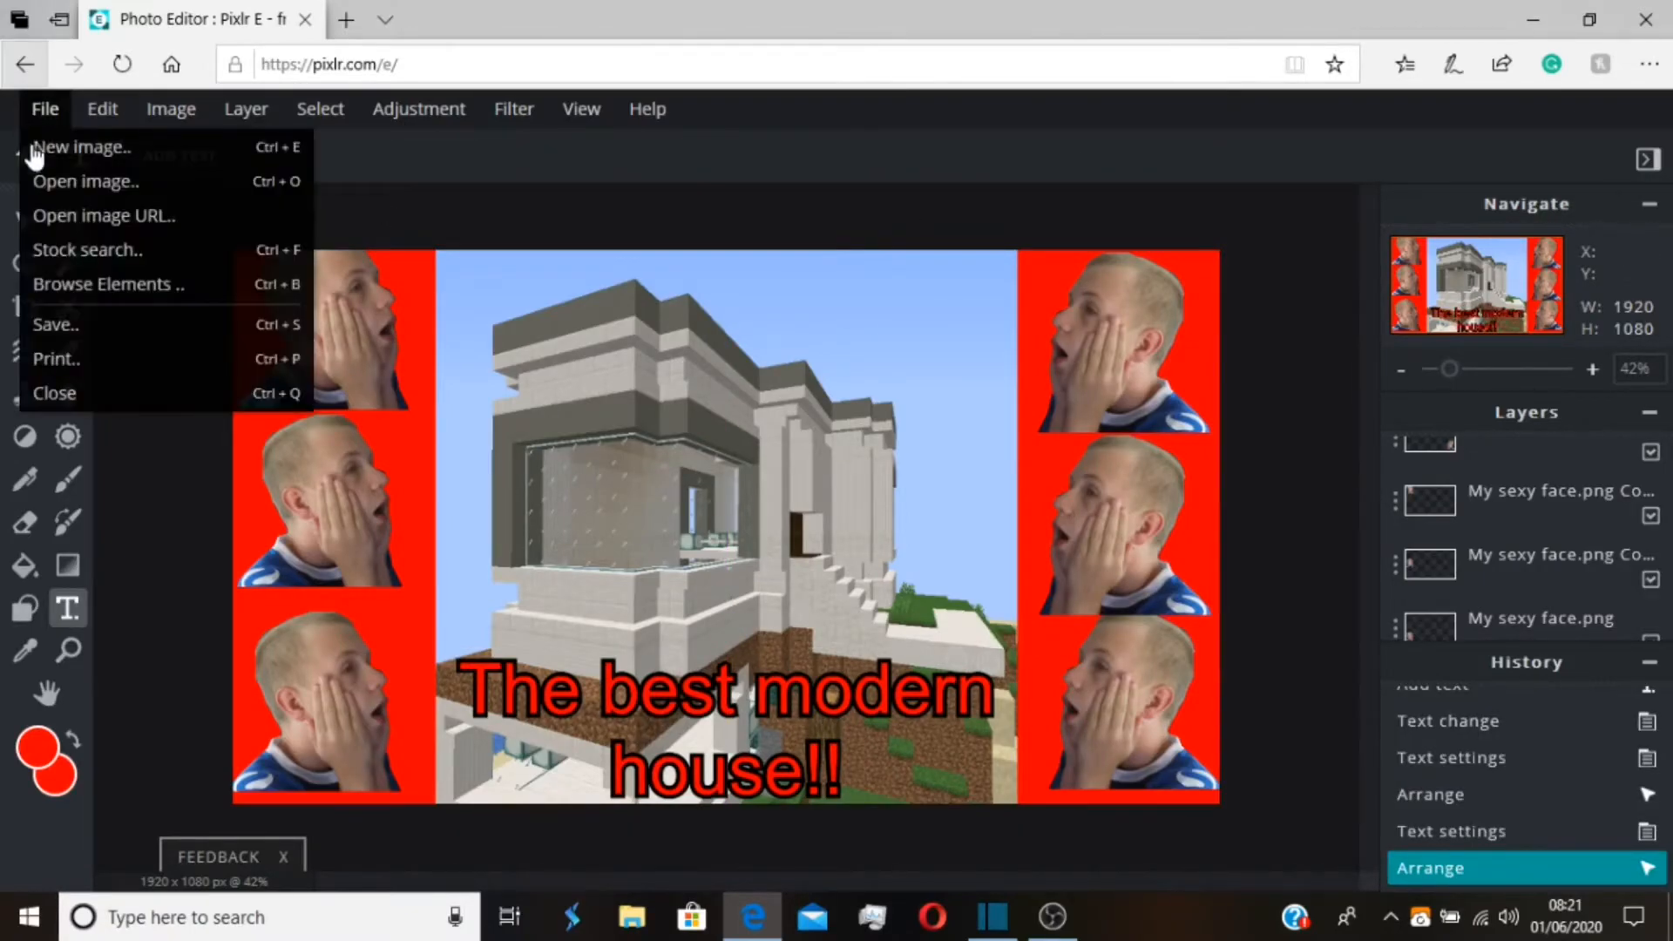
click(108, 331)
click(928, 418)
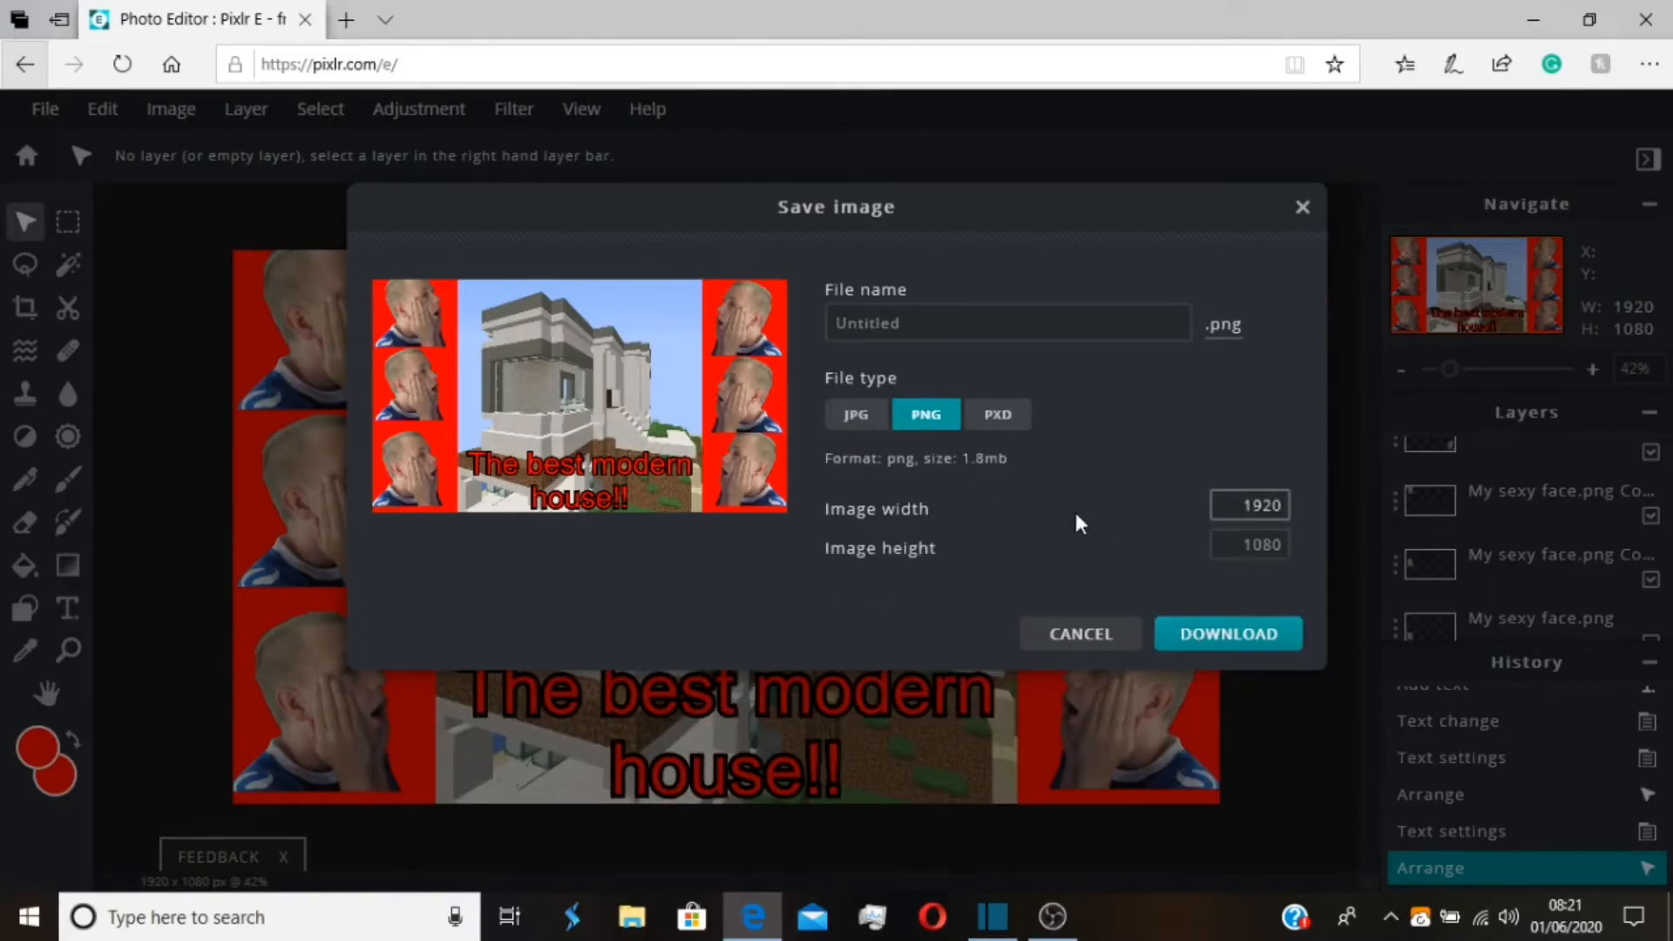
click(1159, 634)
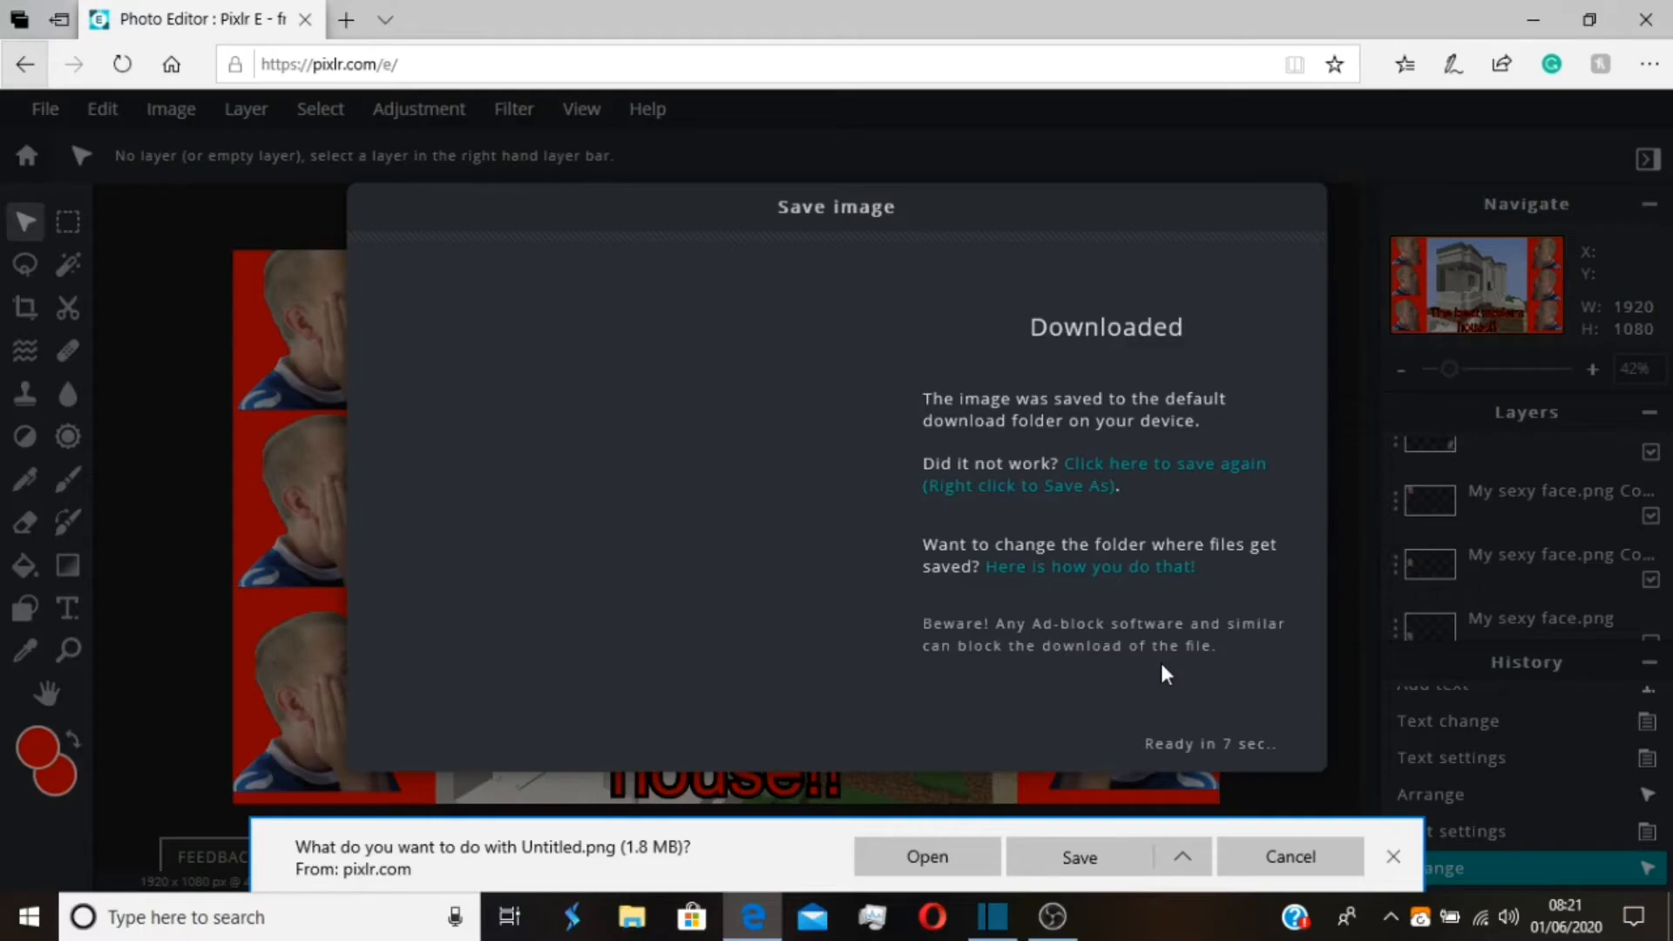
click(1125, 857)
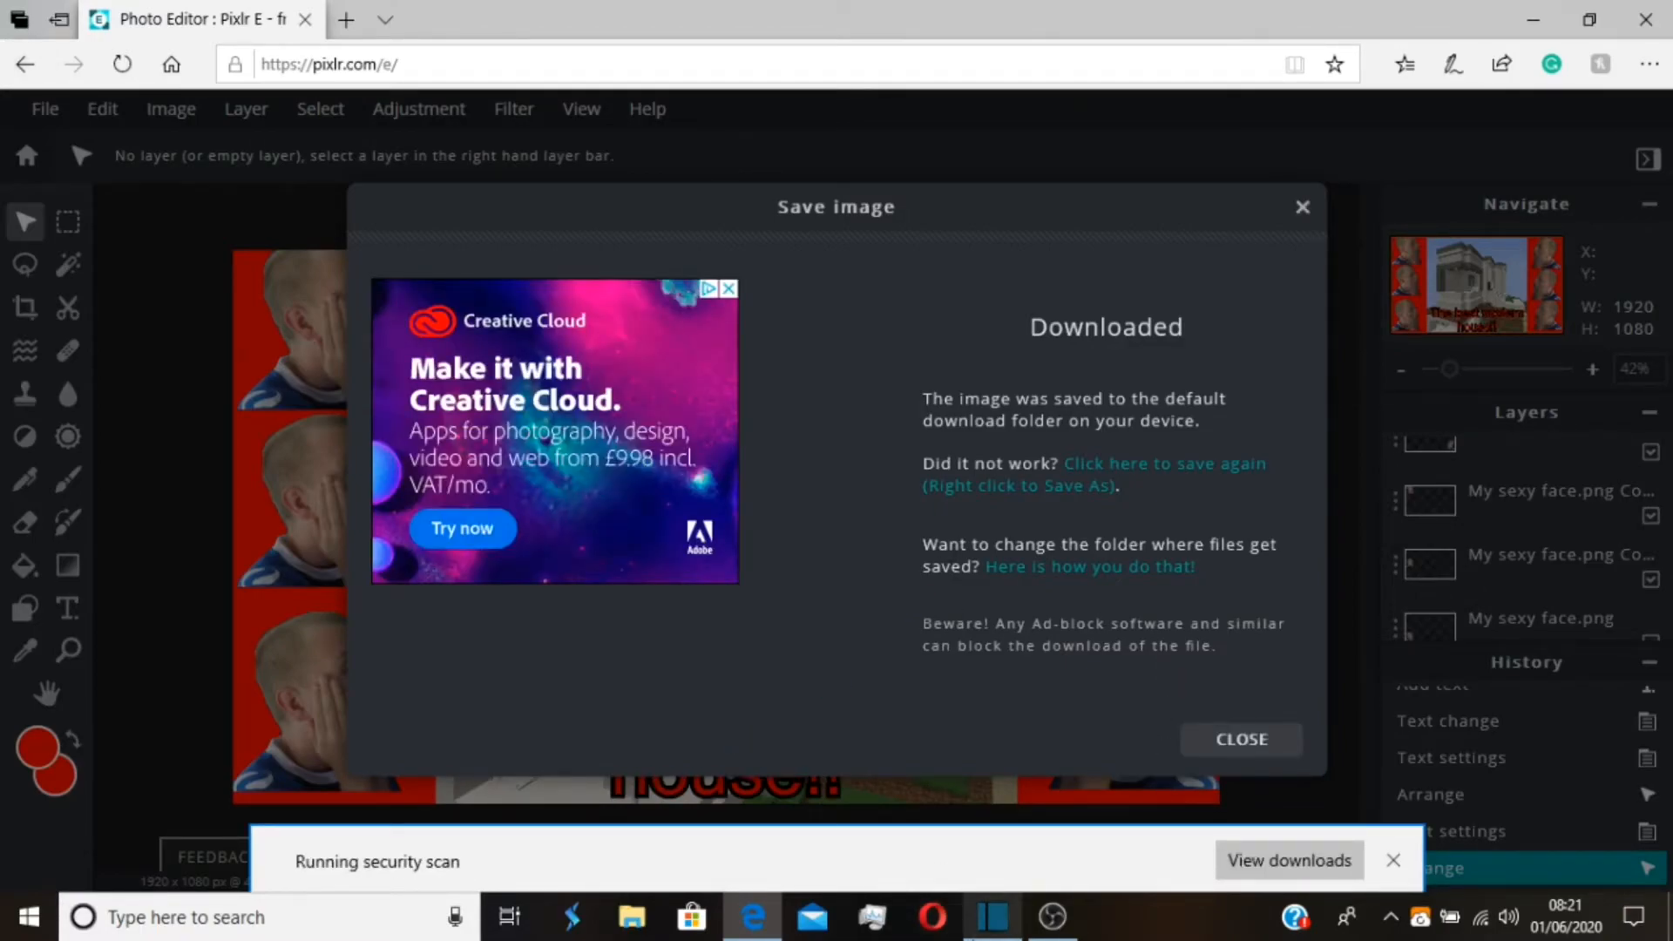
Check the export job's progress in Shotcut, minimize it and close the Pixlr E browser window
click(993, 917)
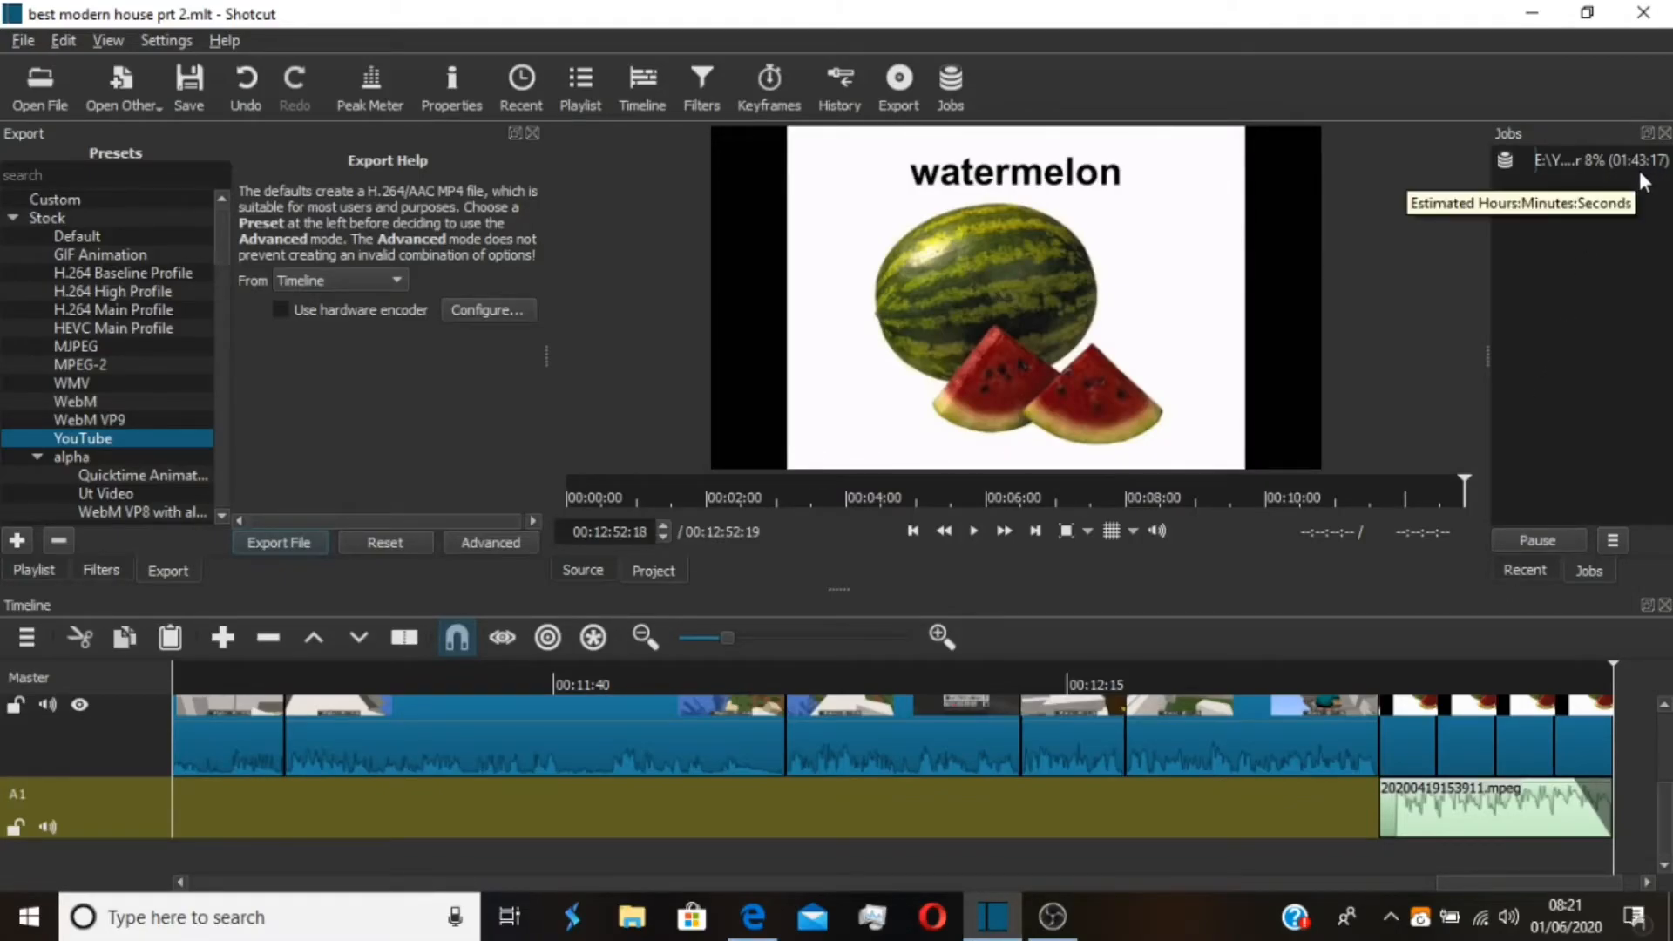
click(1534, 14)
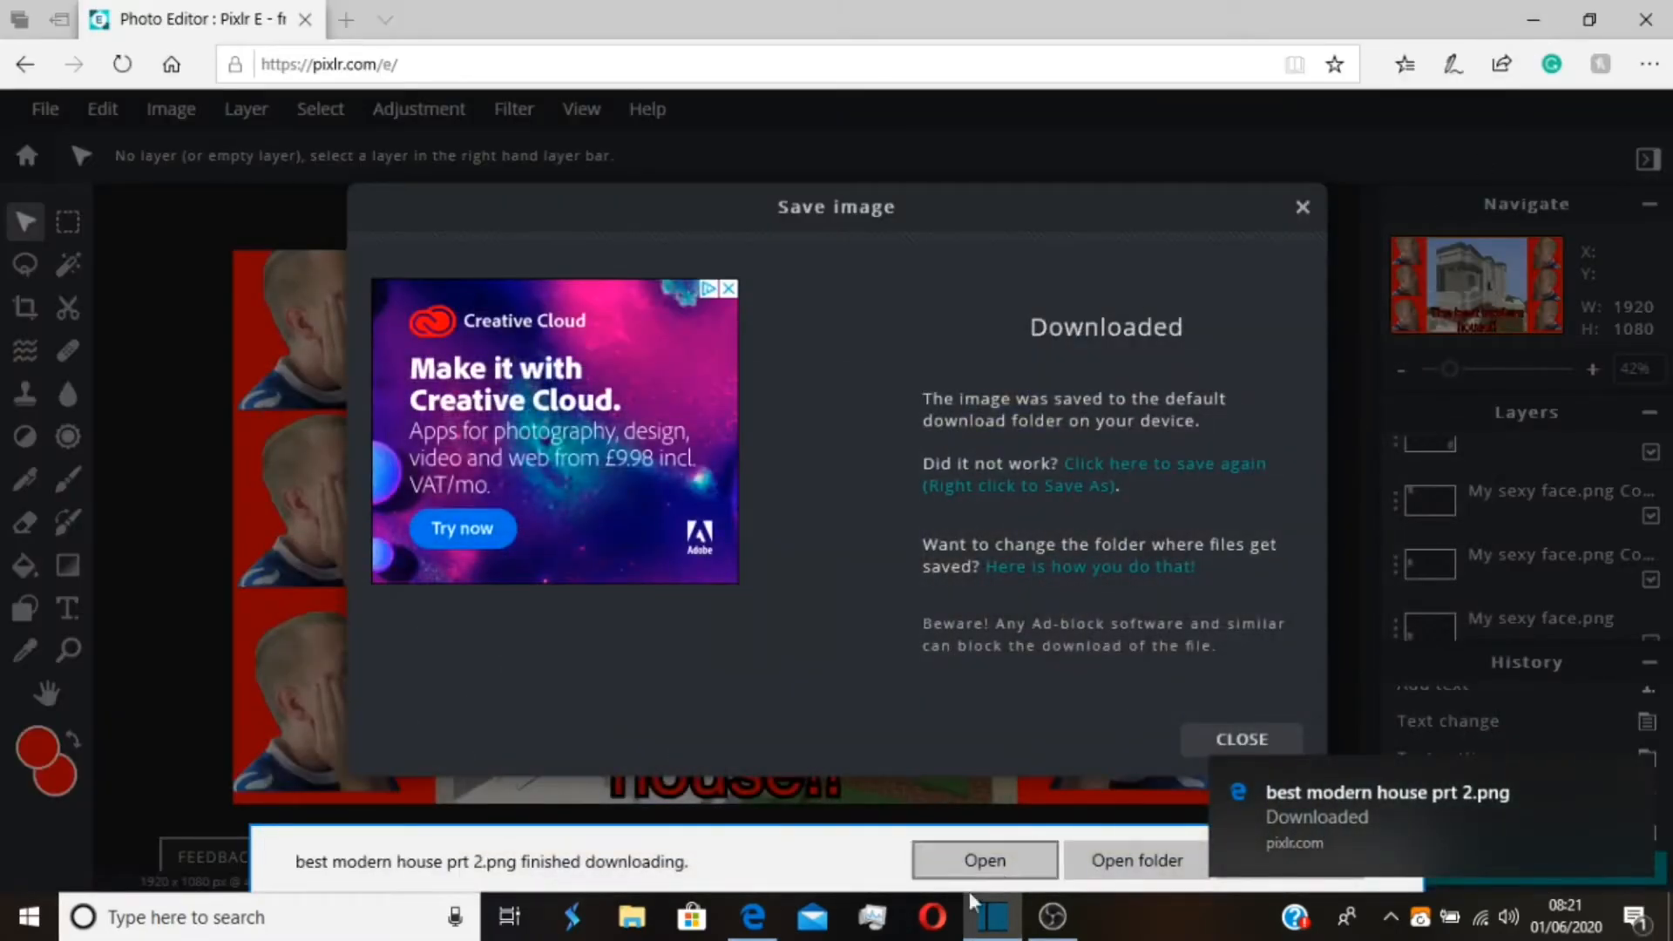
mouse_move(751, 915)
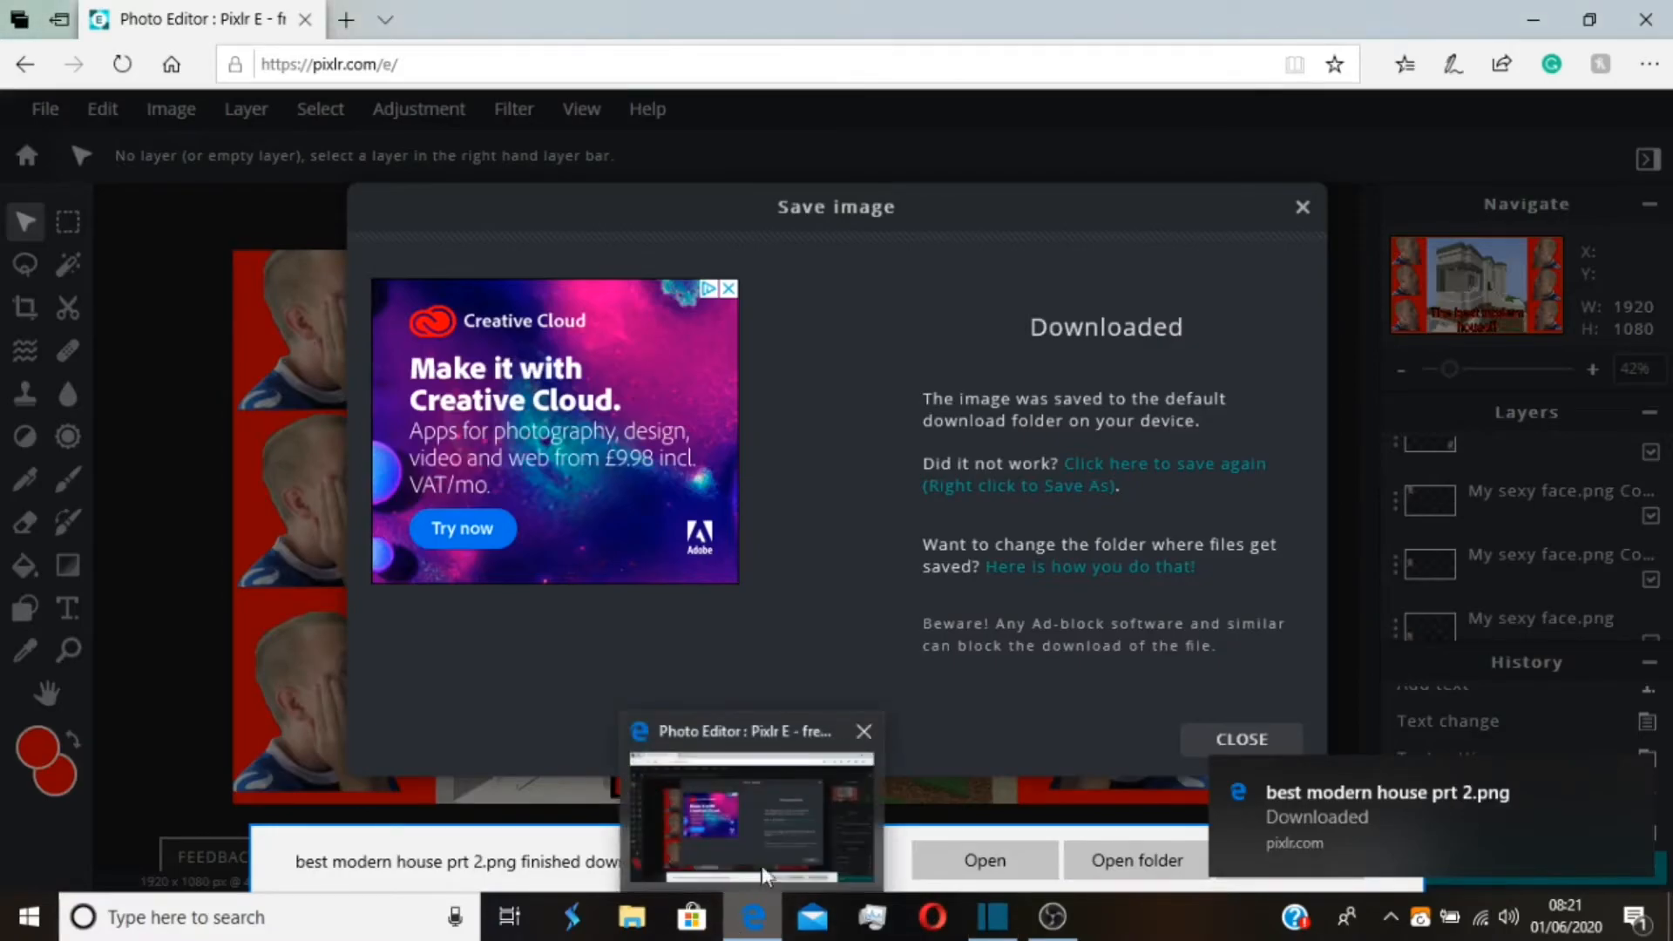
click(864, 731)
mouse_move(1037, 925)
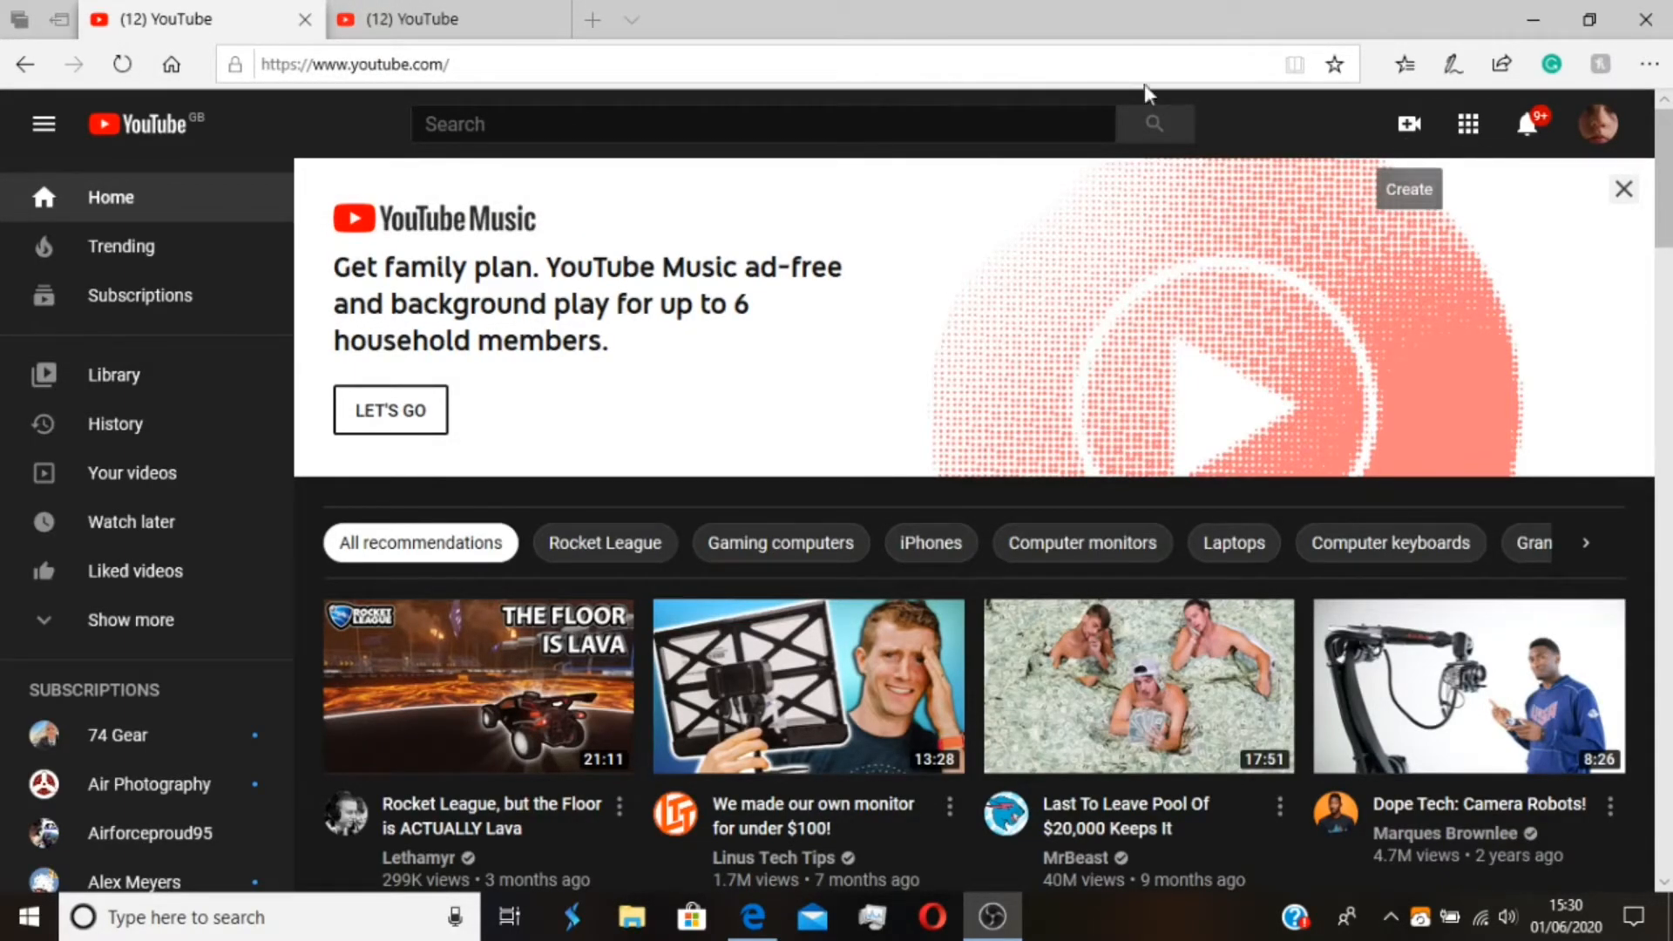
Open Fiverr in a new browser tab and view the account's seller profile with its active gigs
click(590, 19)
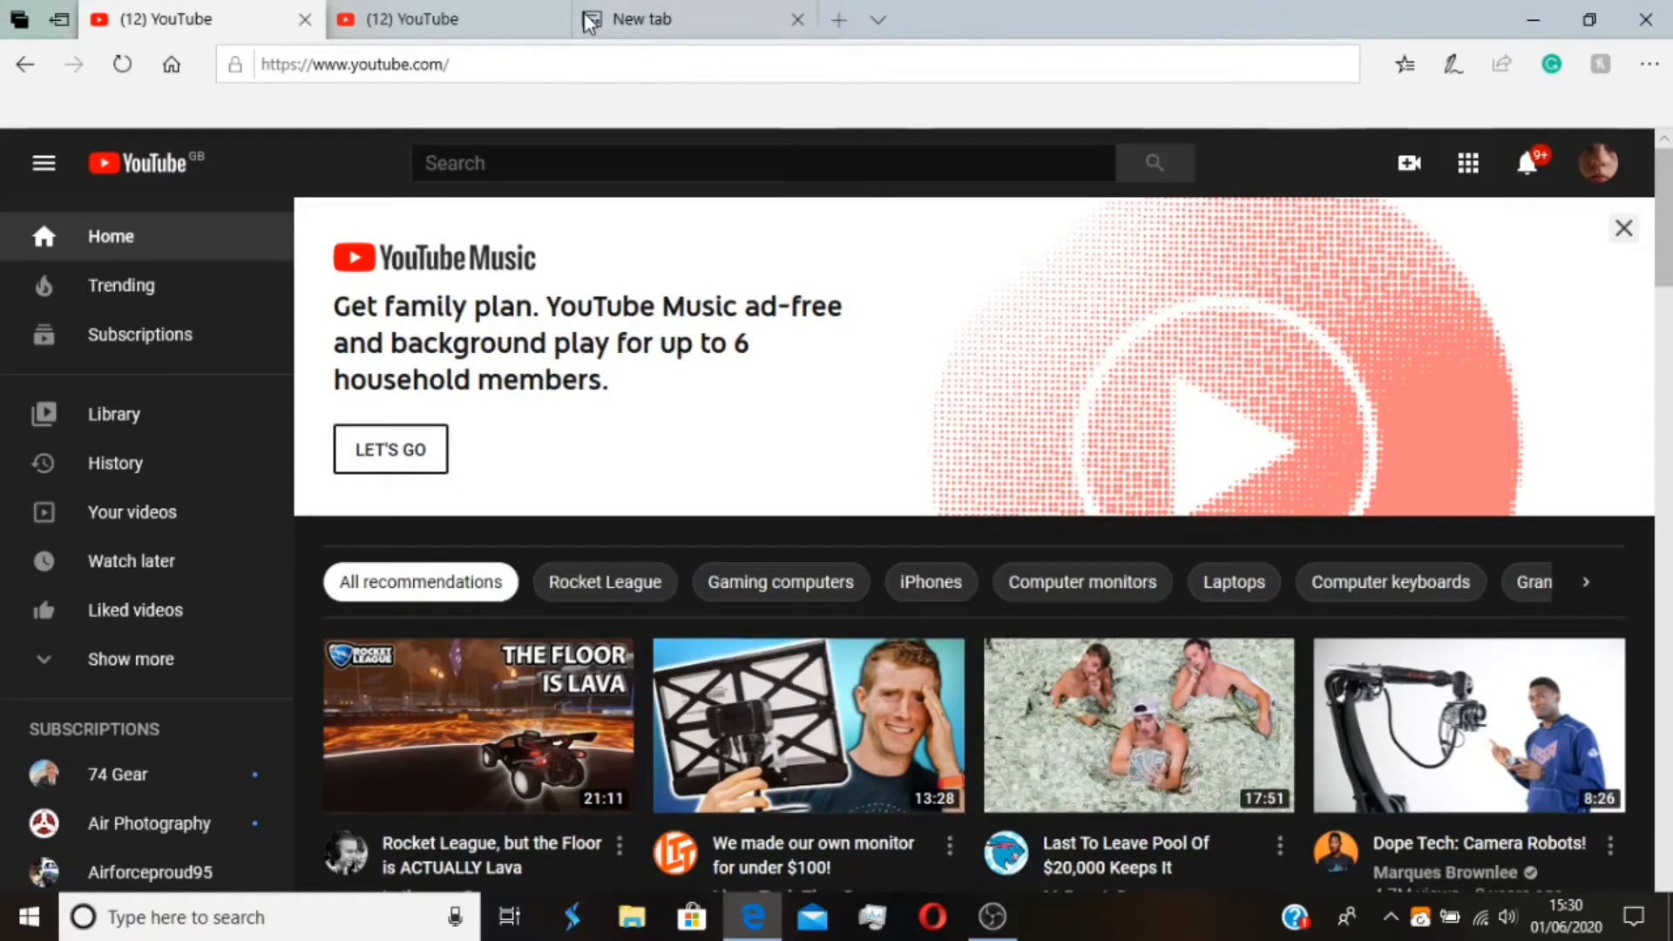
text(fiverr.com/)
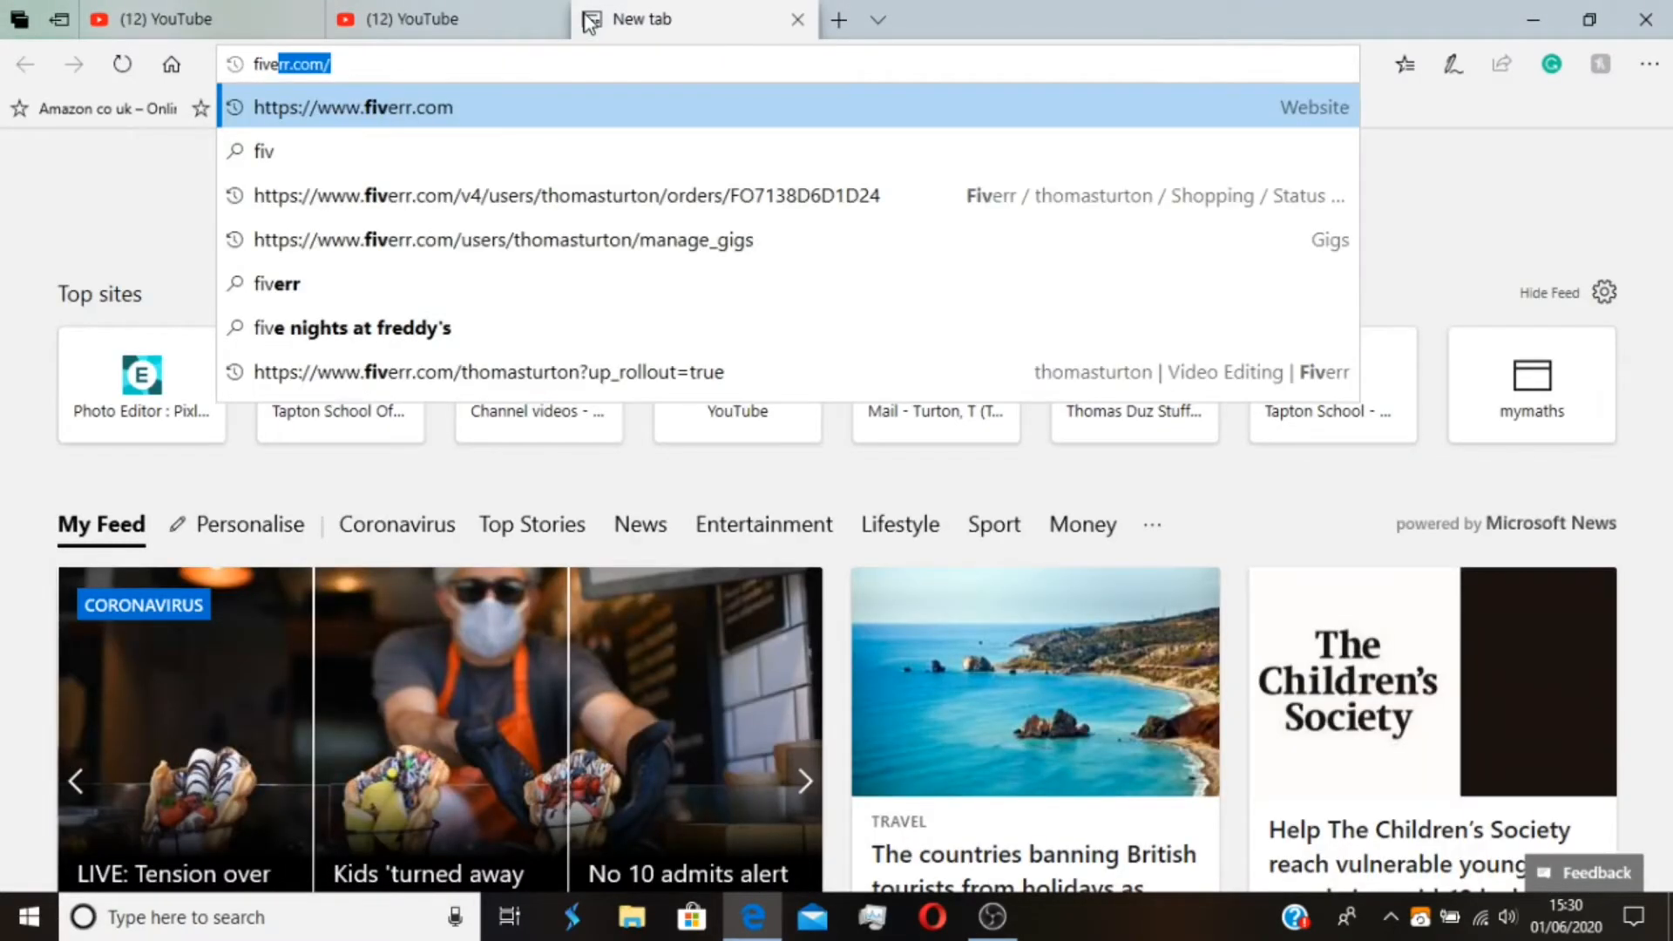
key(Return)
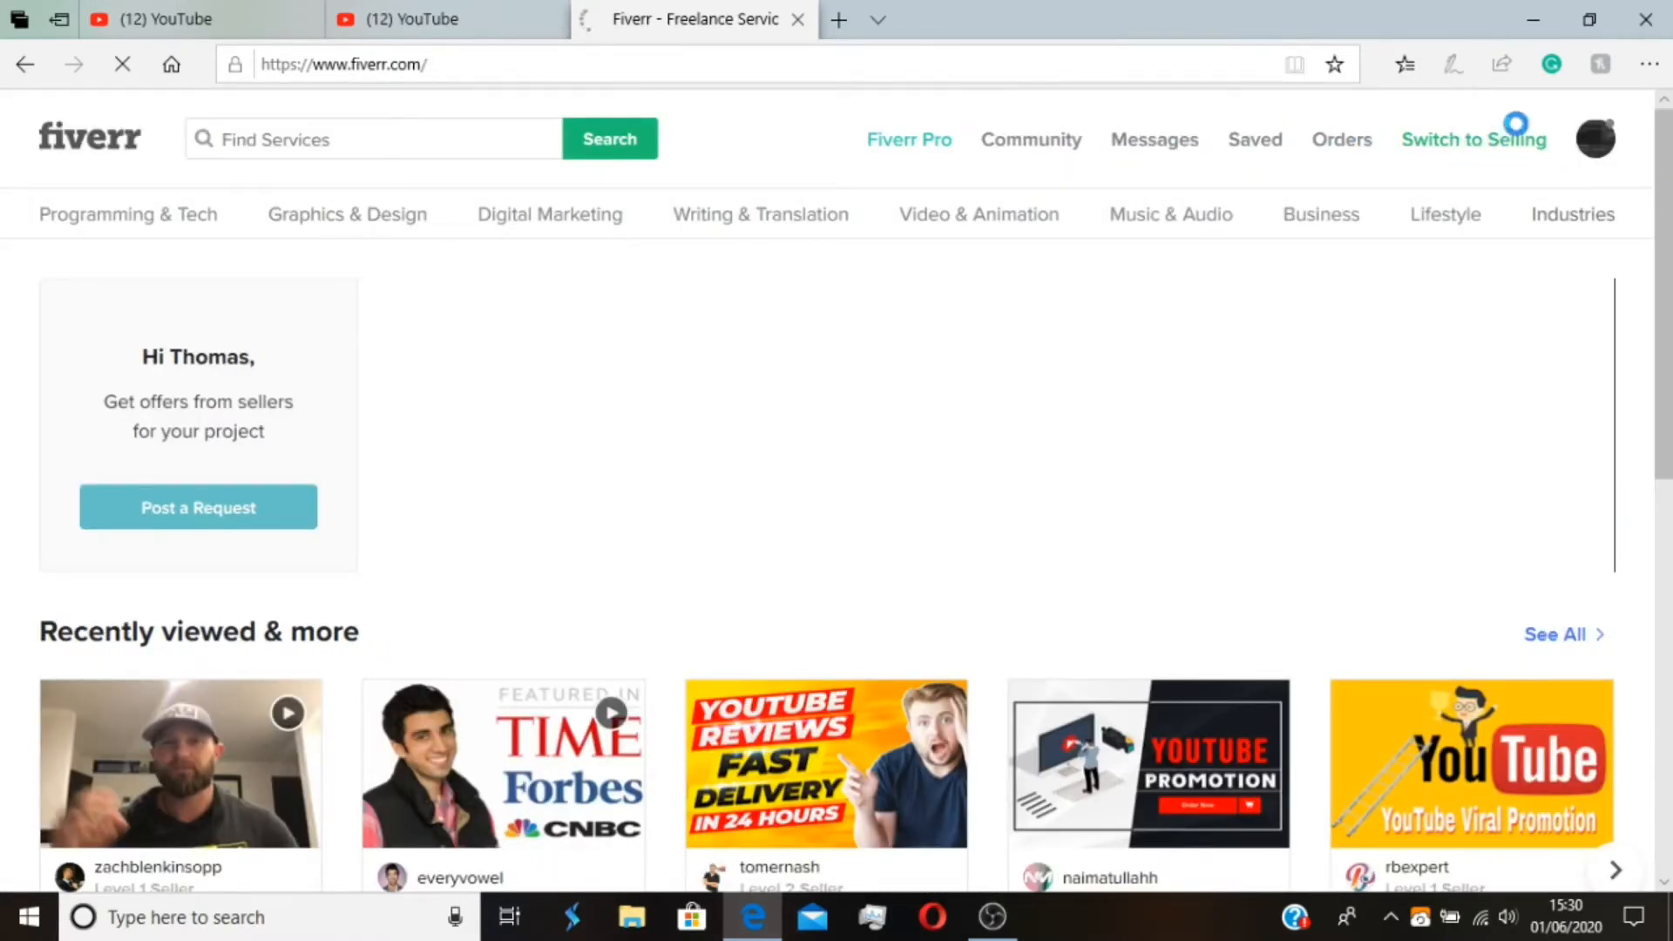
click(1615, 142)
click(1408, 216)
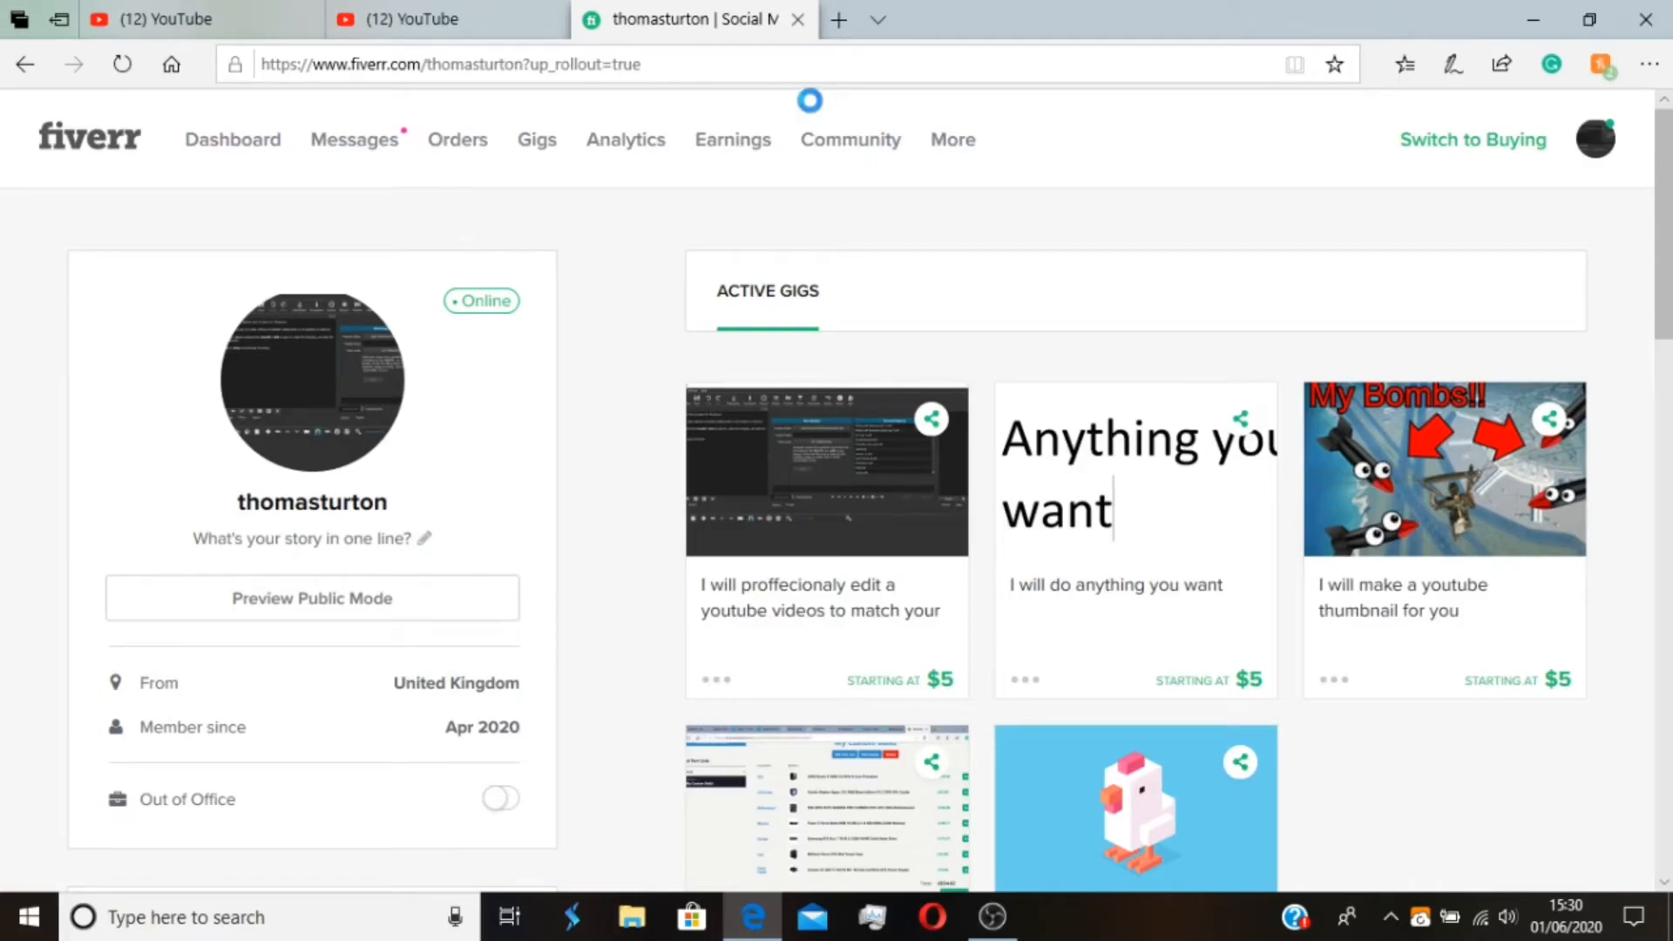
Open YouTube Studio's video upload and select best modern house prt 2 in File Explorer under E: > Youtube Videos 1 > Minecraft > Actual Videos > Minecraft
click(235, 69)
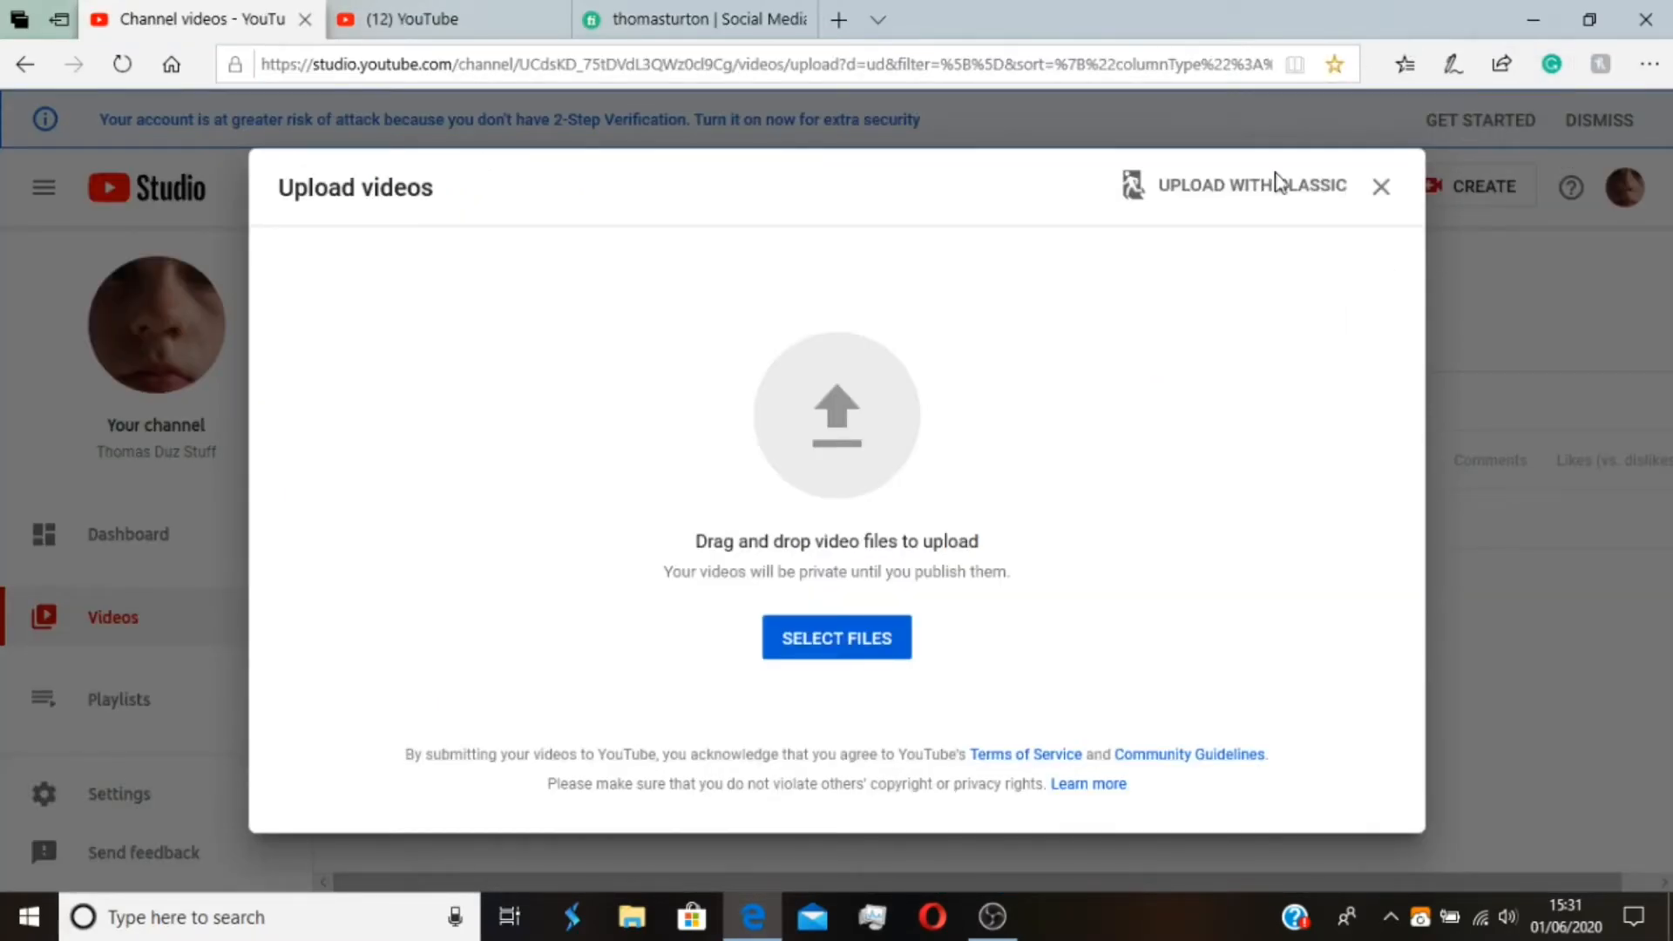
key(super+e)
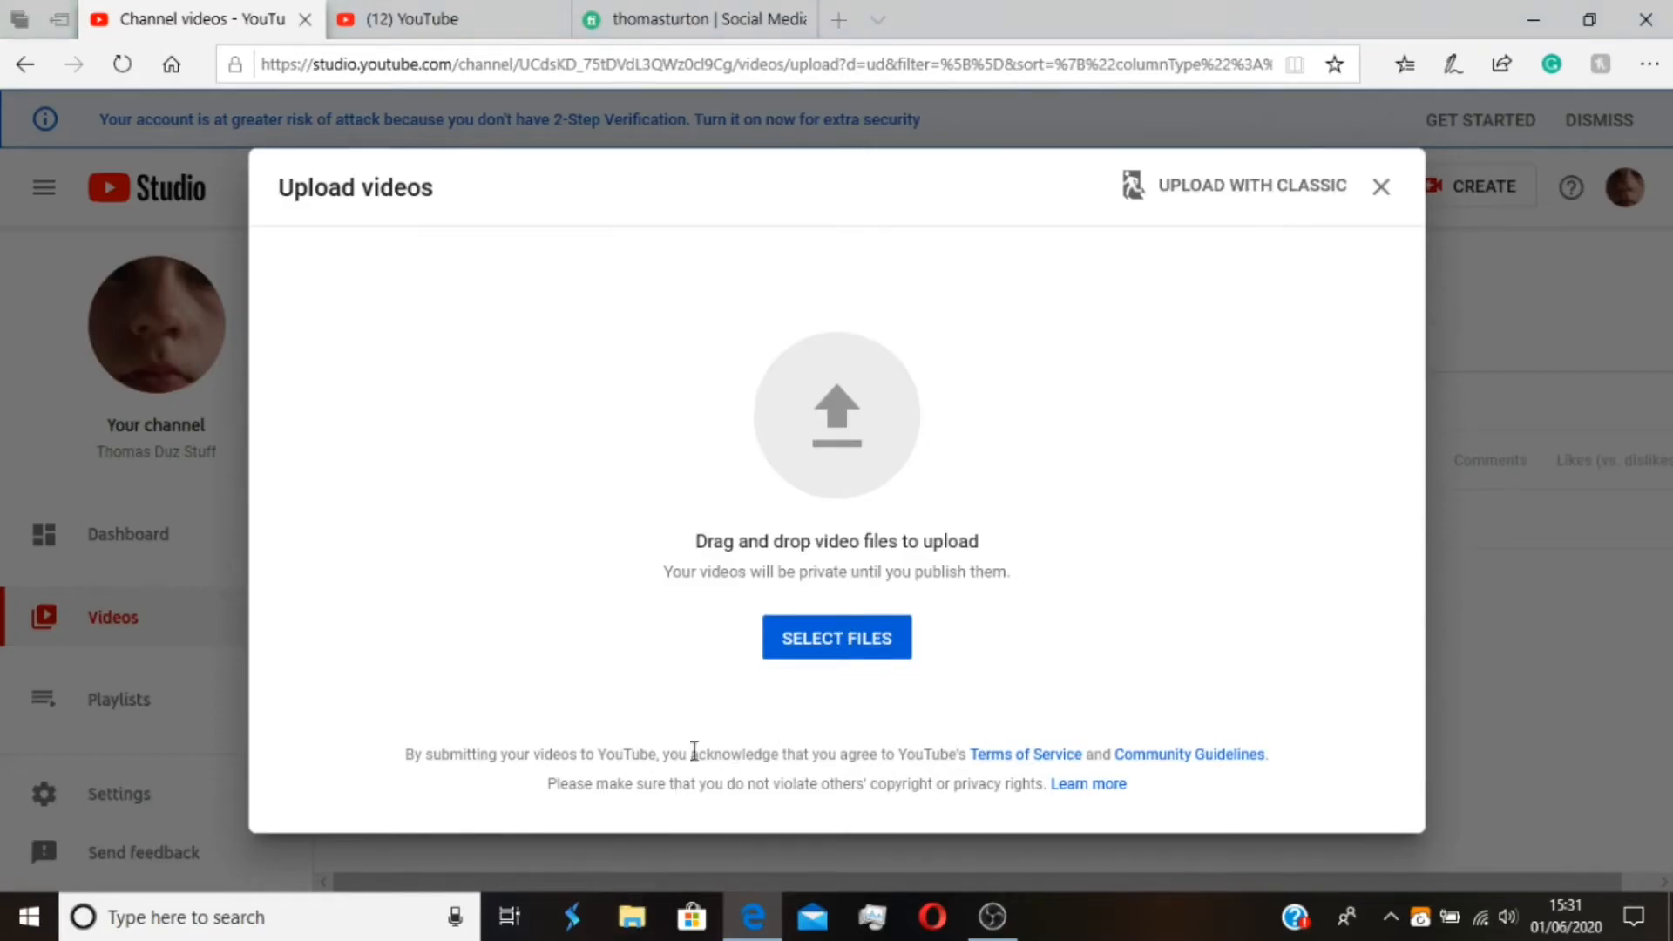
scroll(894, 523, down, 2)
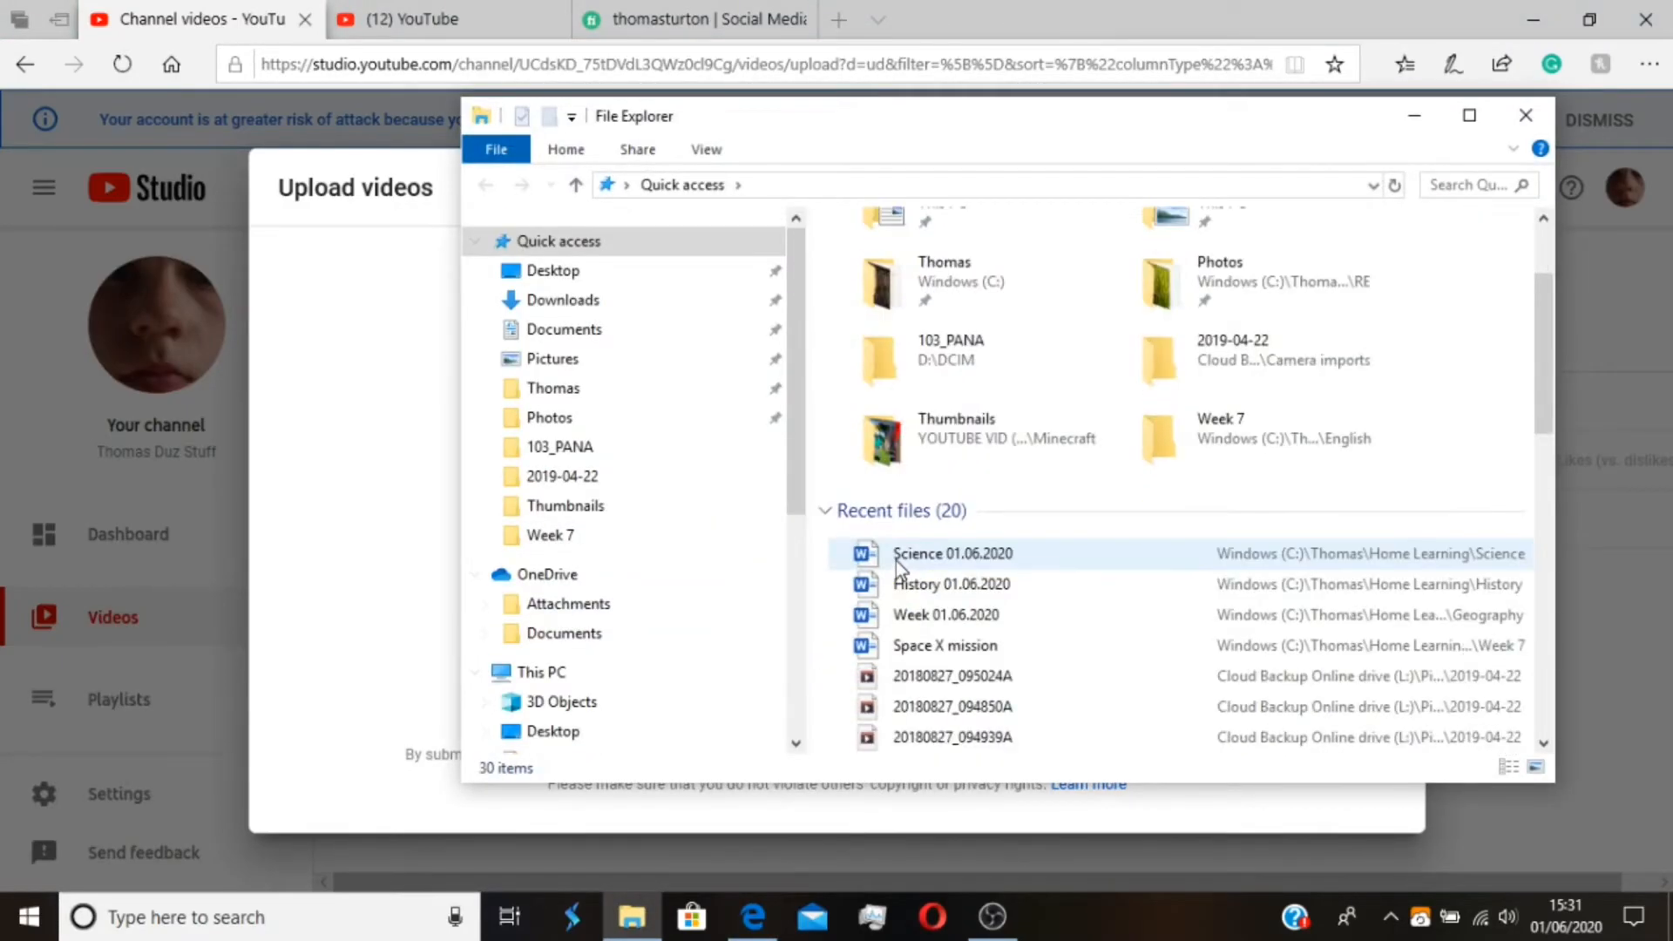
scroll(610, 619, down, 2)
scroll(541, 680, down, 1)
click(519, 715)
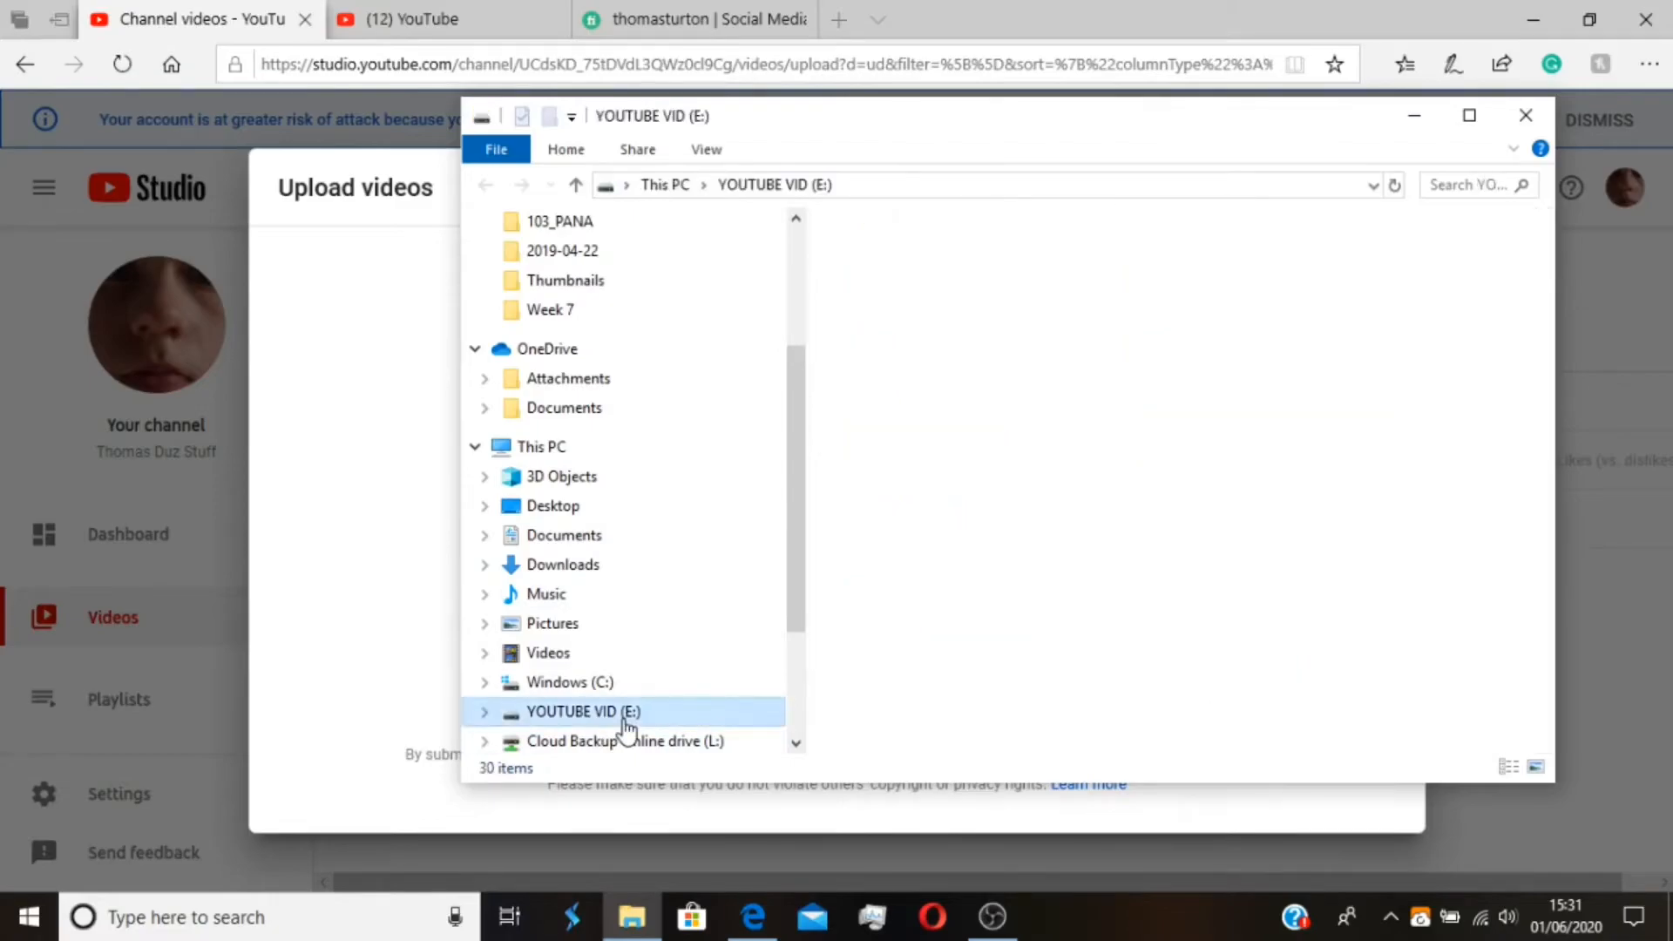
double_click(1037, 314)
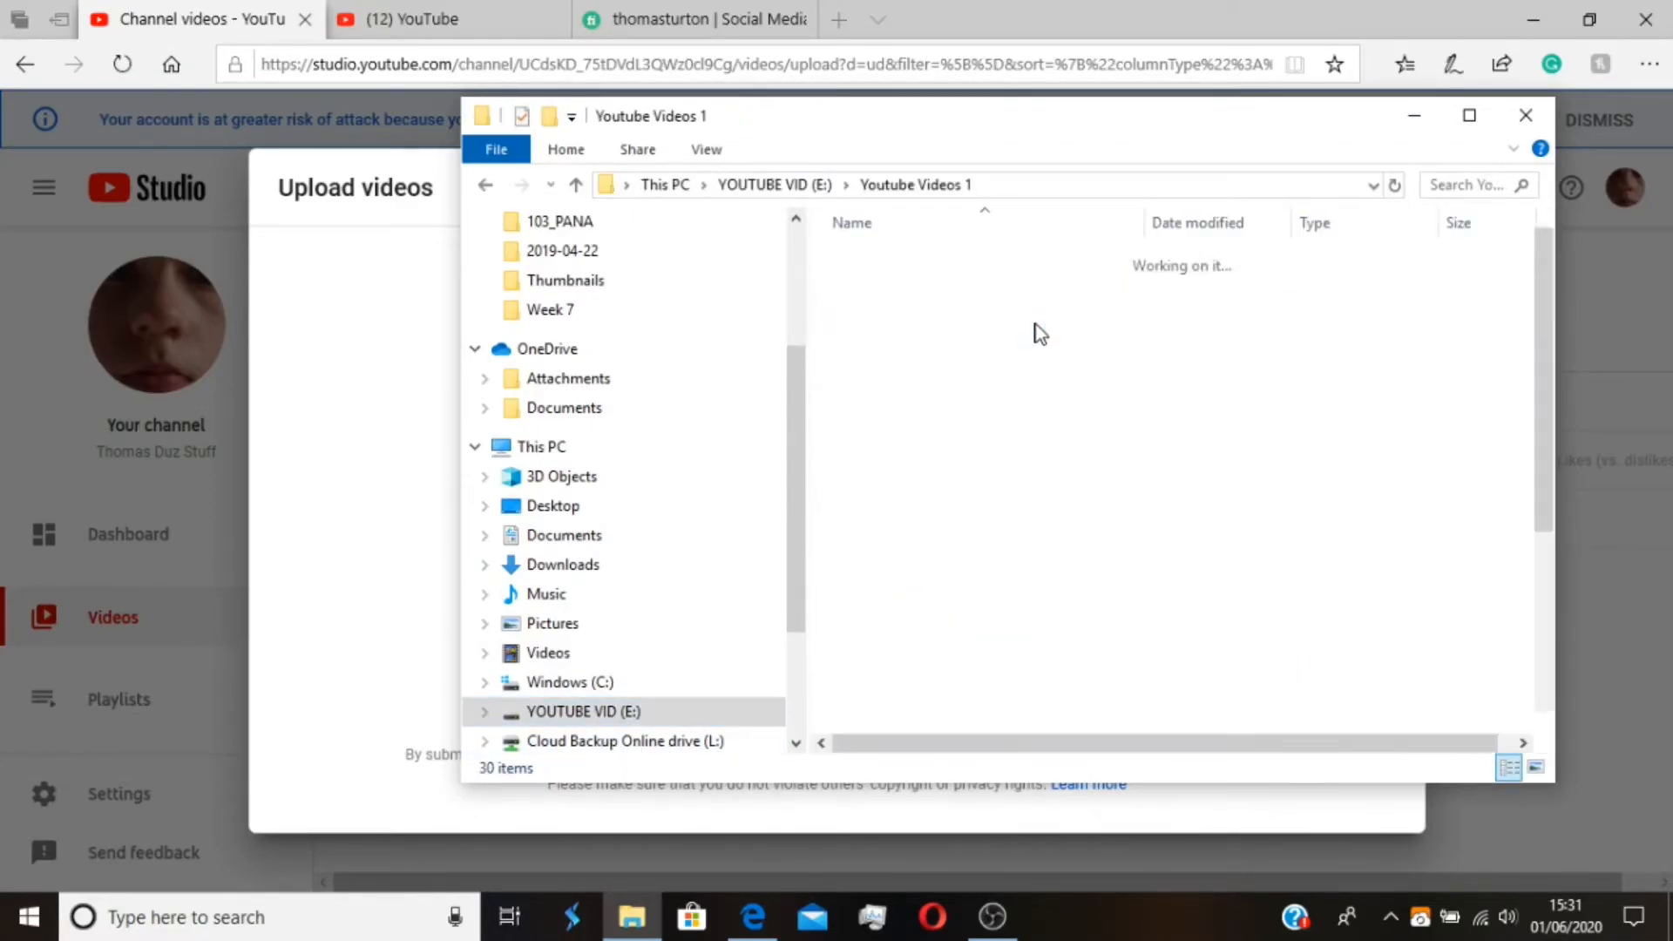
double_click(1028, 360)
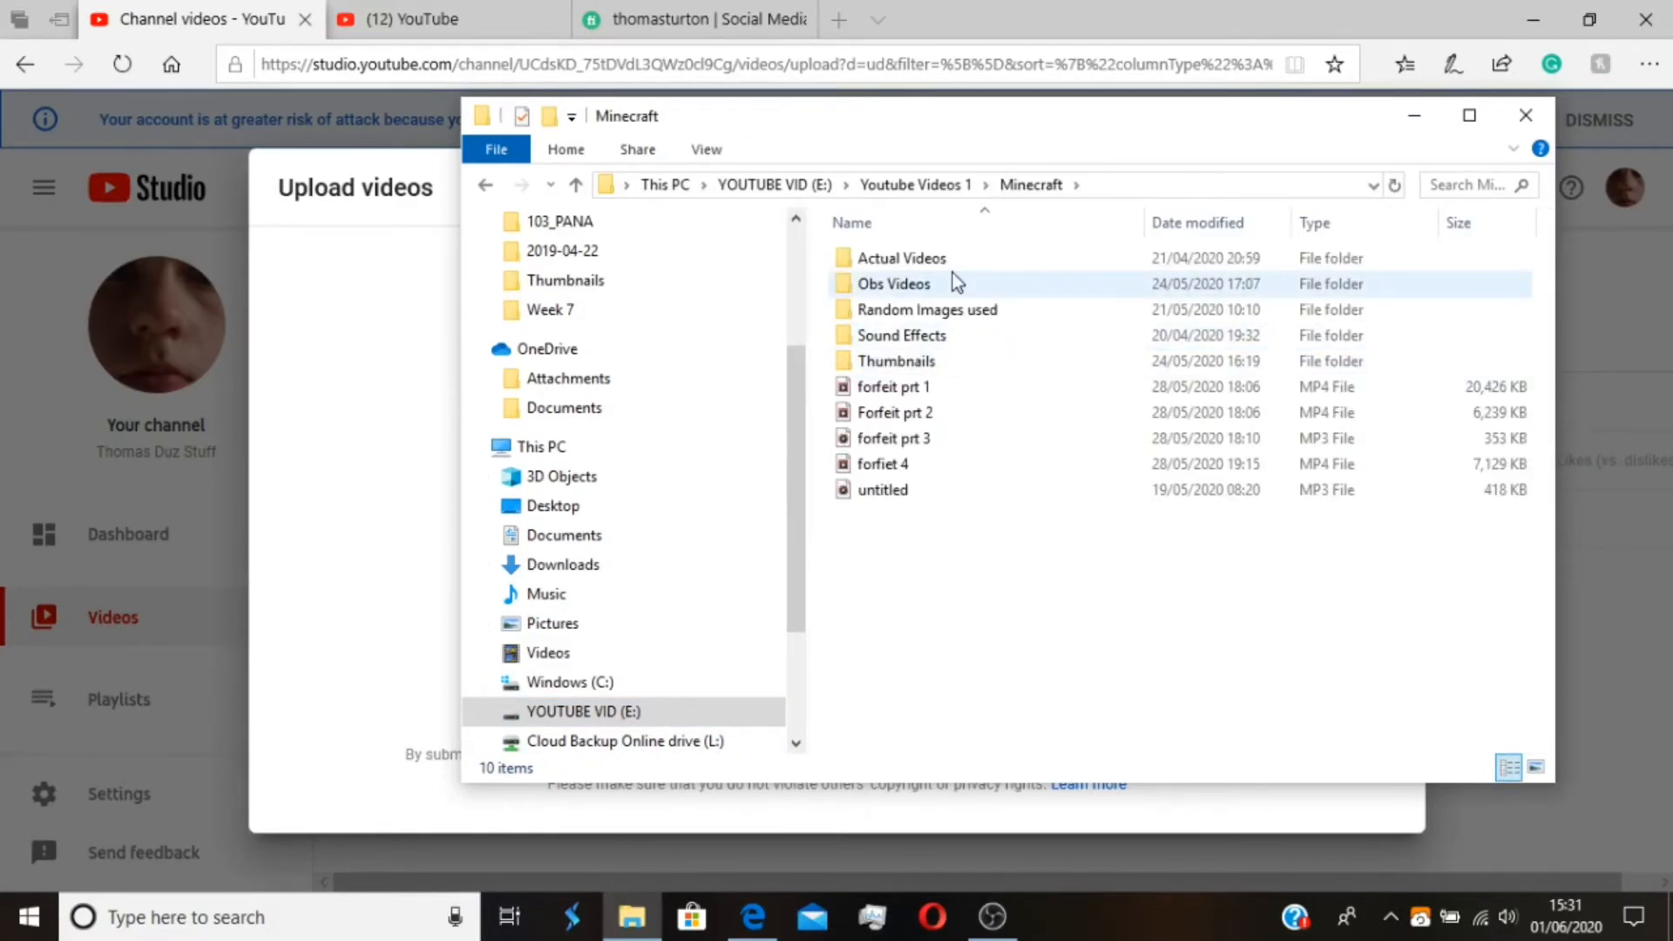
double_click(986, 262)
double_click(989, 288)
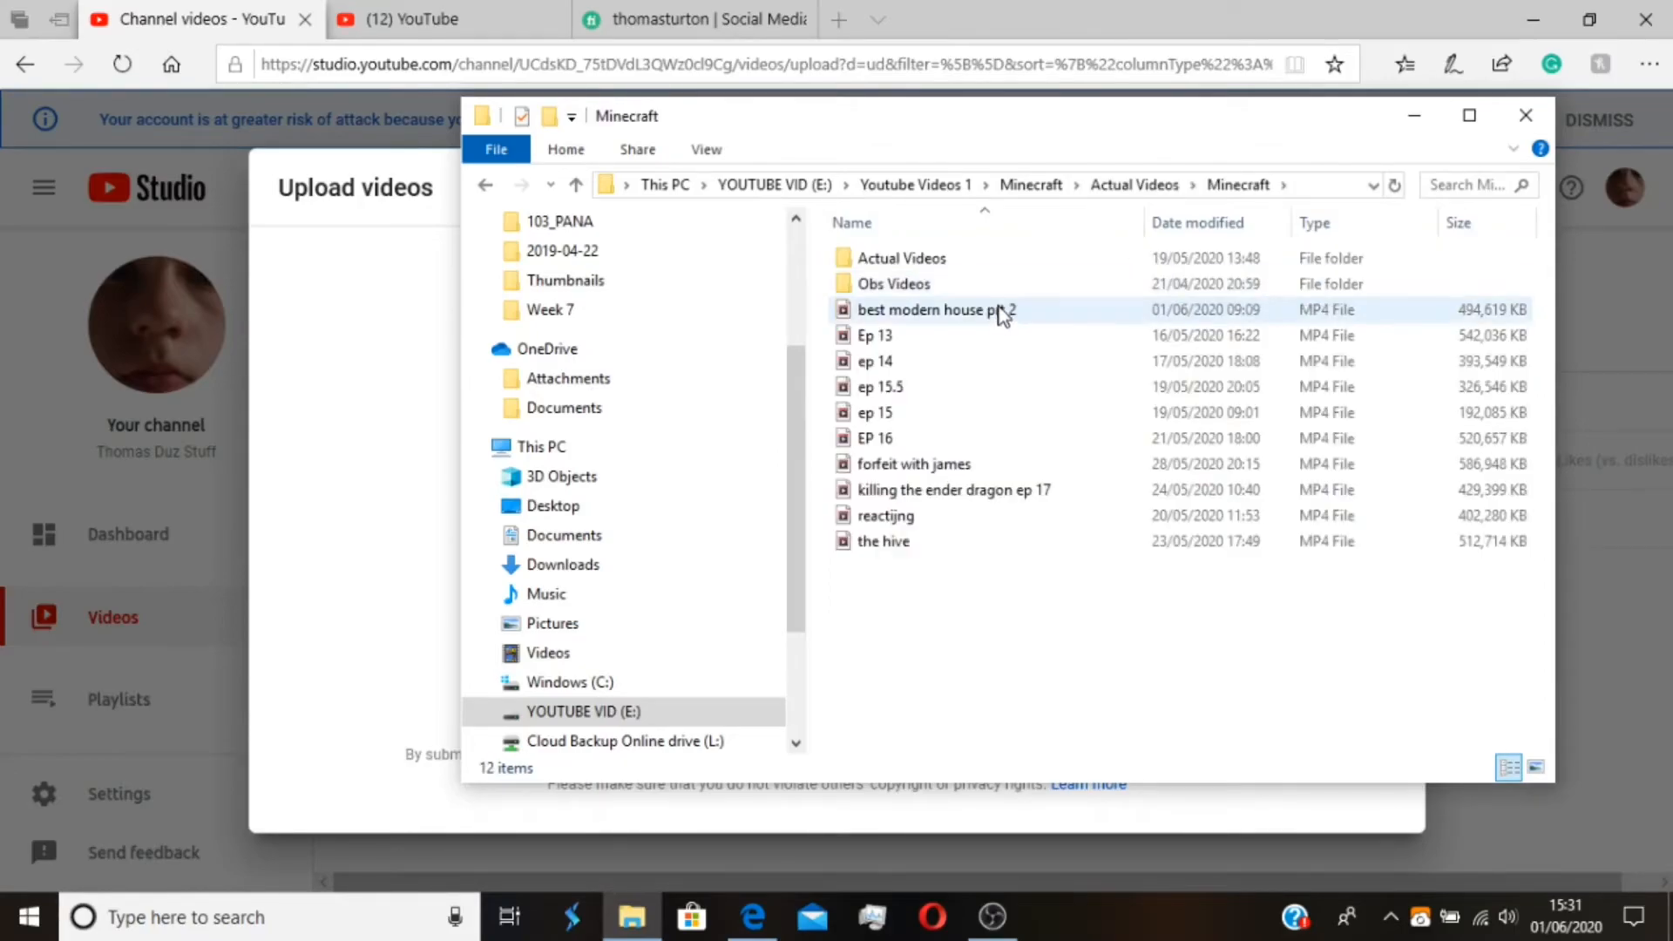
click(1009, 314)
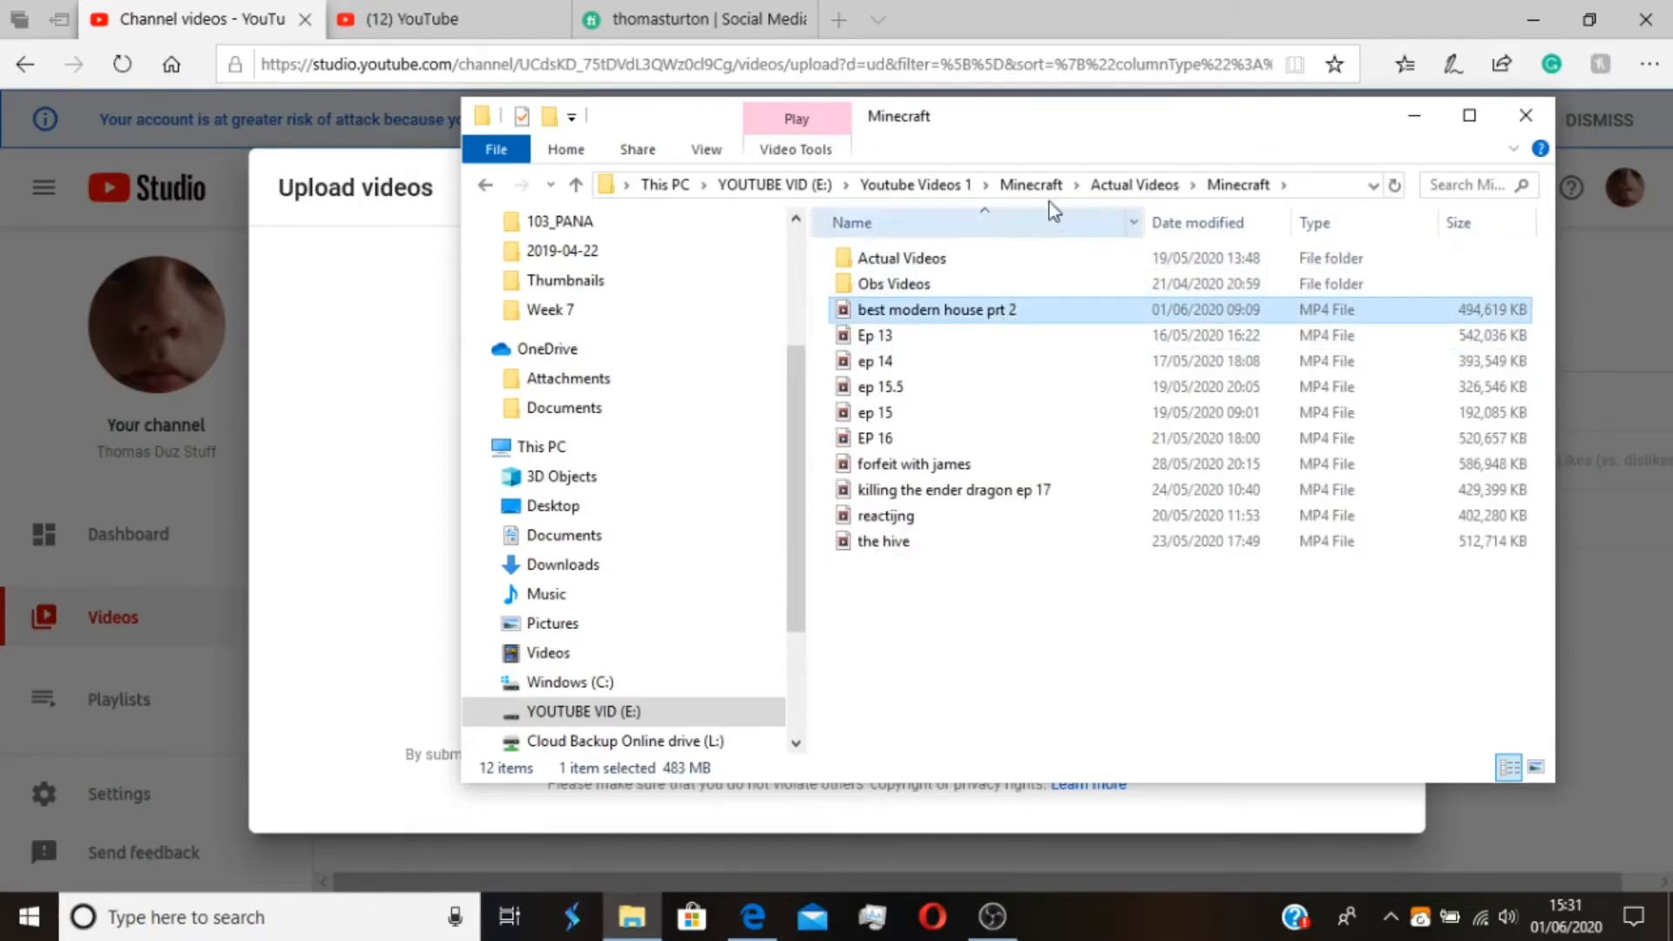
Move the File Explorer window aside and drop best modern house prt 2 into the upload area to start uploading it
drag(1053, 124, 1597, 215)
drag(1482, 392, 814, 418)
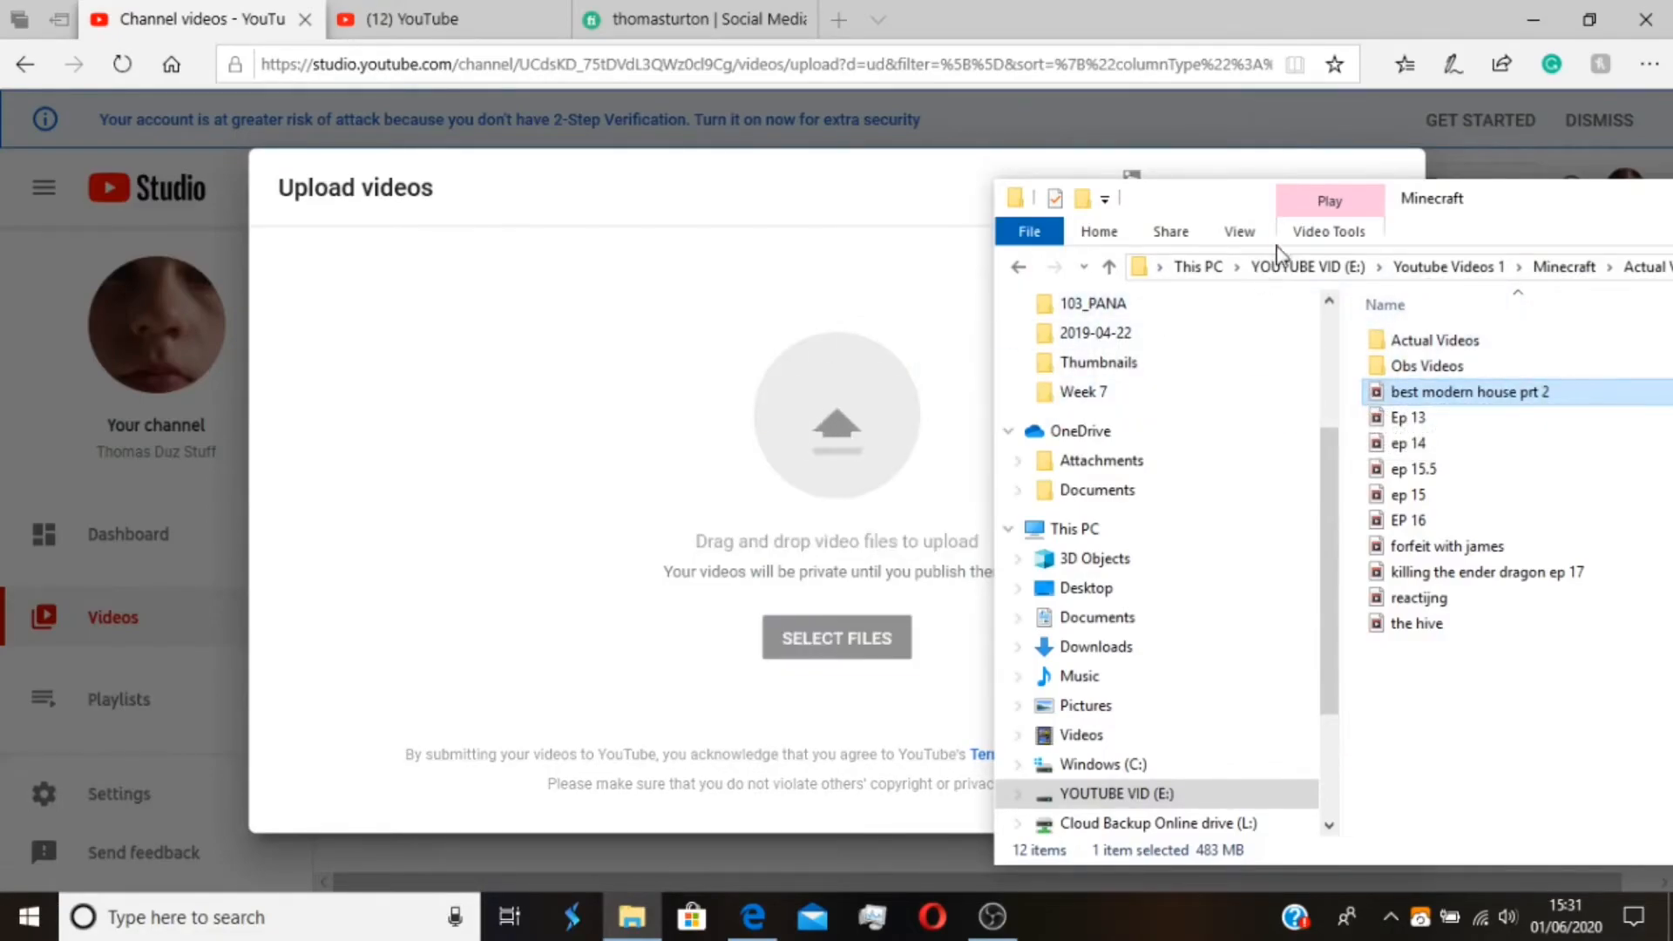
drag(1510, 206, 824, 427)
click(1260, 421)
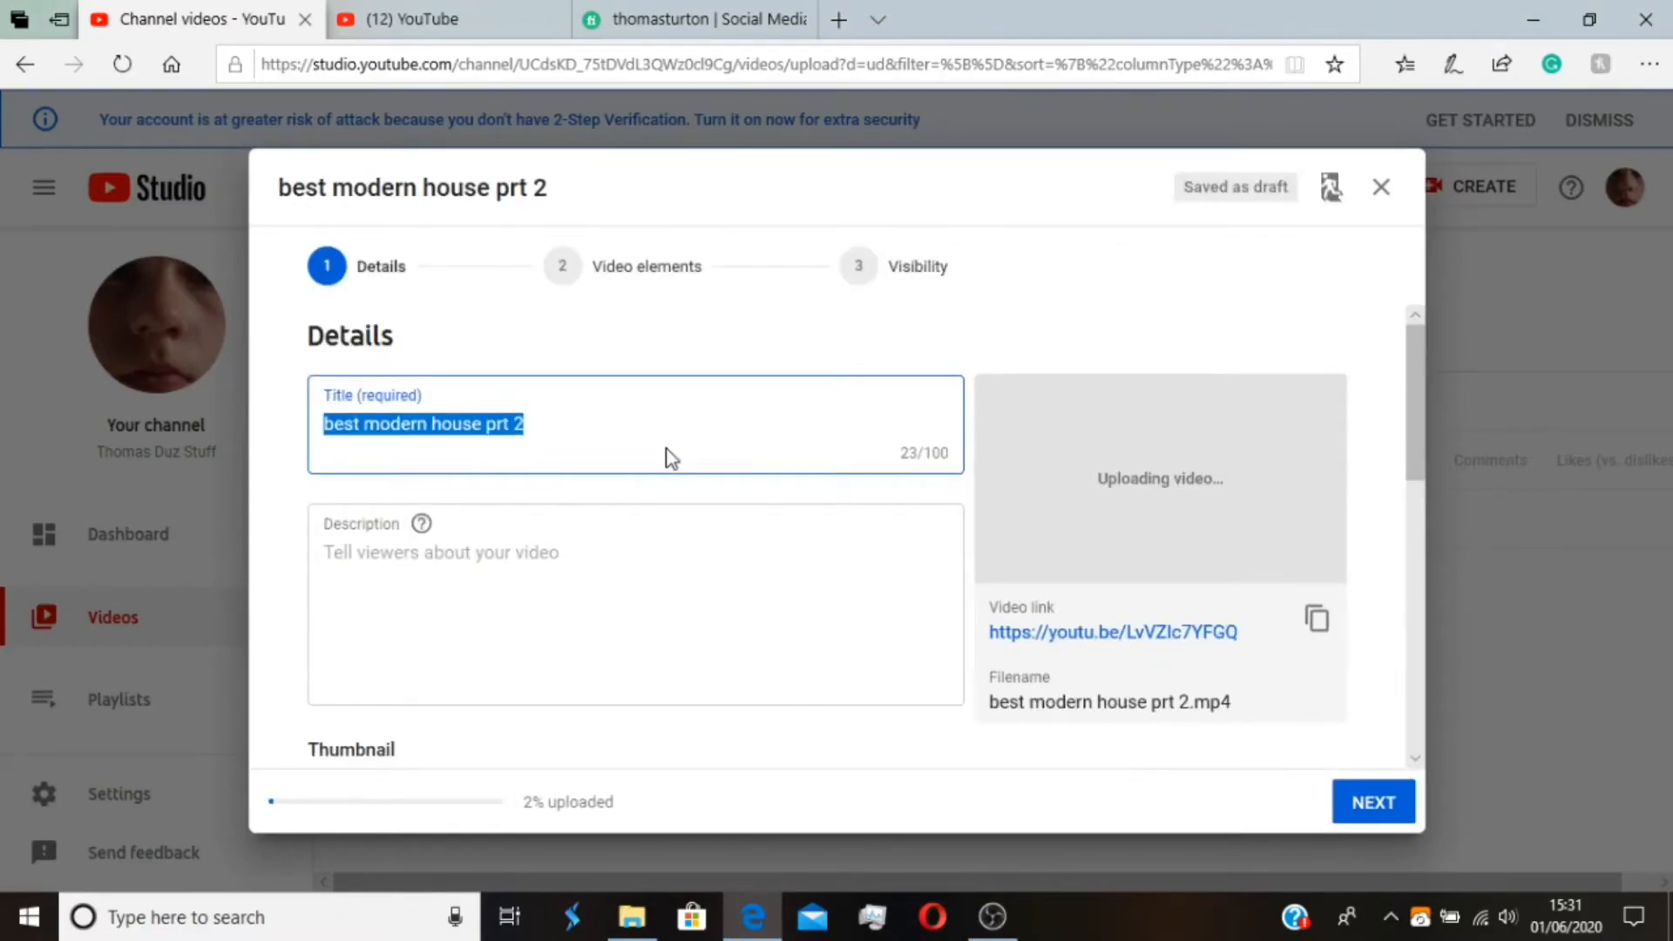
Replace the video title with "The Best Modern House-Part 2", correcting the capitalisation of "Modern"
key(BackSpace)
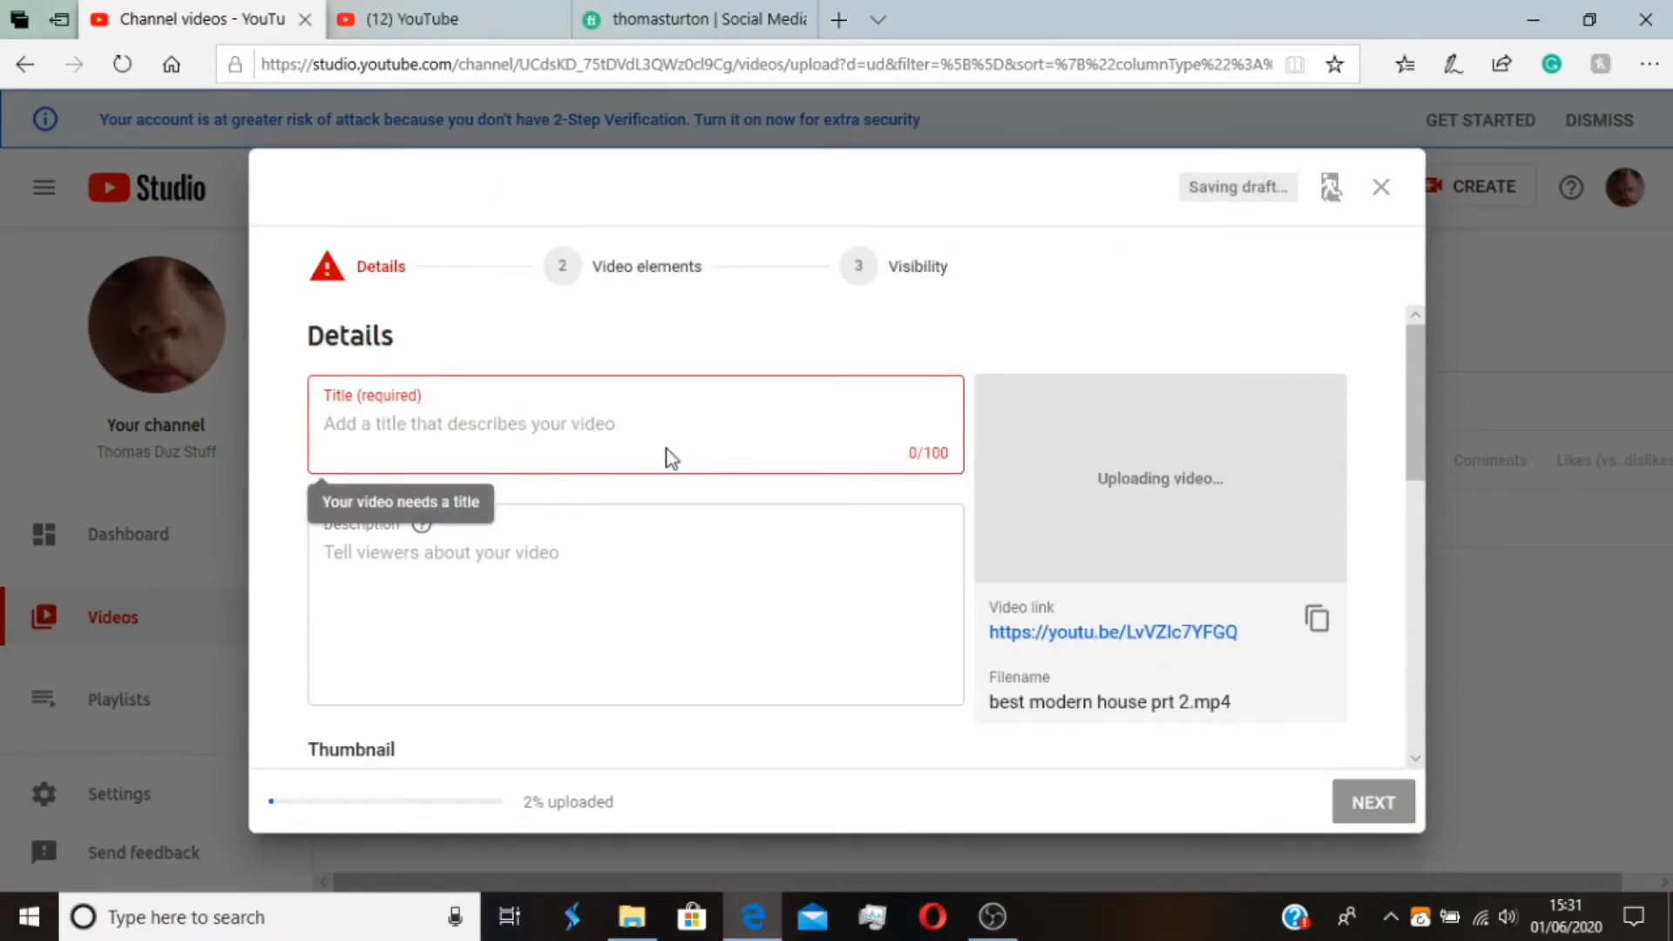
text(The )
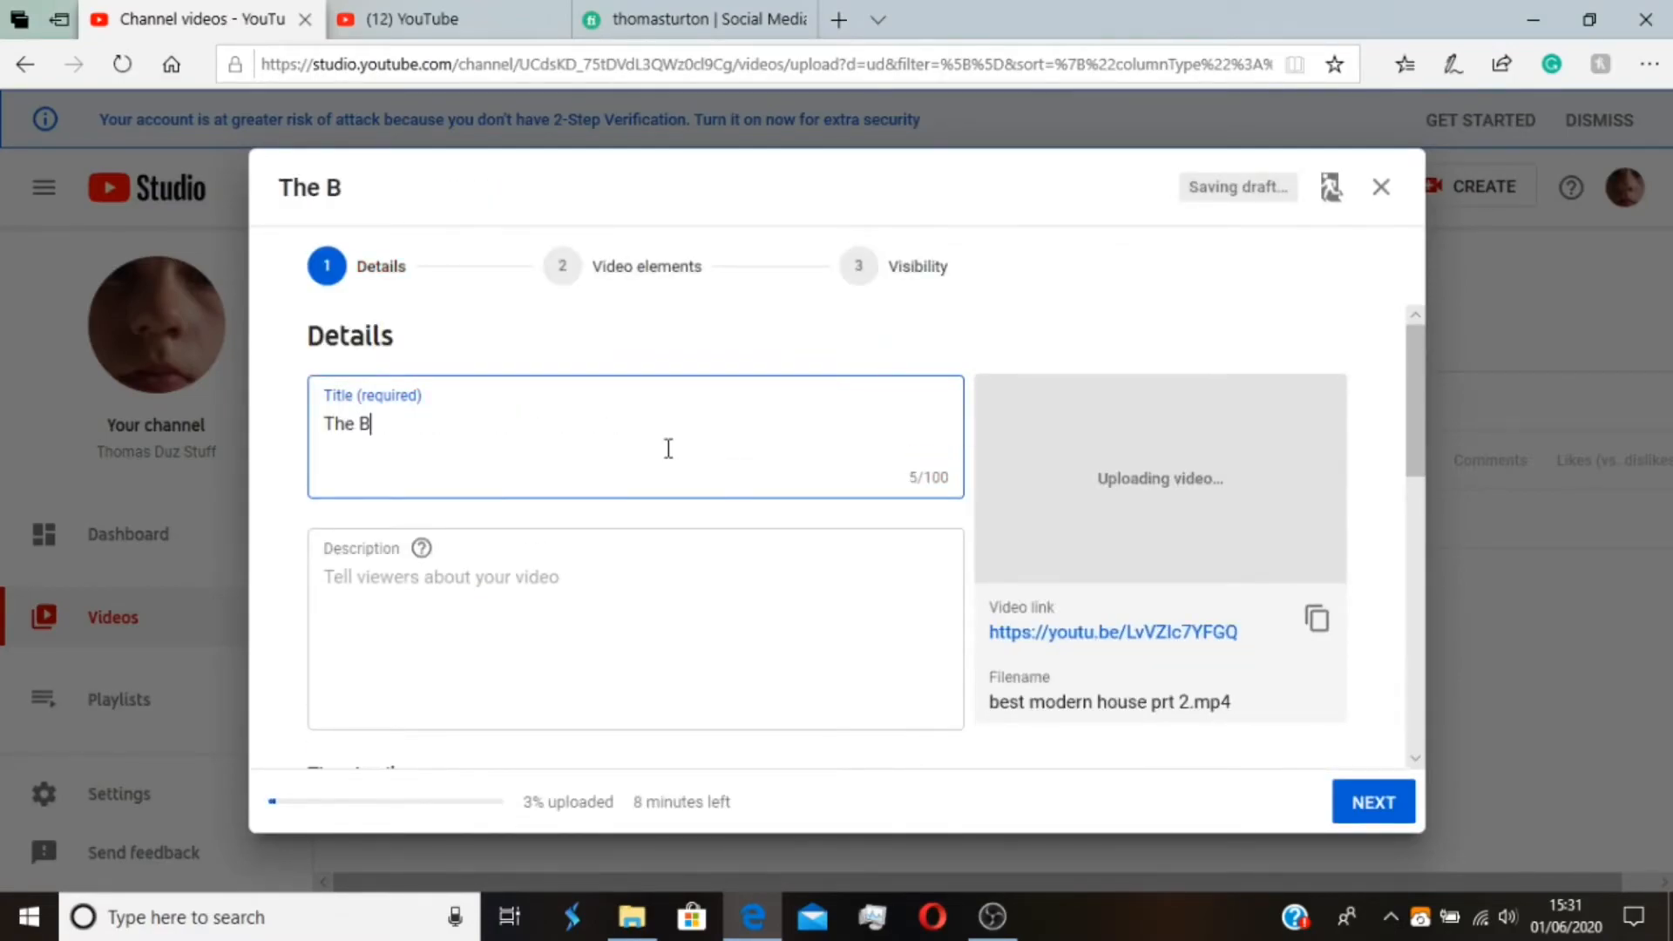
text(Best MOdern House-Part 2)
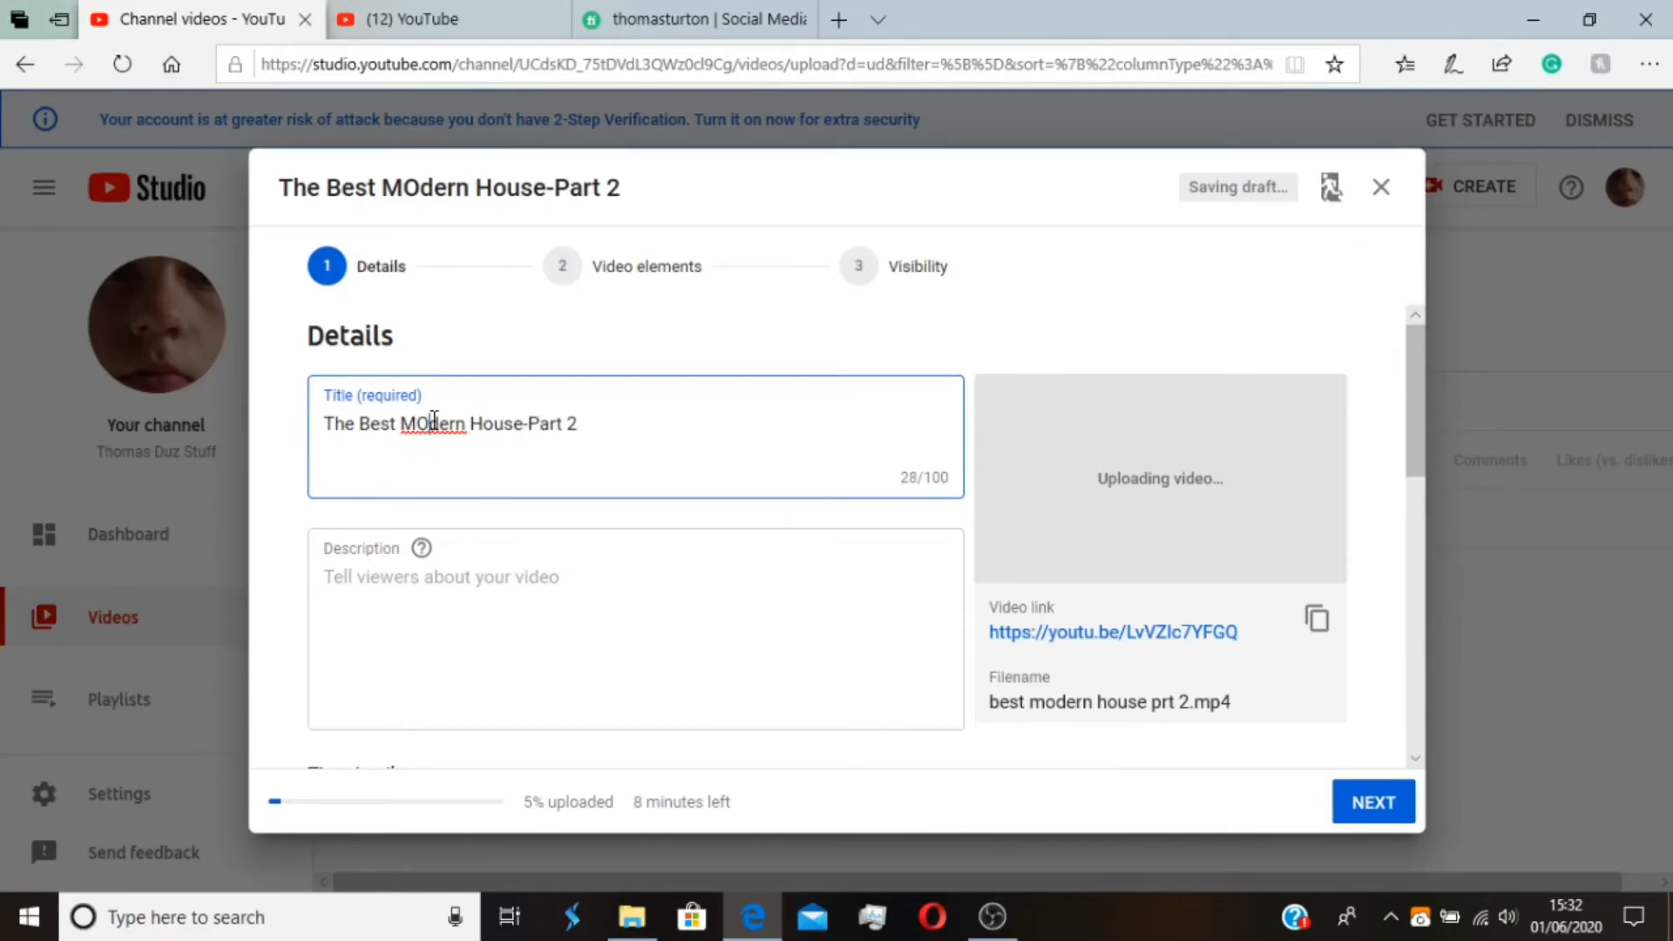
right_click(434, 420)
click(438, 453)
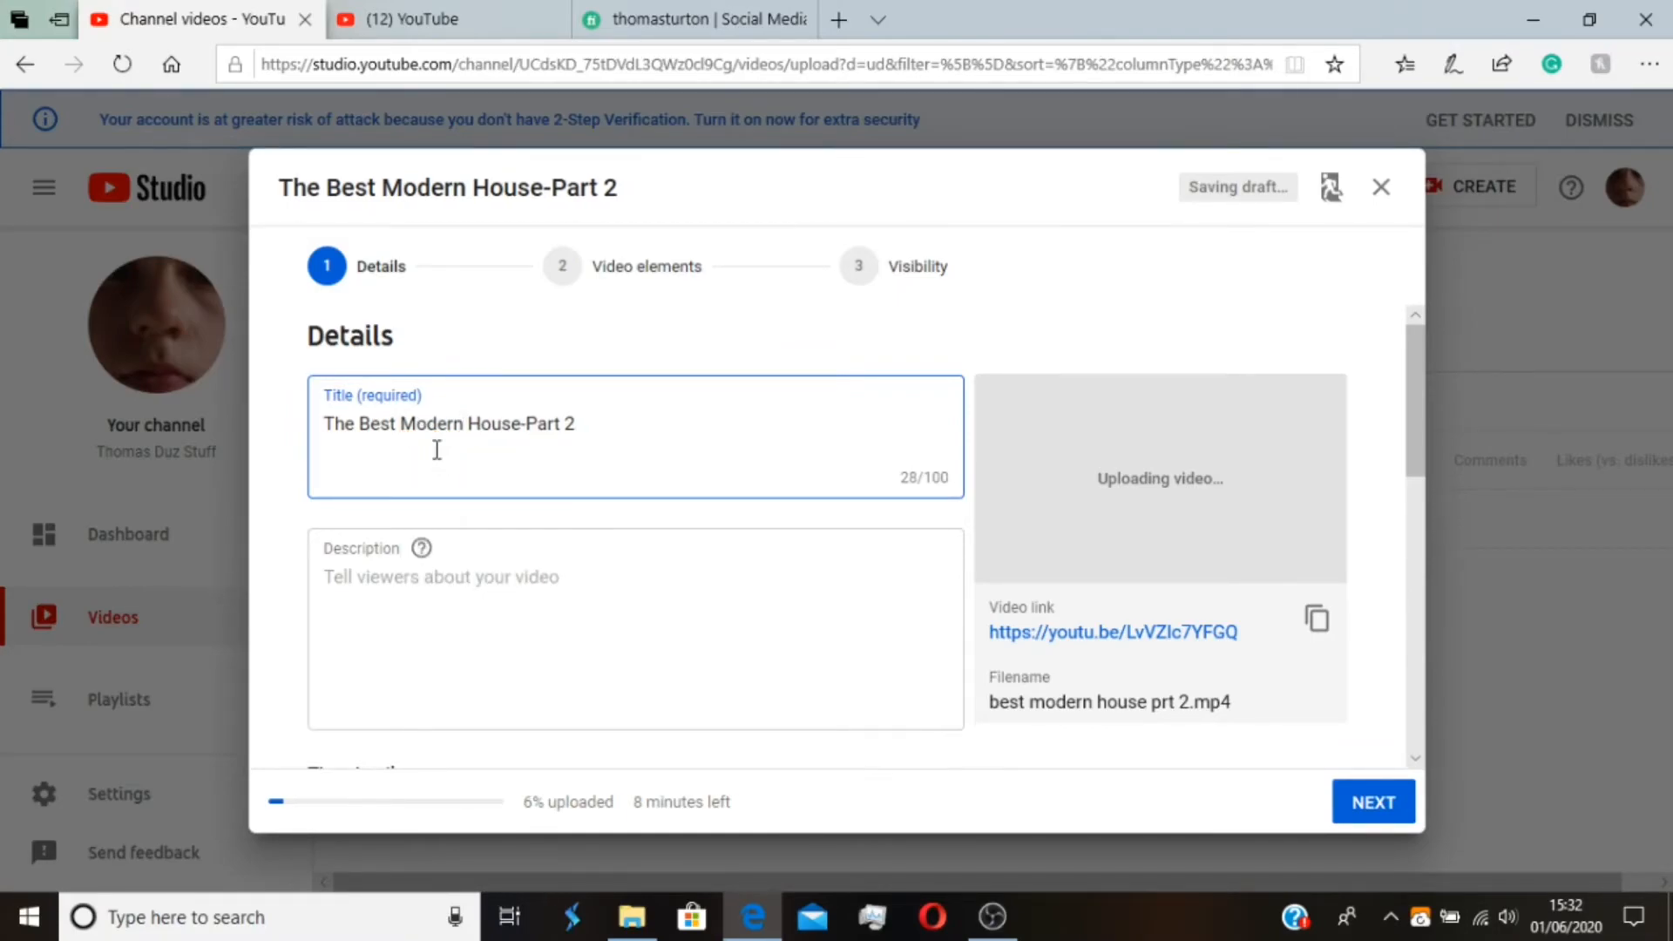
Paste the copied Fiverr profile link into the video's description
click(462, 599)
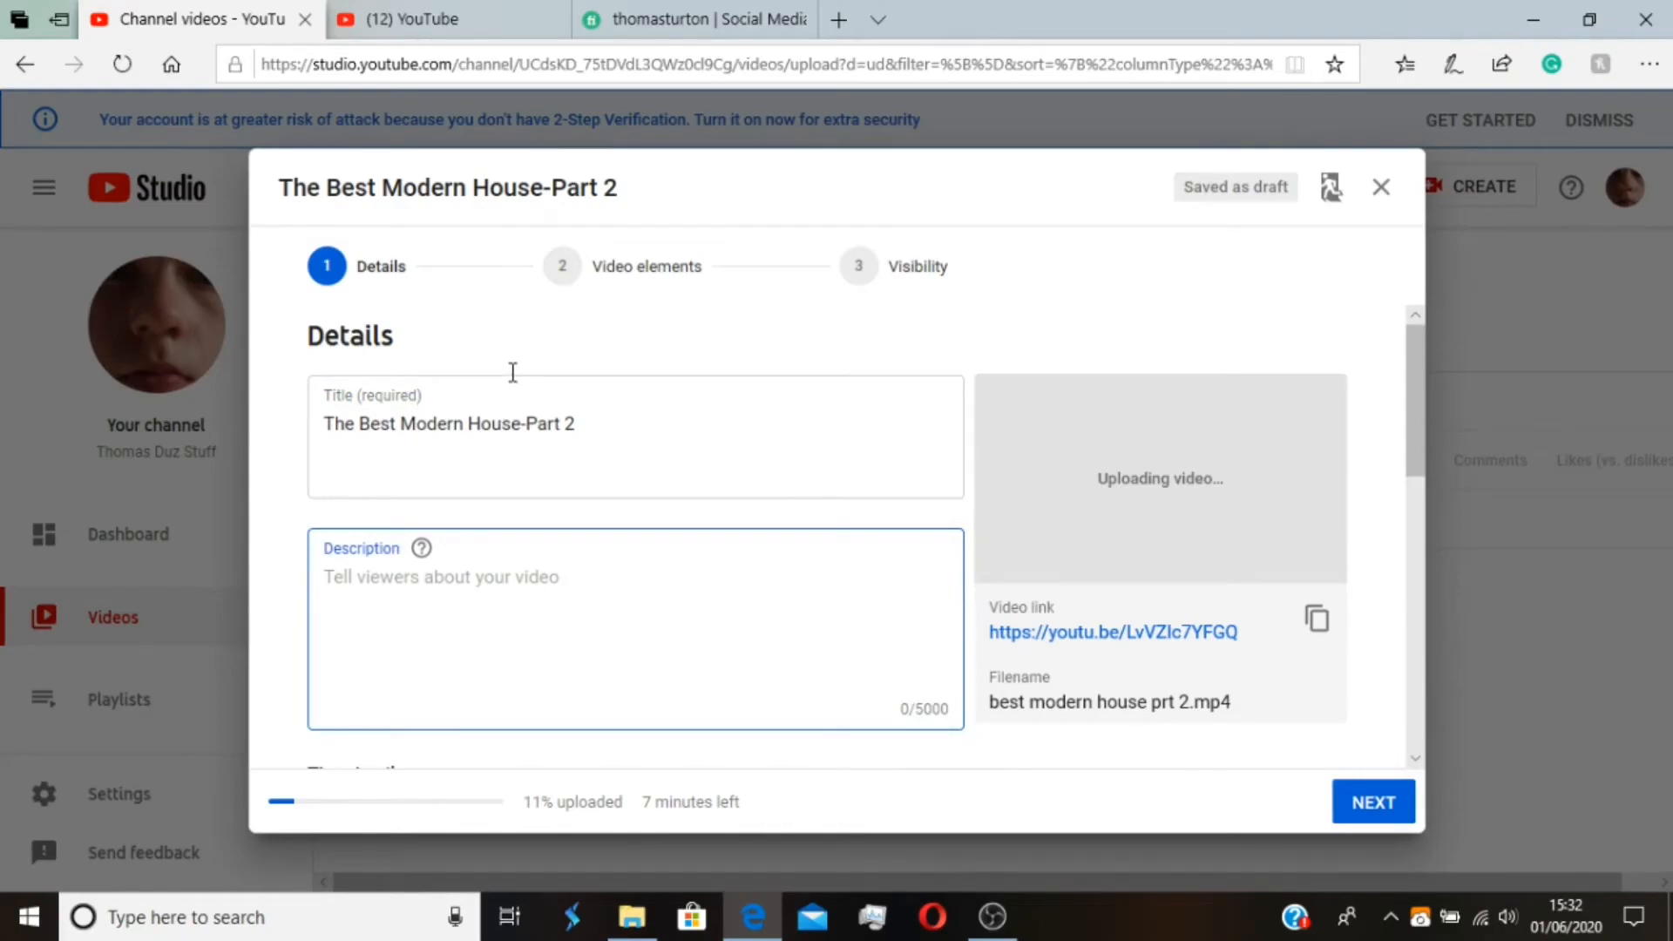
scroll(1564, 408, down, 1)
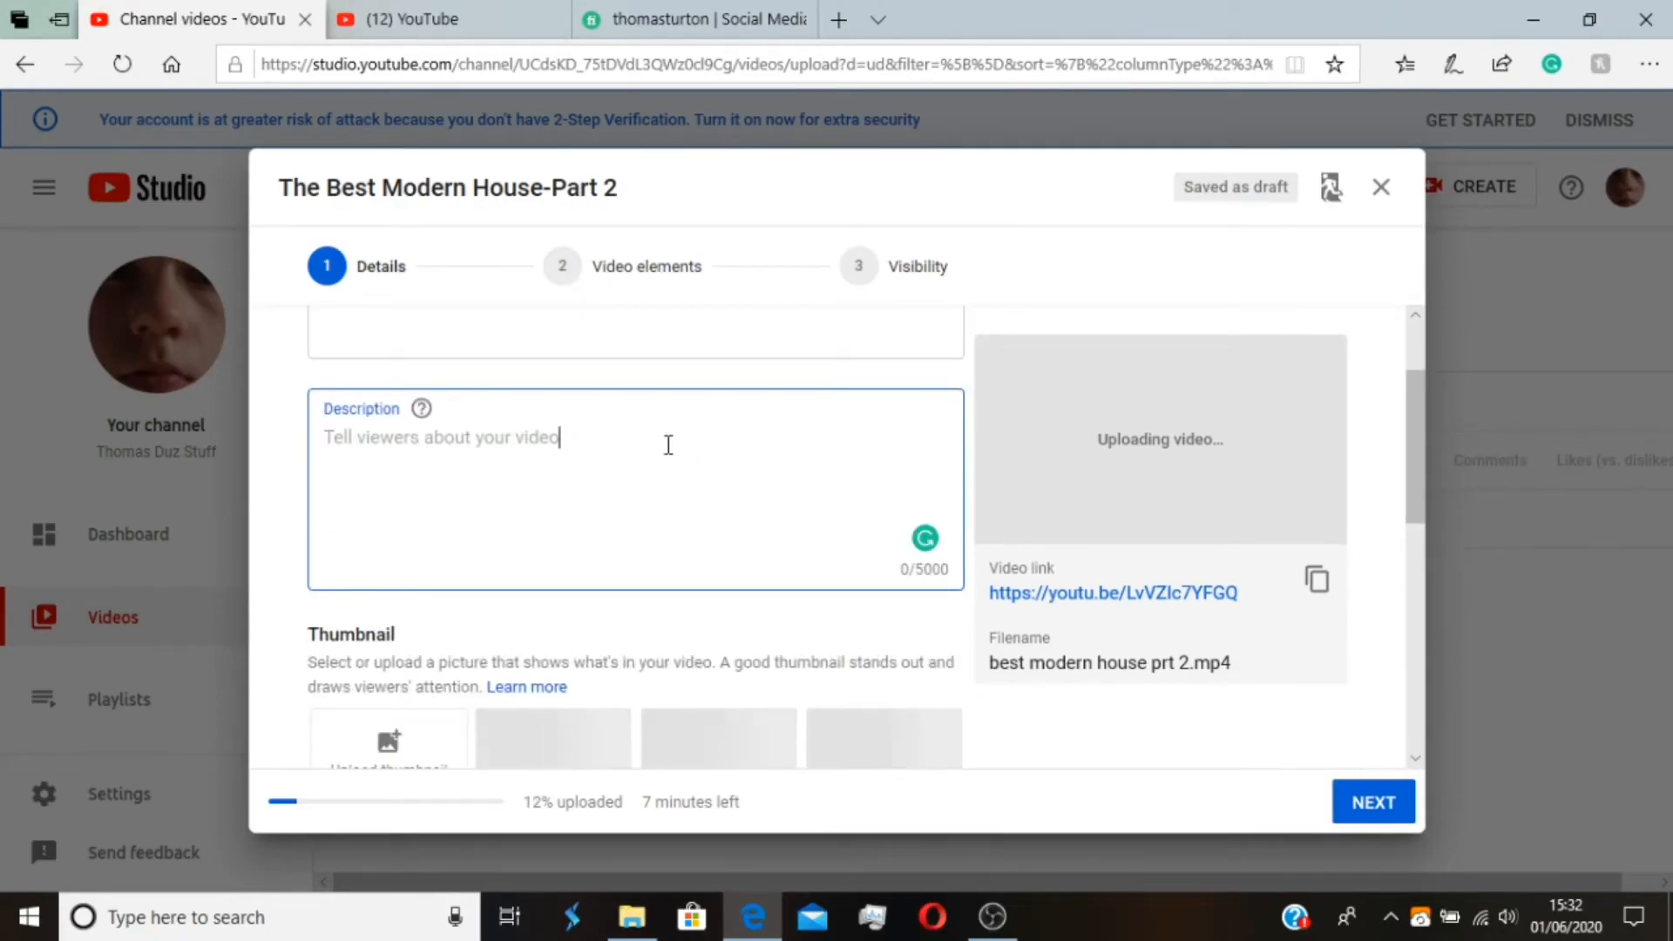
text(https://www.fiverr.com/thomasturton?up_rollout=true)
Open the channel's earlier video "I`m changing the upload schedule again!" in the other YouTube tab and copy its full description
click(407, 19)
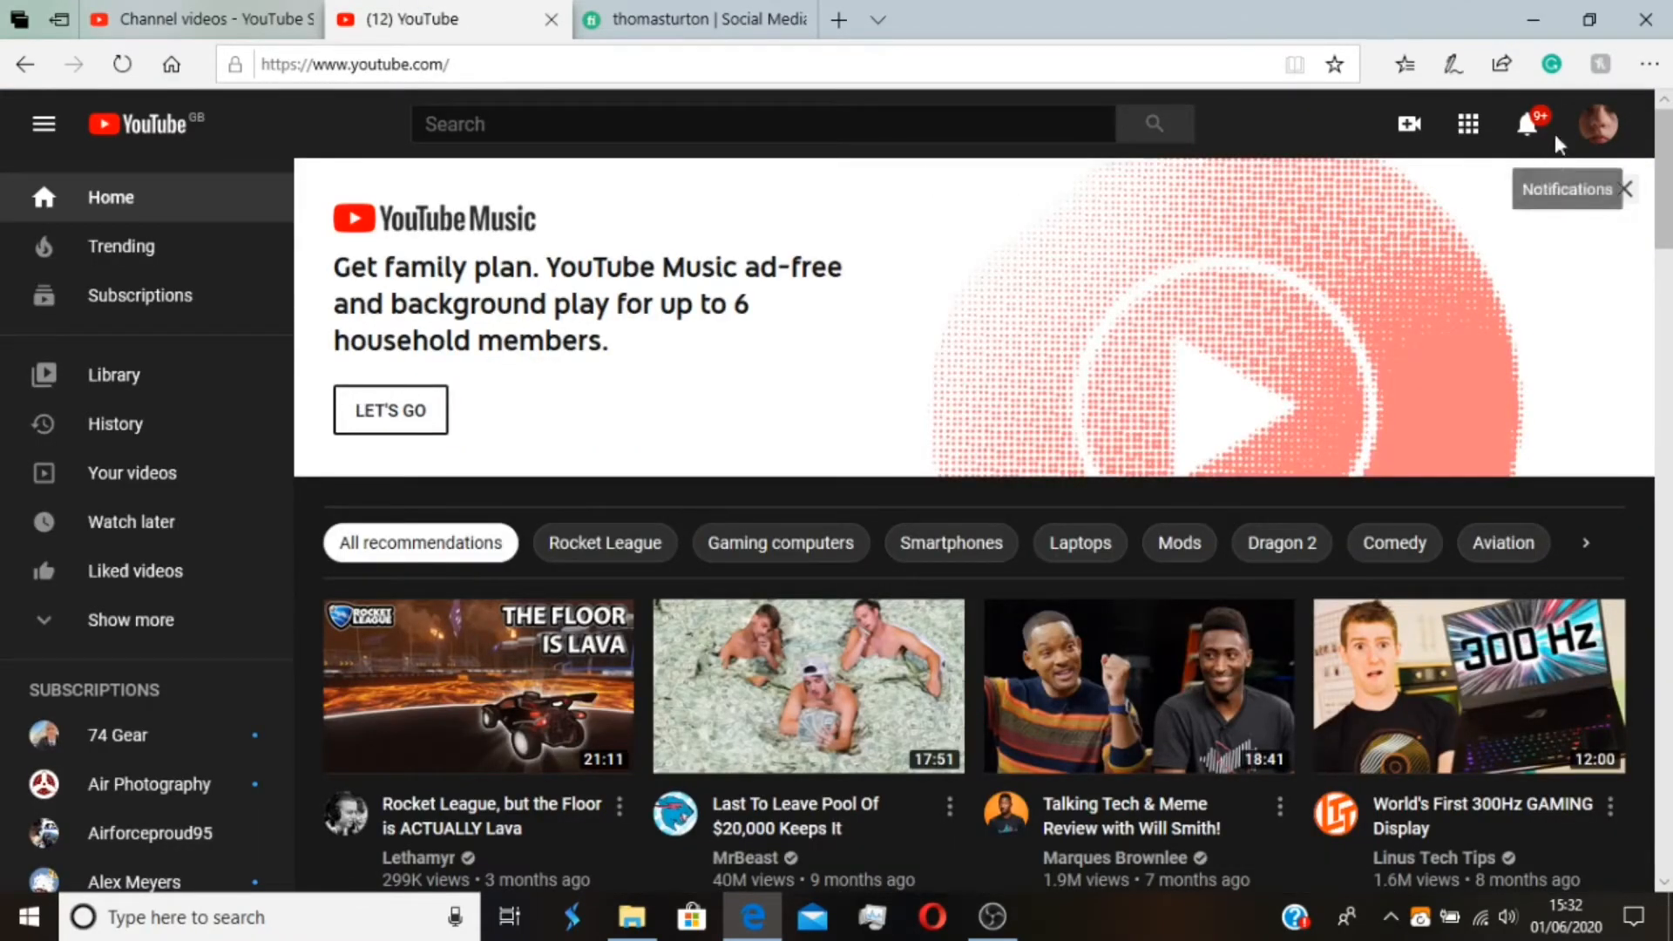
click(1595, 129)
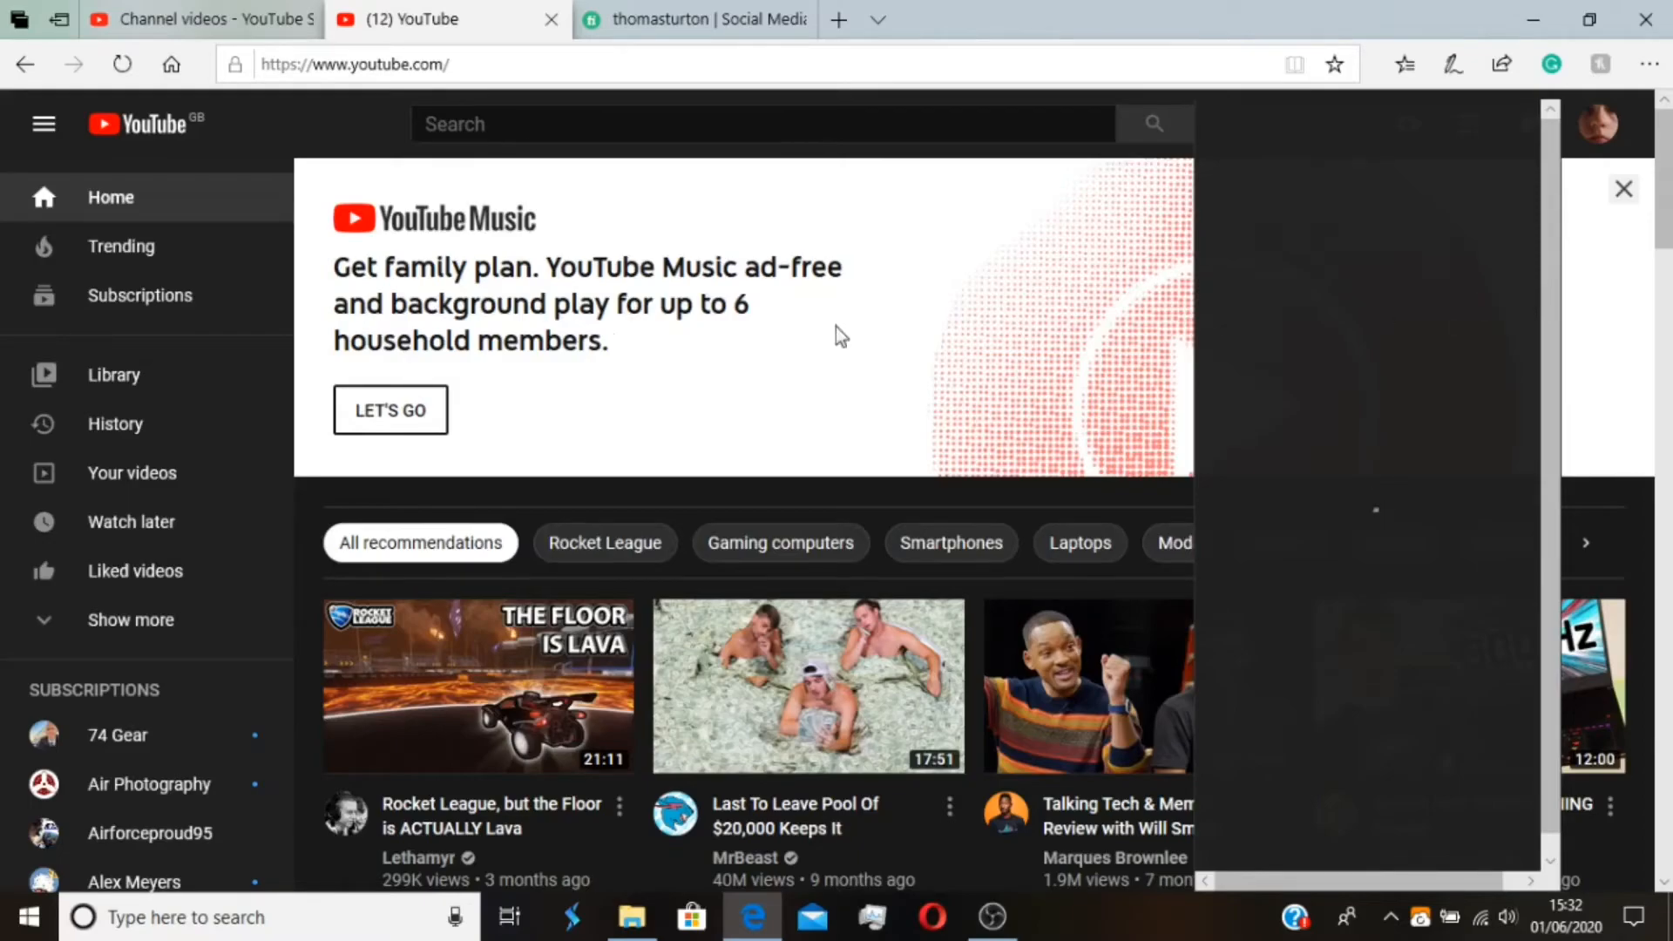
click(142, 494)
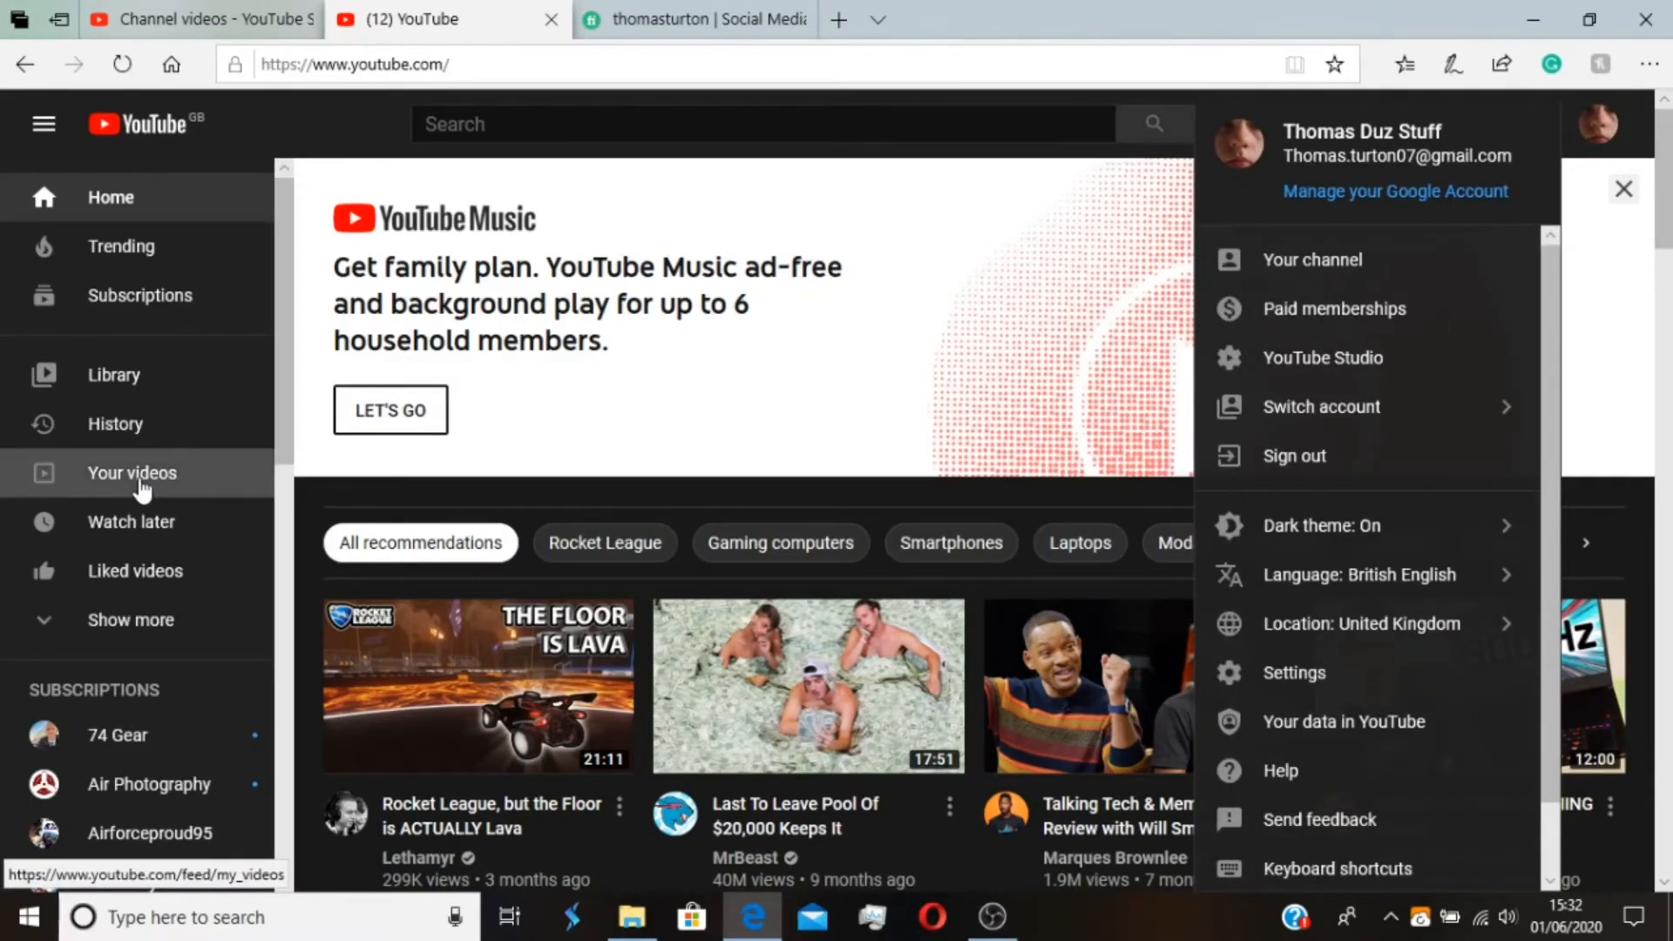
click(616, 129)
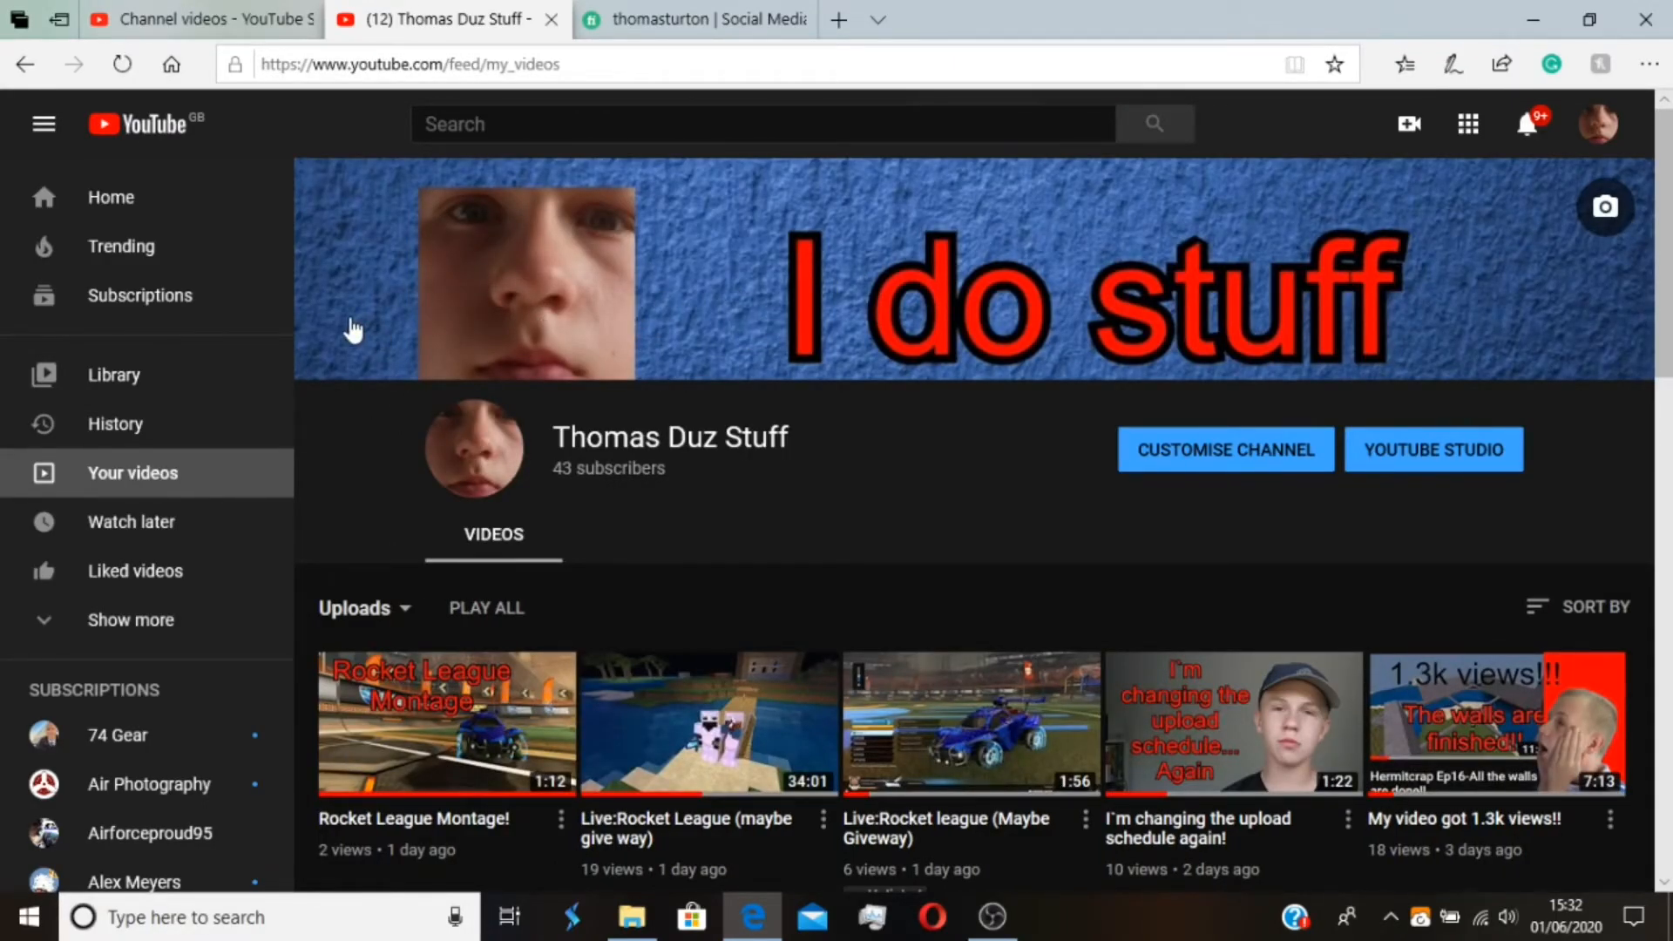
click(436, 676)
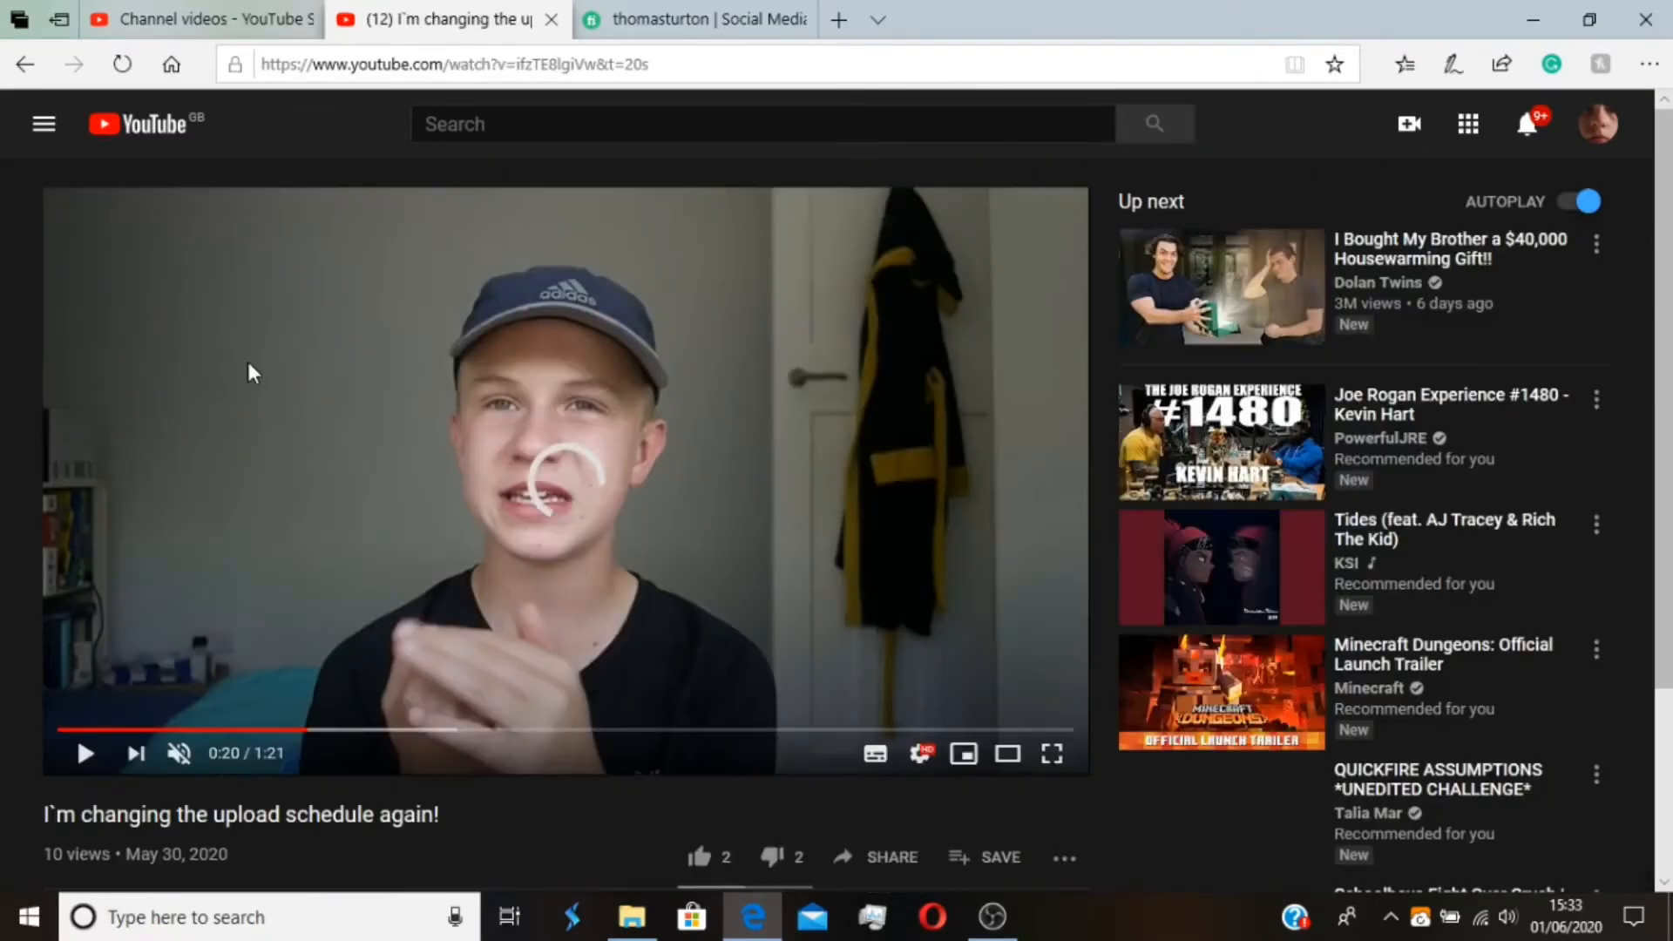
scroll(249, 366, down, 4)
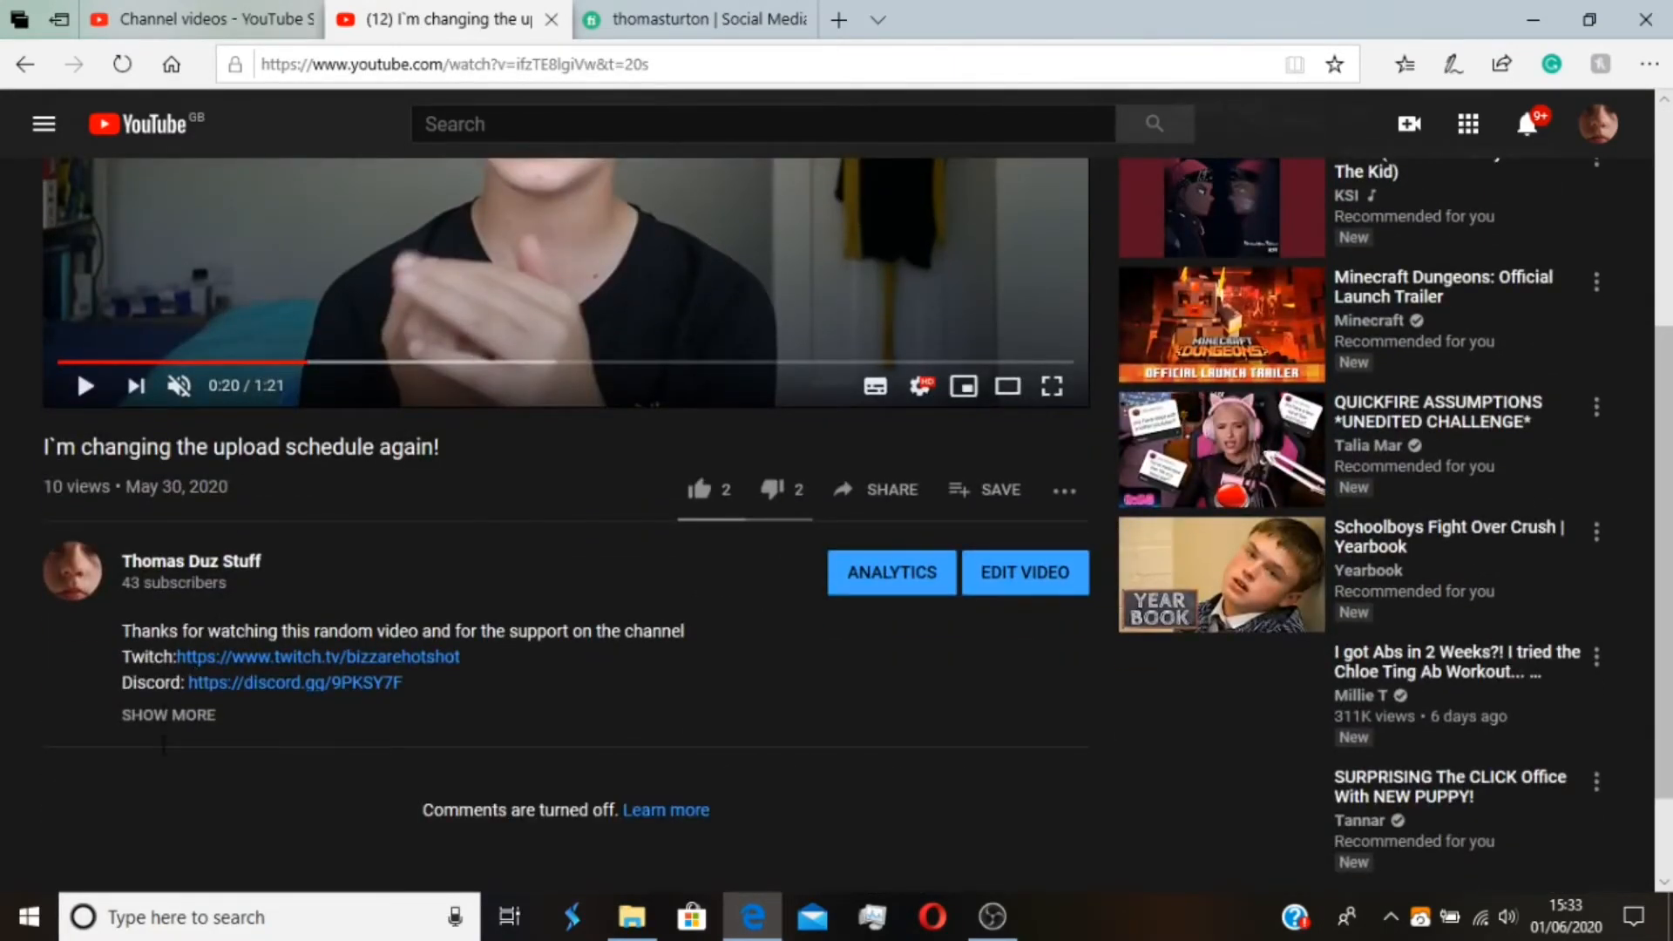
click(218, 729)
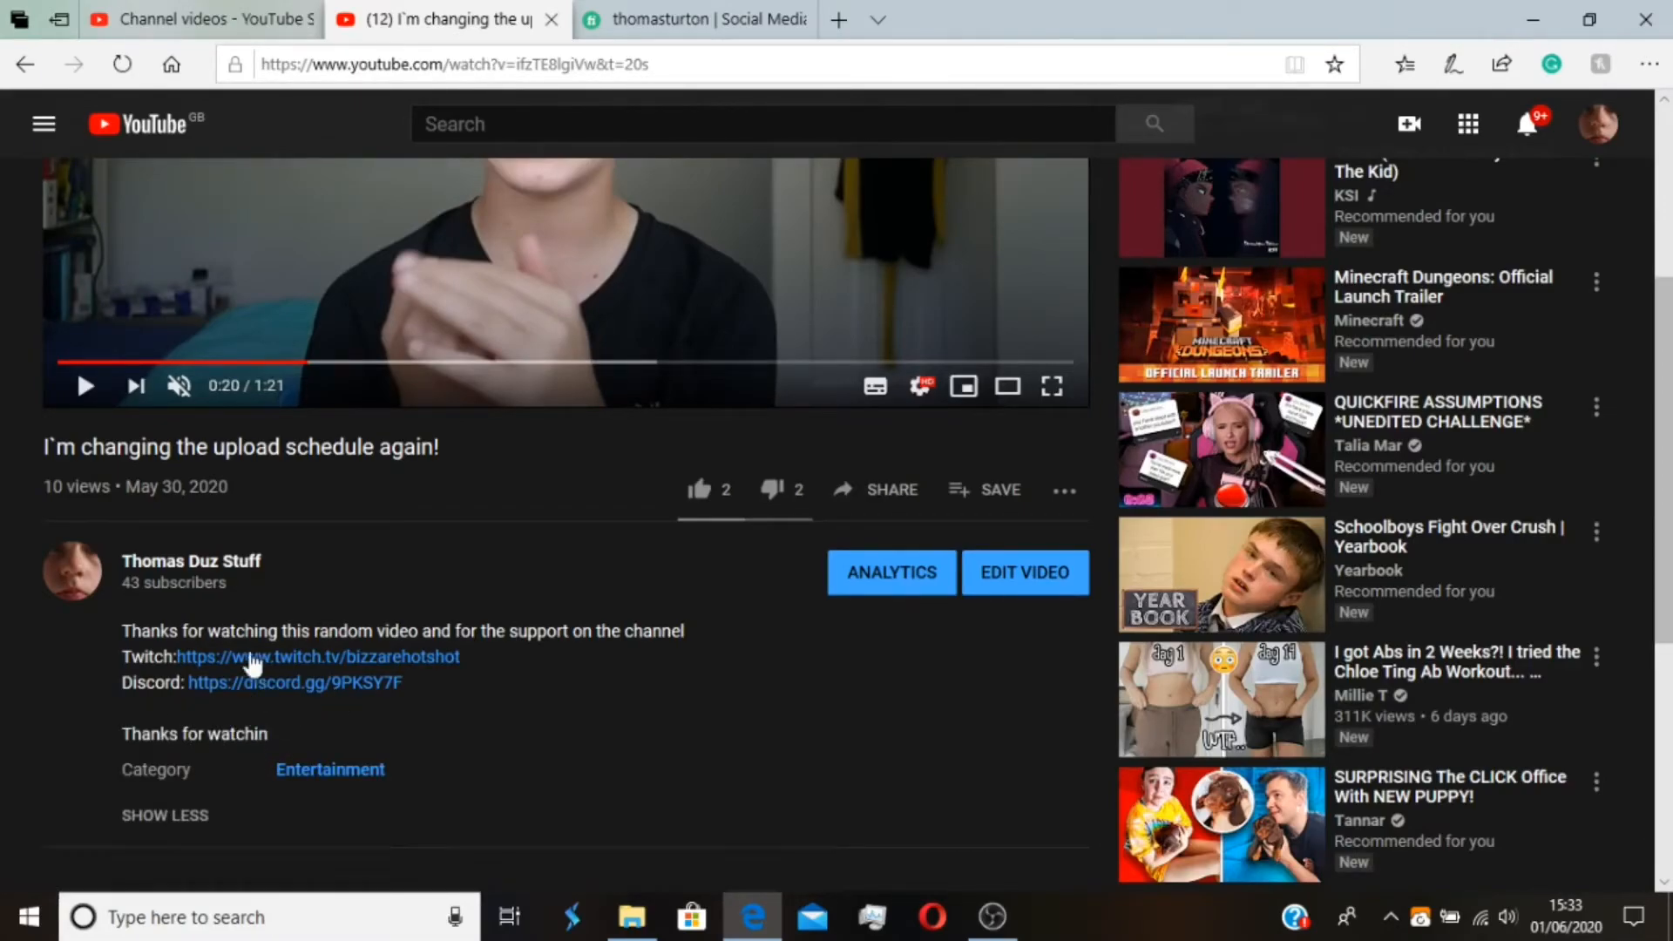
drag(122, 631, 269, 728)
key(ctrl+c)
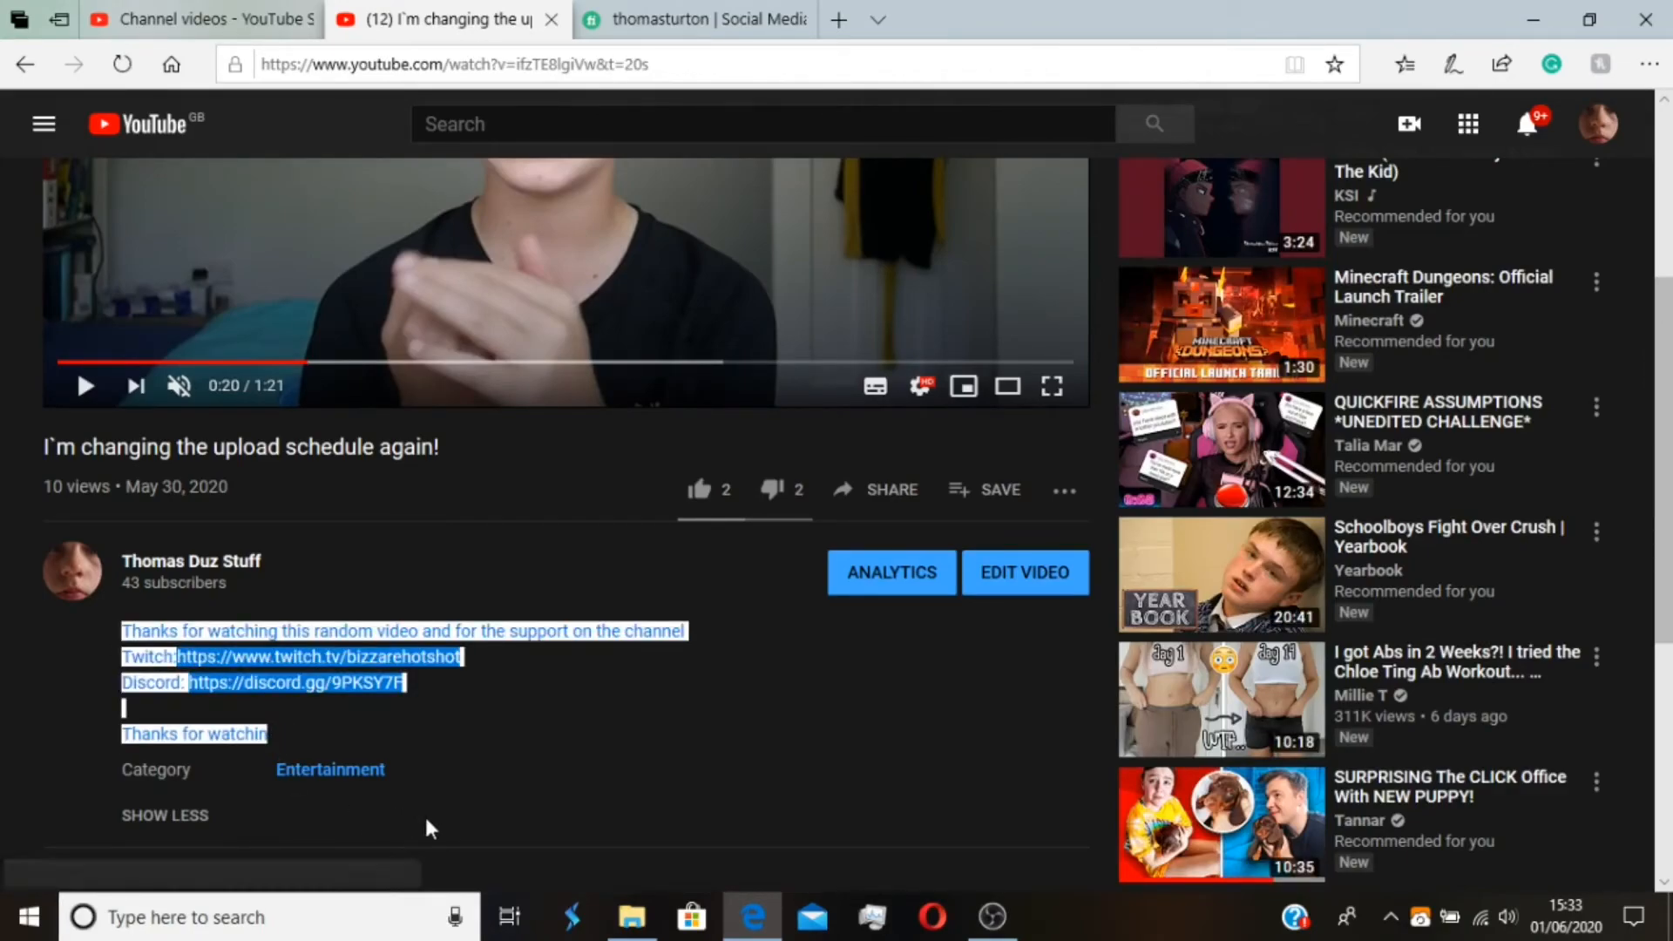
Paste the copied description on a new line below the Fiverr link in the new video's description
click(200, 19)
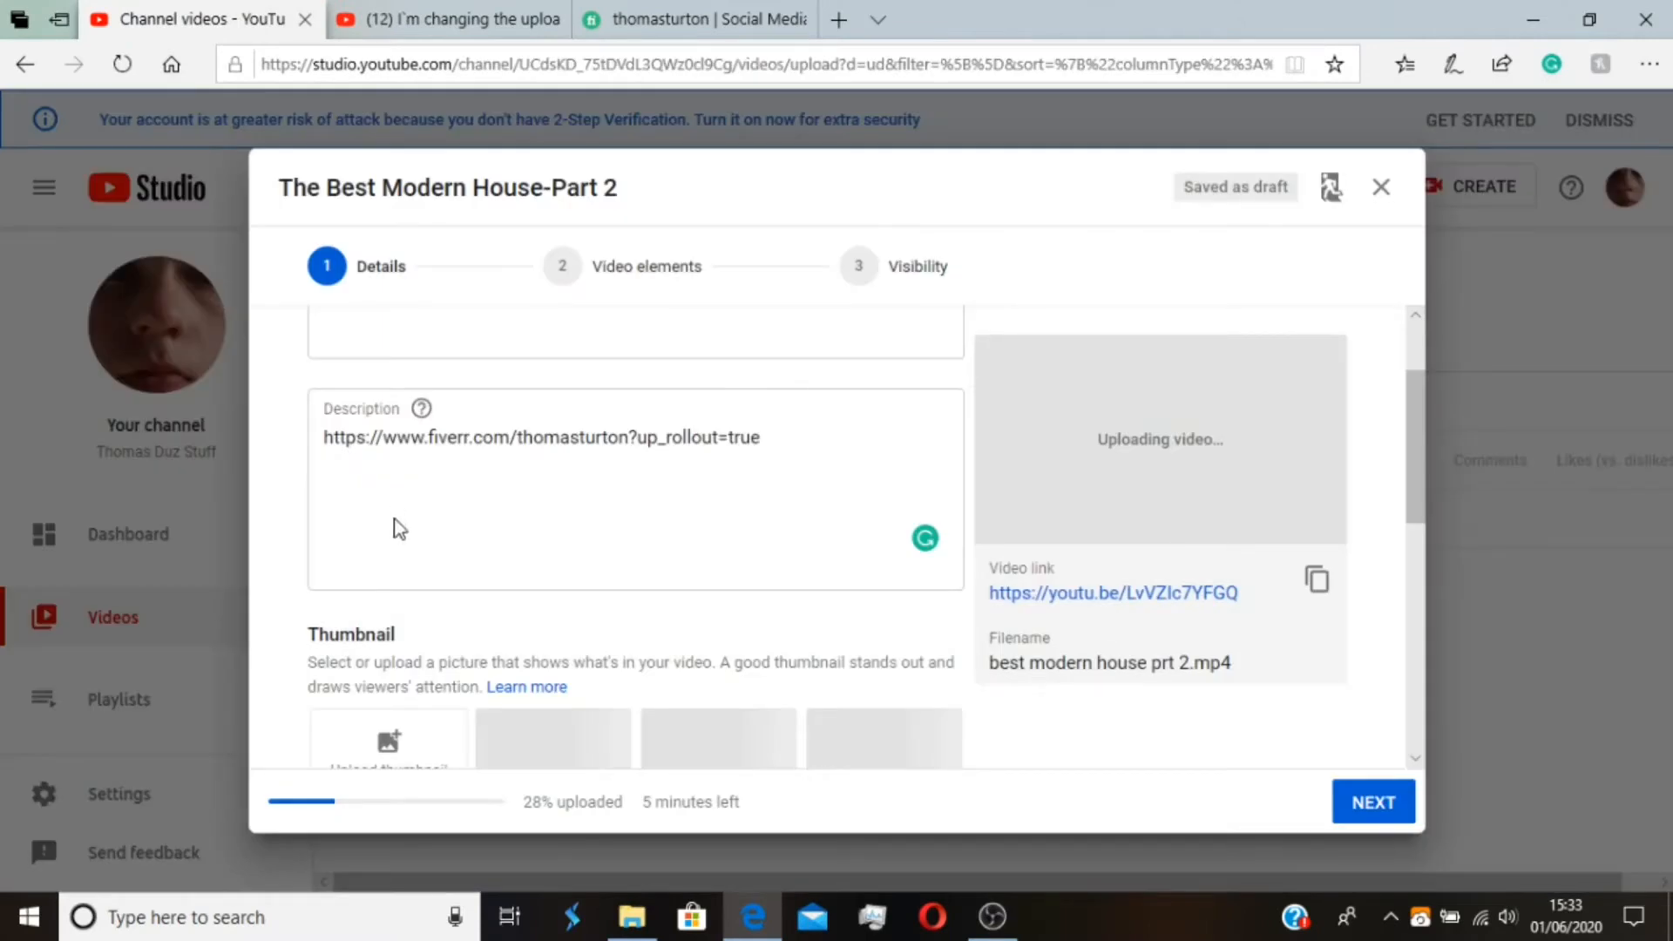
click(395, 519)
click(627, 489)
click(771, 458)
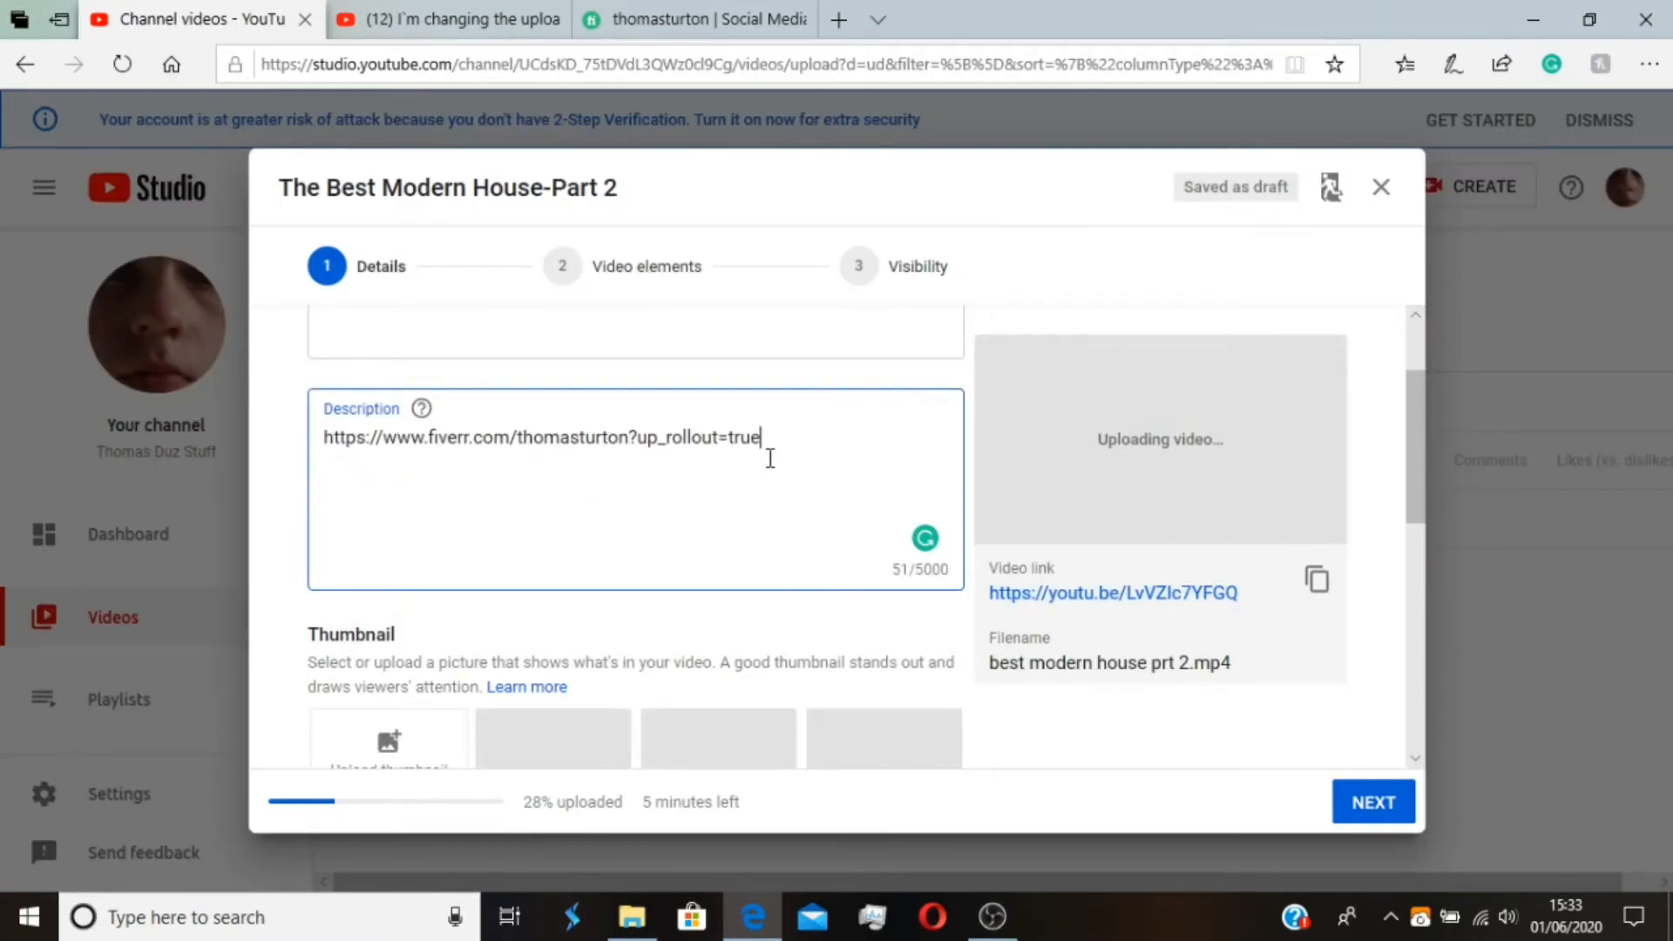
key(Return)
key(ctrl+v)
Add a "Fiverr:" line below the Discord link and copy the profile link from the first line onto it
click(560, 565)
key(Return)
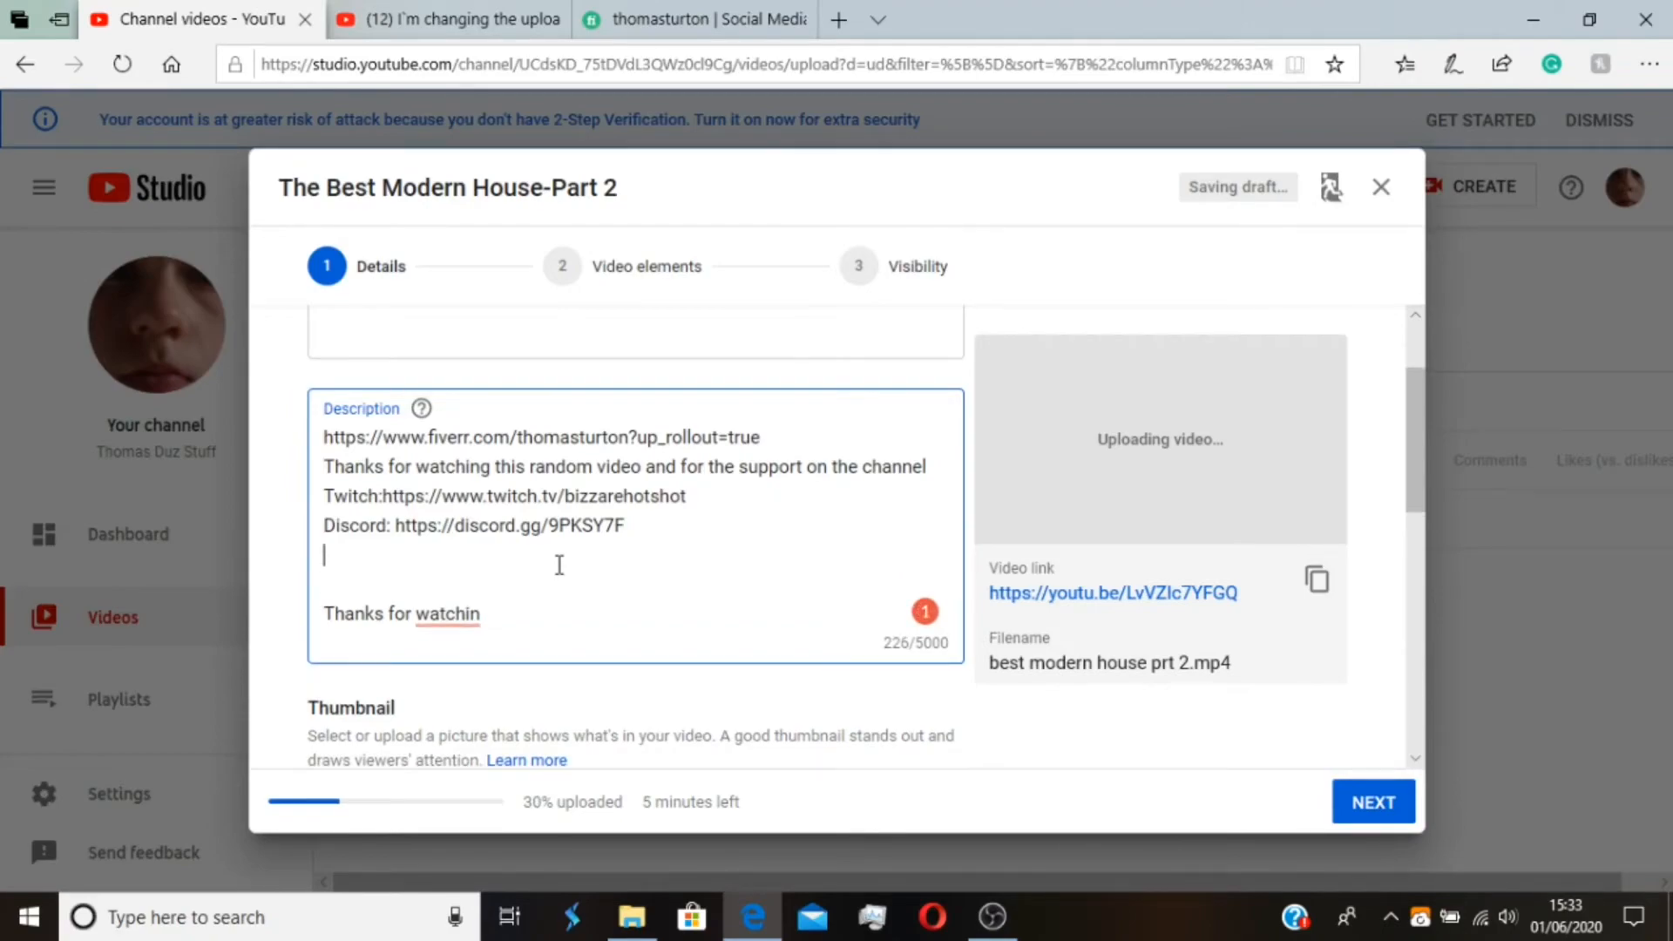
text(Fiverr:)
drag(765, 445, 334, 453)
key(ctrl+c)
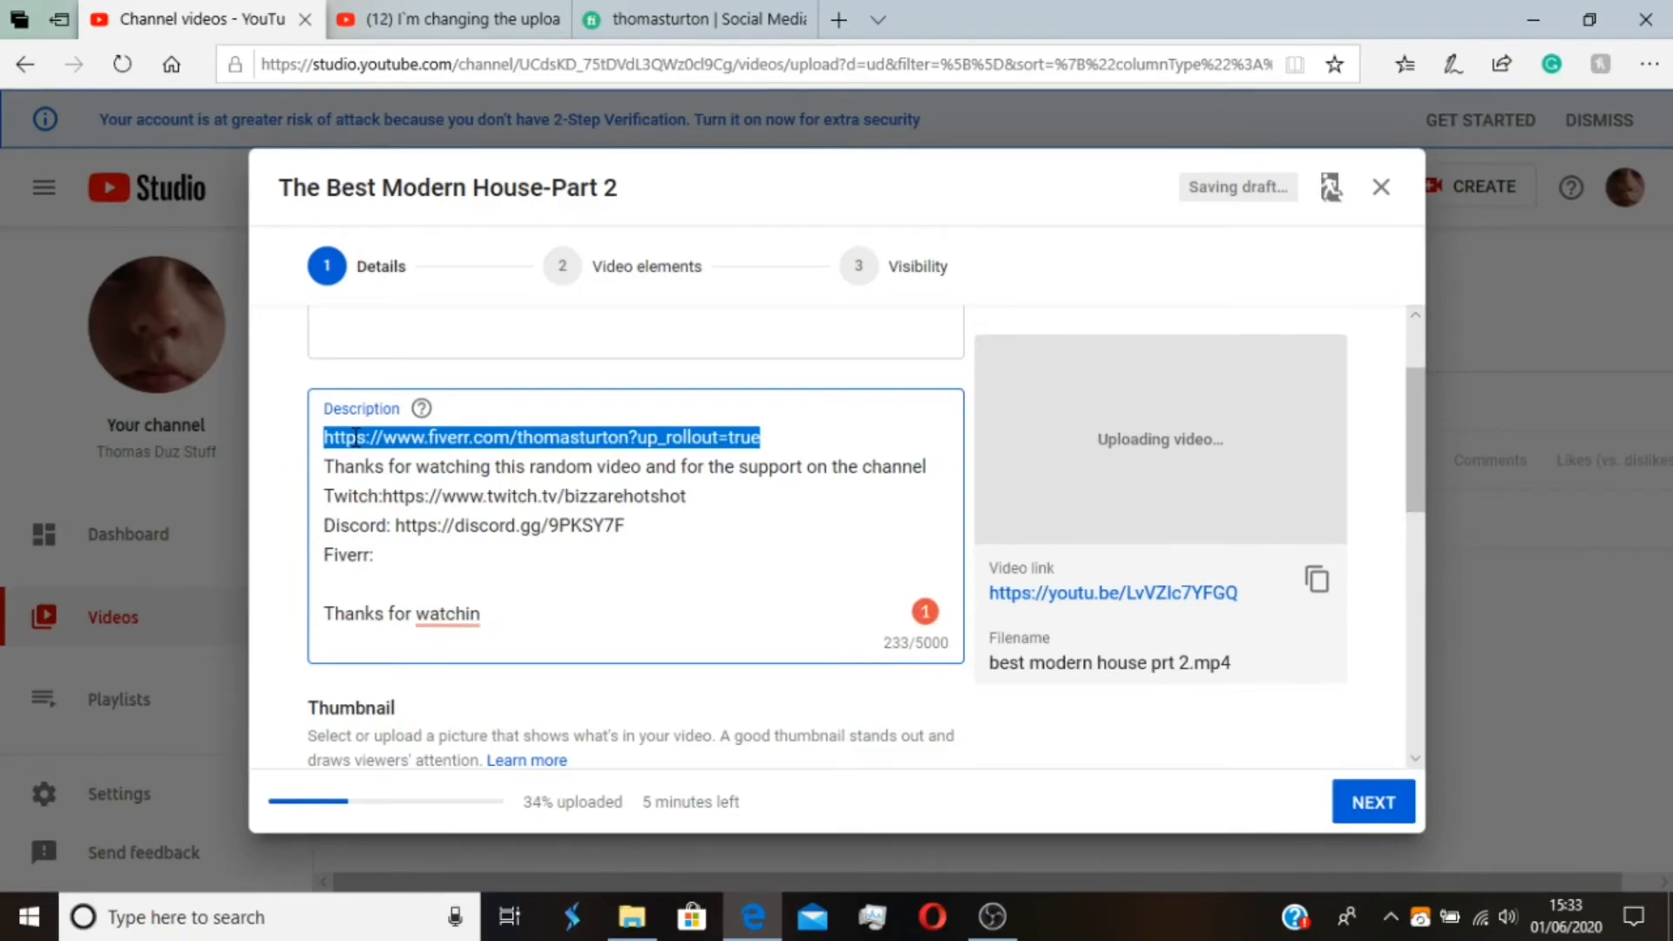
click(386, 554)
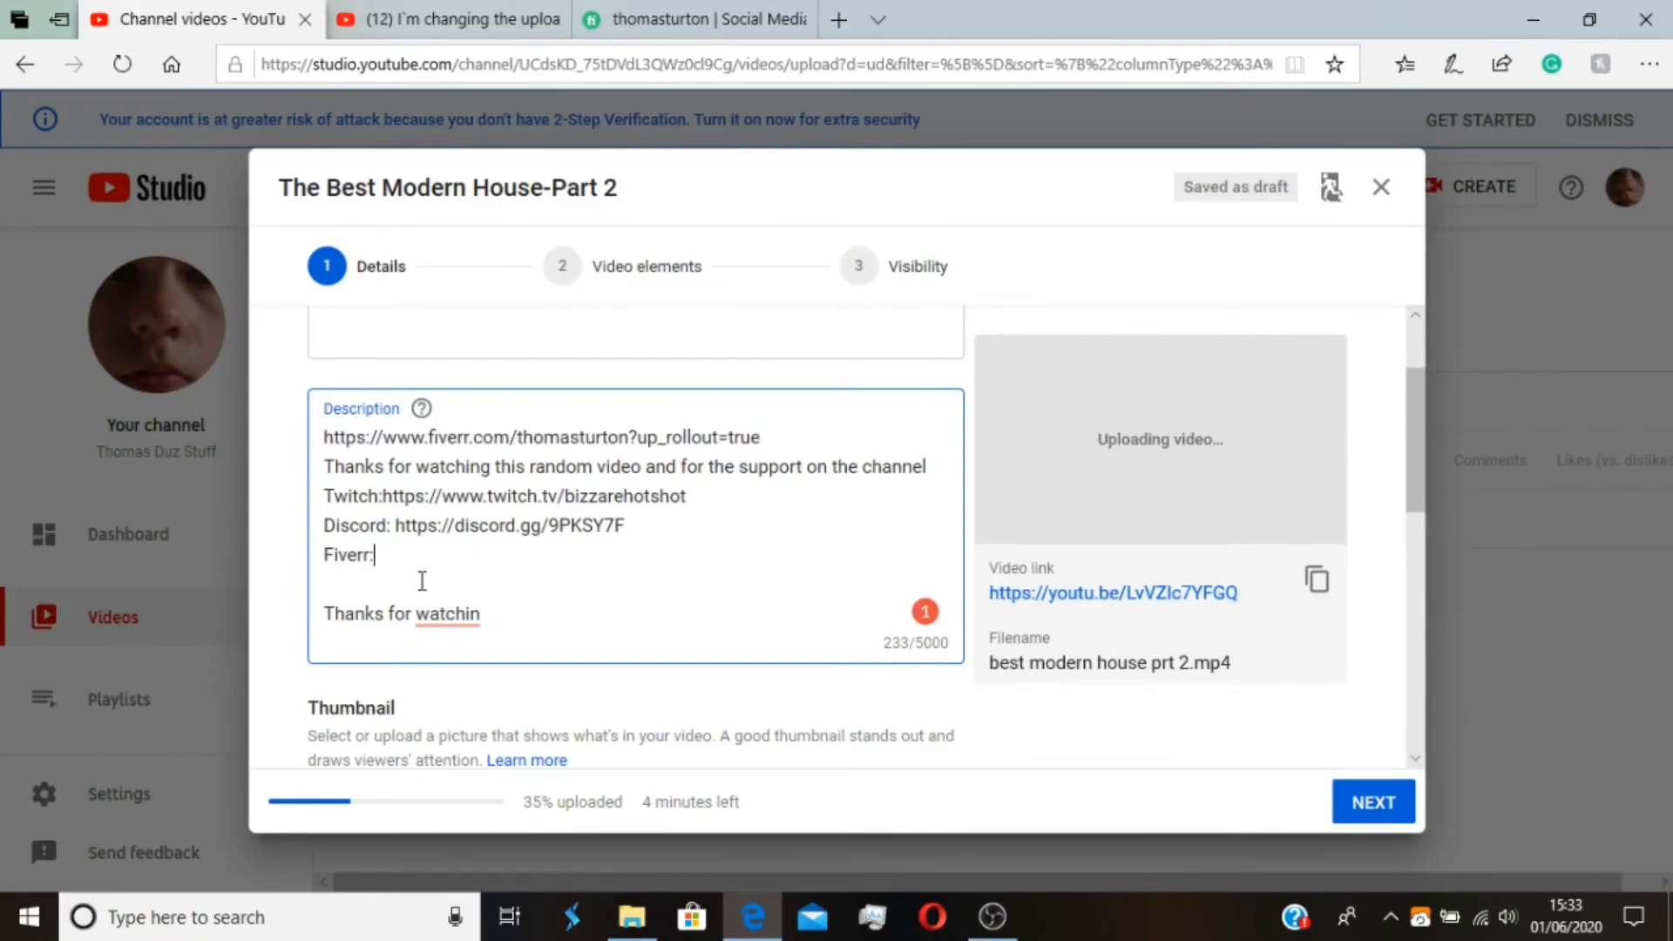
key(ctrl+v)
Remove the duplicate Fiverr link from the description's first line and correct the closing line to "Thanks for watching"
click(482, 614)
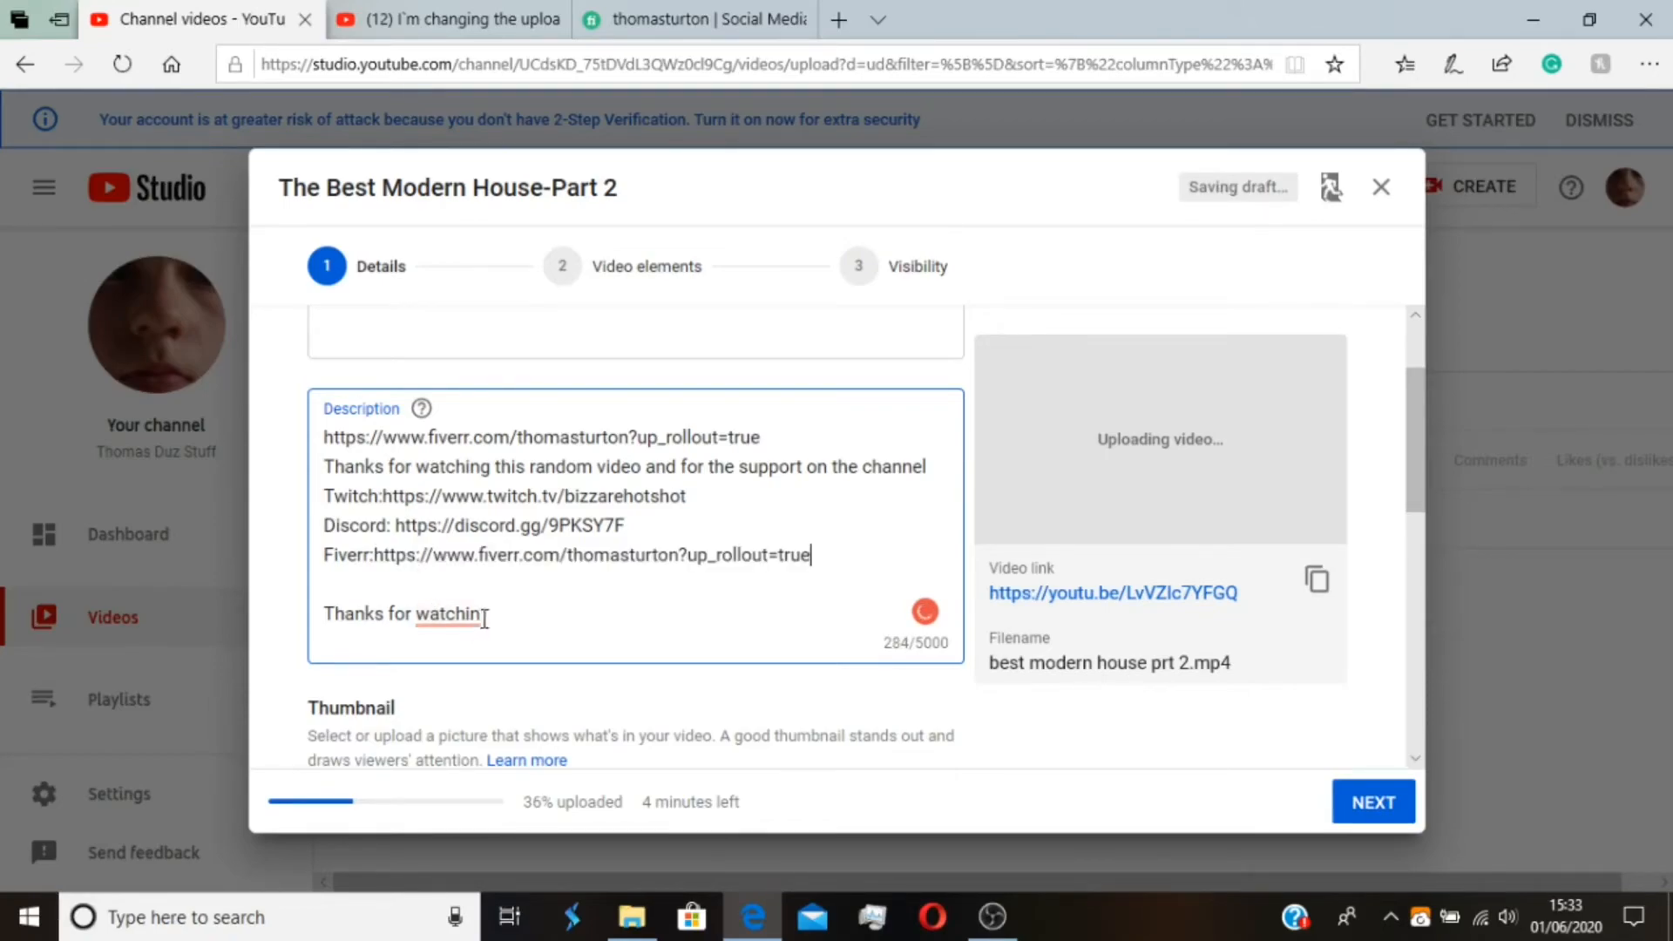
text(g)
drag(761, 437, 299, 449)
key(ctrl+z)
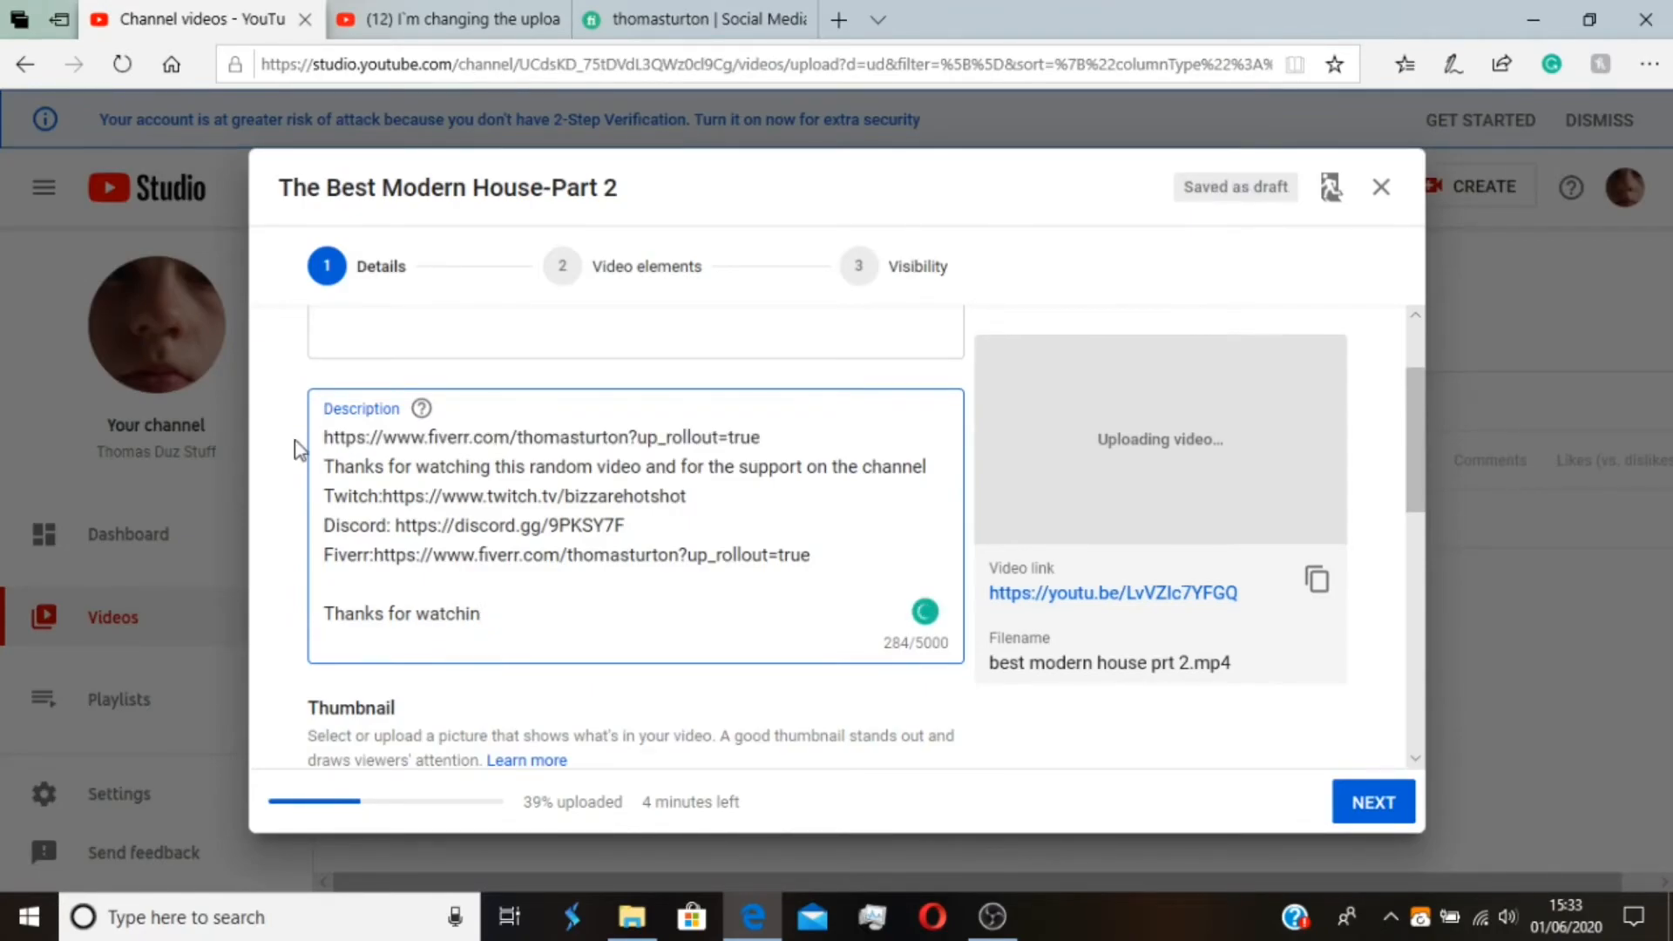
key(ctrl+z)
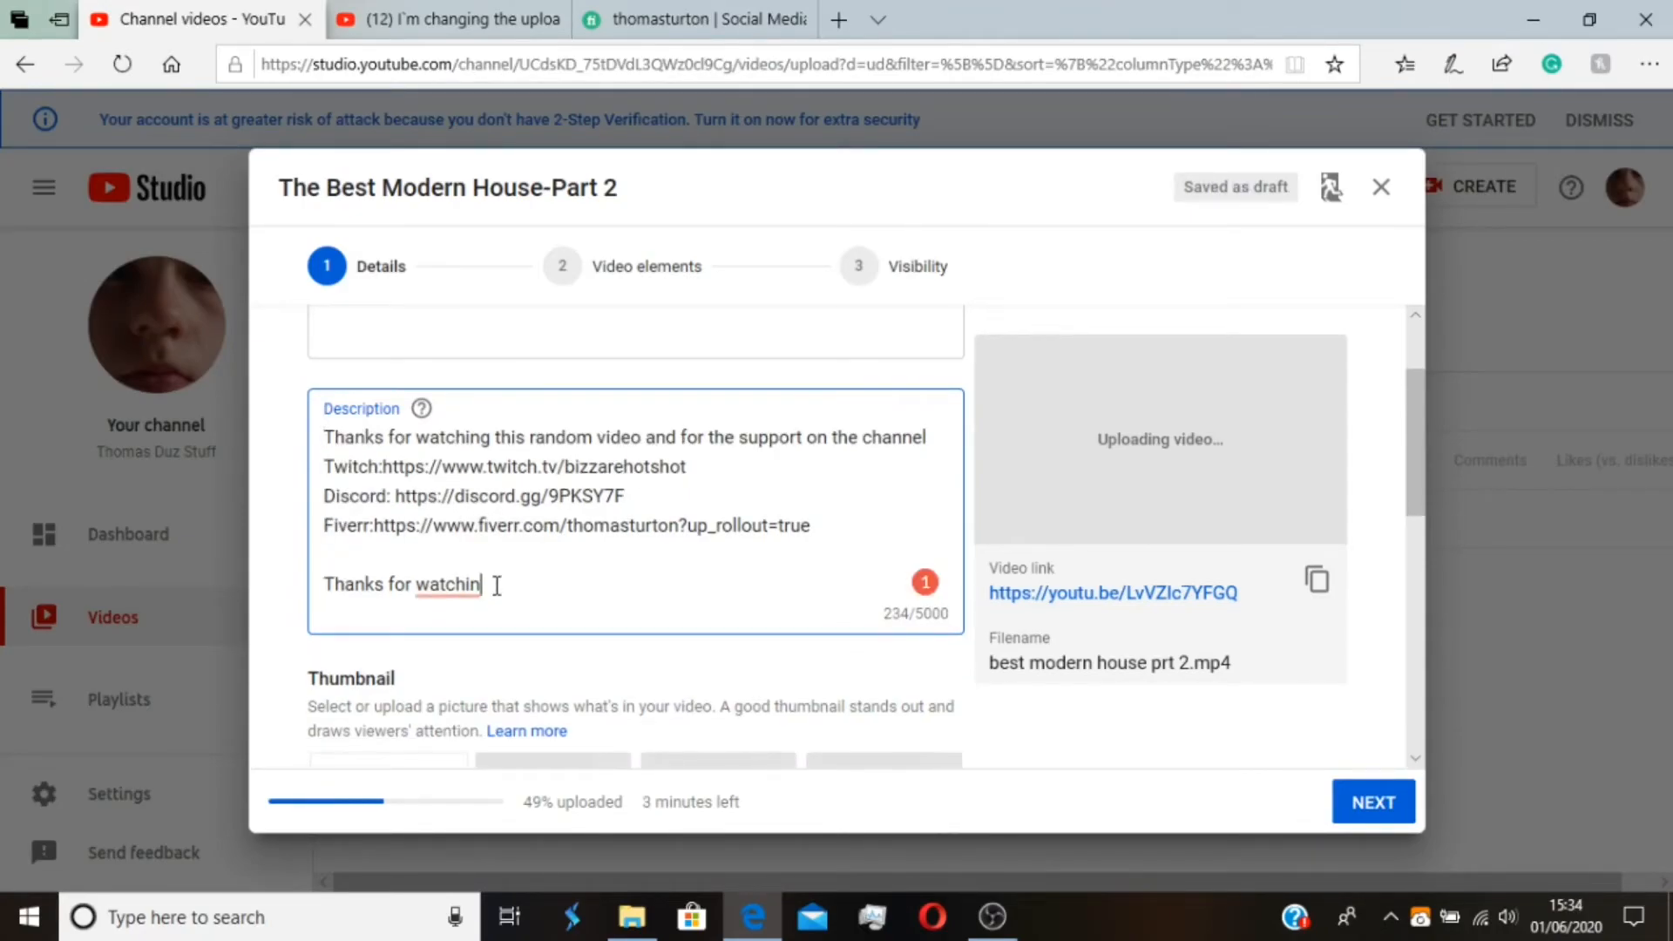
text(g)
Upload the image "best modern house prt 2" from the Minecraft Thumbnails folder as the video's custom thumbnail
scroll(610, 523, down, 1)
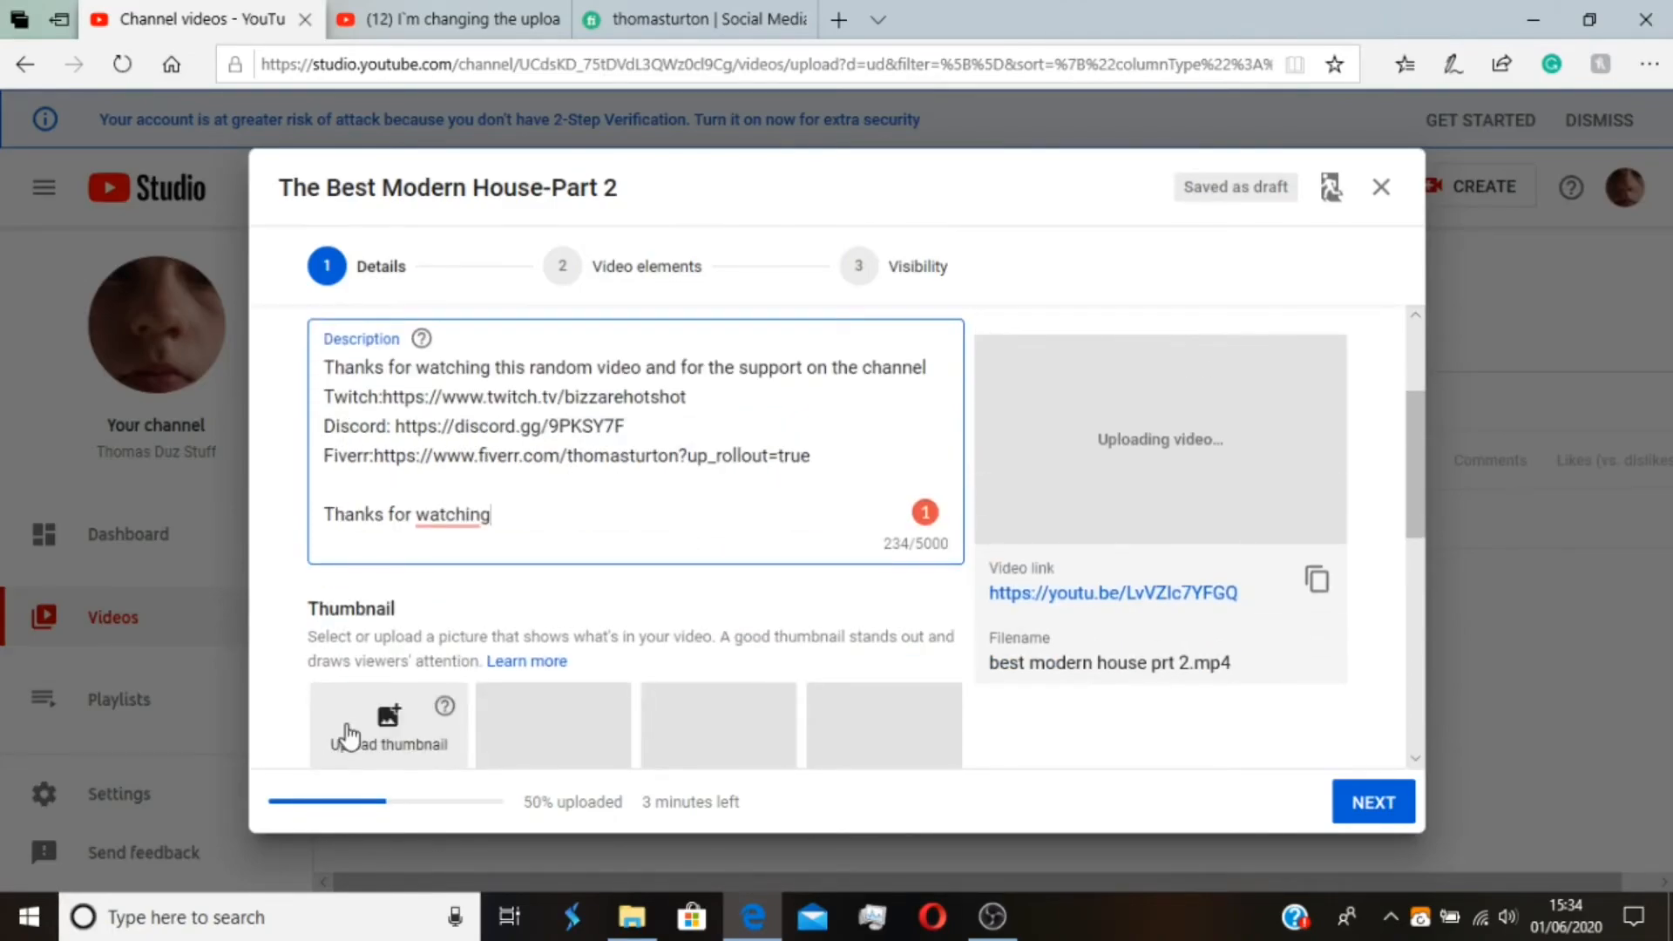
click(434, 737)
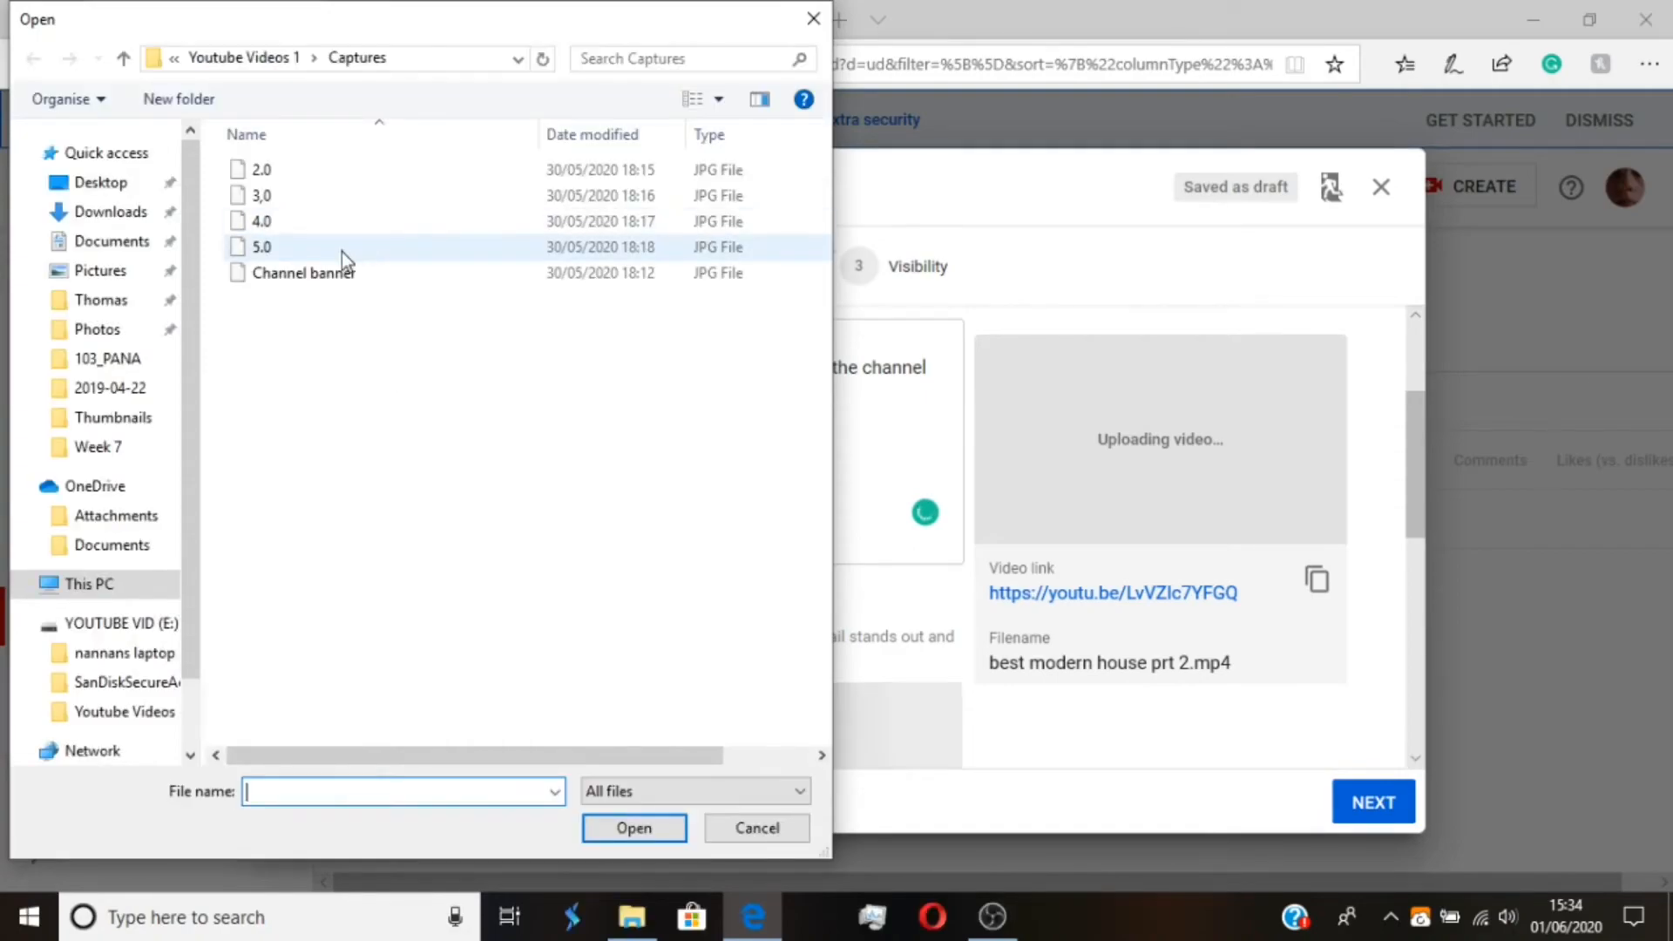
click(263, 61)
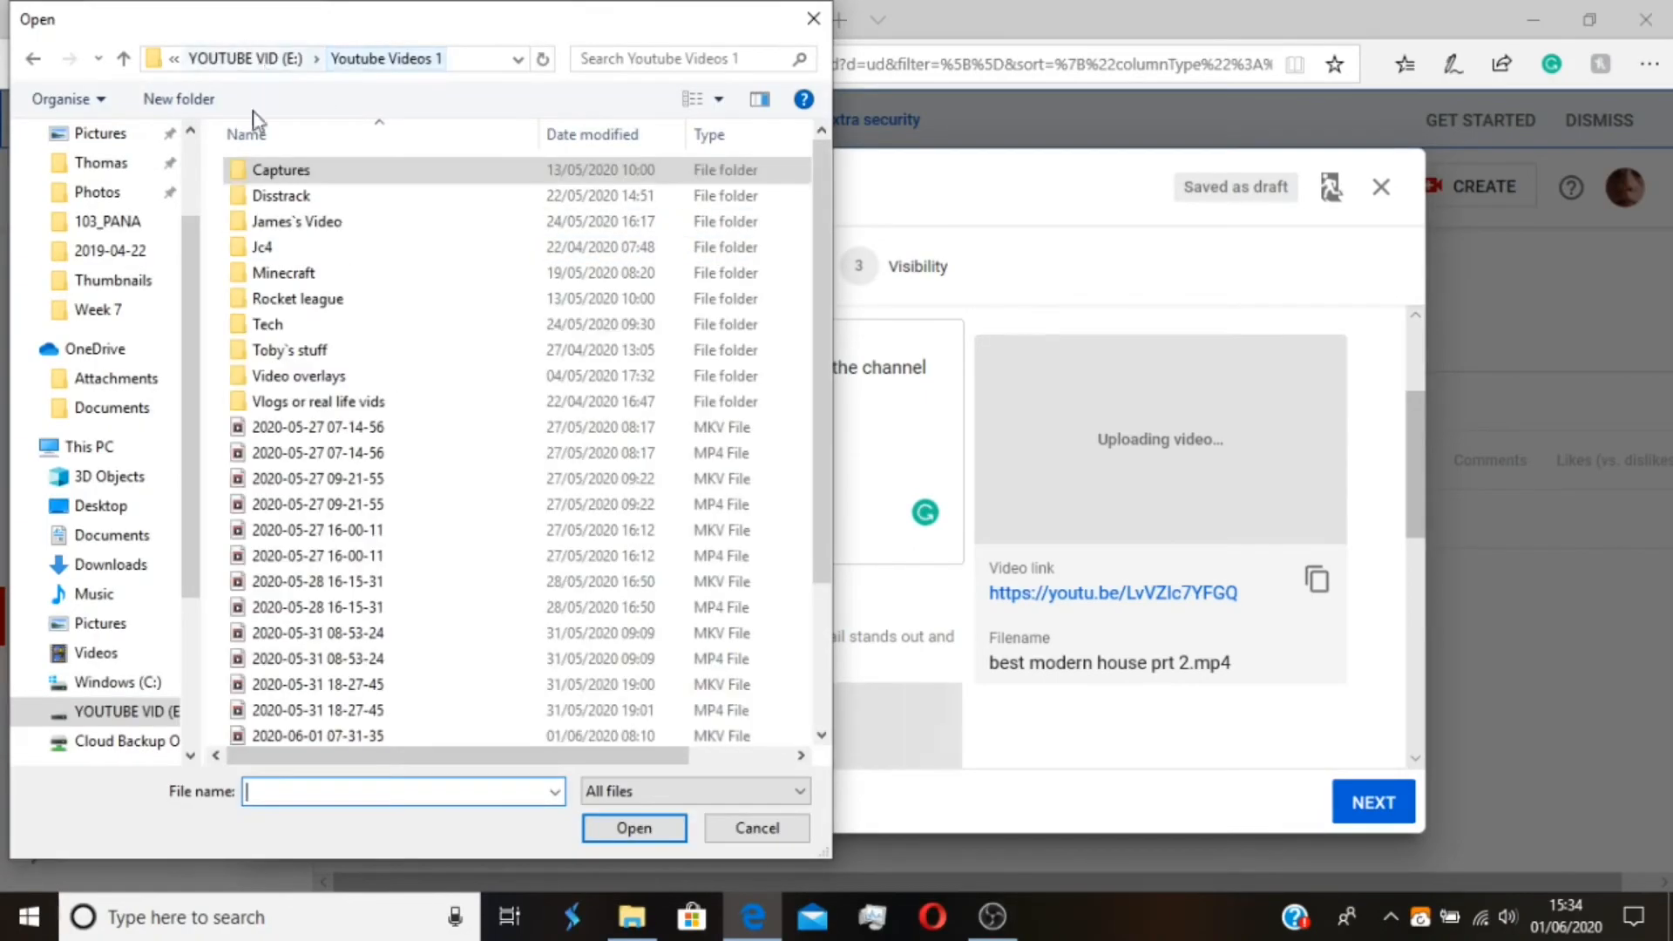
double_click(359, 272)
double_click(349, 291)
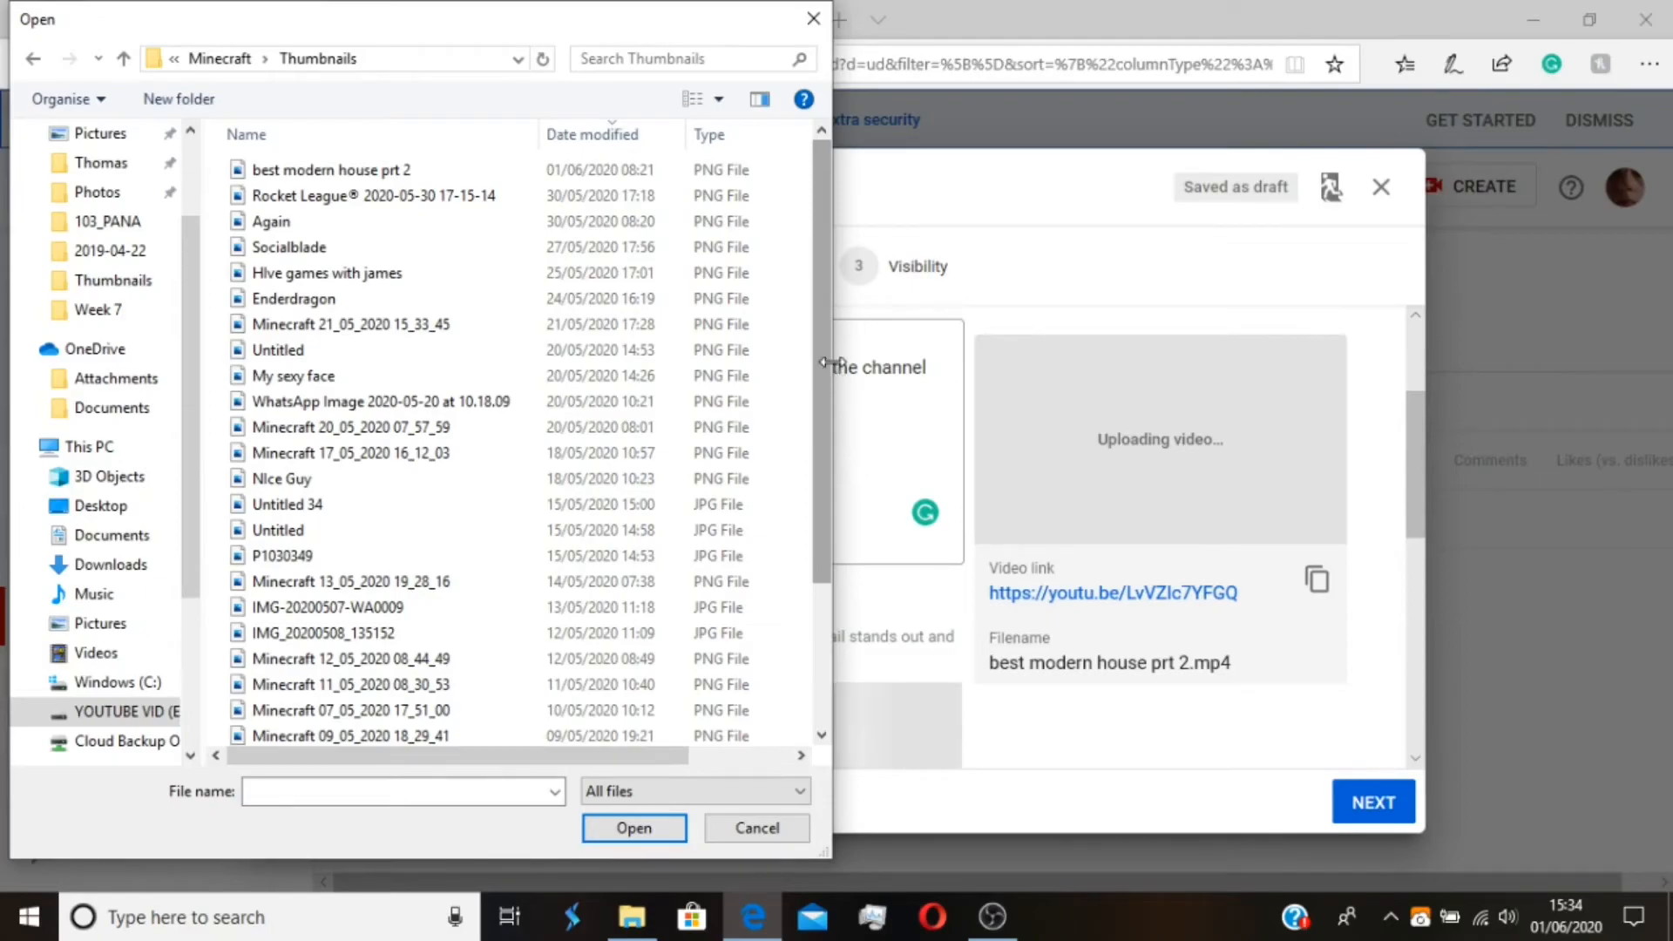
double_click(636, 172)
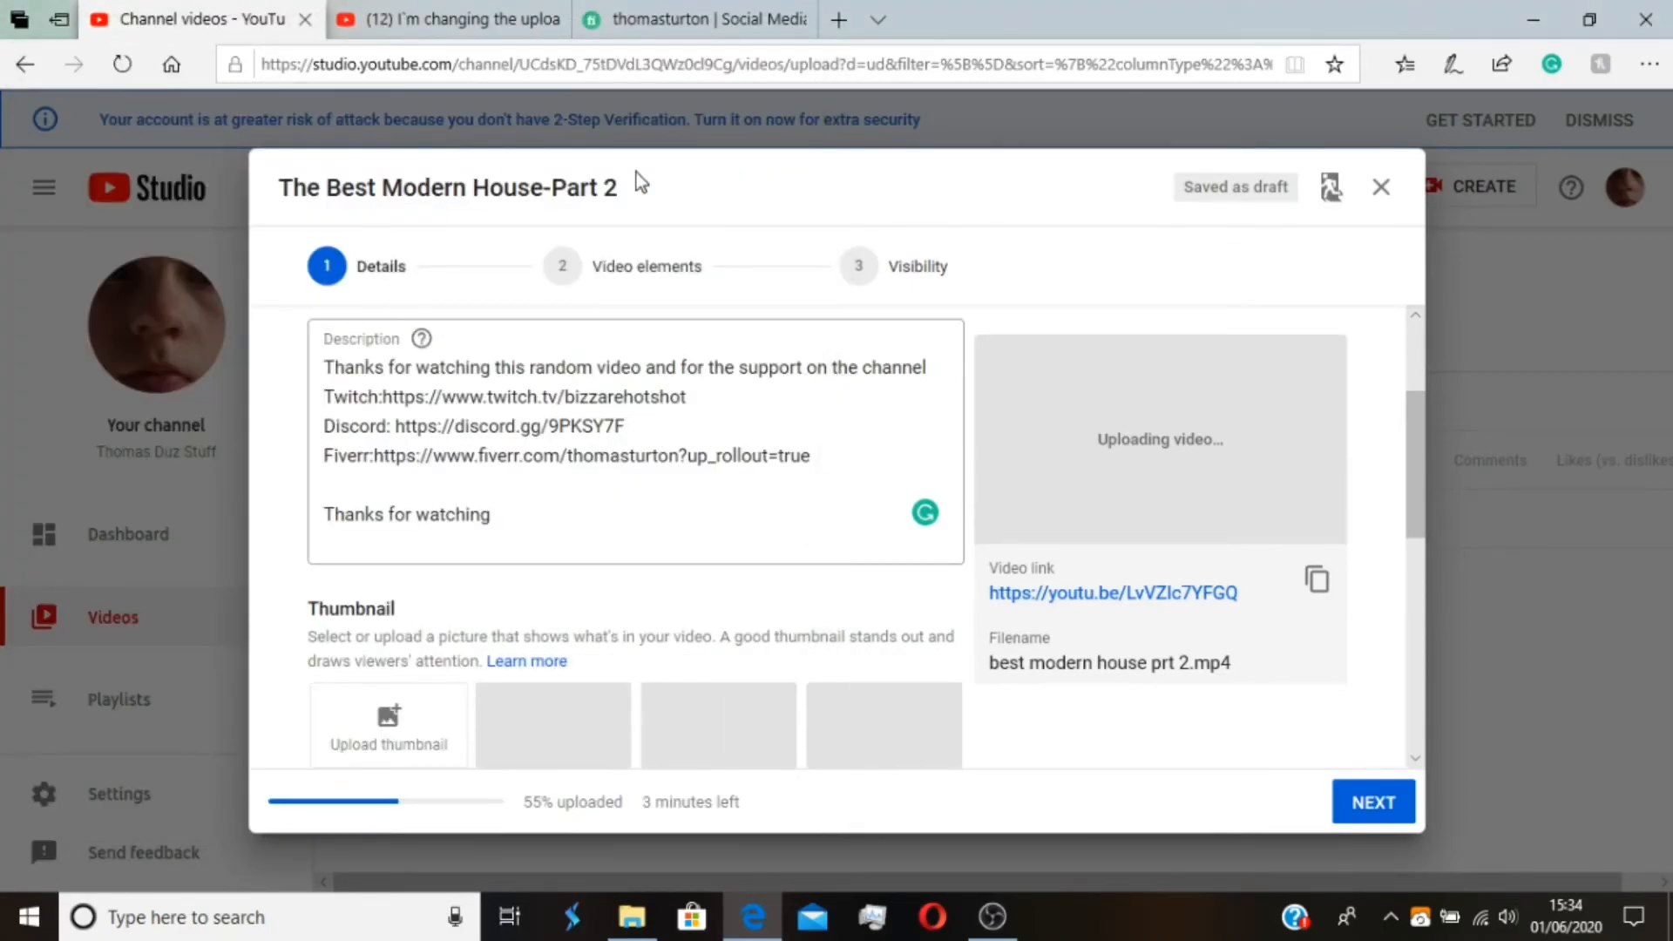
Look through the available playlists without choosing one and mark the video as not made for kids
scroll(944, 578, down, 2)
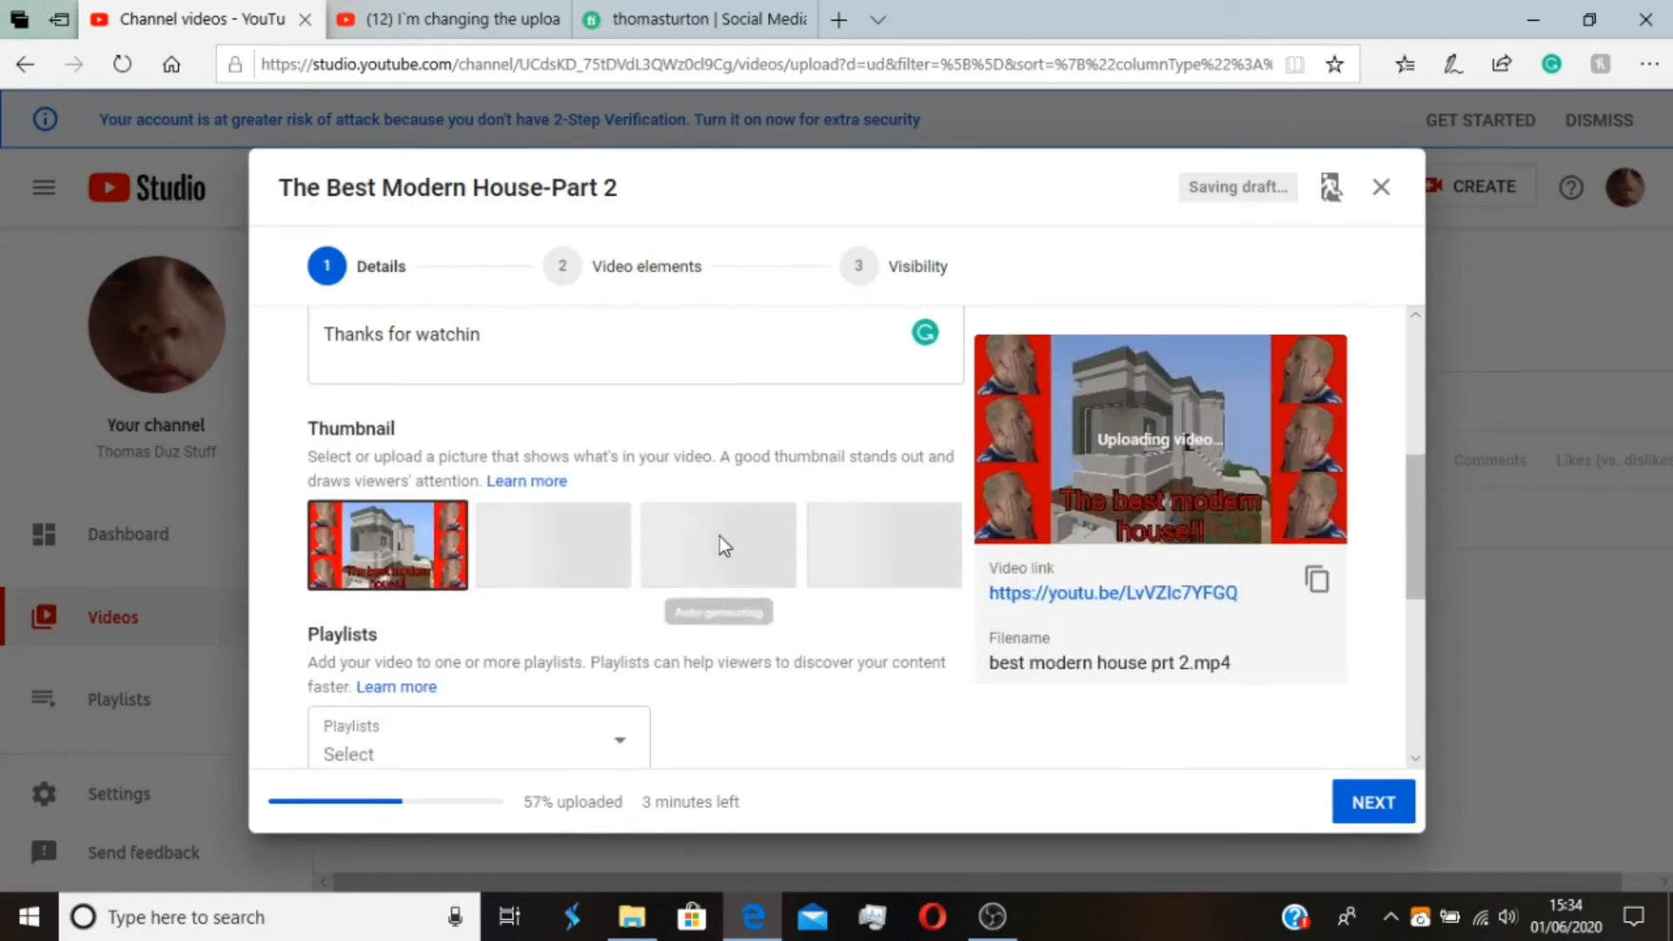
scroll(697, 558, down, 2)
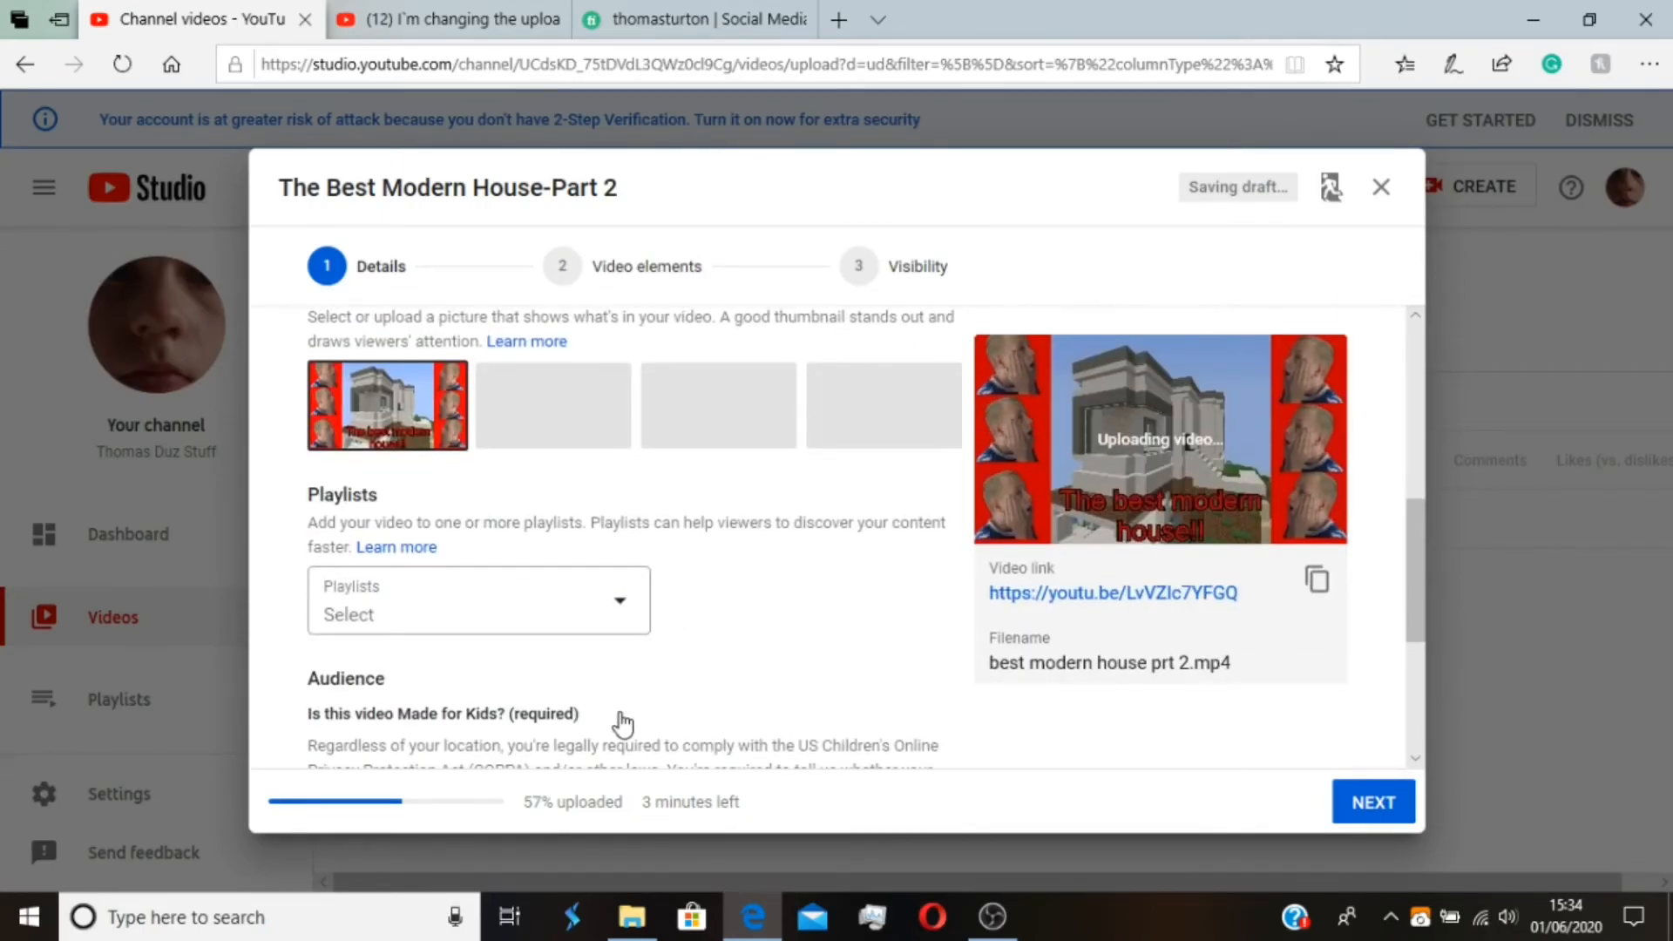
click(649, 589)
scroll(534, 737, up, 1)
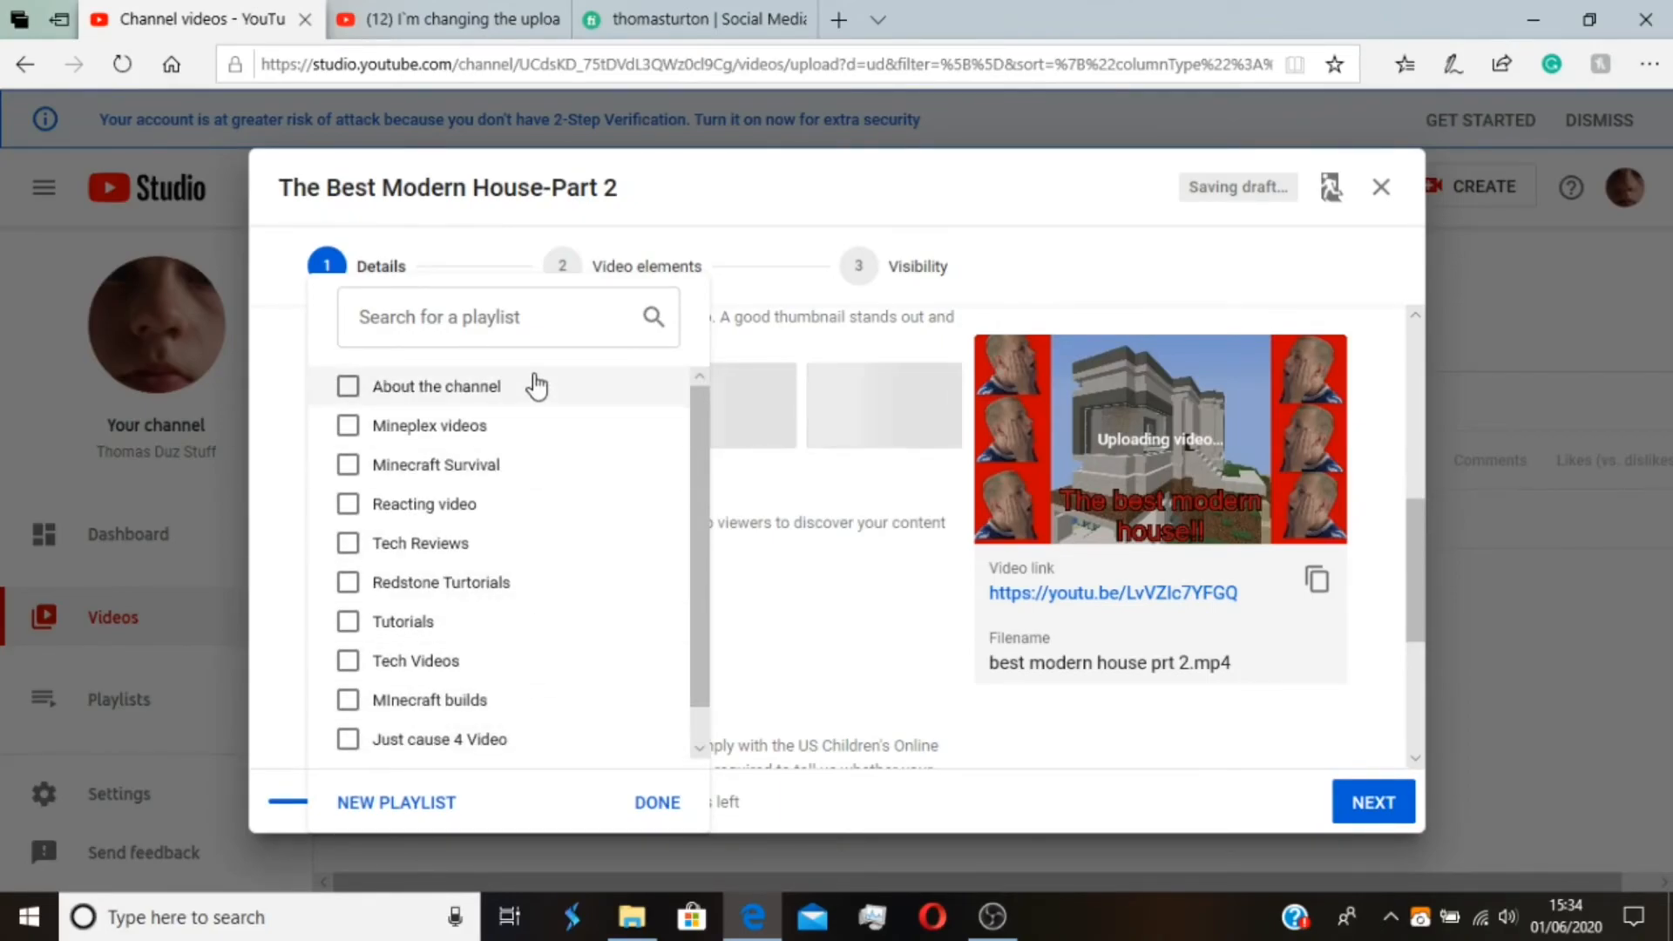
click(822, 598)
scroll(822, 598, down, 3)
click(319, 606)
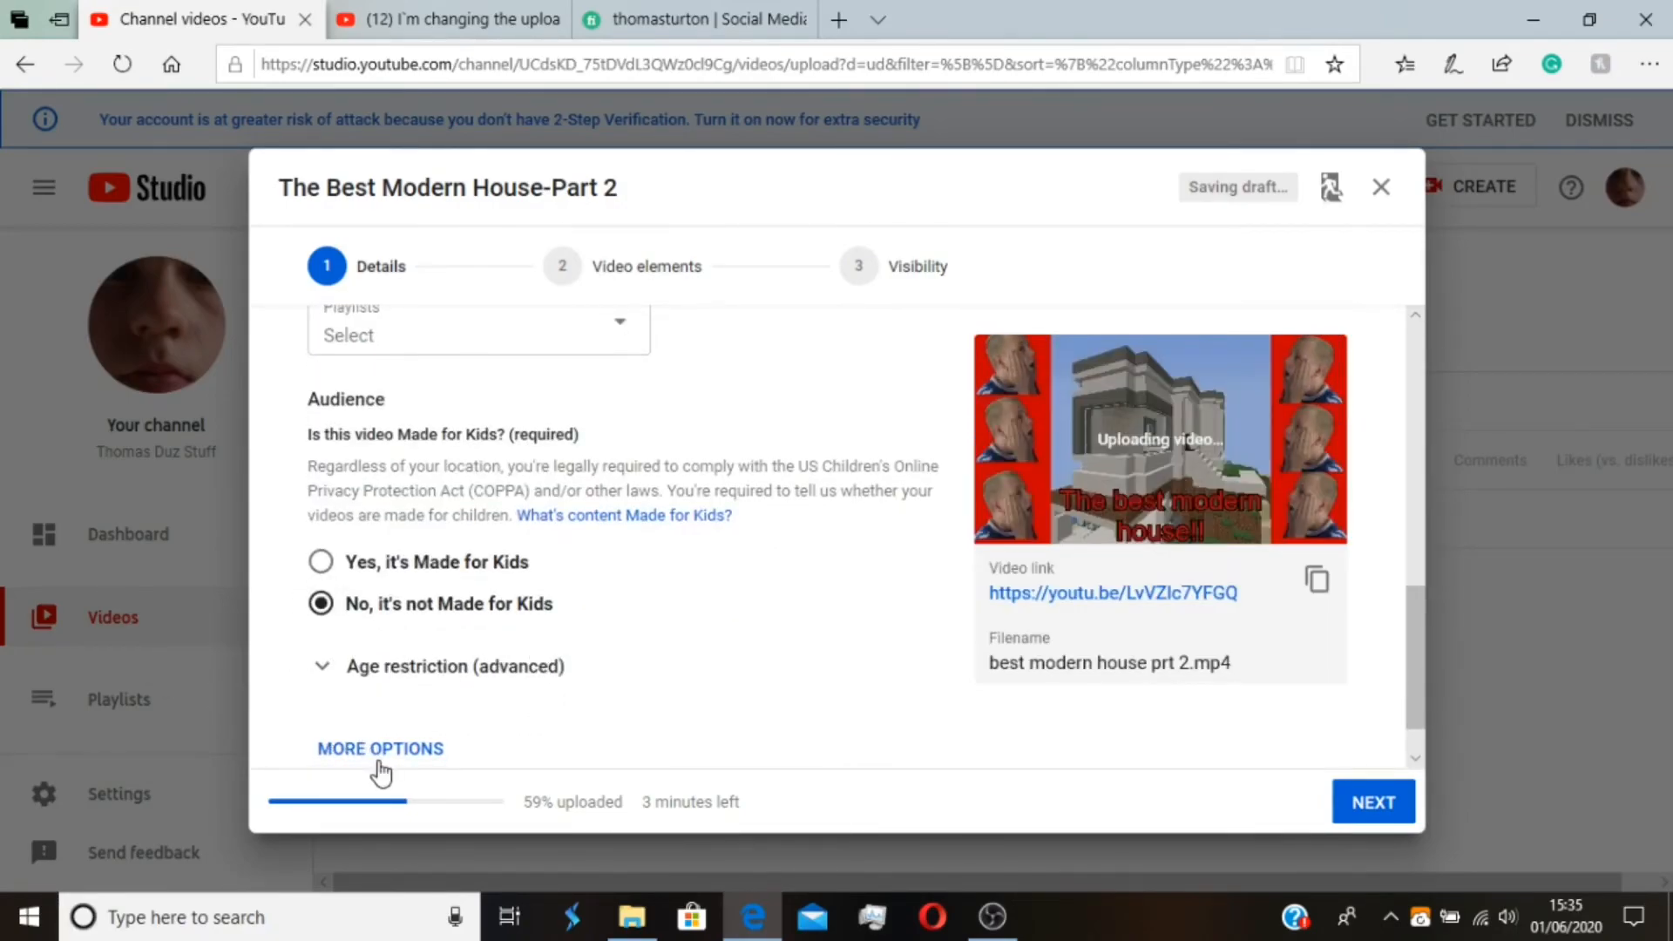
Show the additional detail options and add the tags MInecraft, Modern, each word of the channel name as a separate tag, and Hermitcraft
click(370, 752)
scroll(418, 691, down, 4)
click(414, 647)
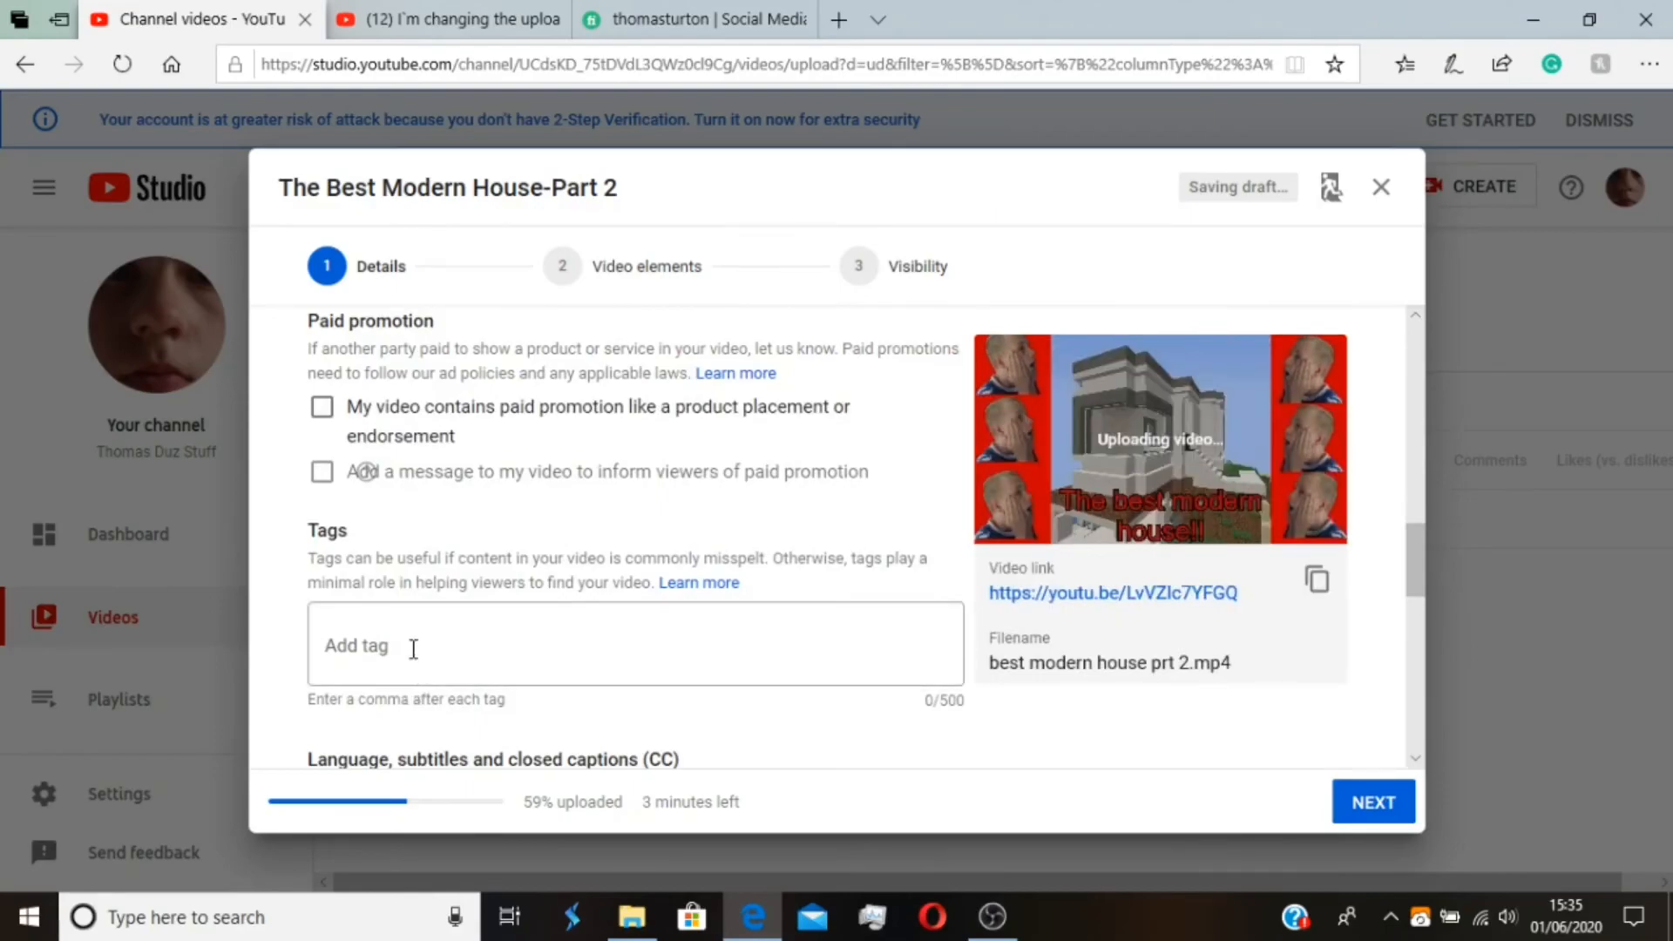
text(MInecraft)
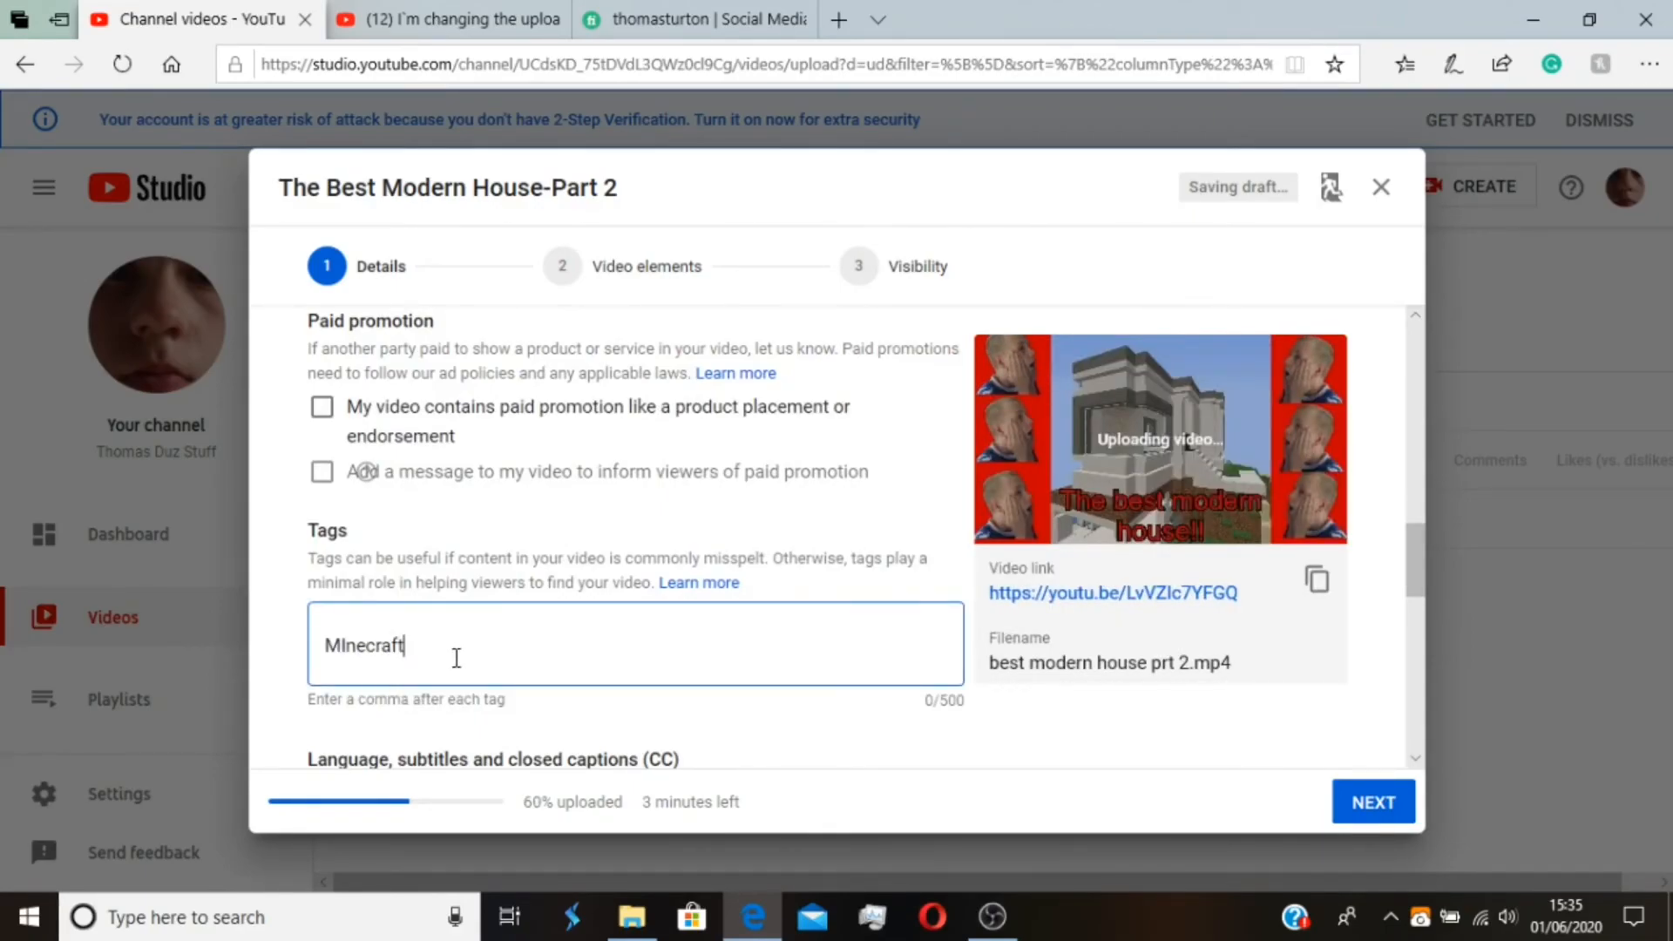
text(,)
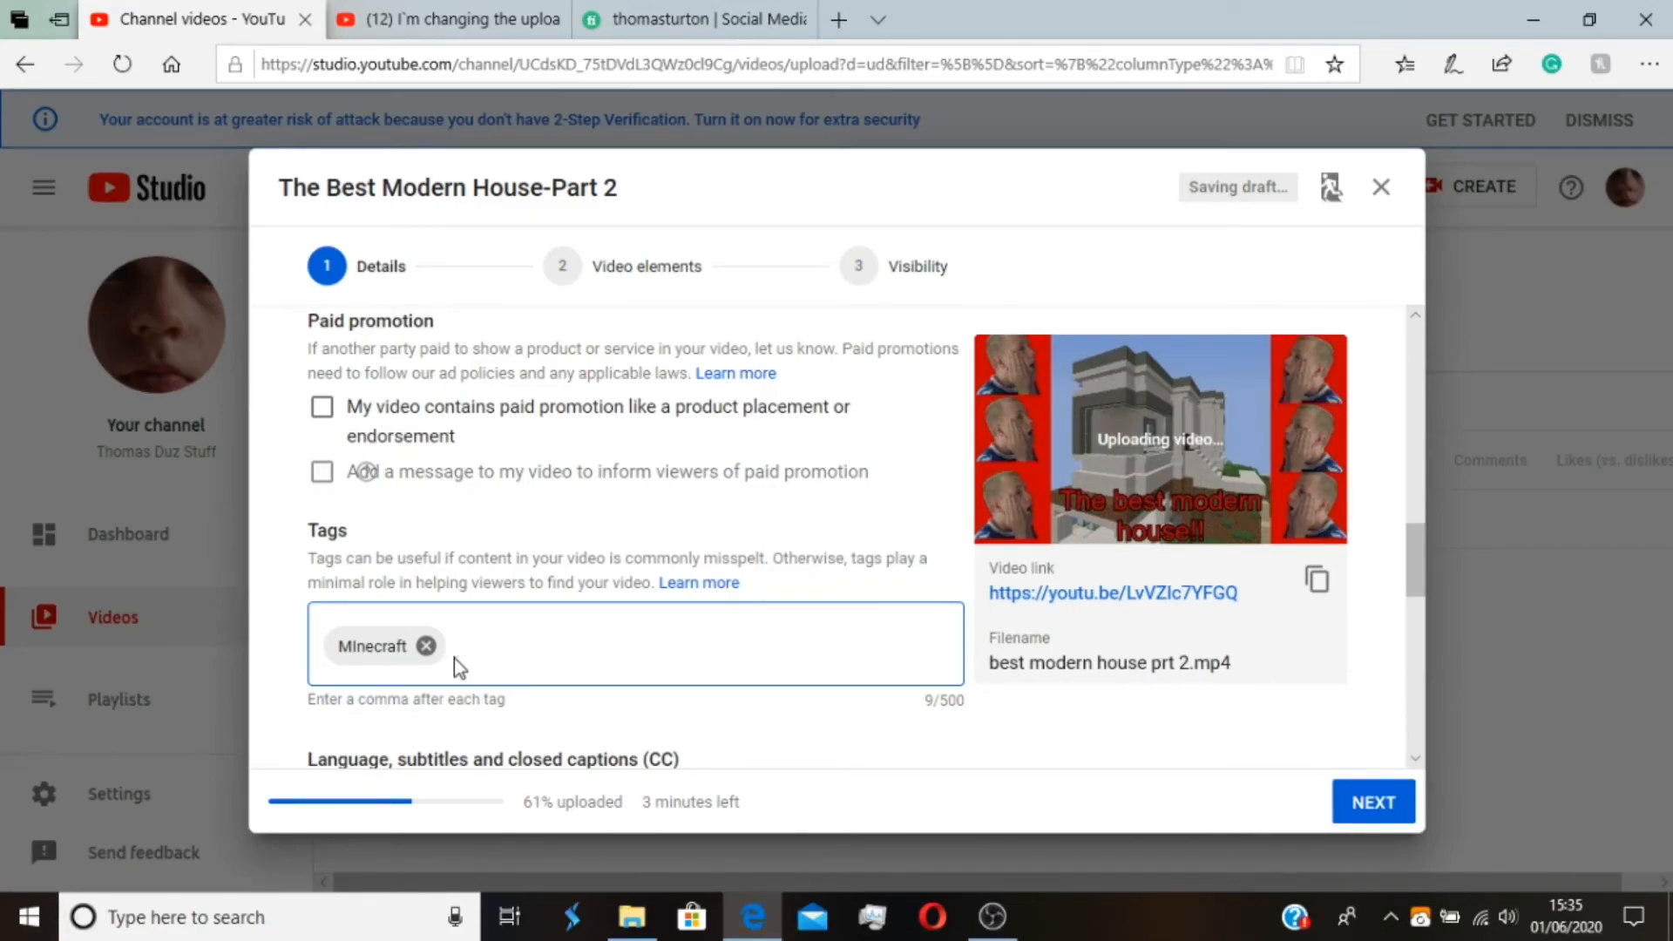
text(Modern,Thomas)
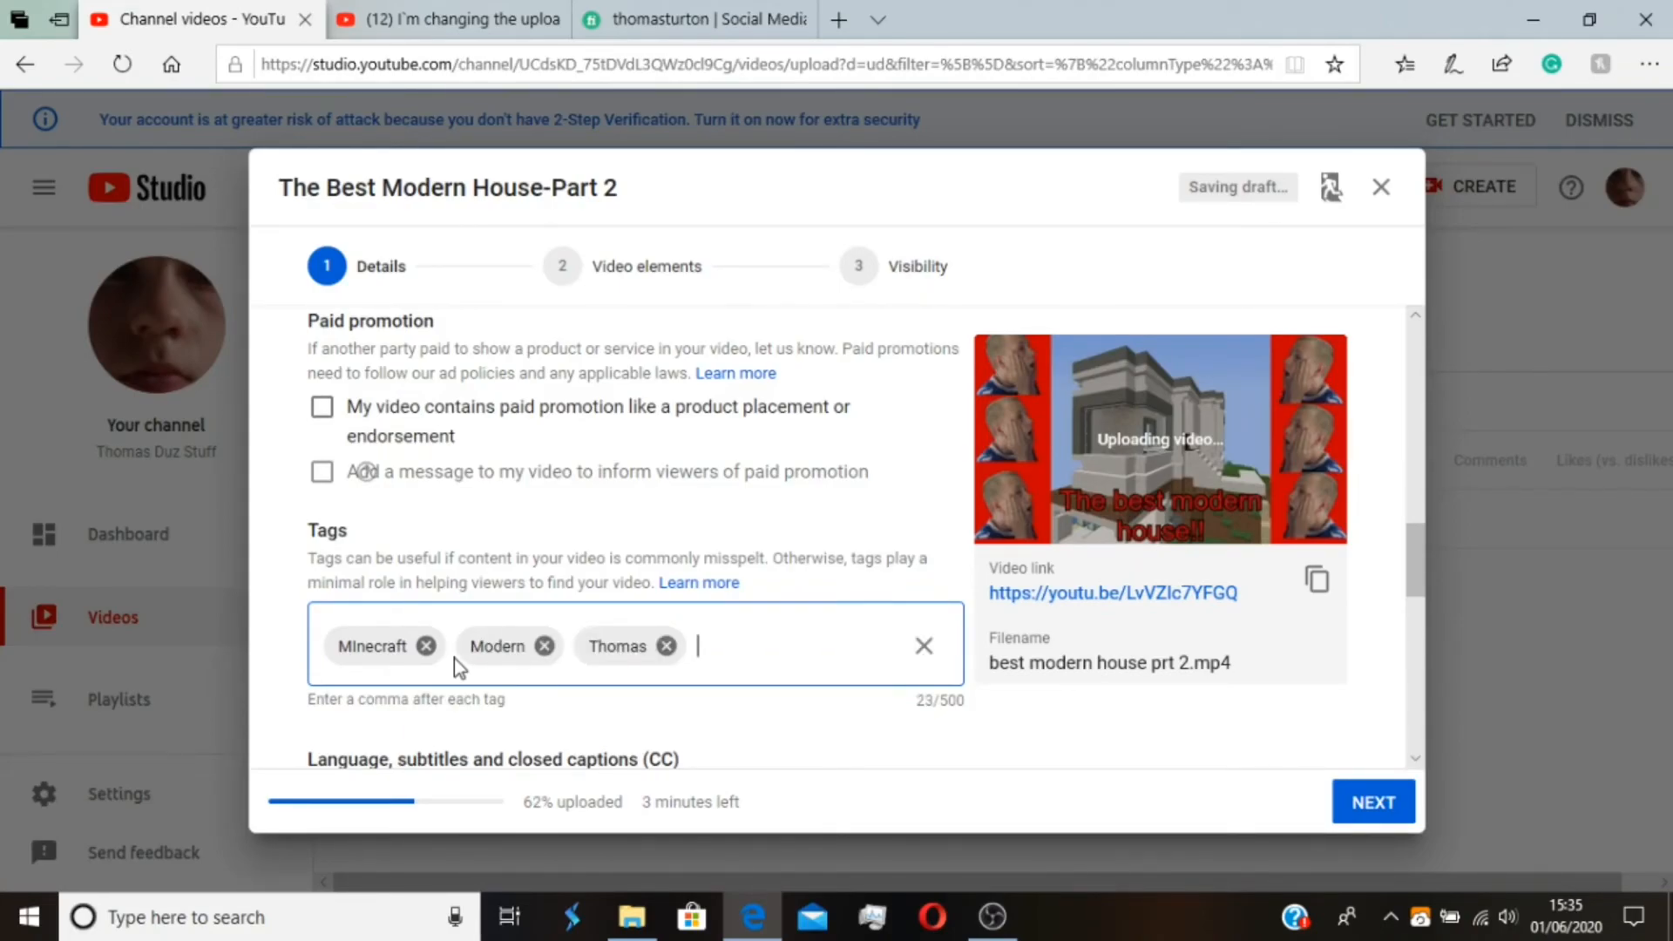
text(,Duz,Stuff)
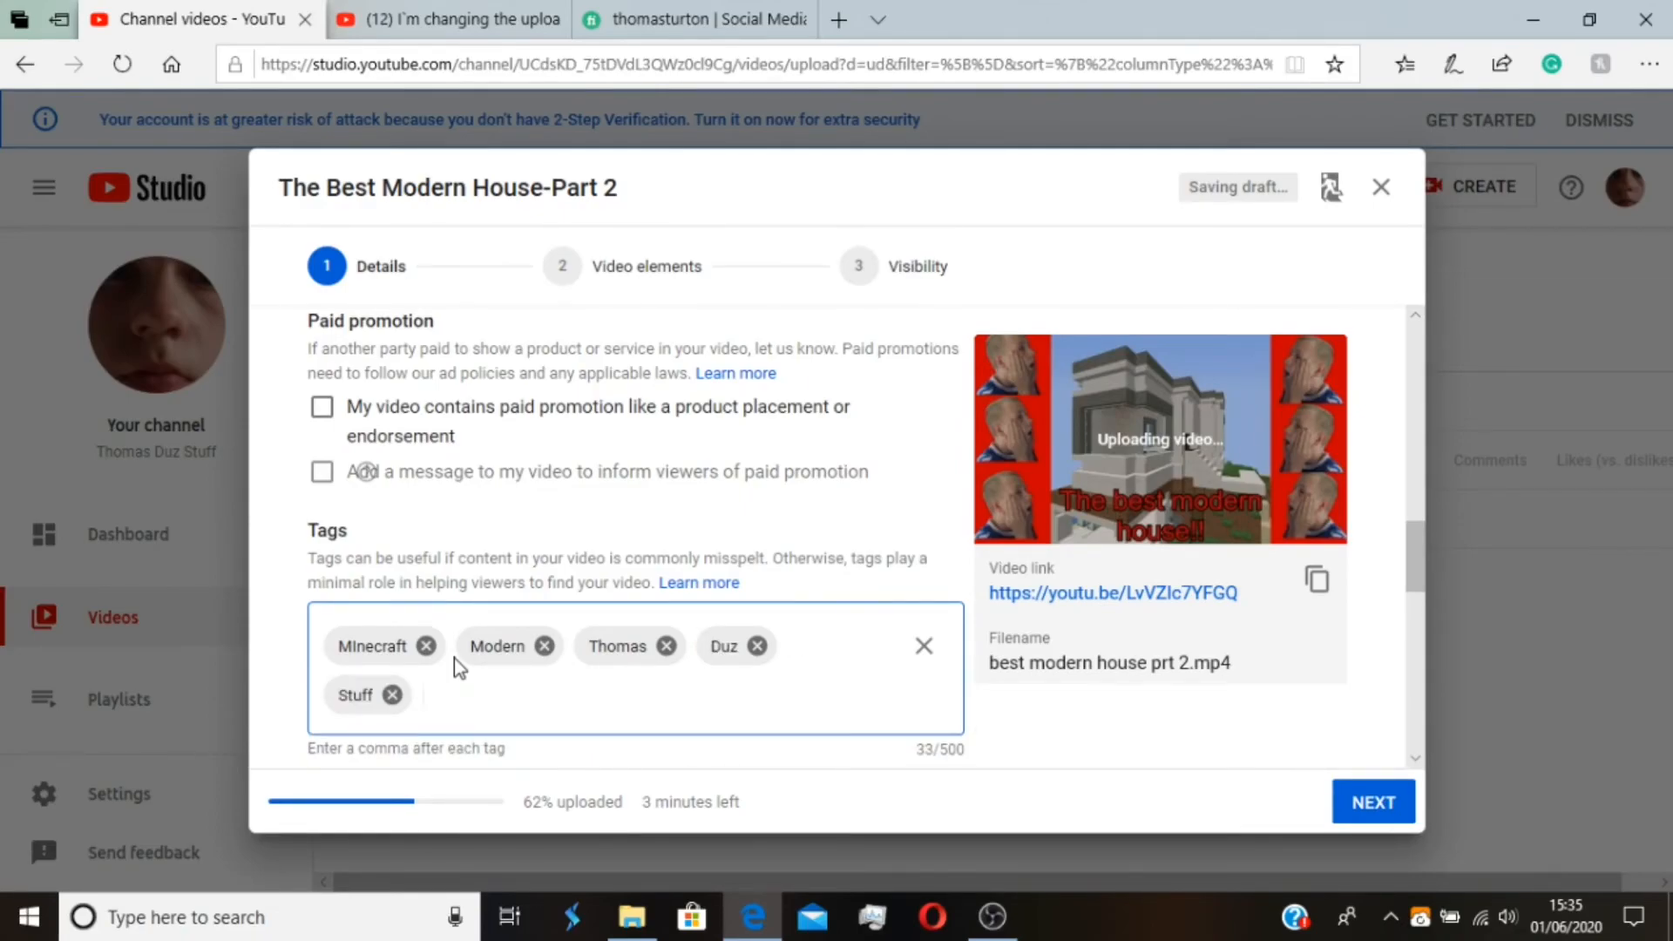
text(,Hermitcraft,)
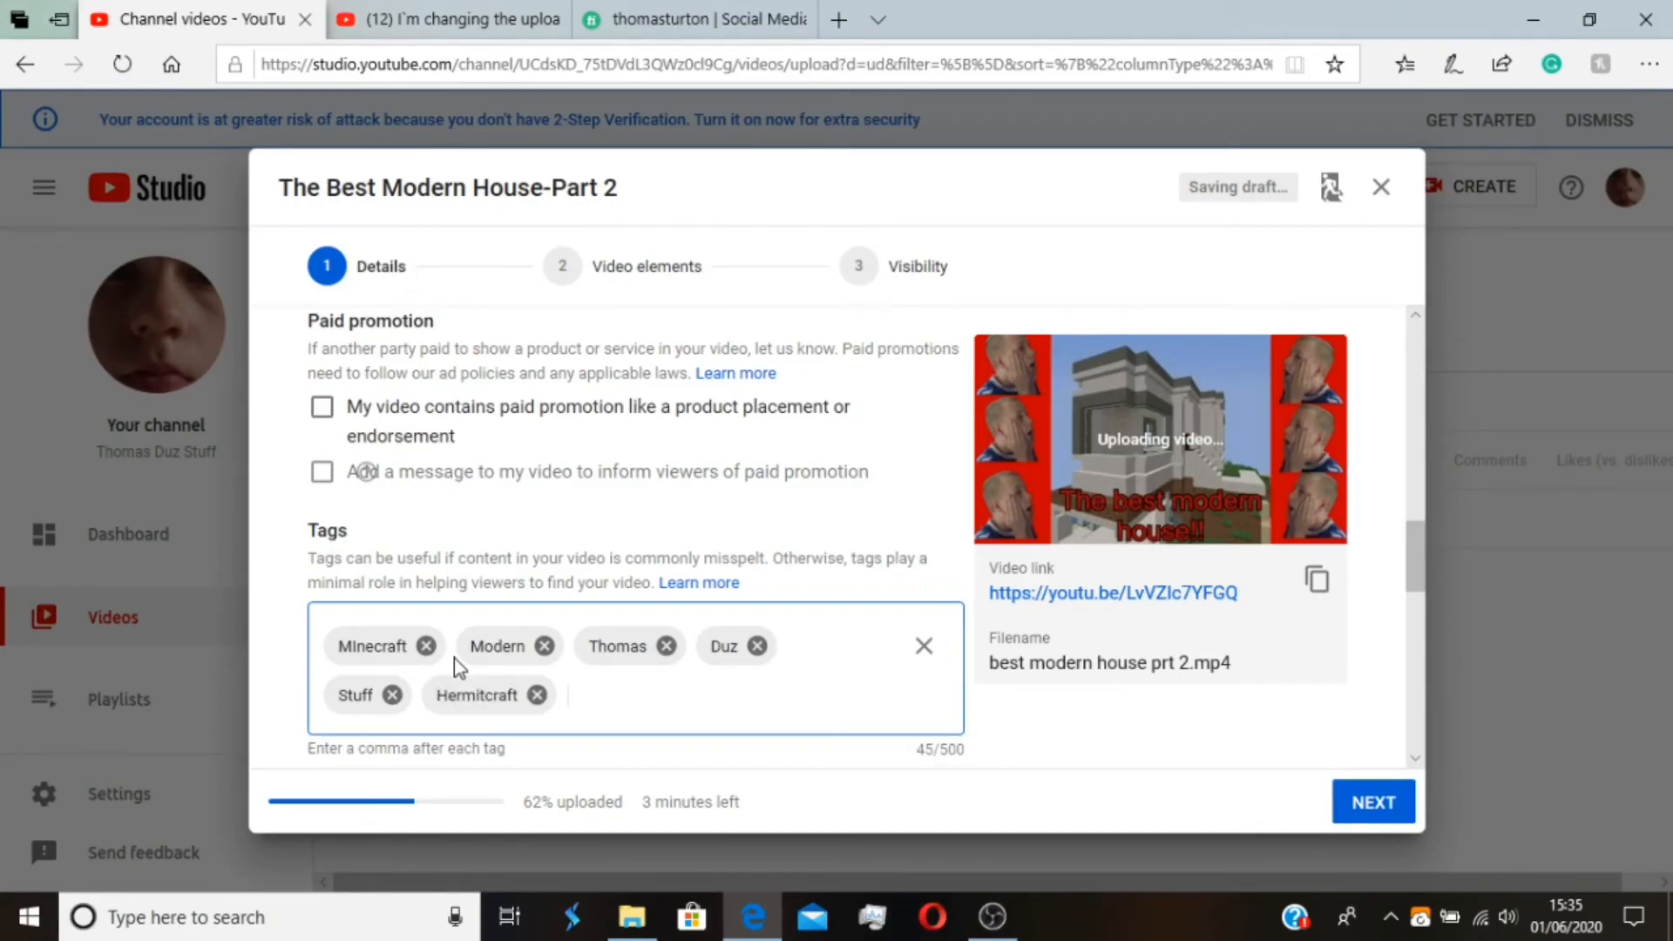
Schedule the video to go public on 2 Jun 2020 at 15:00 and dismiss the uploading notice
click(918, 265)
scroll(349, 409, down, 2)
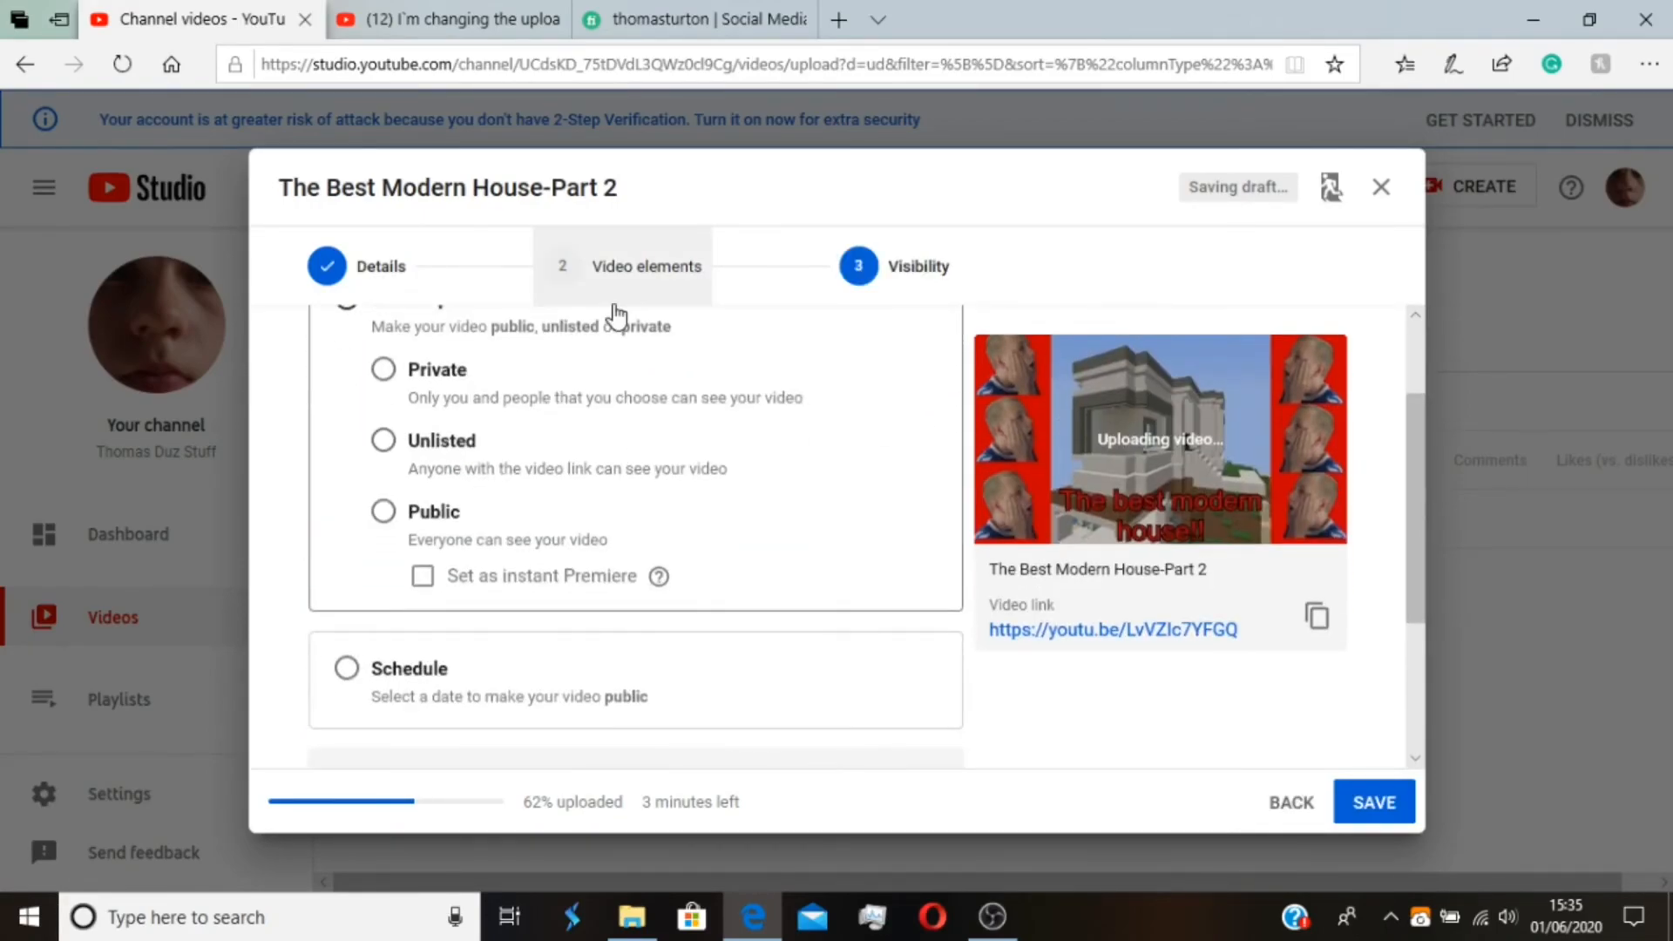
scroll(609, 354, down, 2)
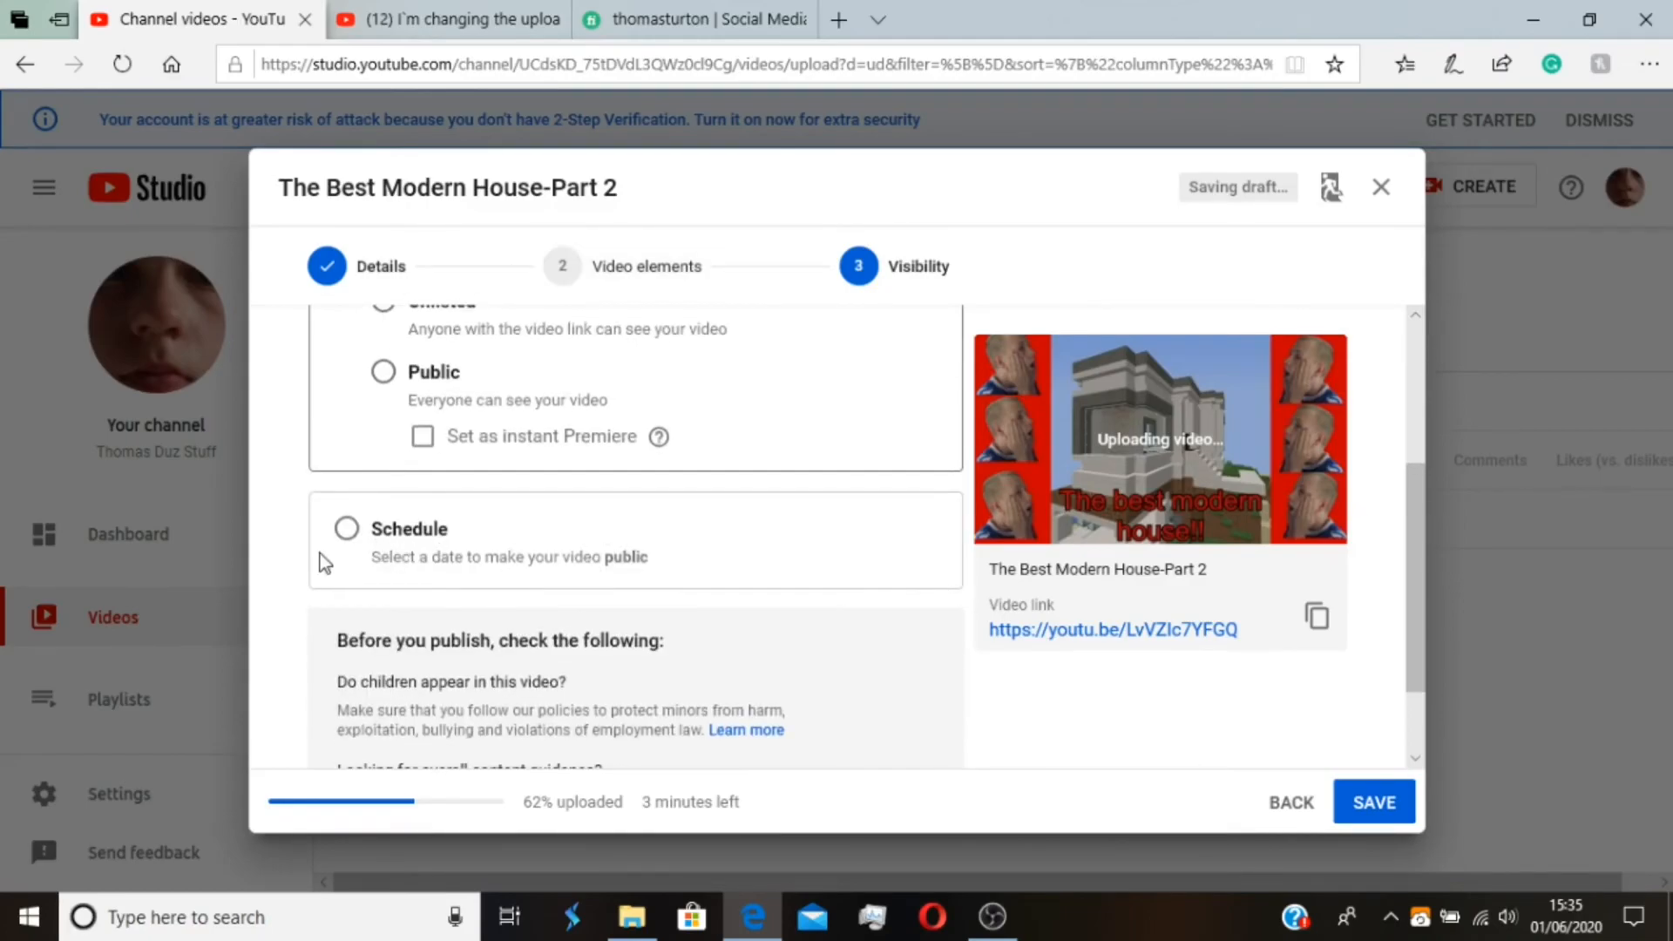
click(345, 528)
scroll(503, 349, up, 2)
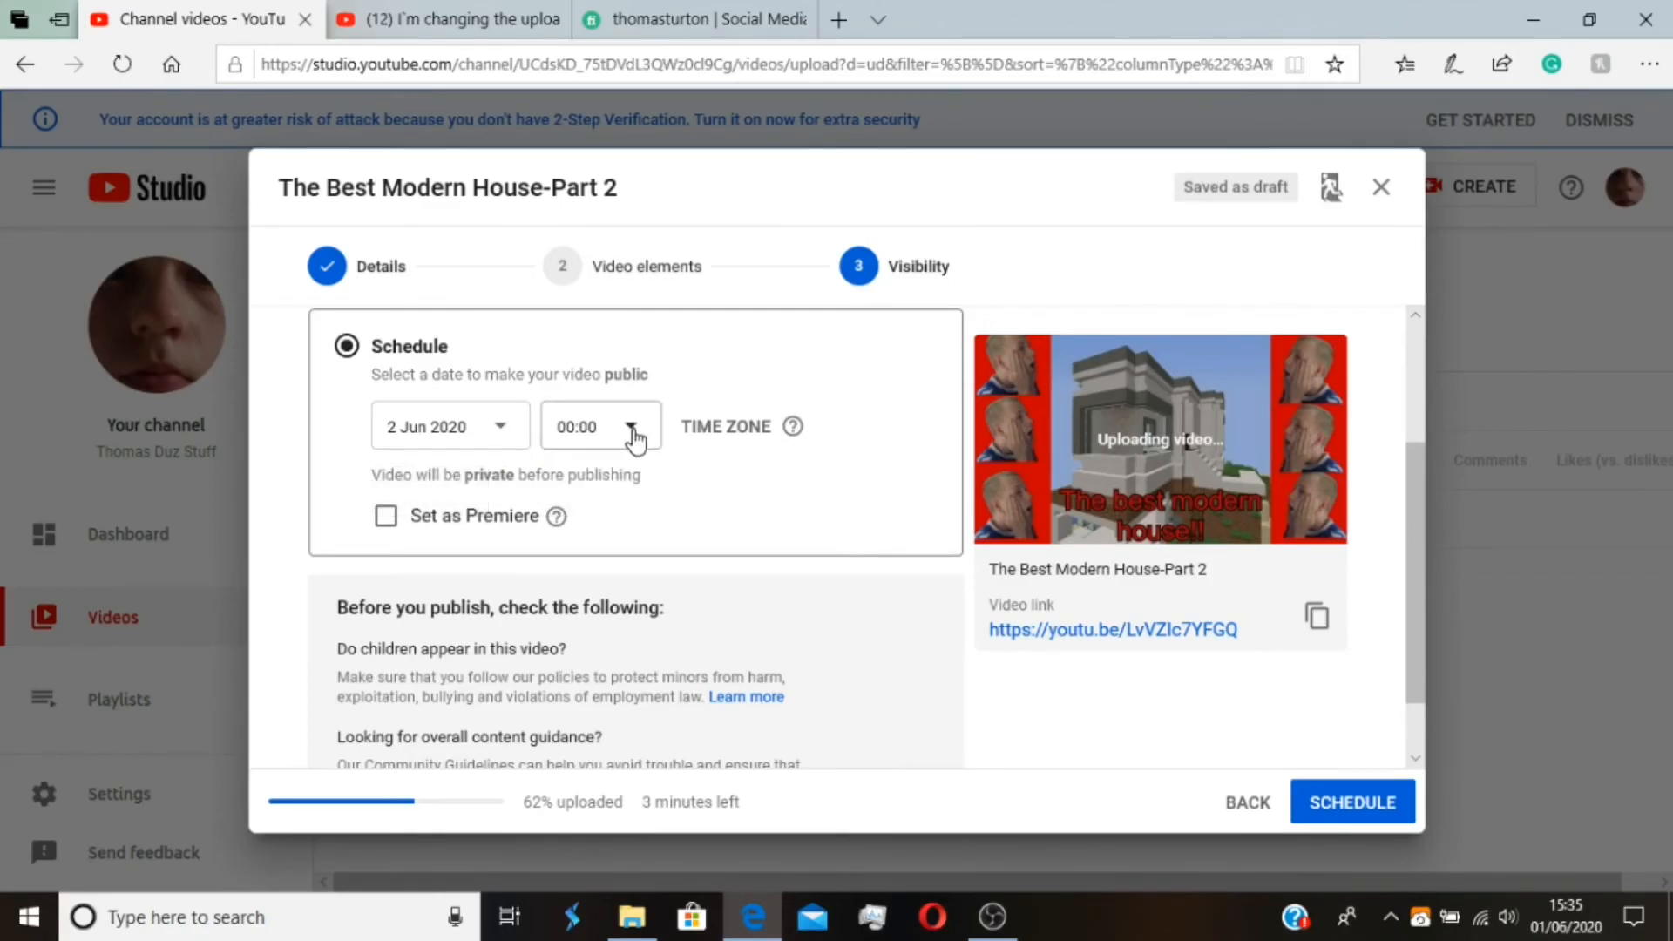
click(610, 427)
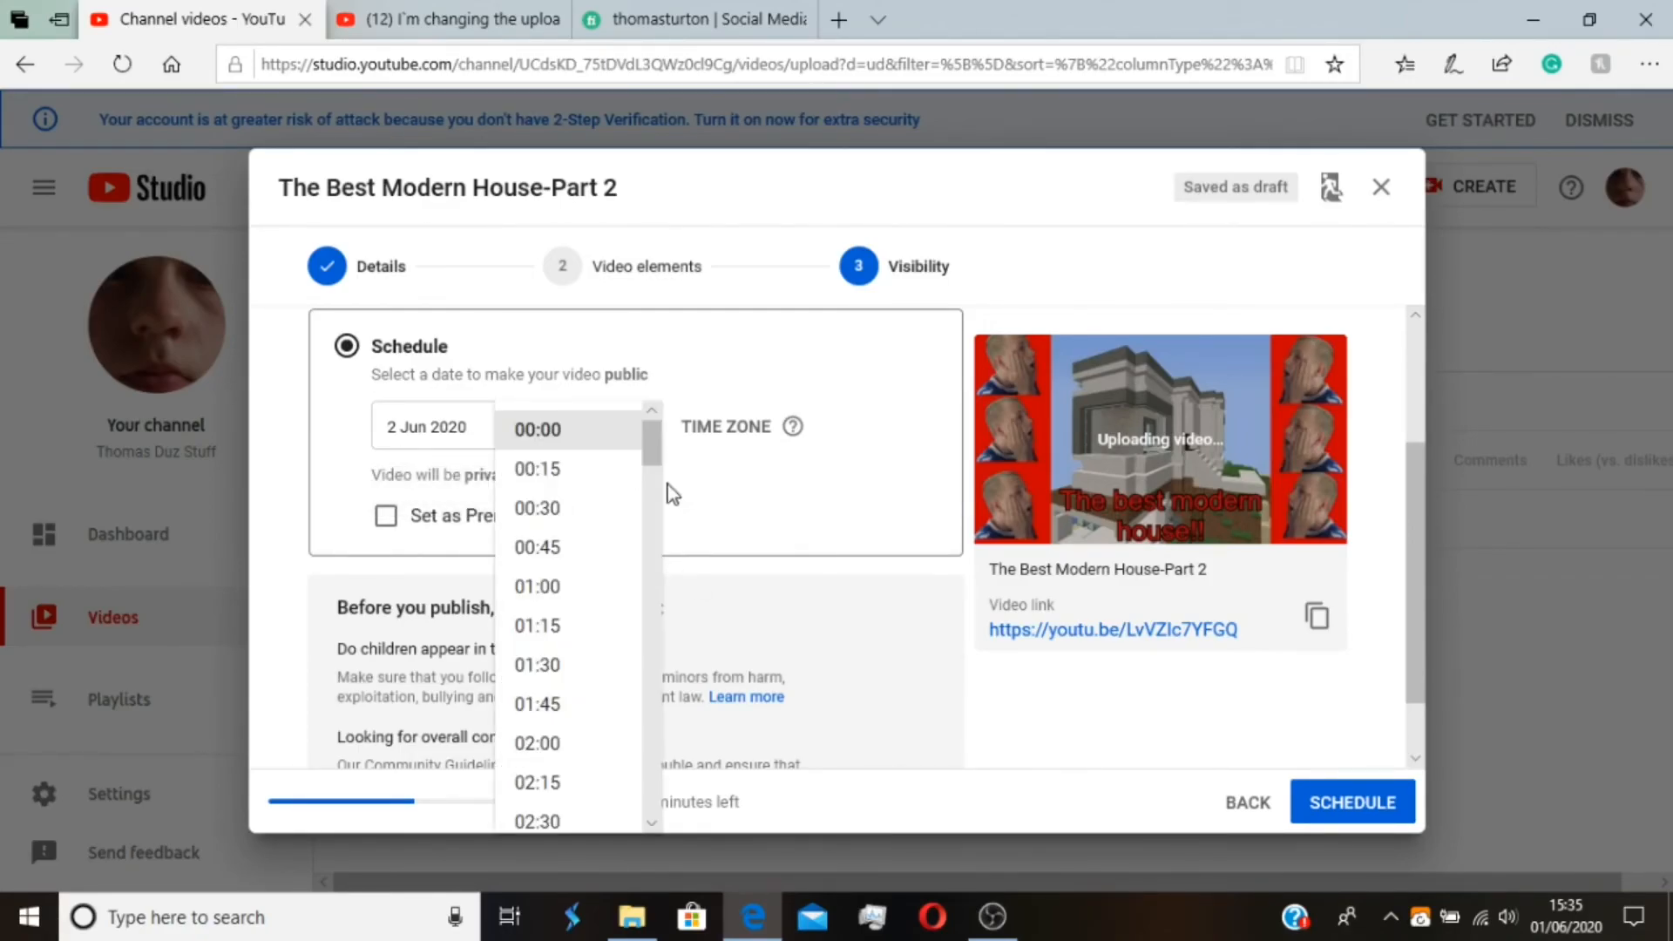
drag(652, 446, 651, 668)
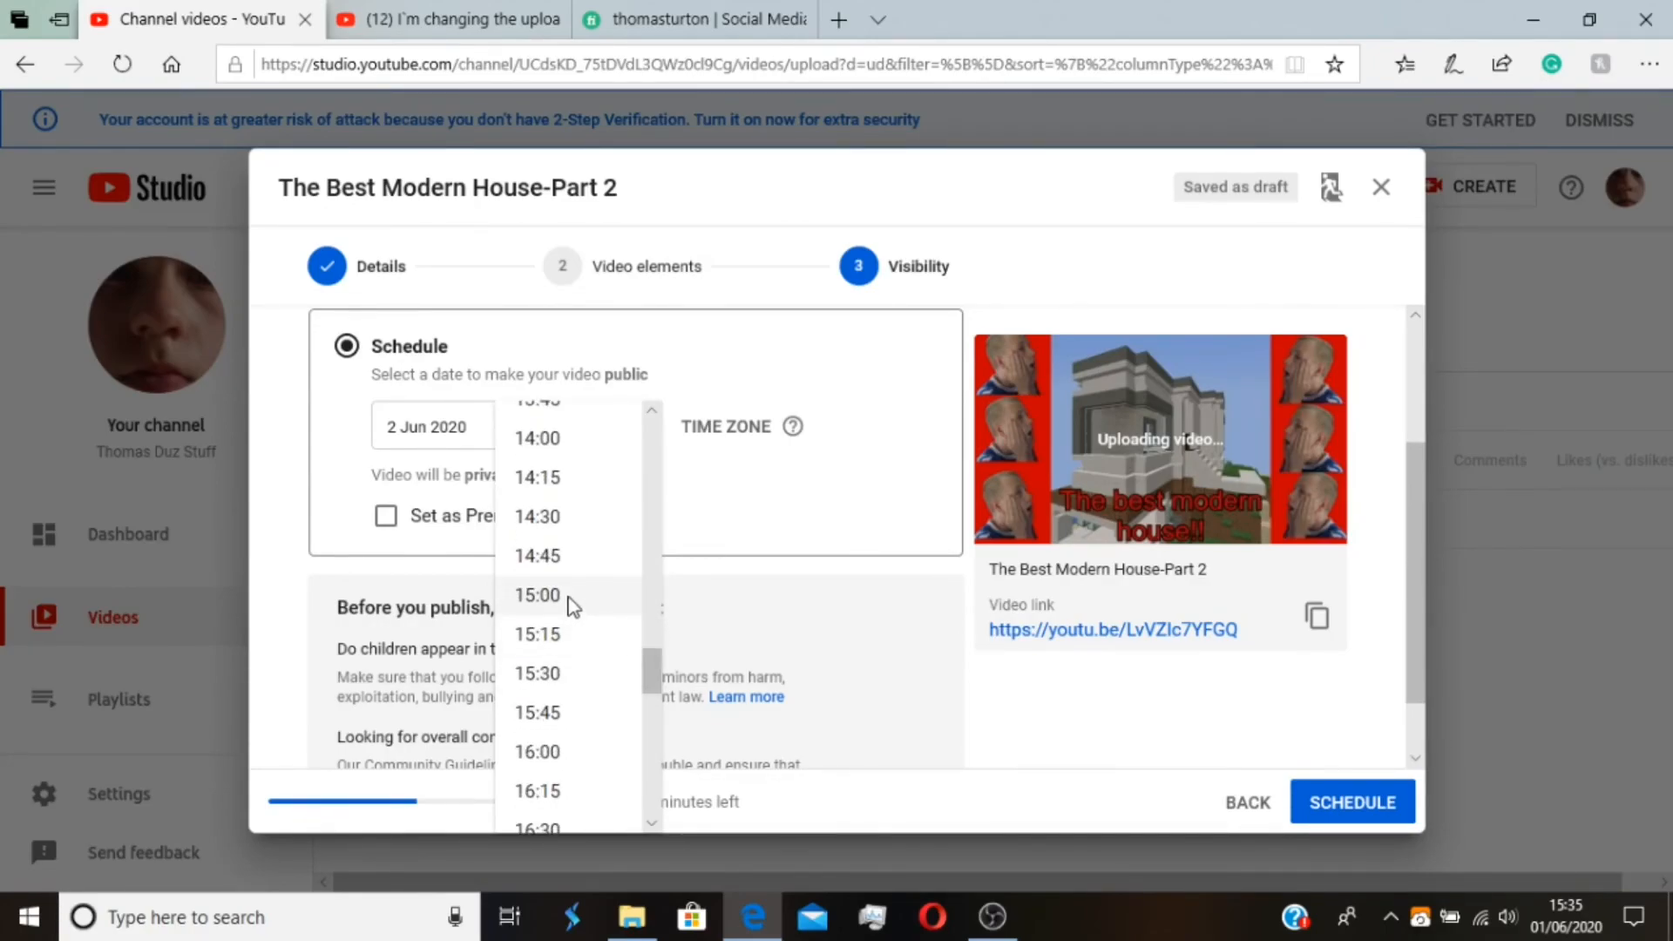
click(573, 597)
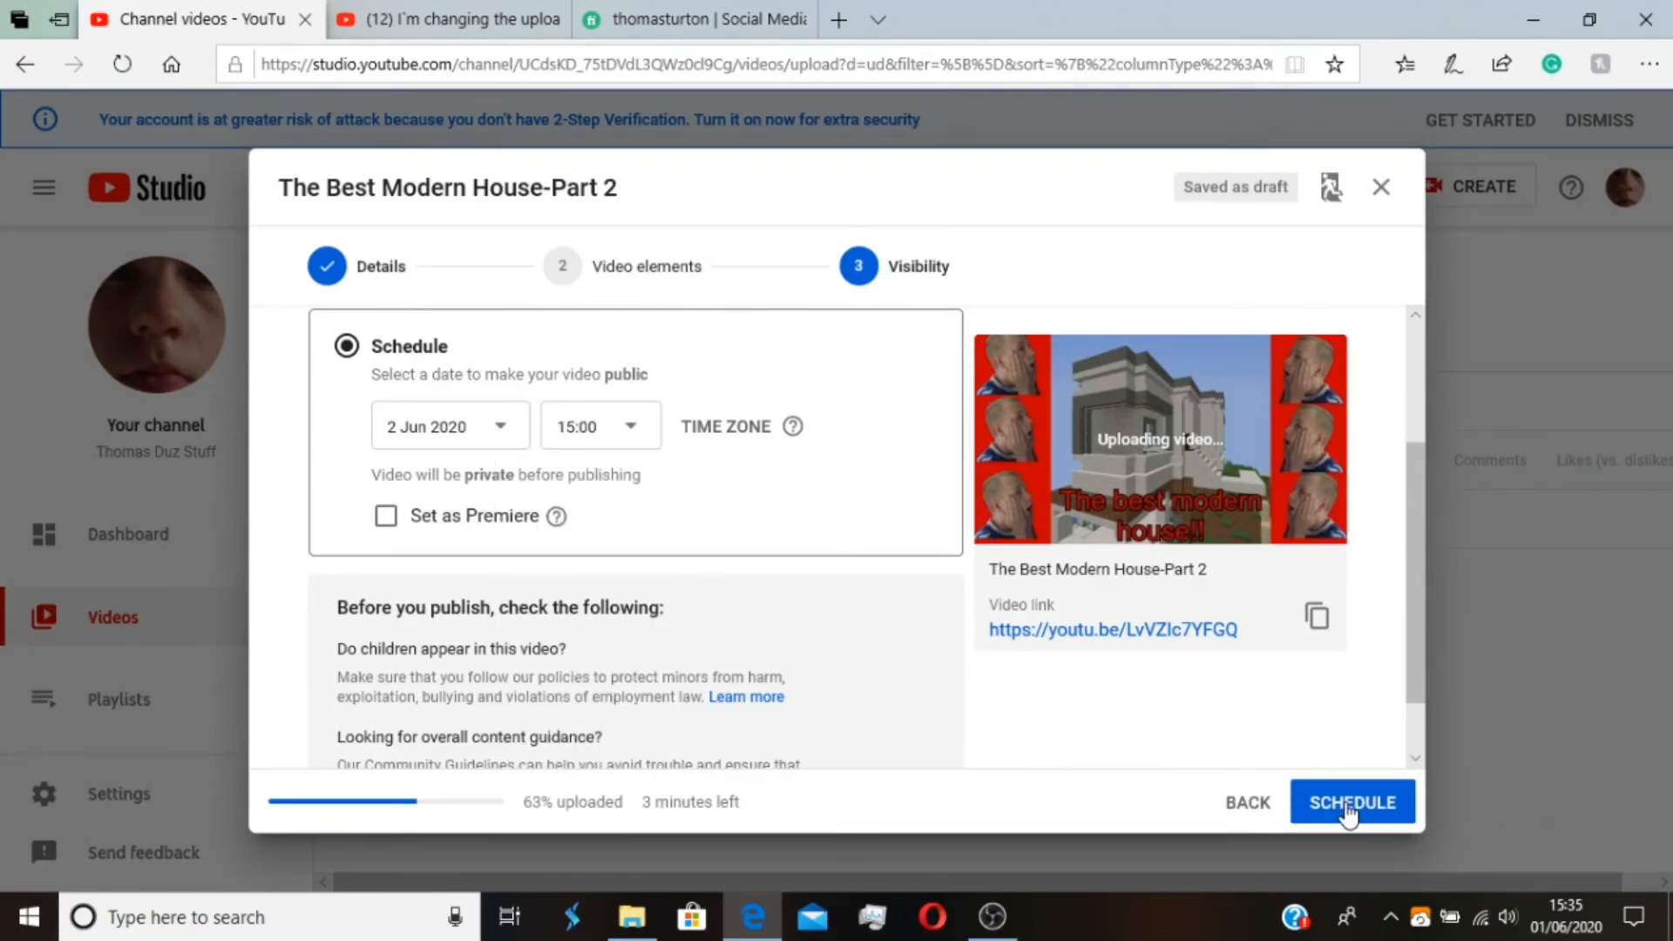
click(1349, 811)
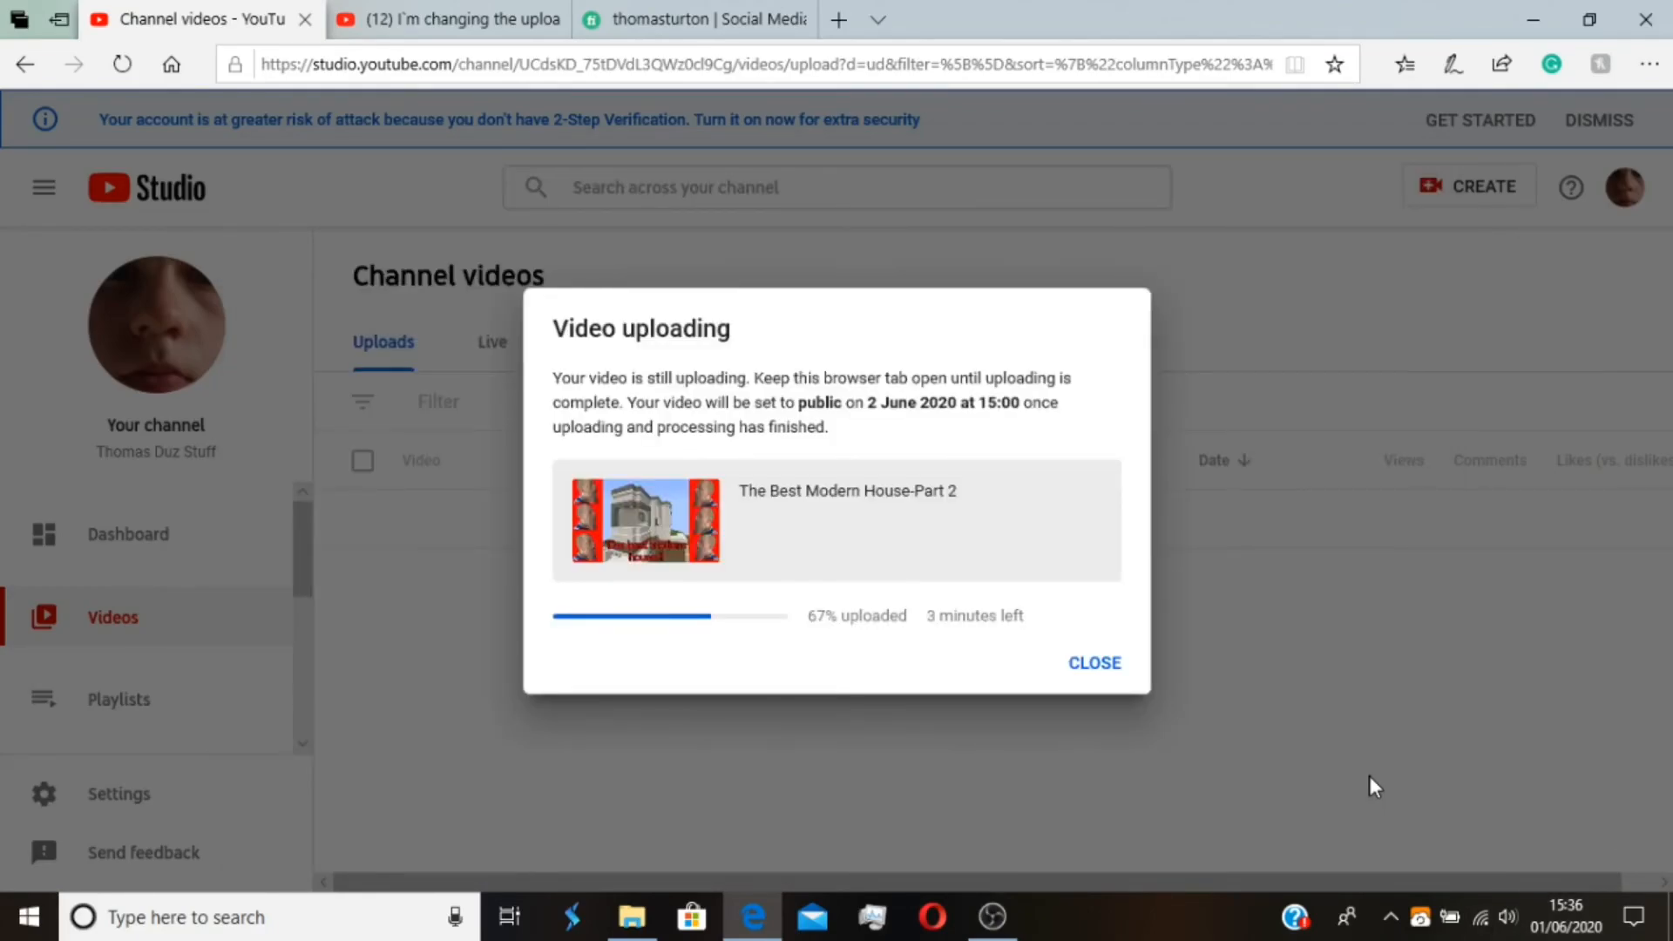
click(1098, 678)
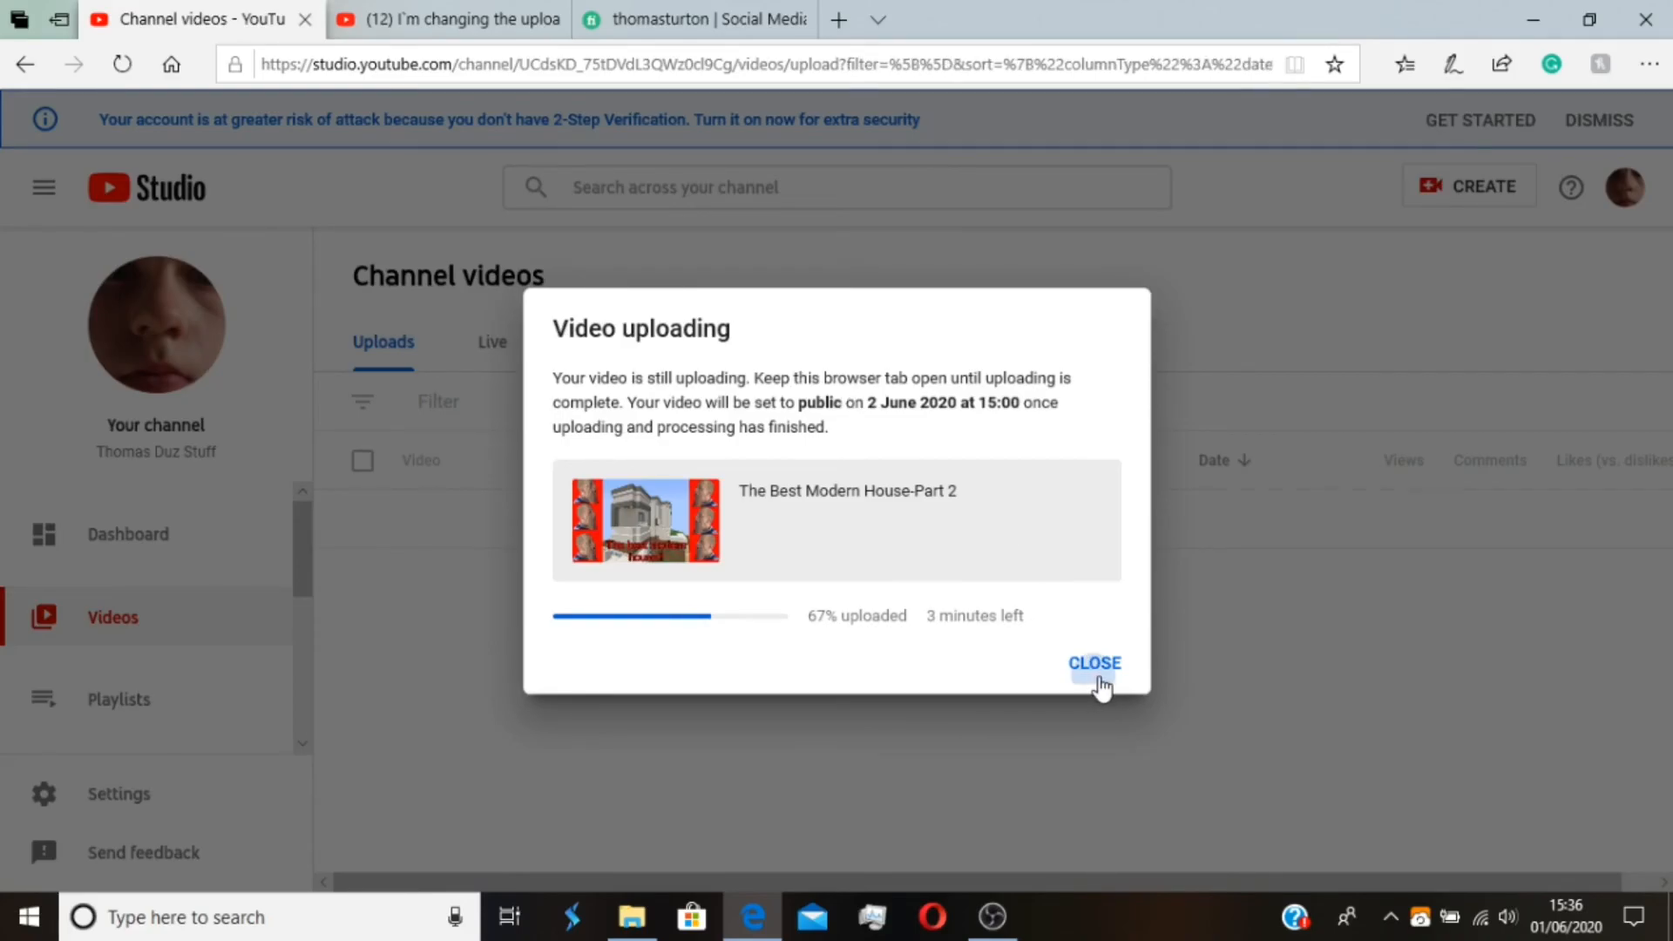